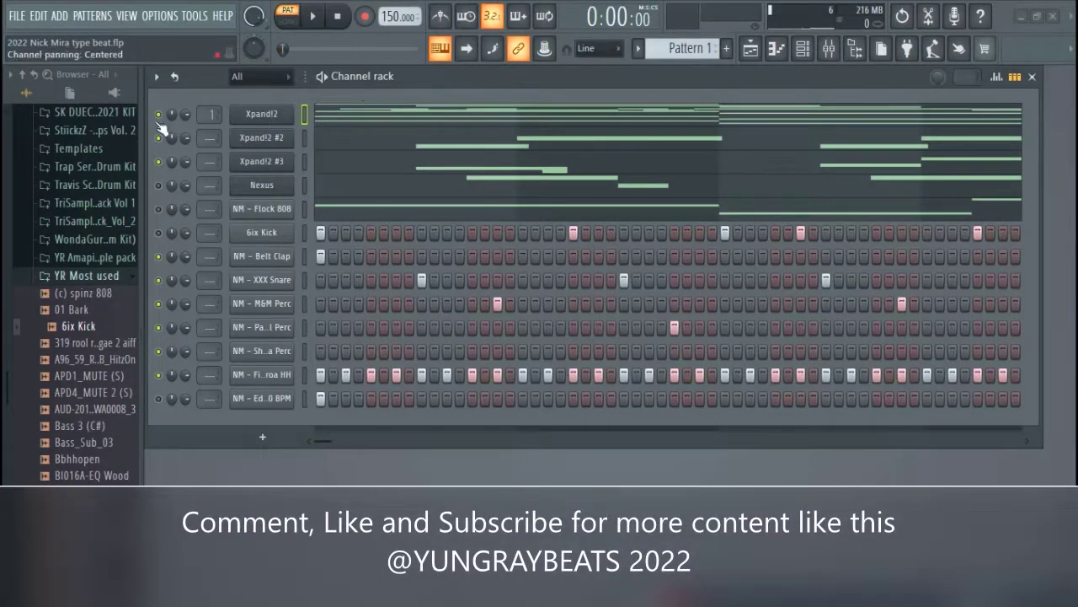
Step: Select all channels in the channel rack and route them to separate mixer tracks, from track 2 to track 14
right_click(305, 118)
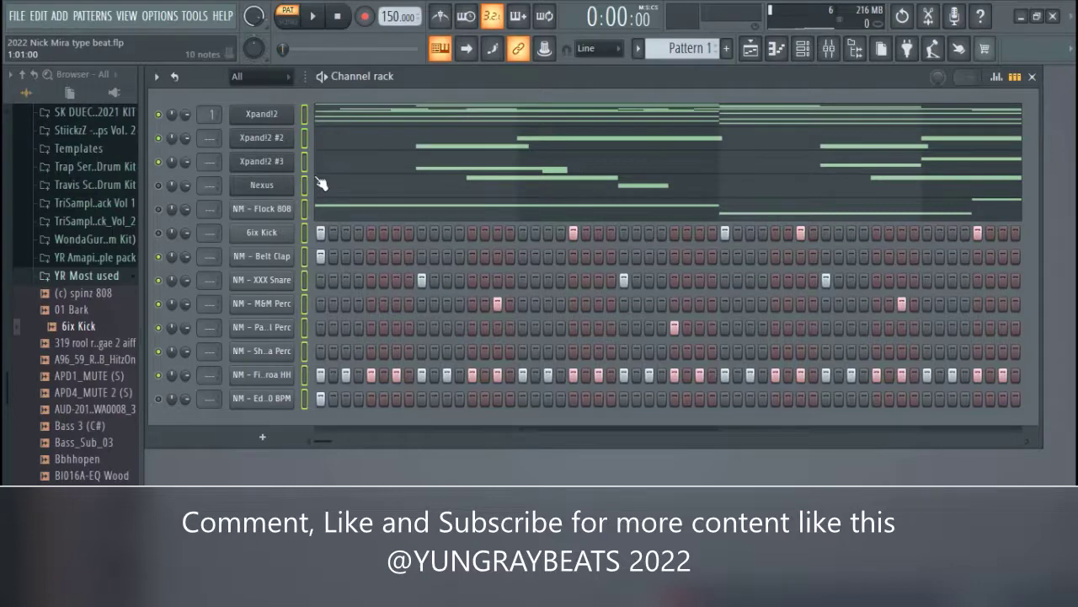
key("ctrl+l")
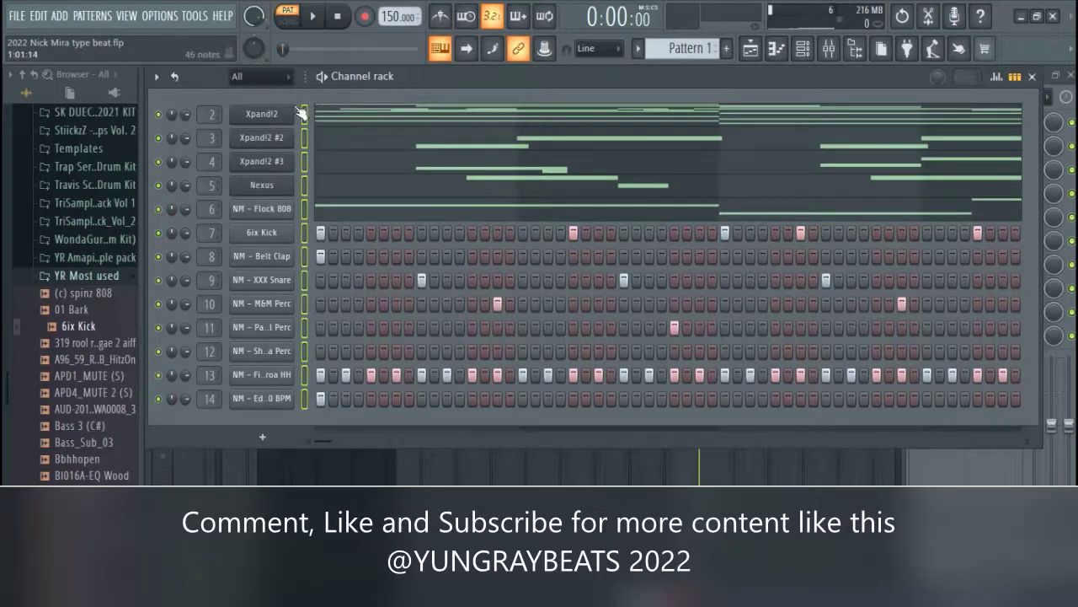
Step: Solo the Xpand!2 channel and start playback of Pattern 1
right_click(162, 118)
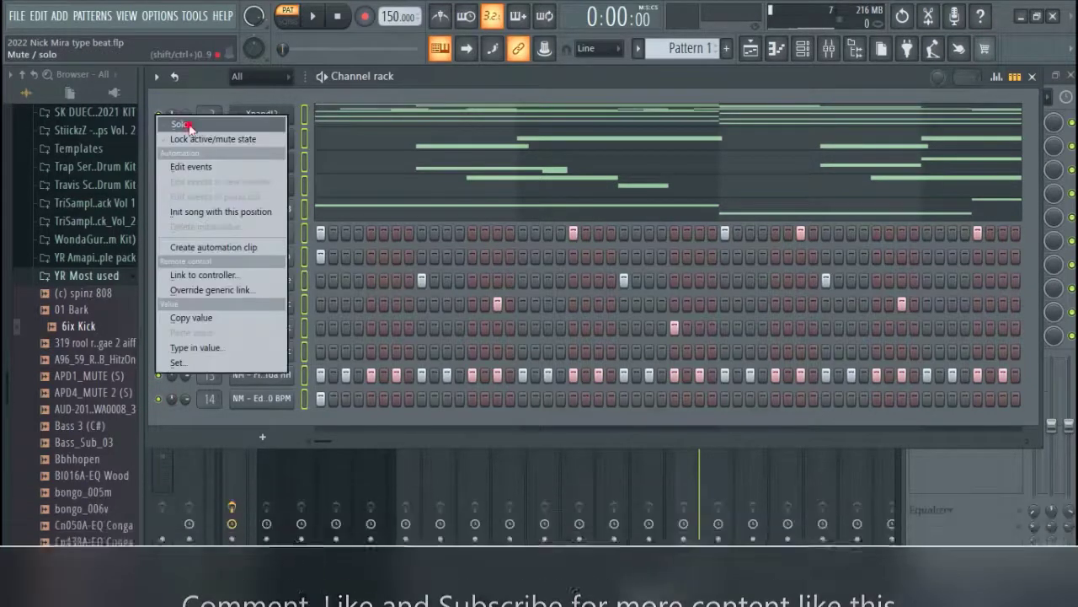
left_click(317, 17)
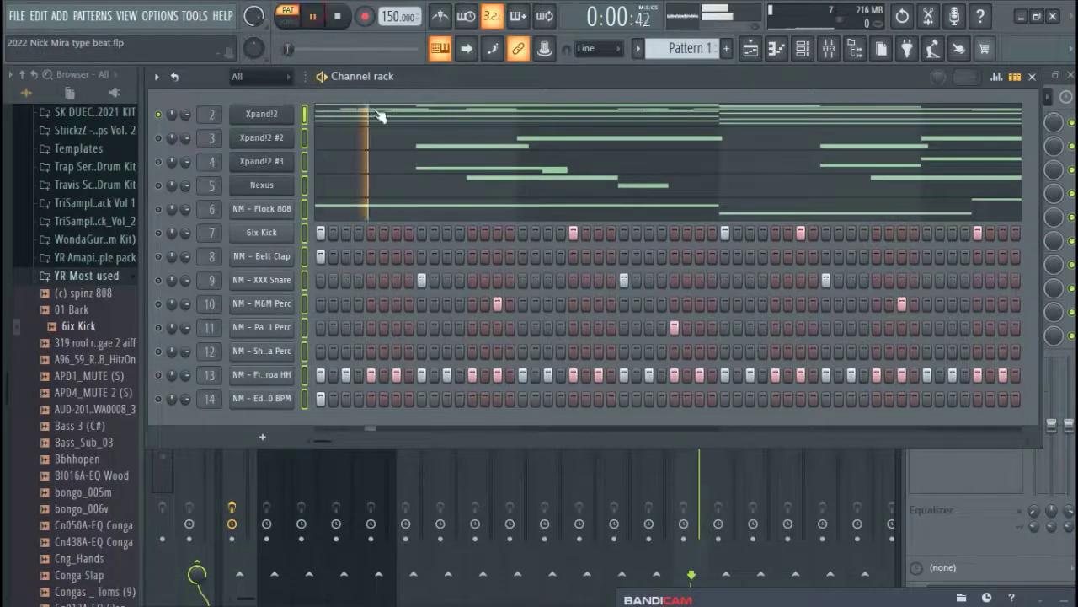
Step: Examine the full Xpand!2 melody and chord notes in the piano roll while the pattern plays
left_click(397, 118)
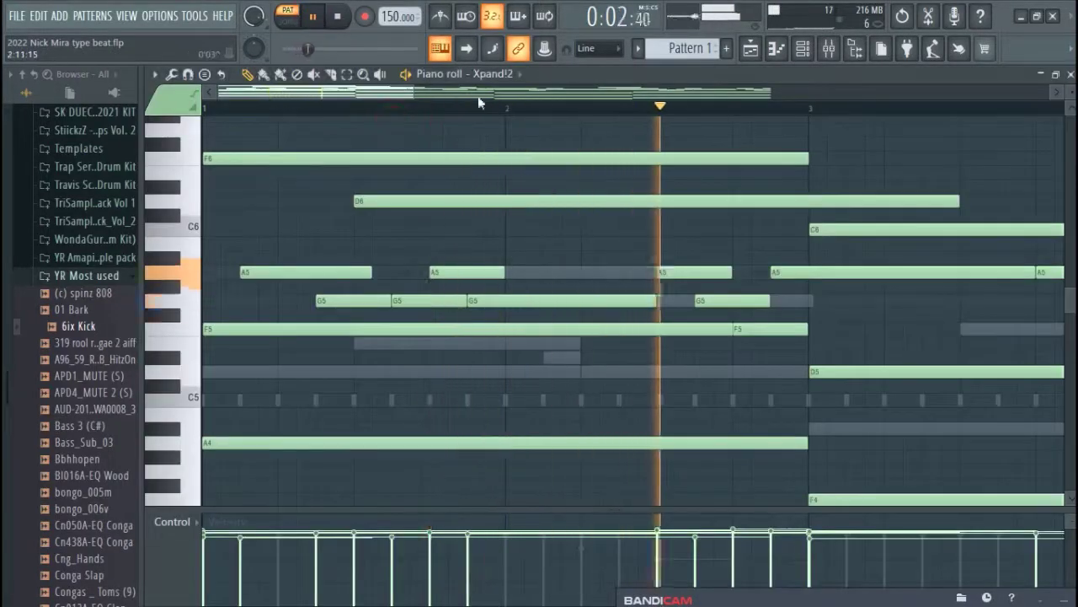
scroll(493, 94, "down", 1)
left_click_drag(493, 94, 1035, 96)
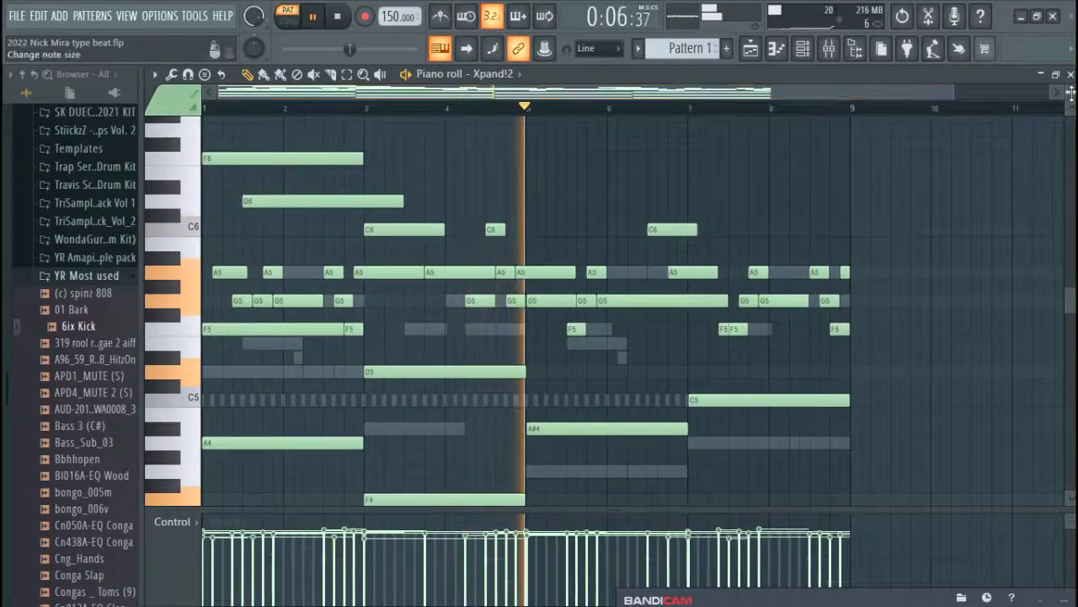
scroll(1070, 107, "down", 2)
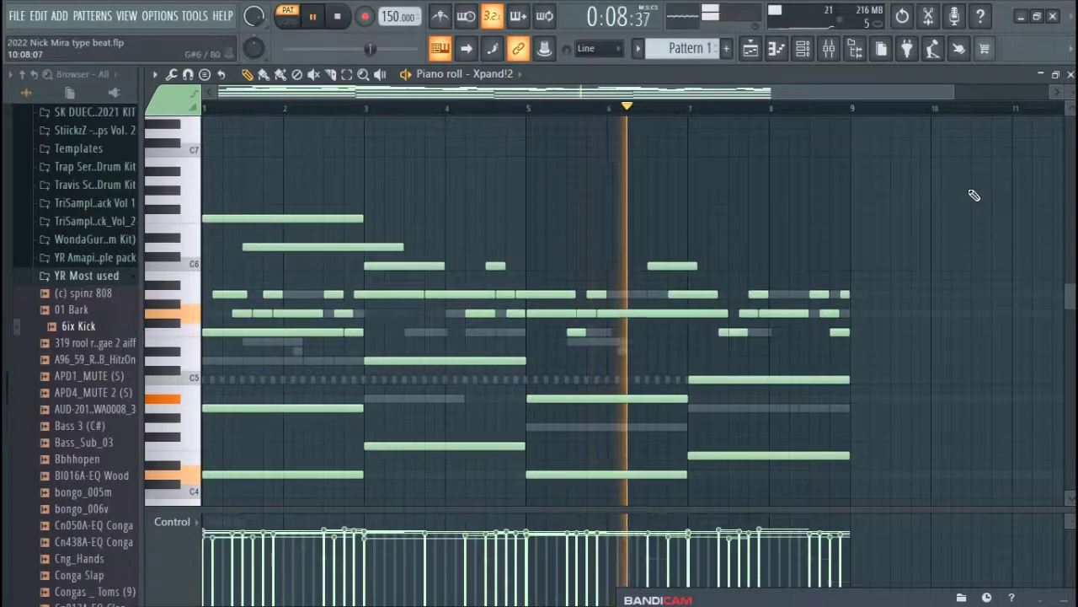
scroll(972, 193, "down", 1)
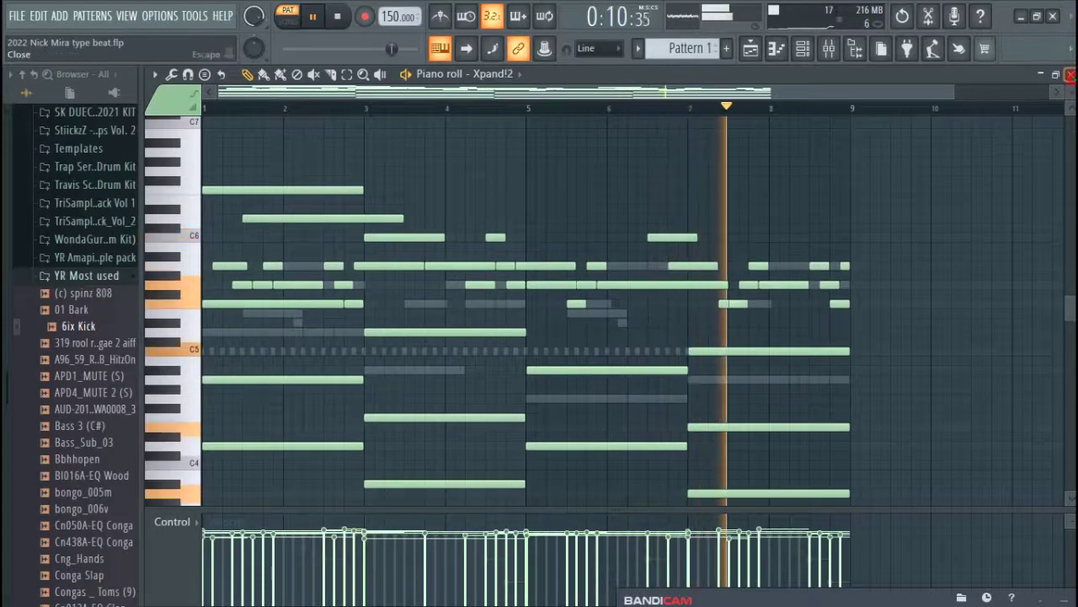
left_click(1070, 74)
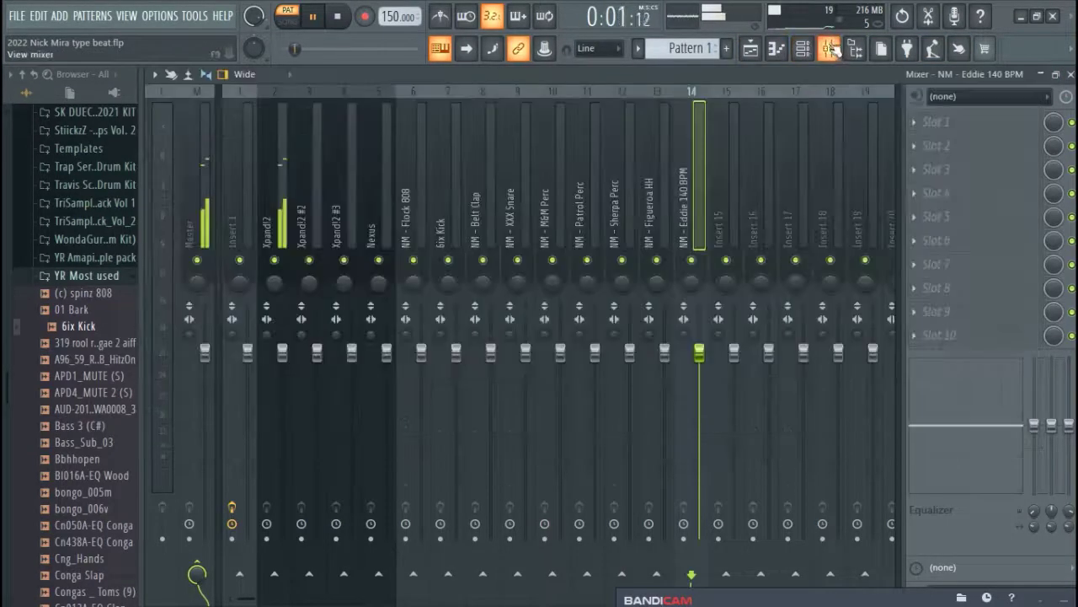
Step: Copy the Fruity parametric EQ 2 with its settings from mixer track Insert 1 to the Xpand!2 track
left_click(829, 48)
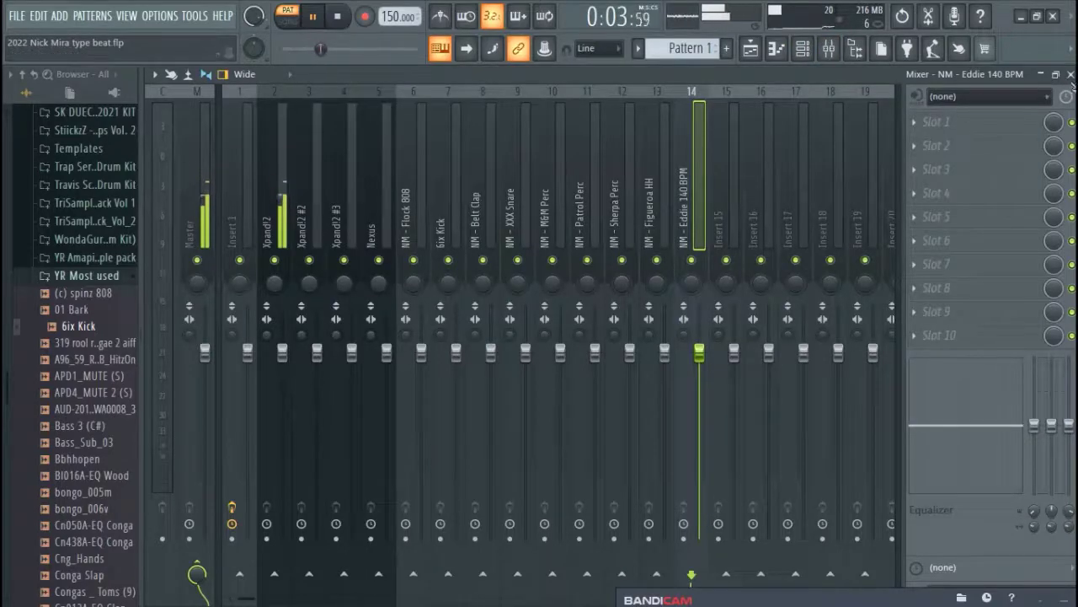
left_click(1070, 75)
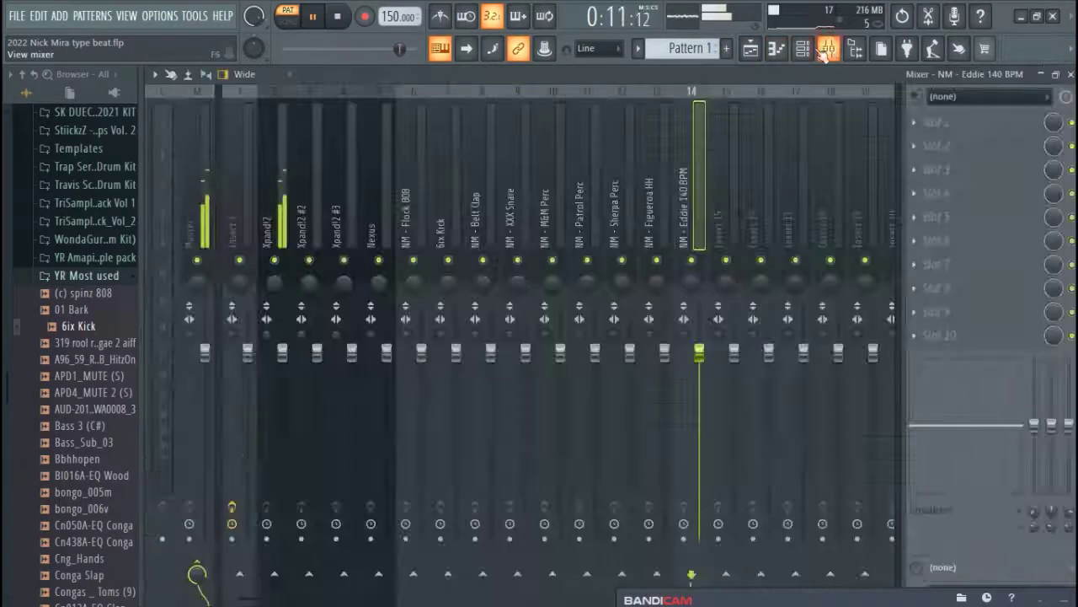
left_click(829, 48)
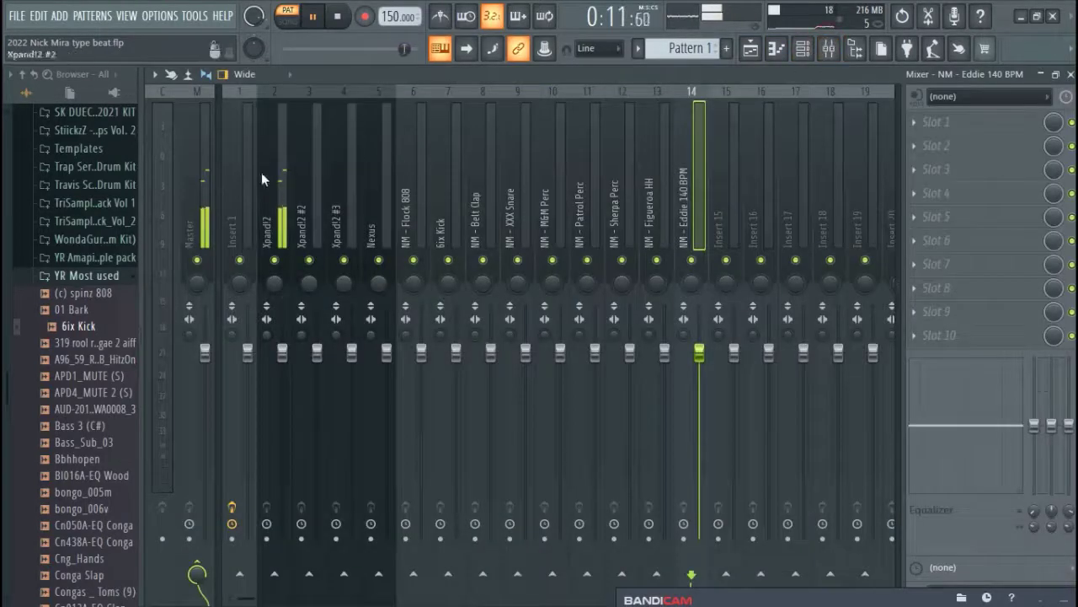
left_click(242, 197)
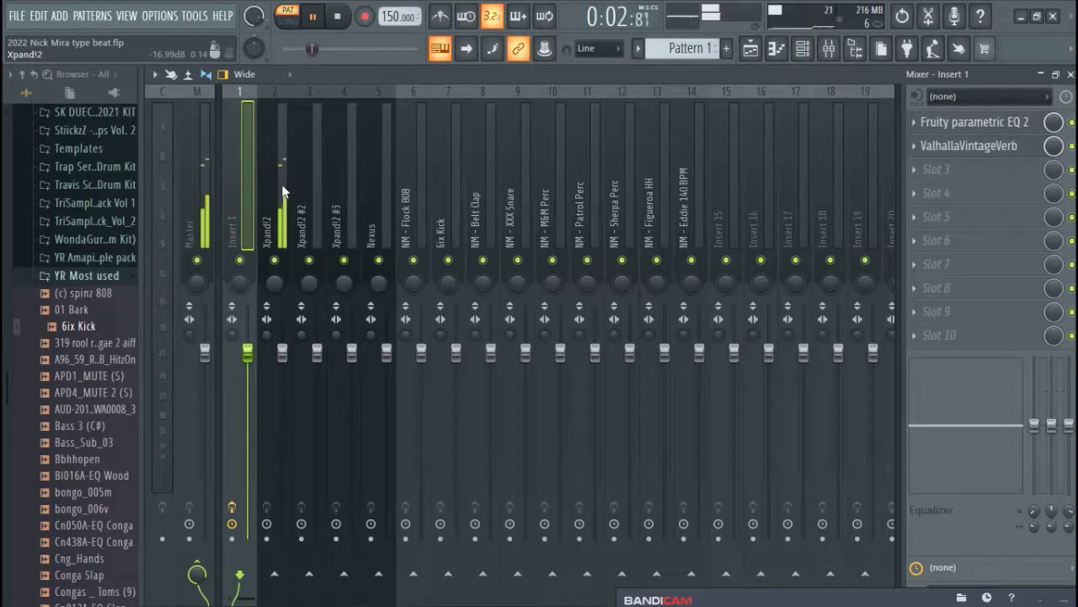
left_click(946, 125)
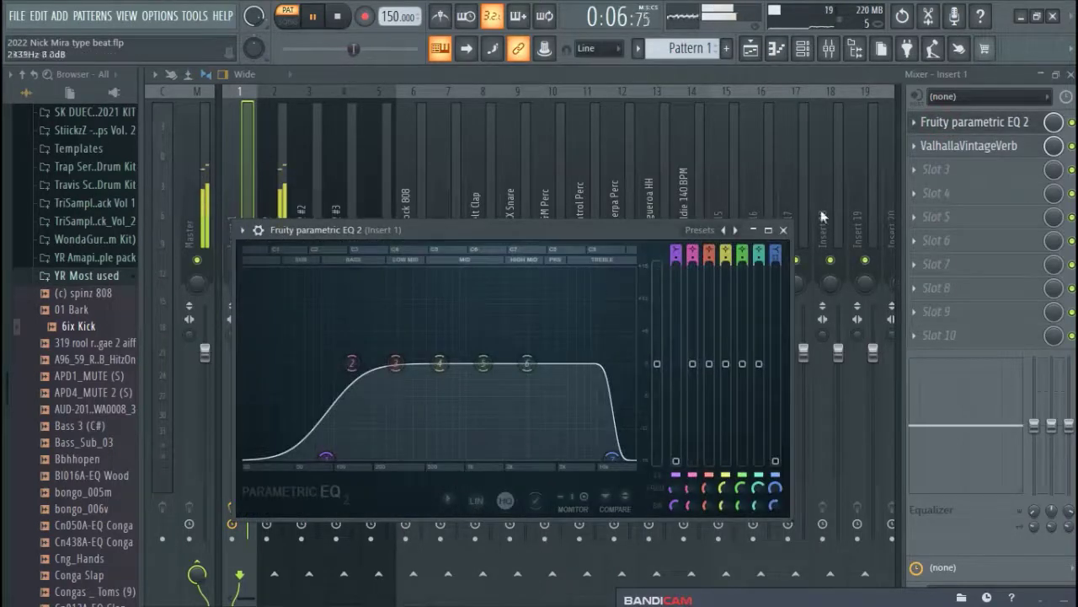
left_click(915, 124)
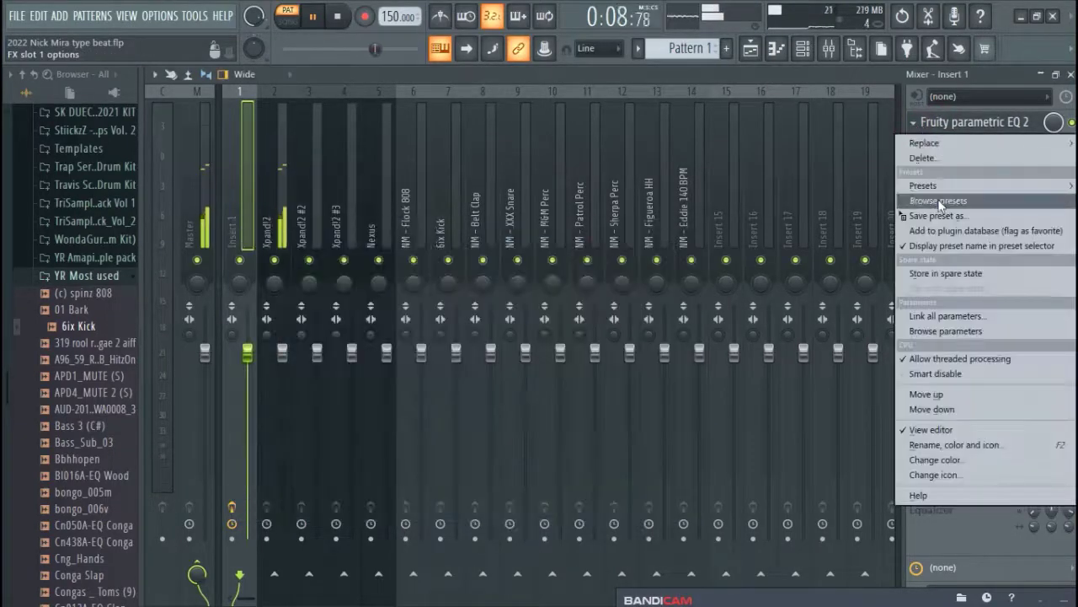
mouse_move(933, 189)
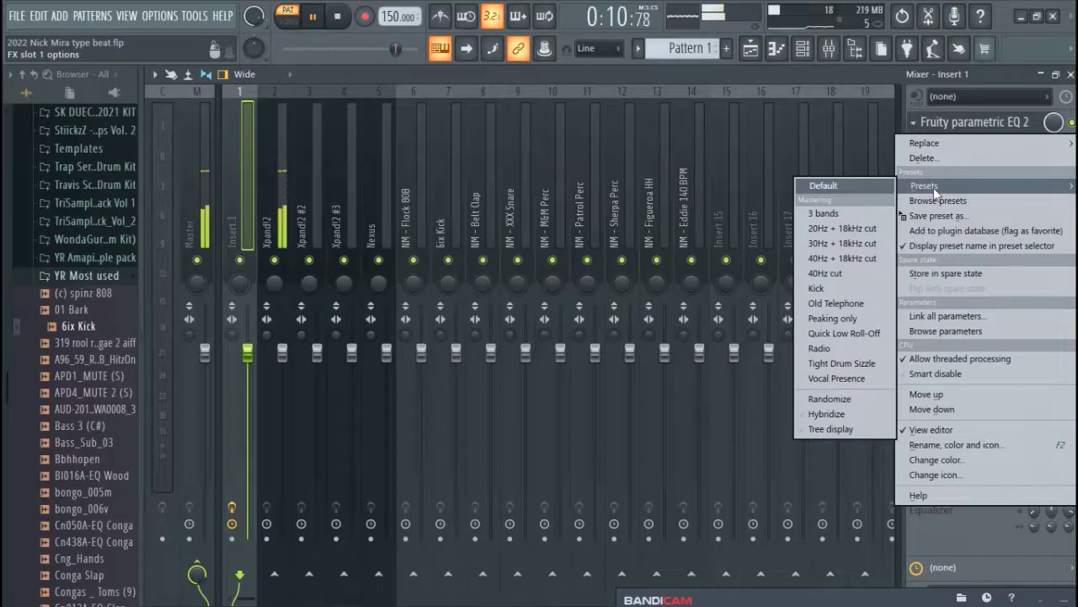
left_click_drag(913, 219, 283, 211)
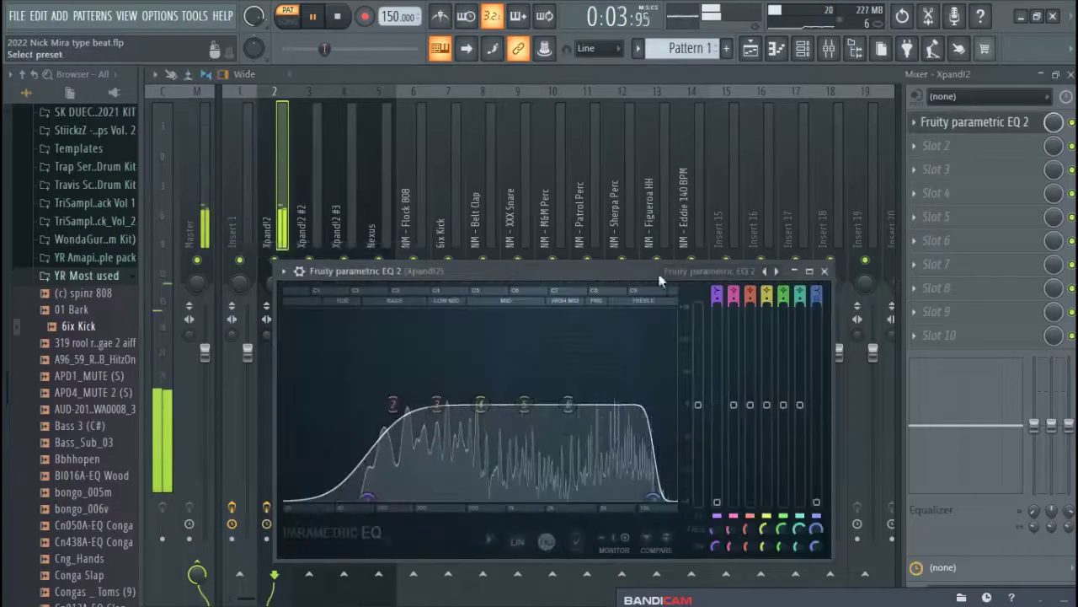
left_click_drag(659, 275, 674, 241)
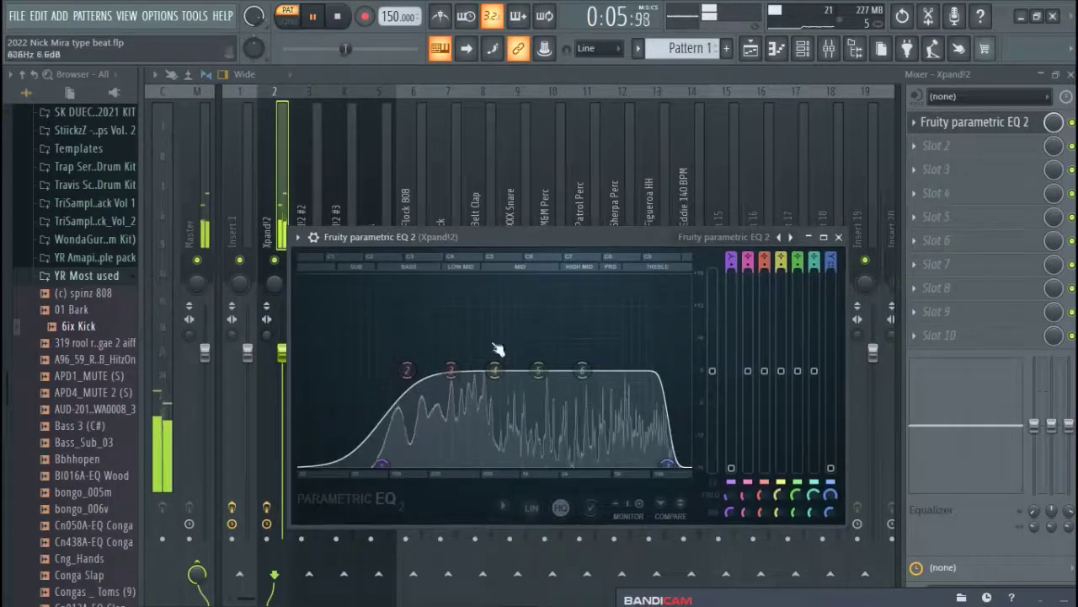
Step: Copy the ValhallaVintageVerb reverb with its settings from mixer track Insert 1 to the Xpand!2 track
left_click(247, 212)
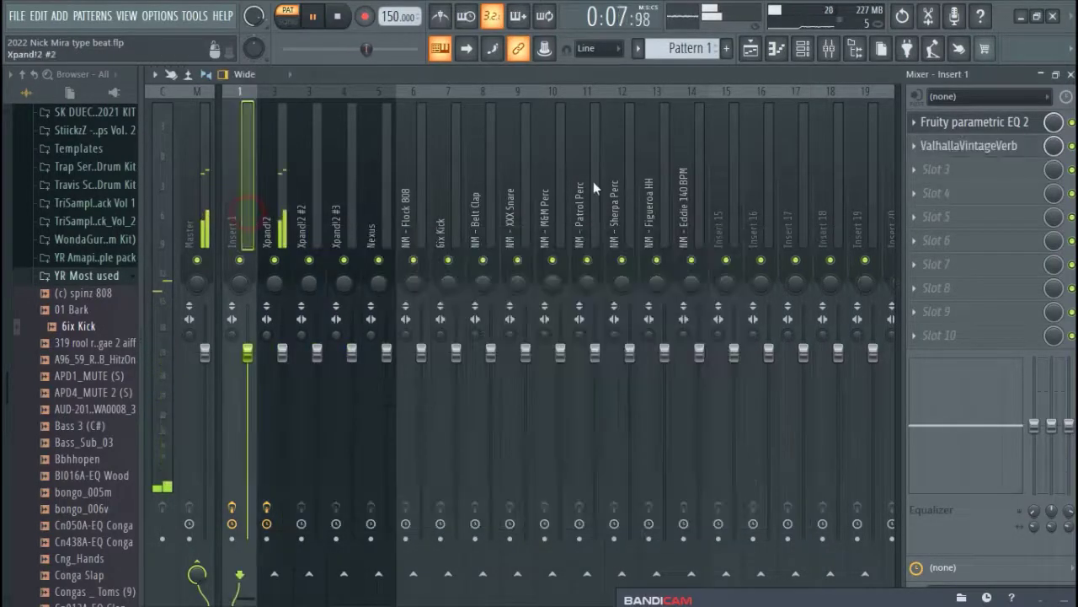
left_click(914, 149)
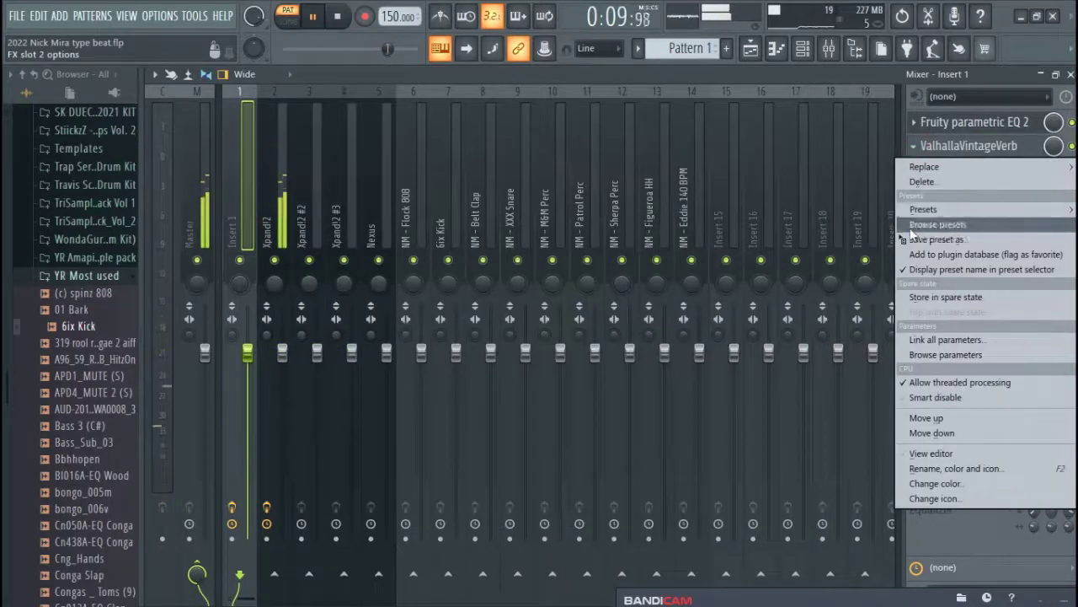
left_click_drag(909, 241, 282, 220)
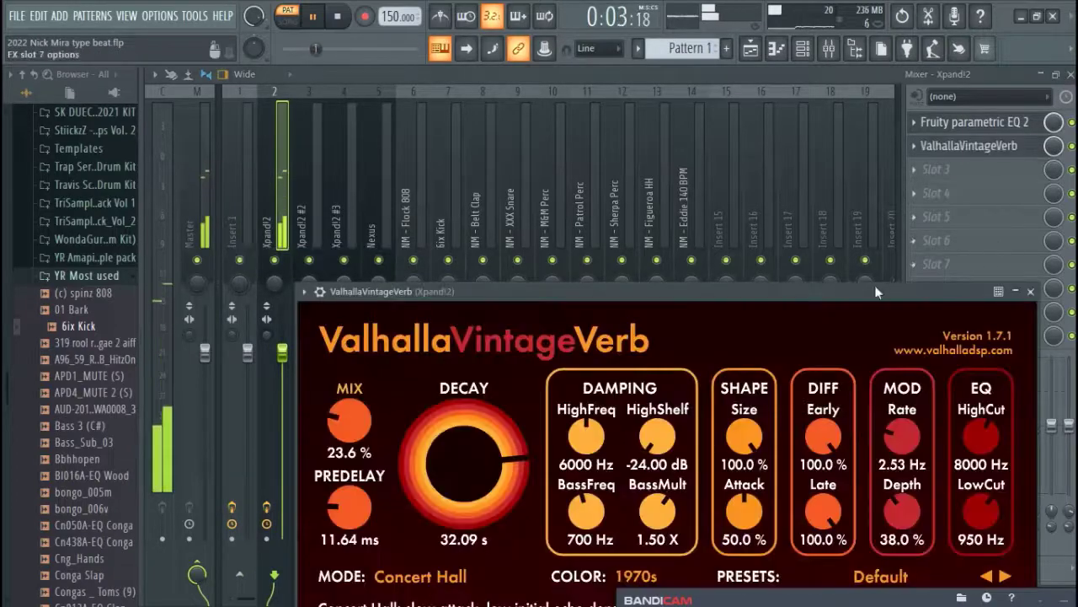
left_click_drag(896, 292, 835, 196)
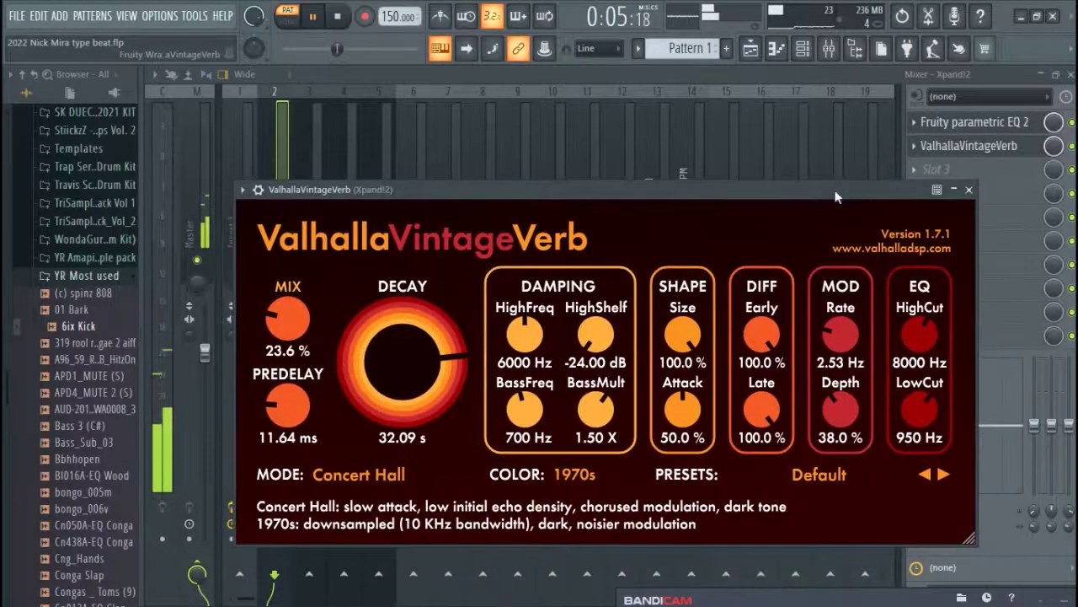
left_click(970, 189)
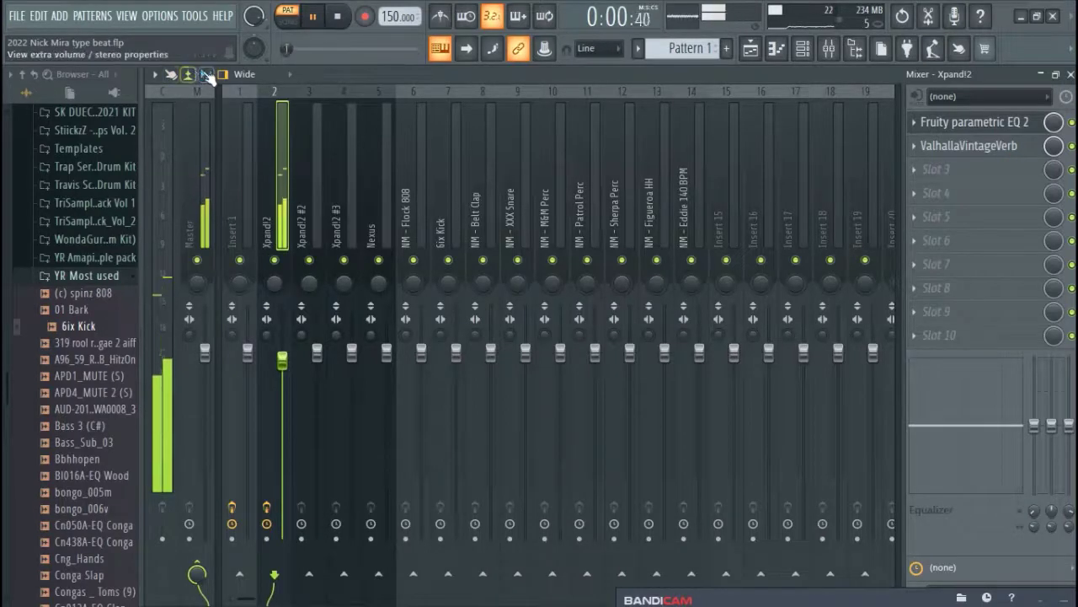
Step: Switch the mixer to the Extra large layout and lower the Xpand!2 track volume to about -6.6 dB
left_click(253, 77)
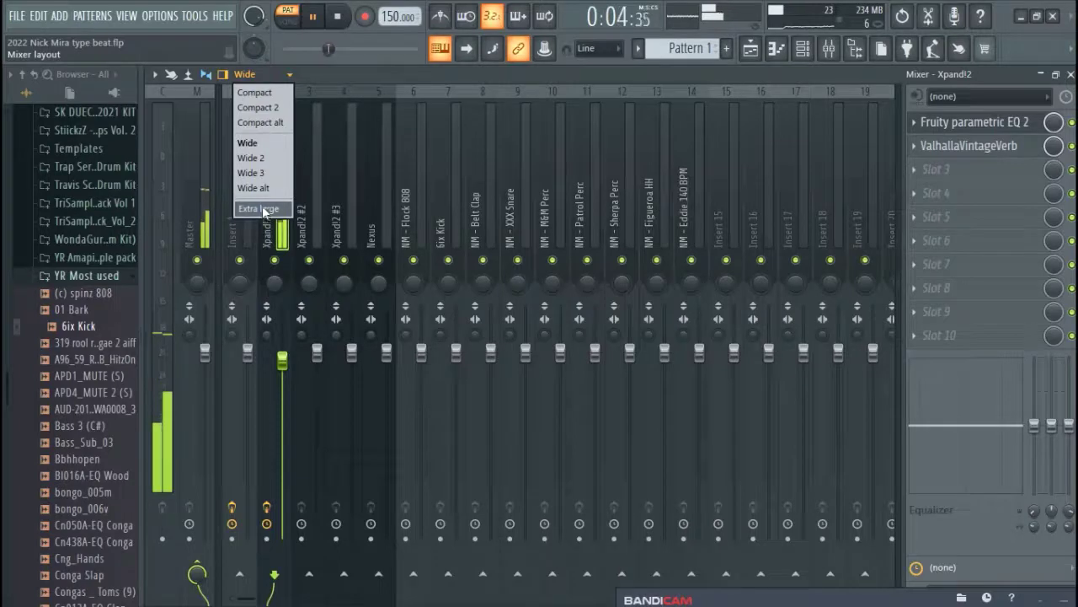
left_click(254, 188)
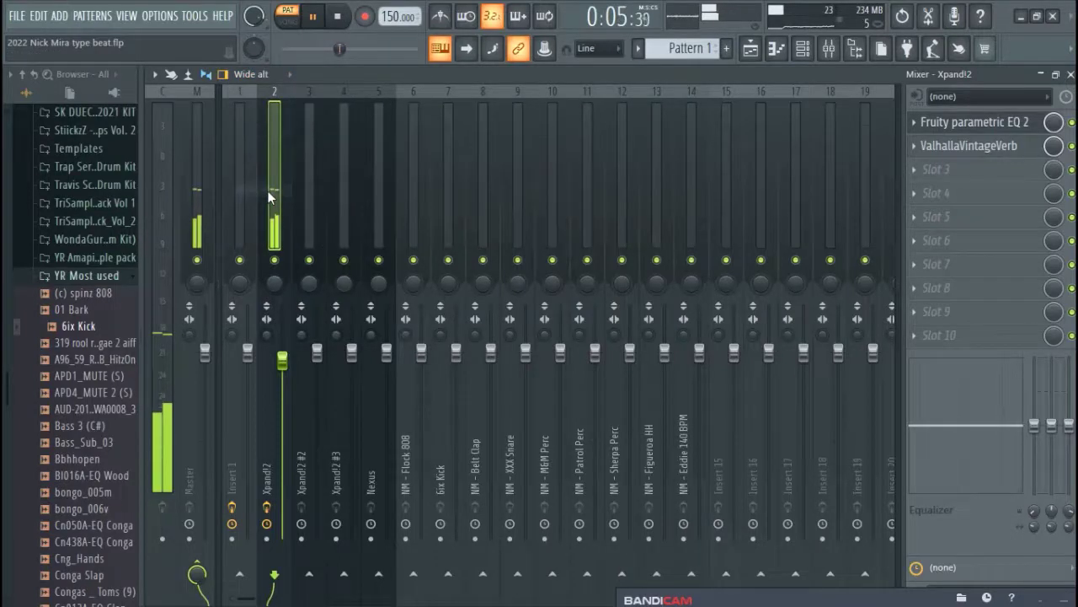
left_click(275, 76)
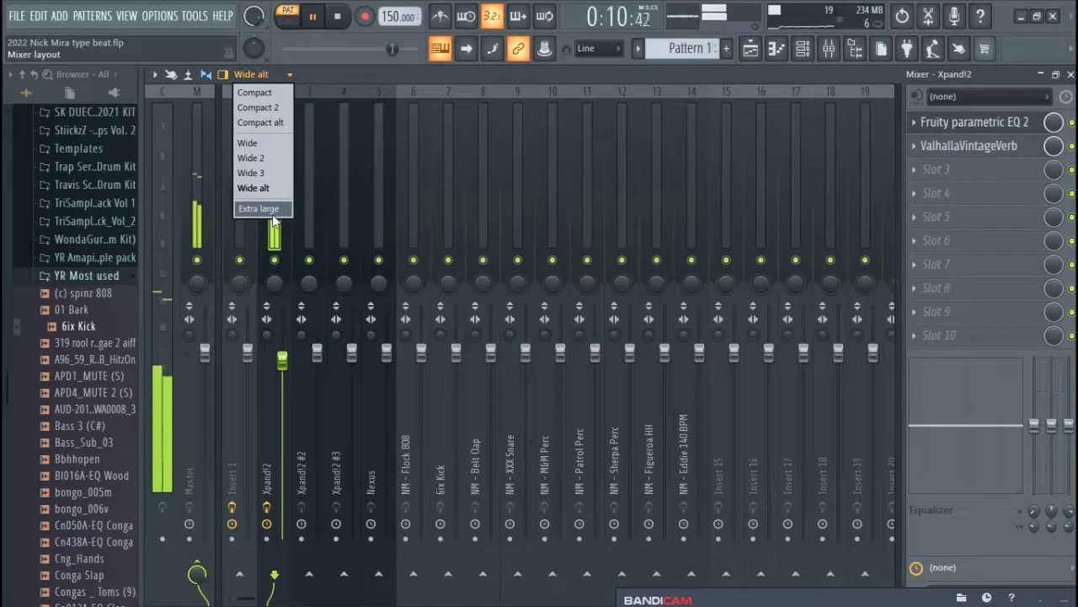
left_click(263, 208)
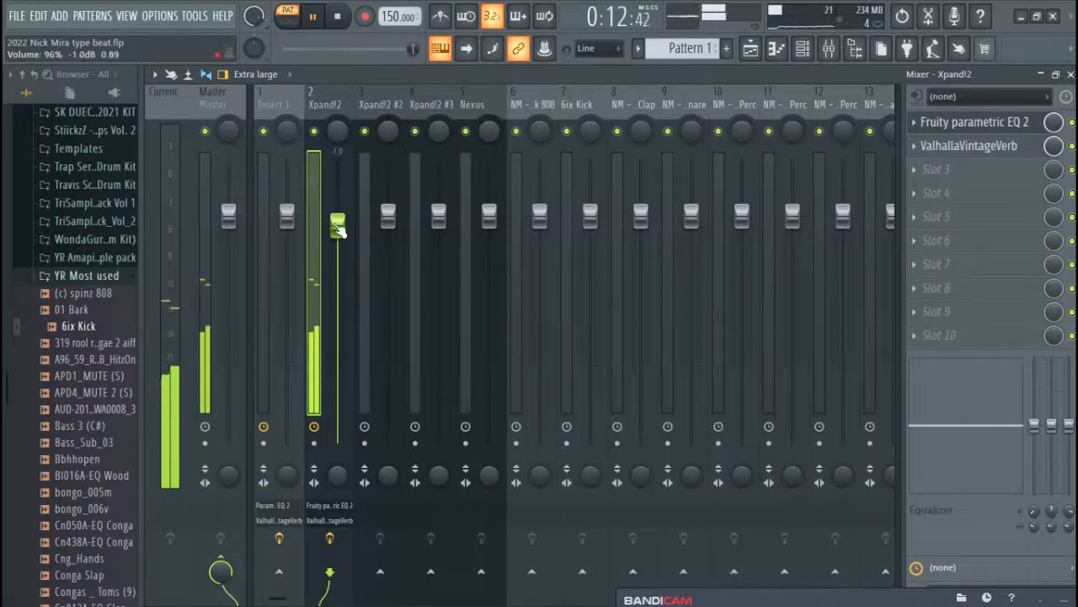
left_click_drag(338, 222, 338, 279)
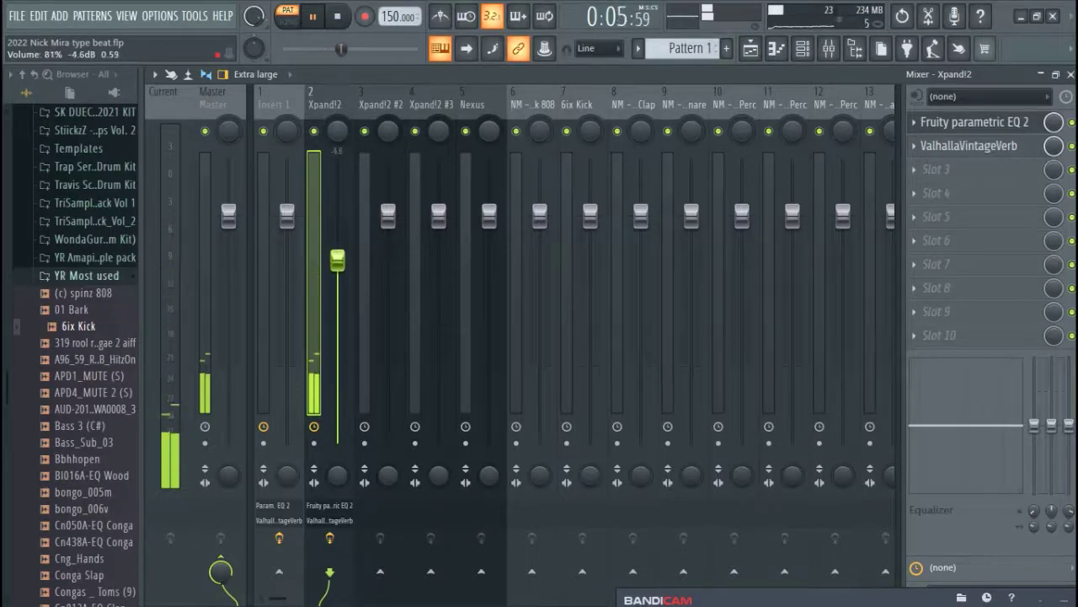
left_click_drag(338, 251, 337, 256)
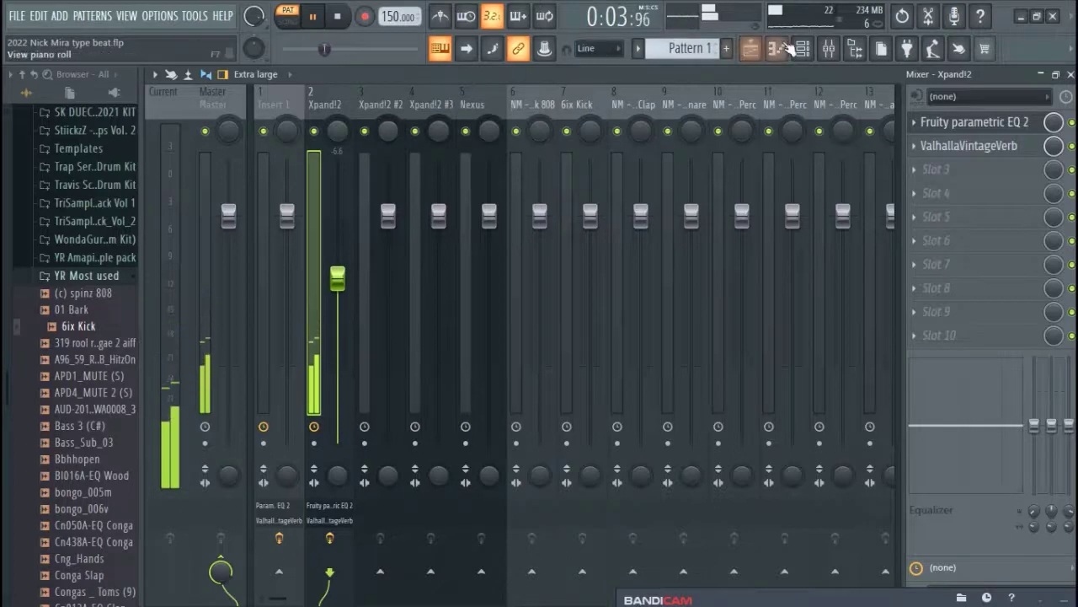
Step: Solo the Xpand!2 track in the mixer and reactivate all channels in the channel rack
right_click(313, 132)
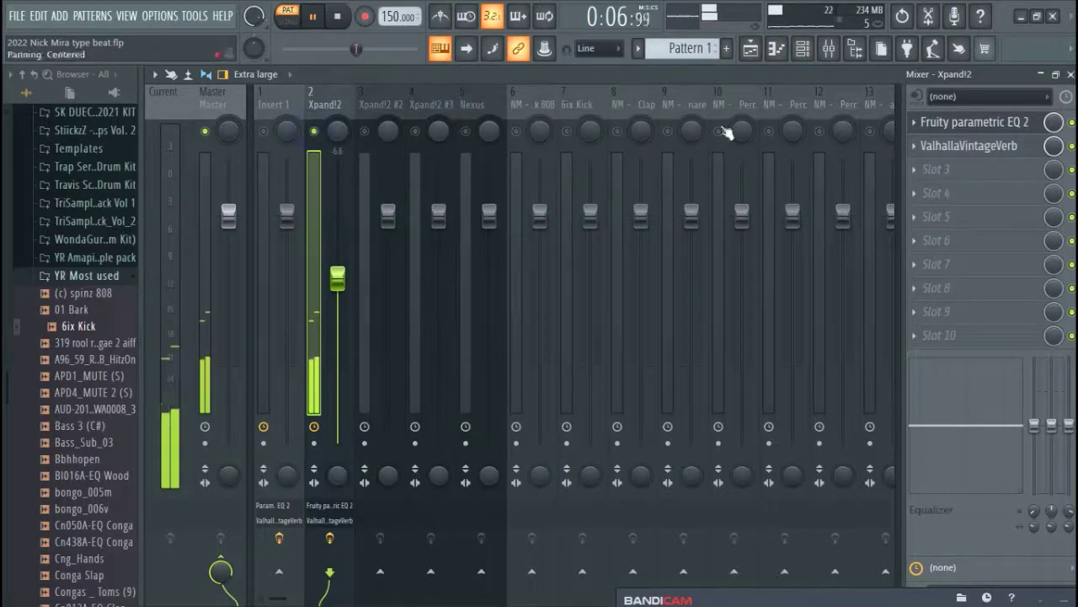
left_click(803, 48)
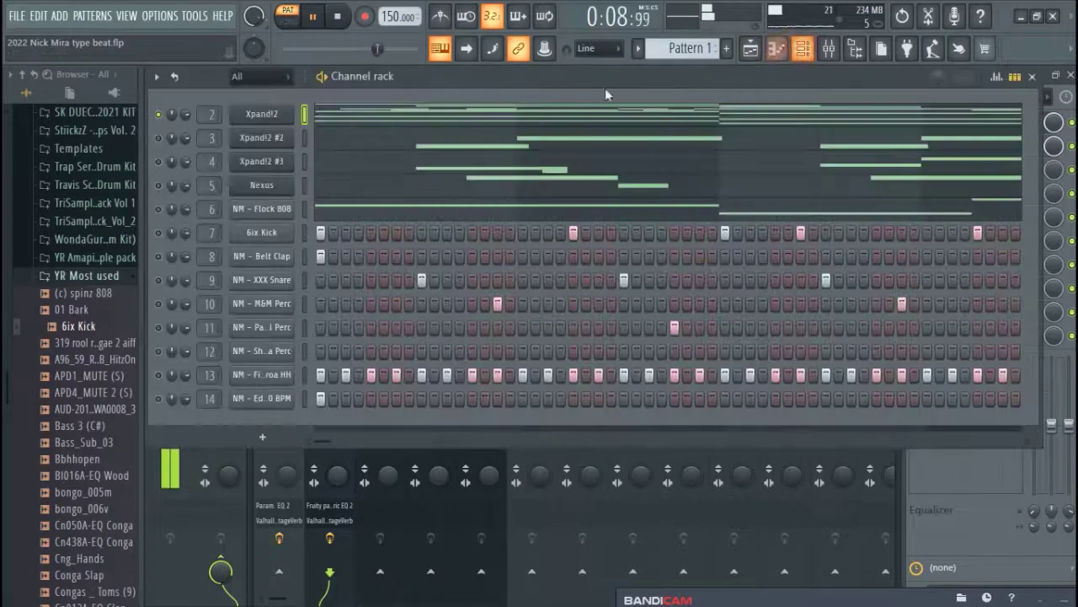
right_click(158, 138)
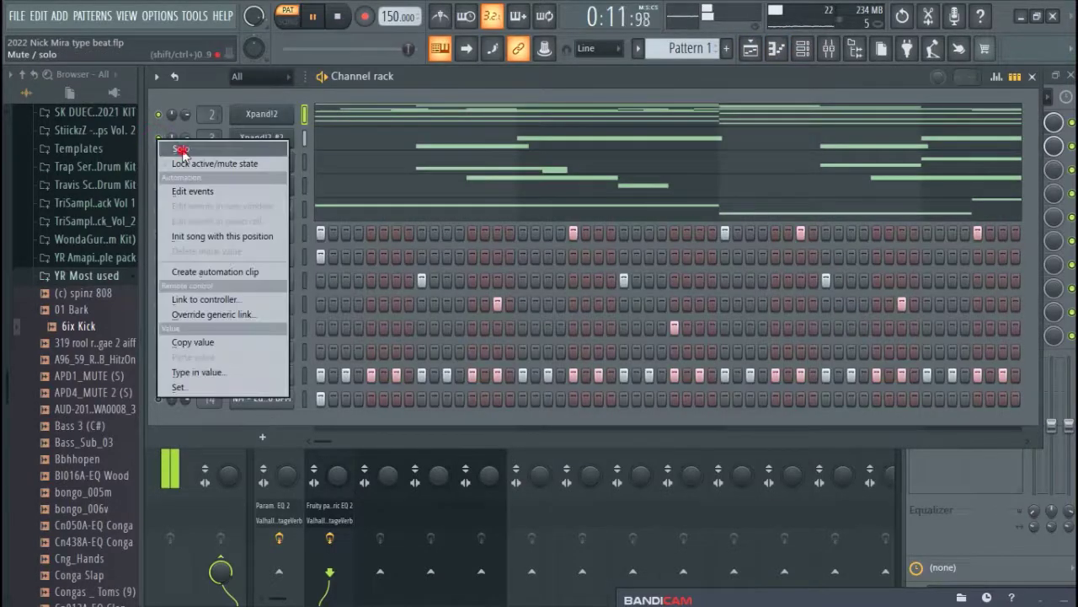
left_click(173, 149)
right_click(161, 139)
left_click(173, 150)
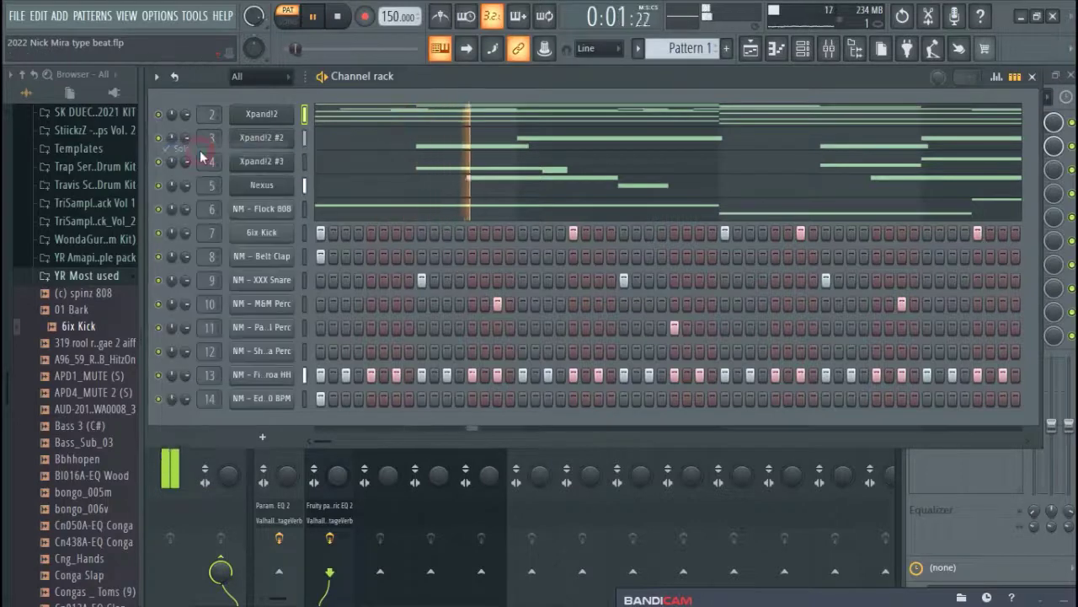
Step: Unmute the Xpand!2 #2 track in the mixer and select it alongside the playing Xpand!2 track
left_click(828, 48)
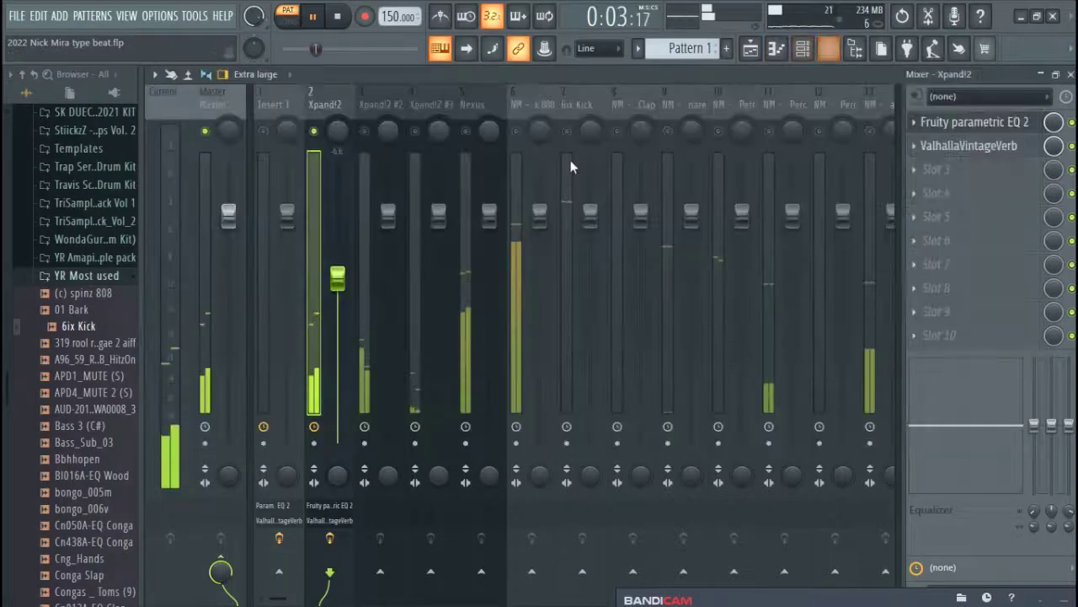
left_click(364, 130)
left_click(388, 112)
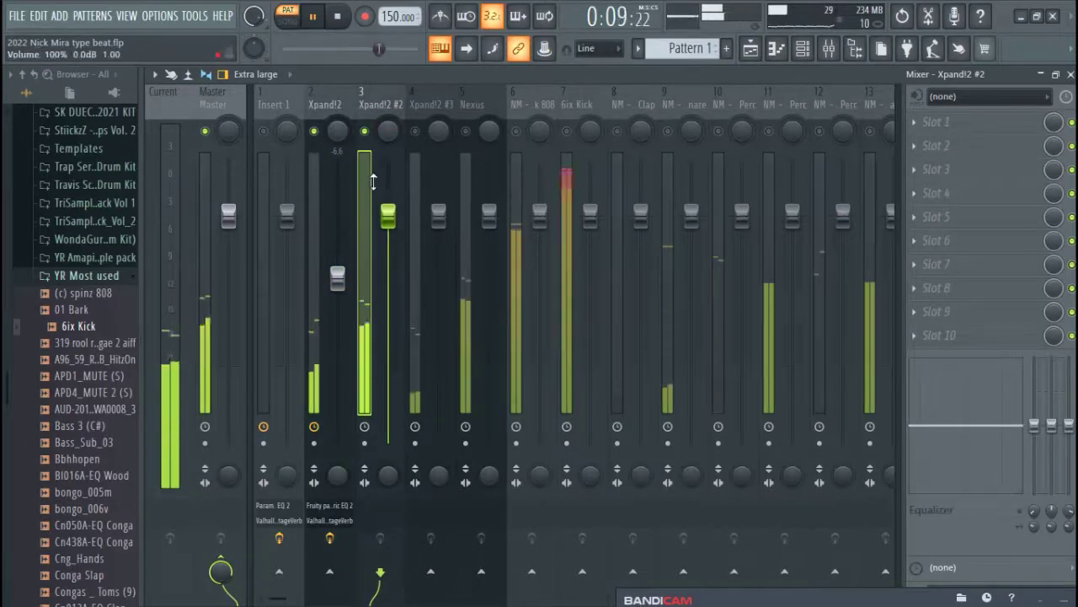
Step: Add Fruity Parametric EQ 2 to the Xpand!2 #2 track with a steep low cut and a high-shelf boost of about 2.7 dB near 6.9 kHz
left_click(952, 129)
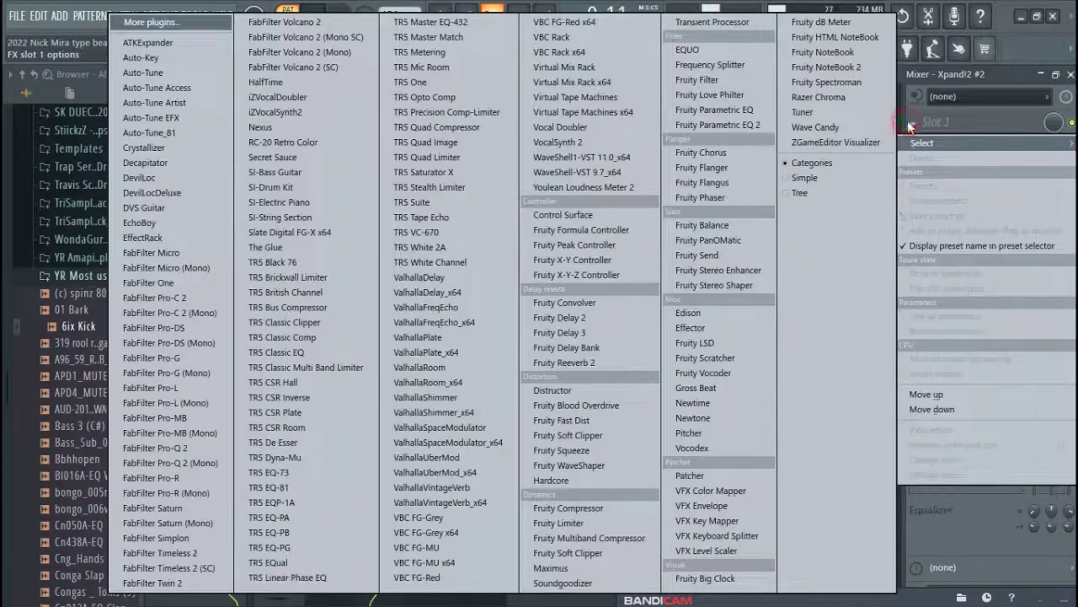
left_click(734, 127)
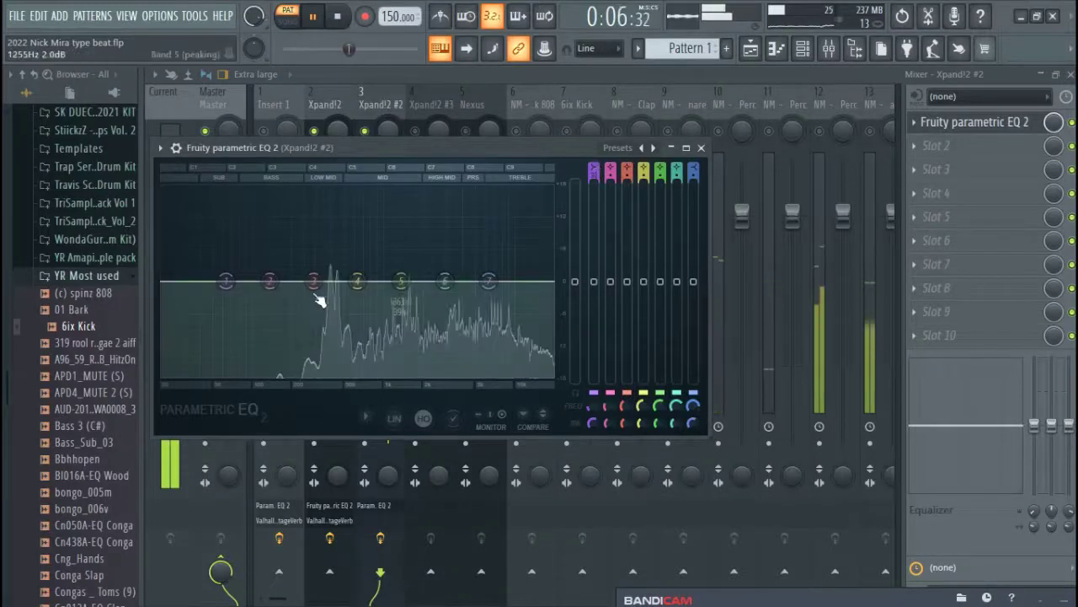
left_click_drag(226, 280, 322, 375)
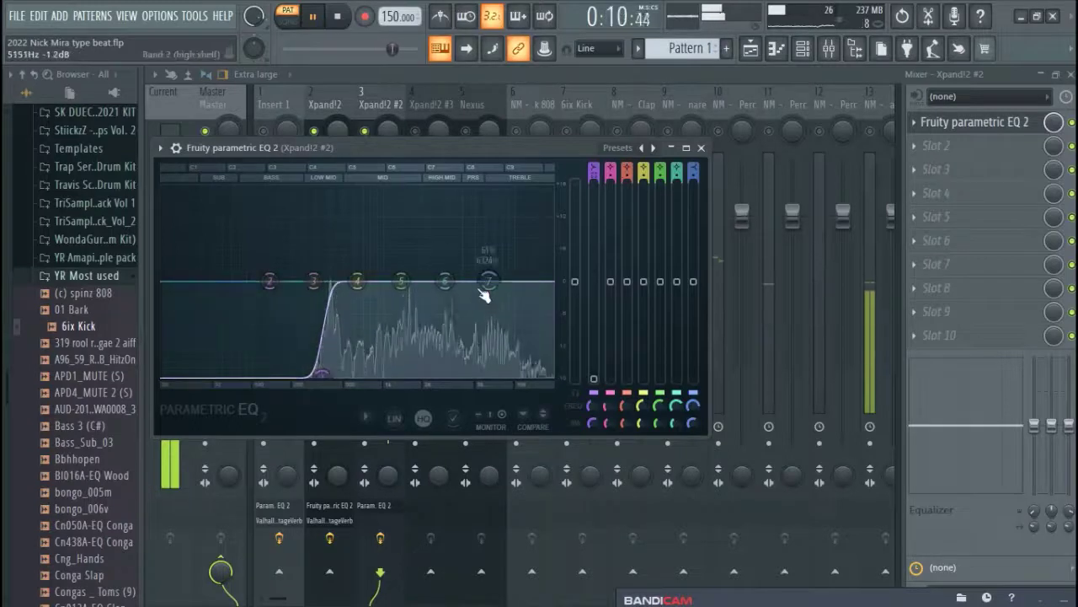
mouse_move(489, 280)
left_mouse_down()
mouse_move(498, 257)
mouse_move(493, 267)
left_mouse_up()
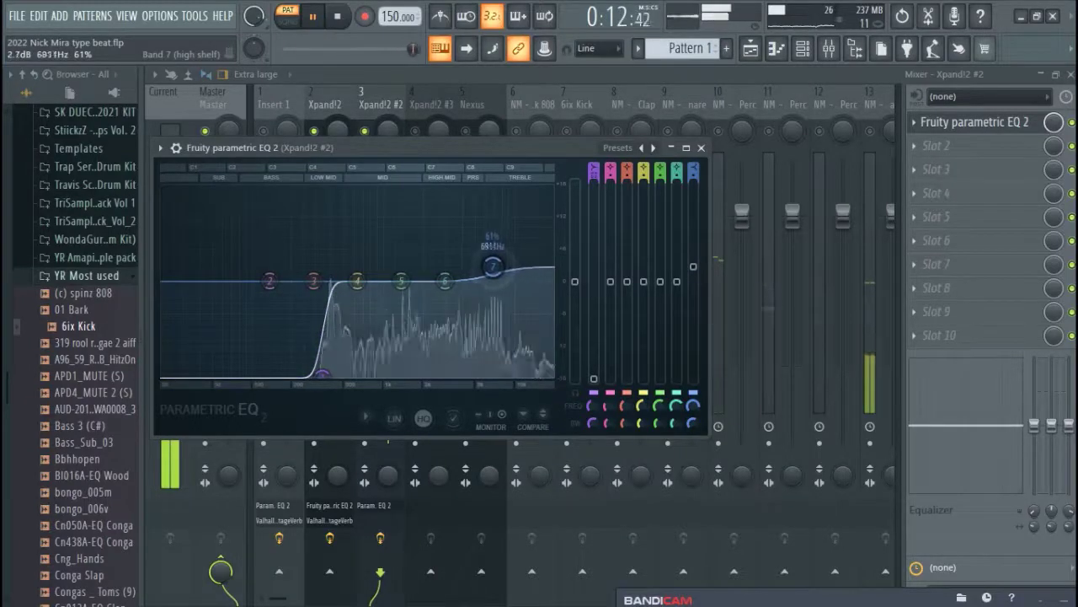
scroll(693, 172, "up", 3)
mouse_move(493, 267)
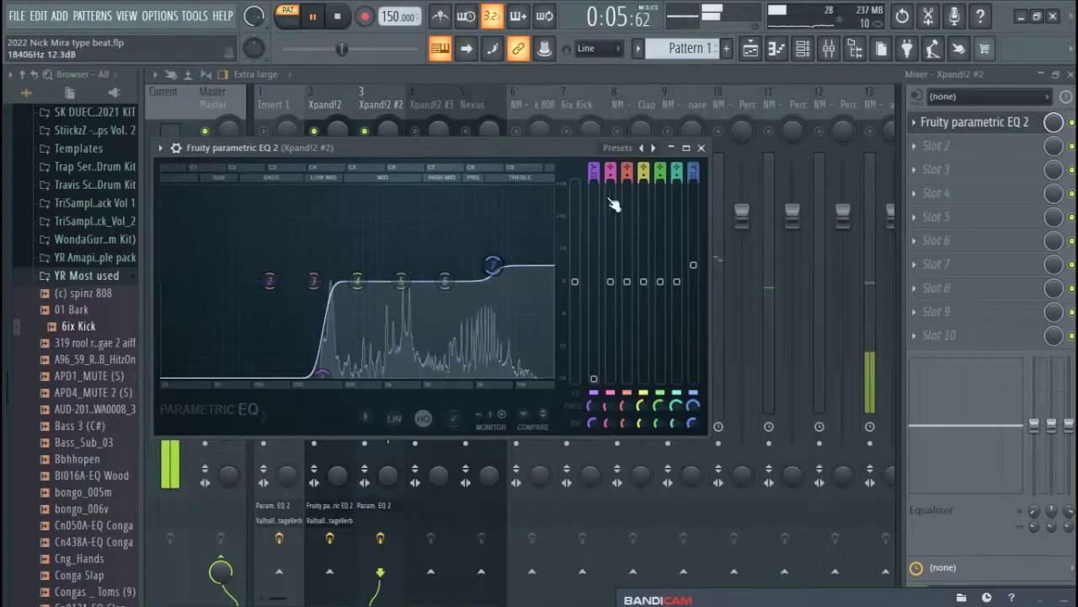
left_click(701, 147)
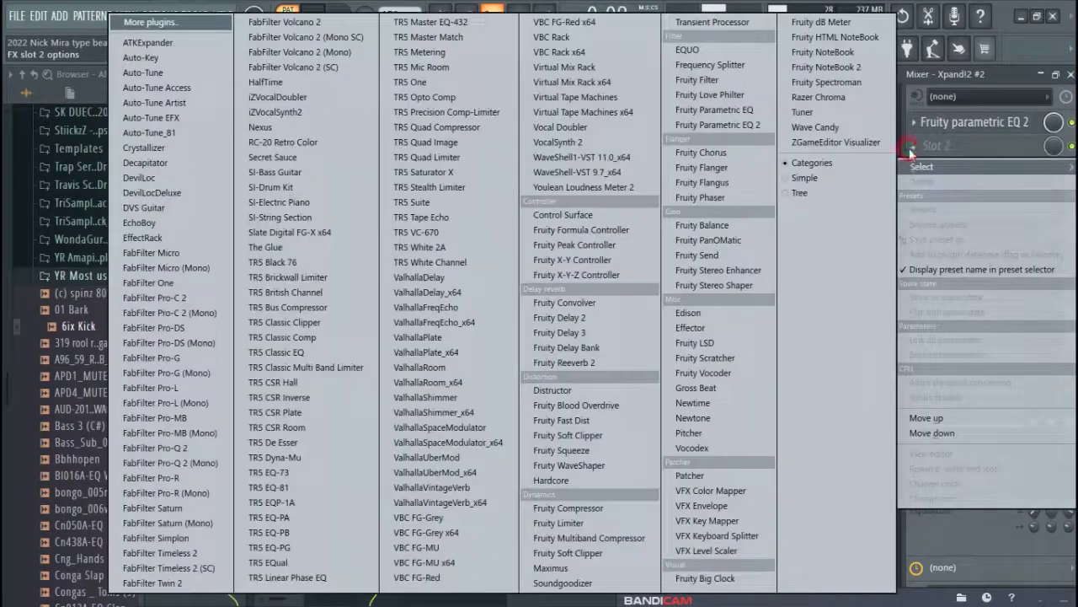
Step: Add Fruity Reeverb 2 to the Xpand!2 #2 track and lower the track volume to about -1.1 dB
left_click(935, 146)
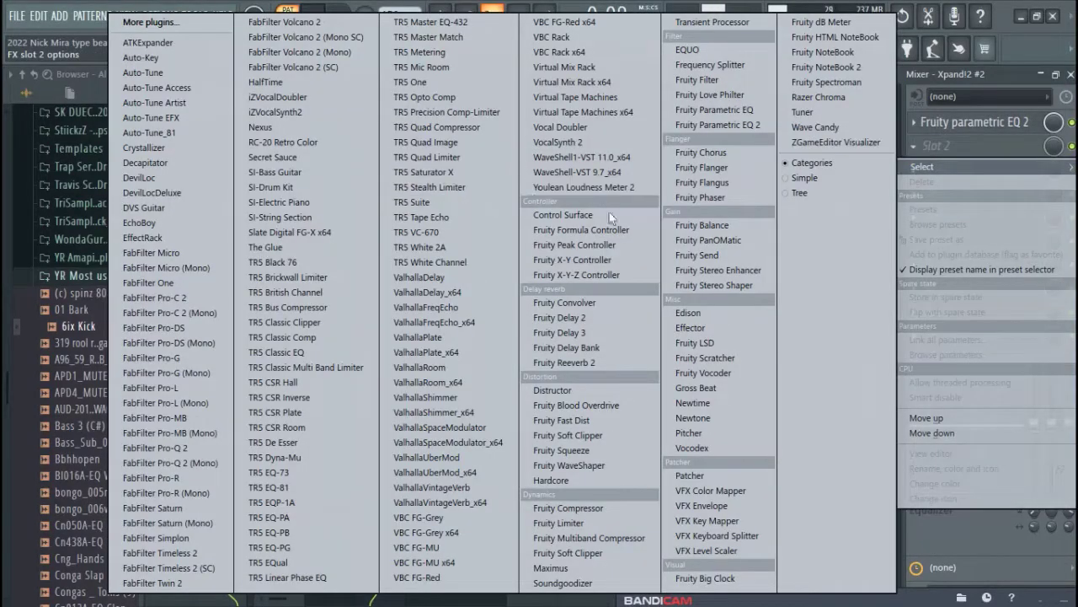
left_click(562, 361)
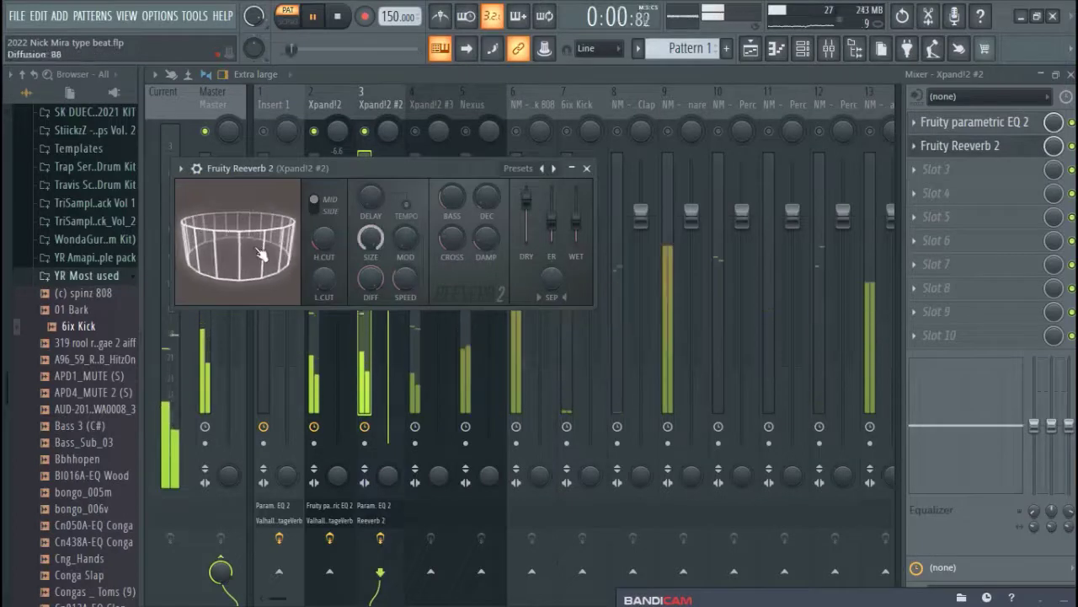
left_click(586, 168)
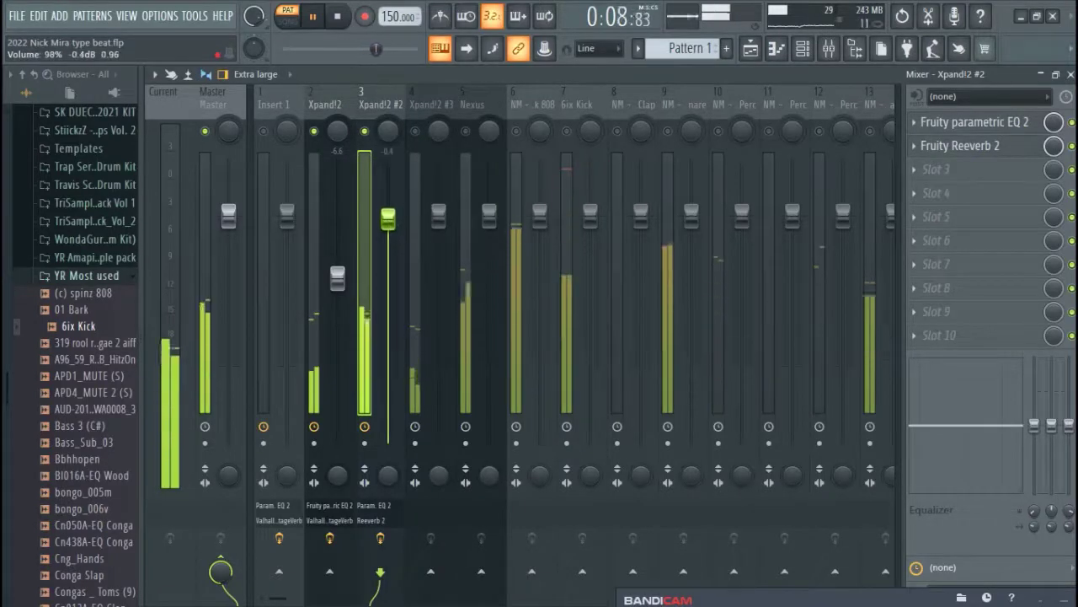
scroll(387, 217, "down", 2)
scroll(389, 227, "down", 1)
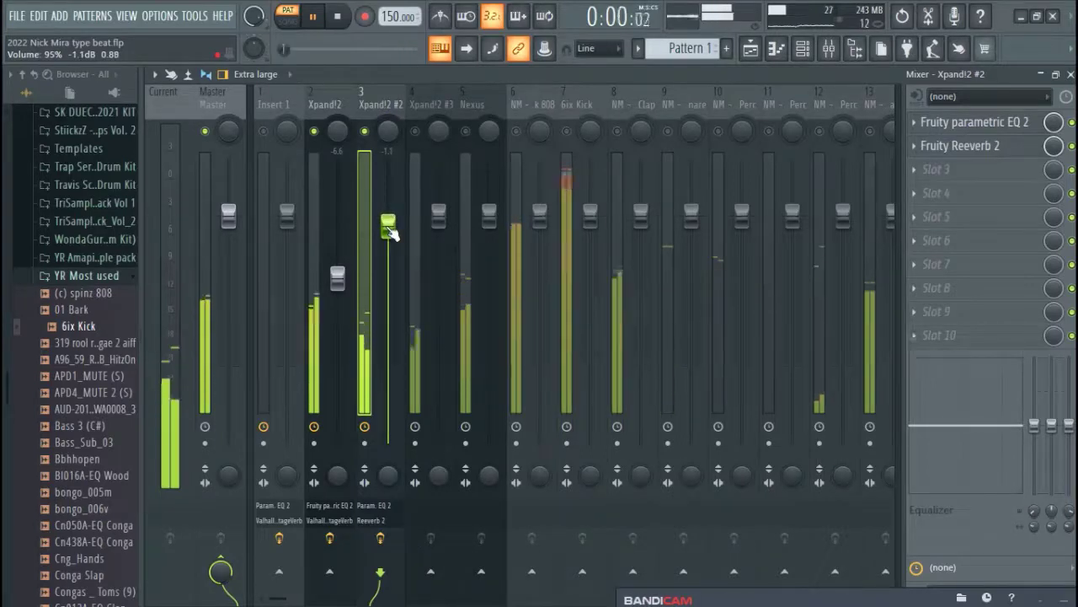
Step: Unmute the Xpand!2 #3 track and add Fruity Parametric EQ 2 with a steep low cut and a strong high-shelf reduction
left_click(416, 133)
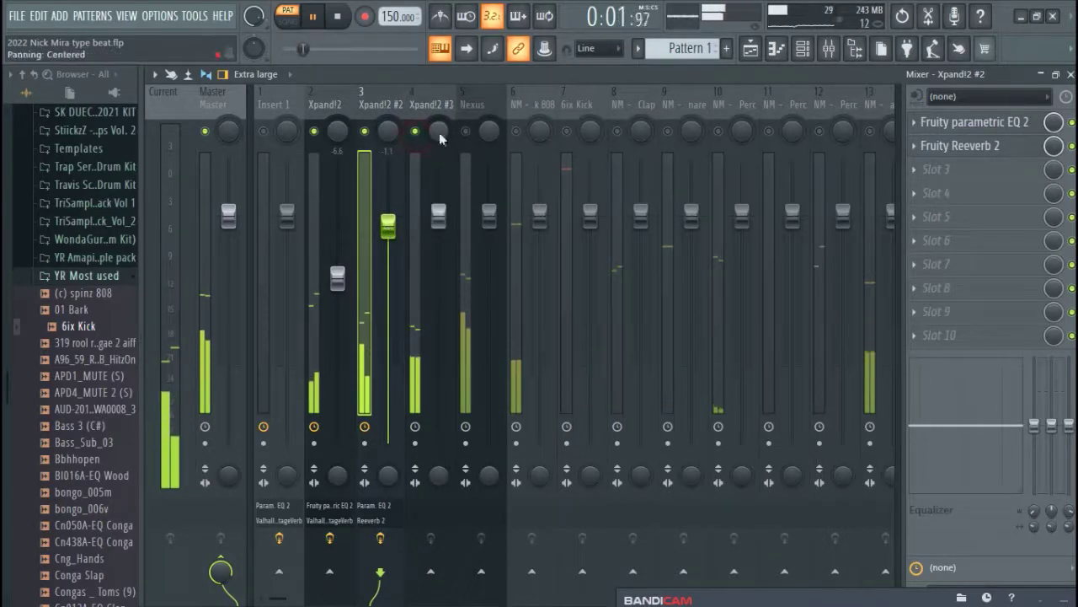
left_click(420, 190)
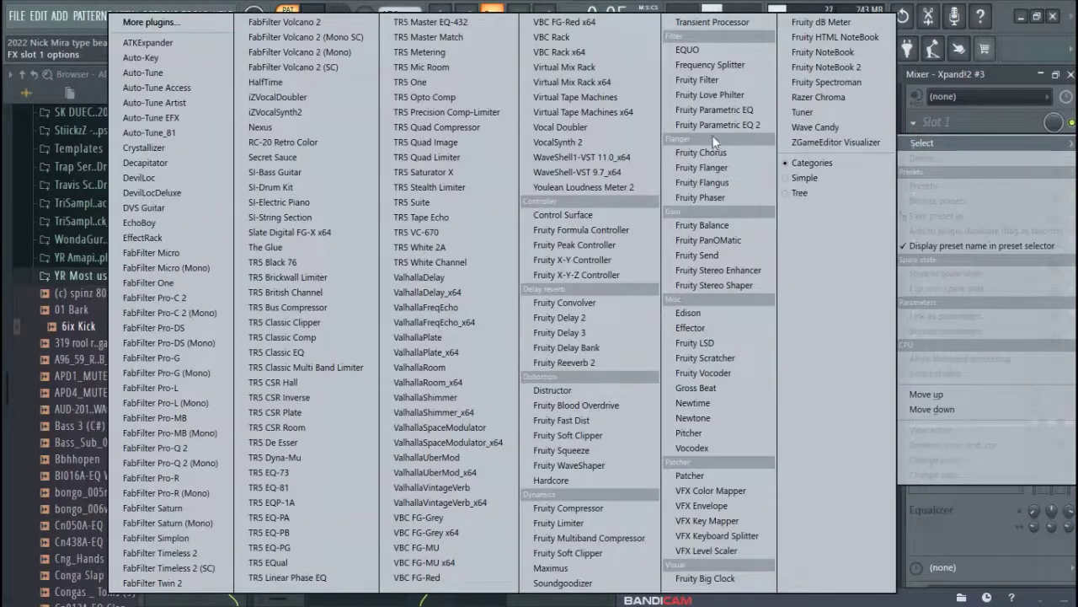
left_click(715, 126)
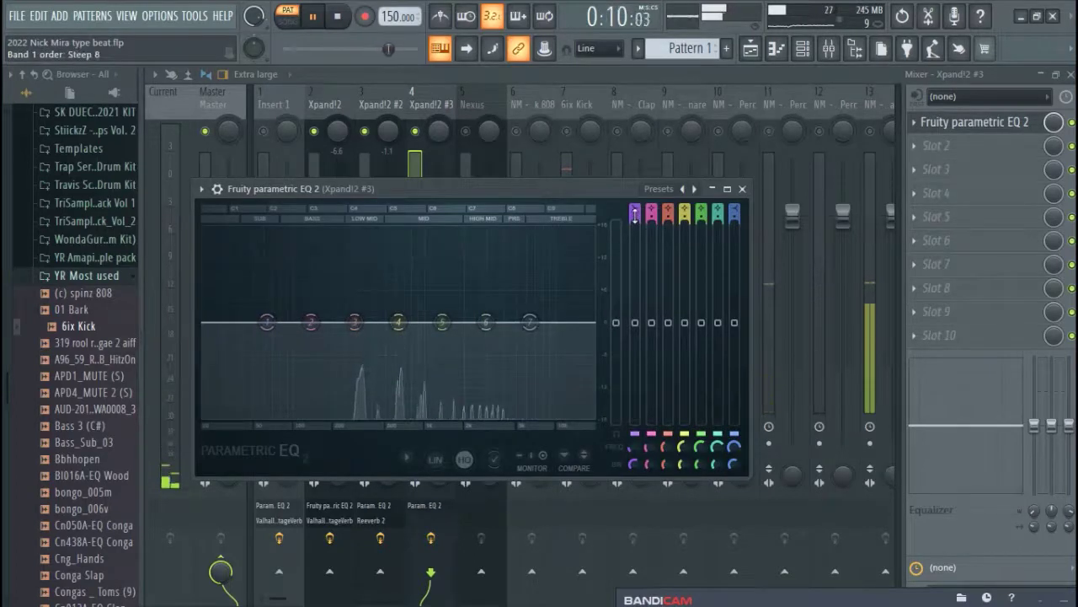
left_click_drag(266, 321, 363, 415)
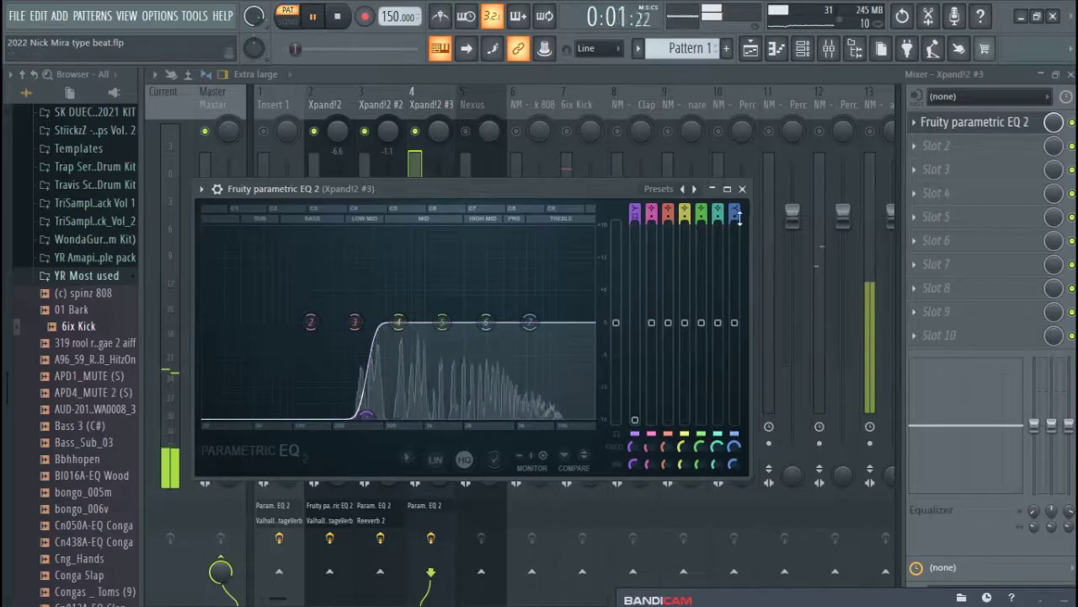
left_click_drag(529, 322, 559, 339)
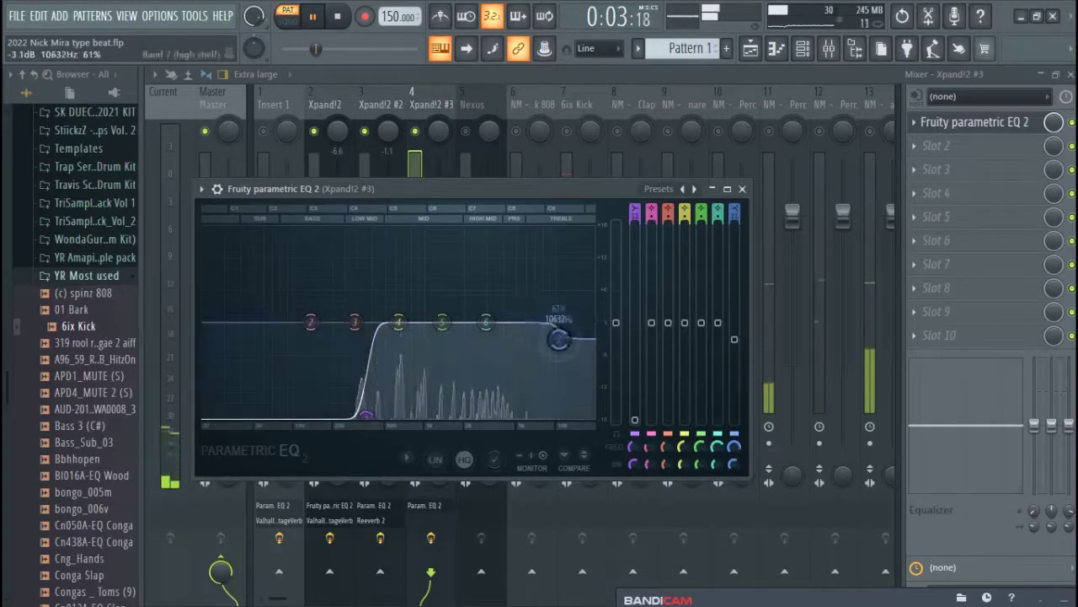
left_click_drag(557, 380, 530, 385)
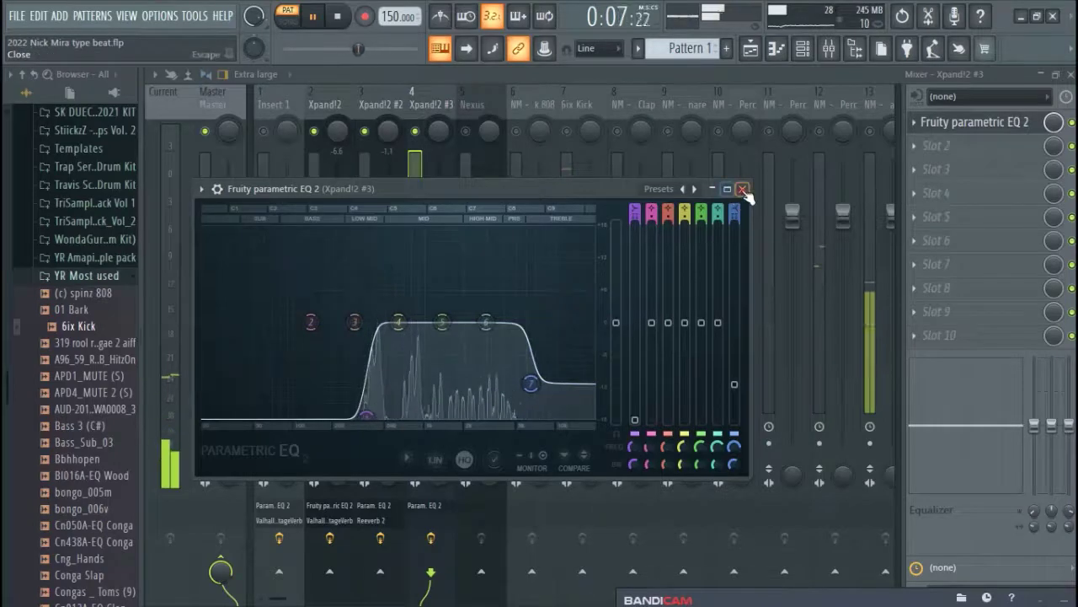
left_click(742, 189)
Step: Add Fruity Reeverb 2 to the Xpand!2 #3 track with its low cut at about 515 Hz
left_click(918, 148)
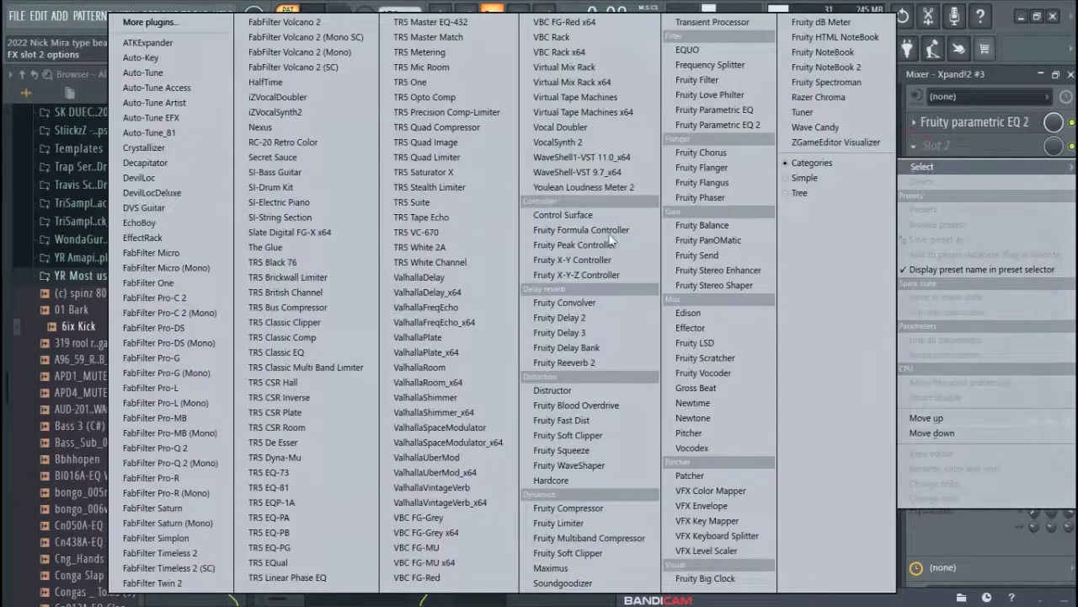
left_click(572, 362)
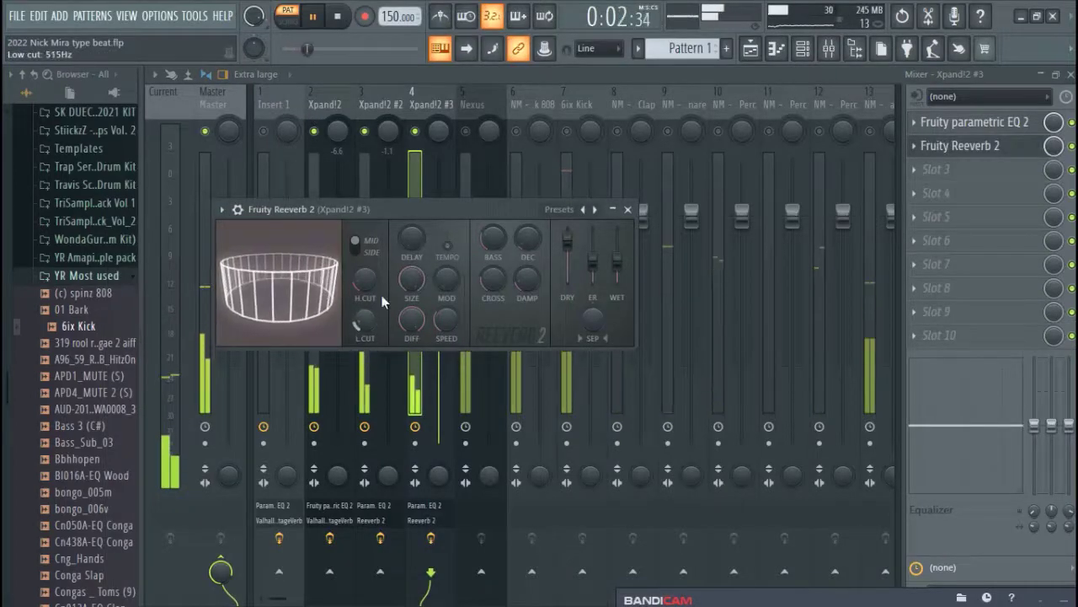
Step: Add Fruity Stereo Shaper with the Stereoize 3 preset to the Xpand!2 #3 track and lower the track volume to about -3.7 dB
left_click(915, 172)
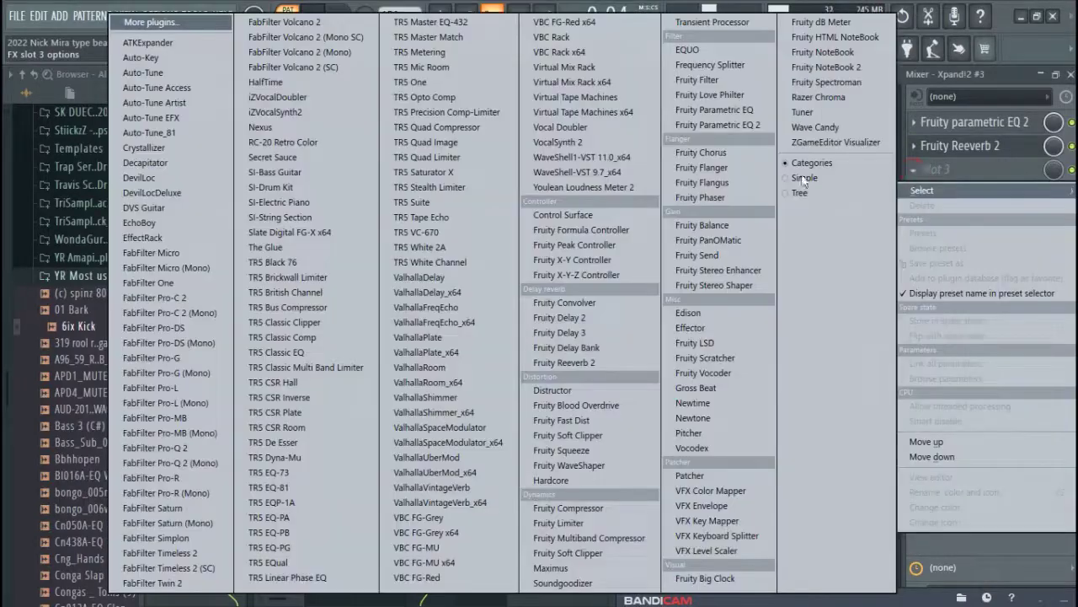
left_click(721, 287)
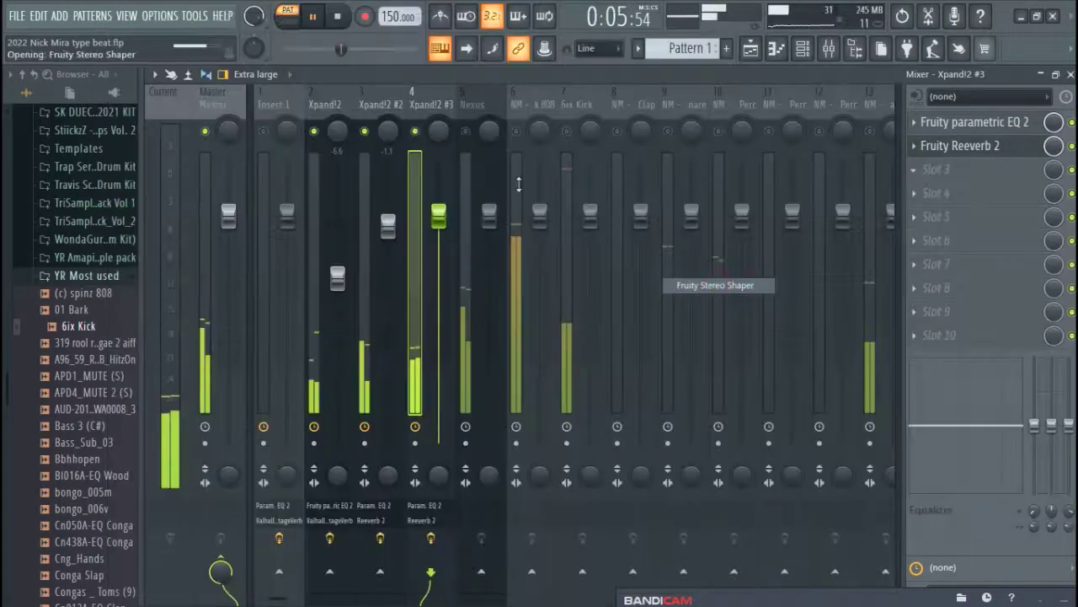
left_click(460, 229)
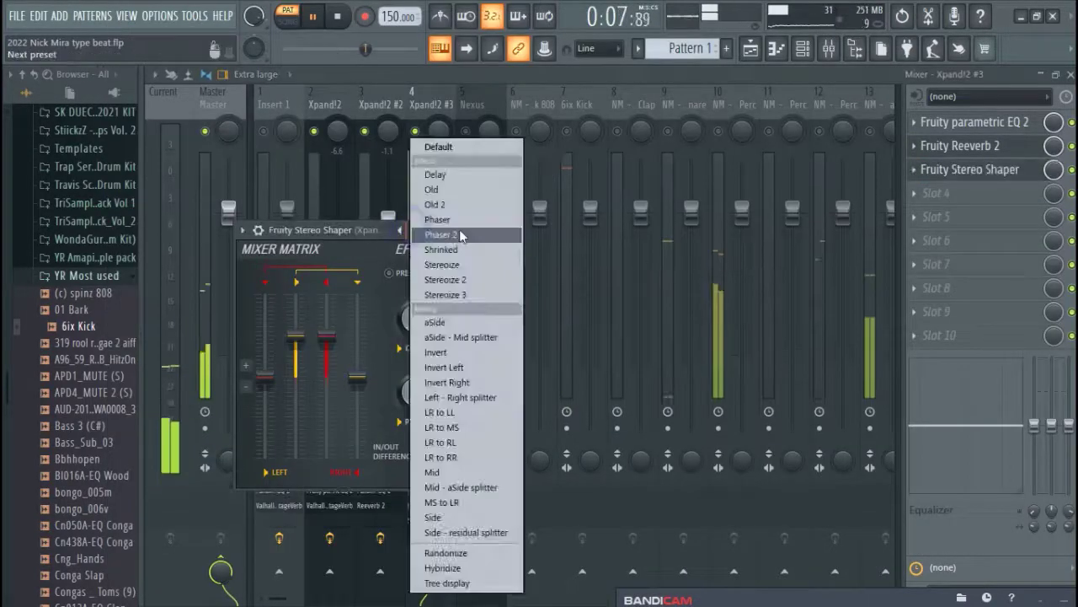
left_click(470, 295)
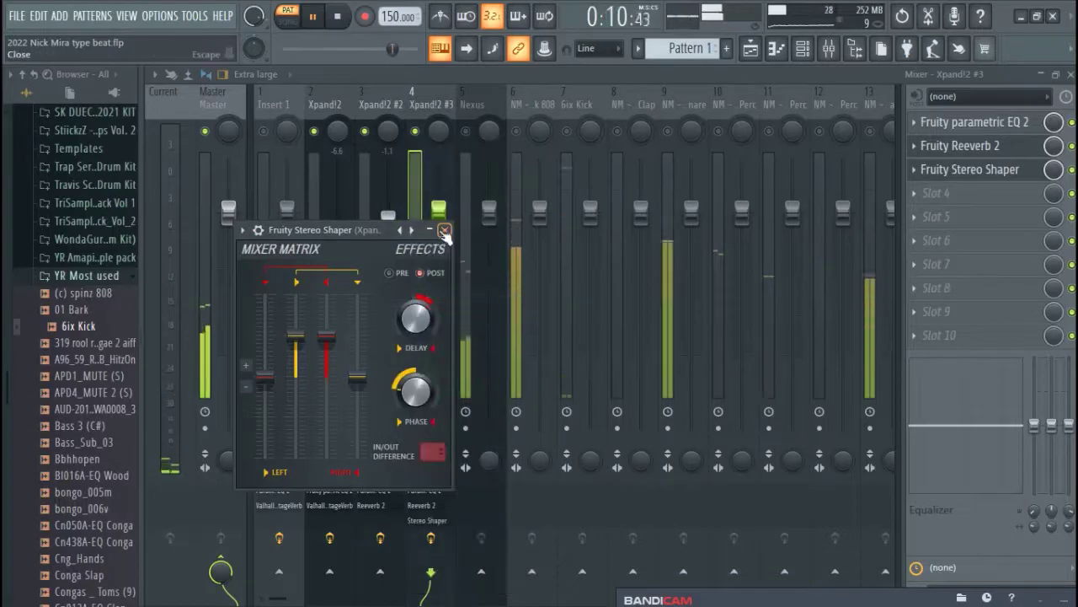
left_click(445, 230)
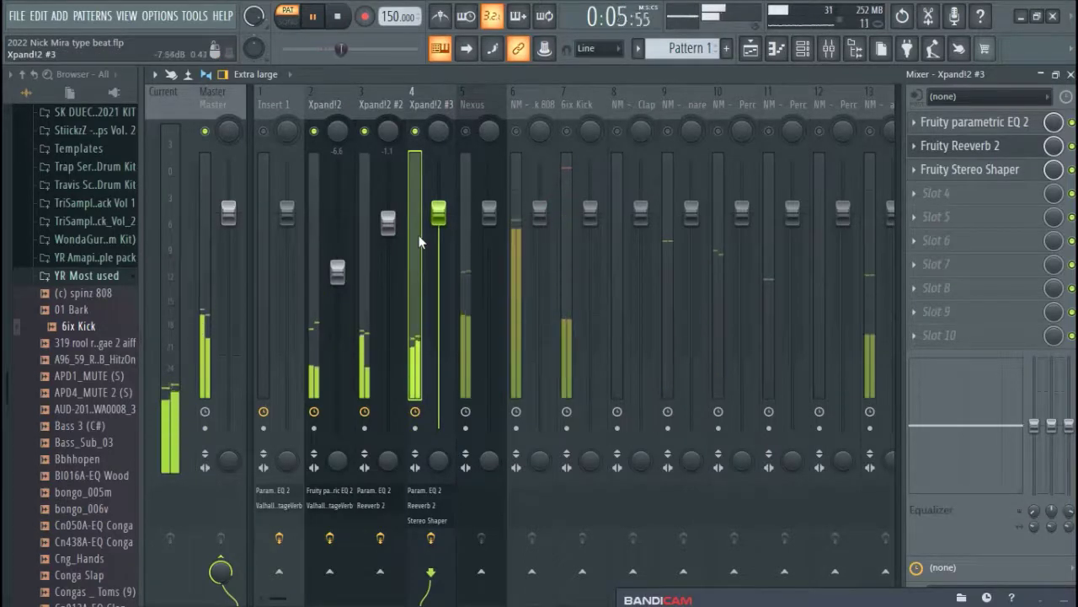
left_click_drag(438, 212, 449, 244)
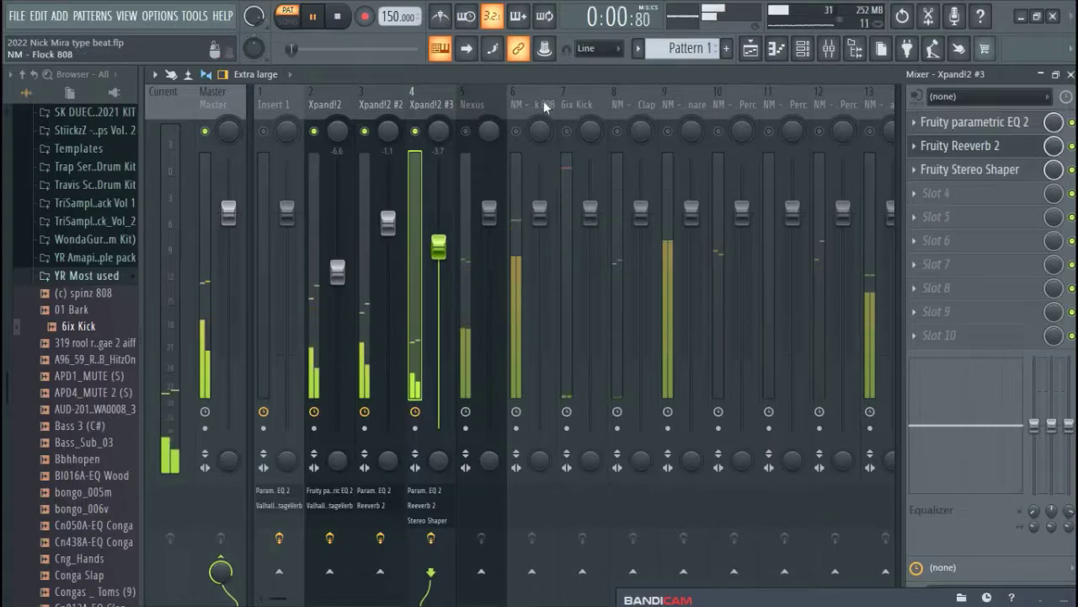
Step: Unmute the Nexus track and add Fruity Parametric EQ 2 with a steep low cut and a high-shelf reduction
left_click(465, 130)
left_click(485, 134)
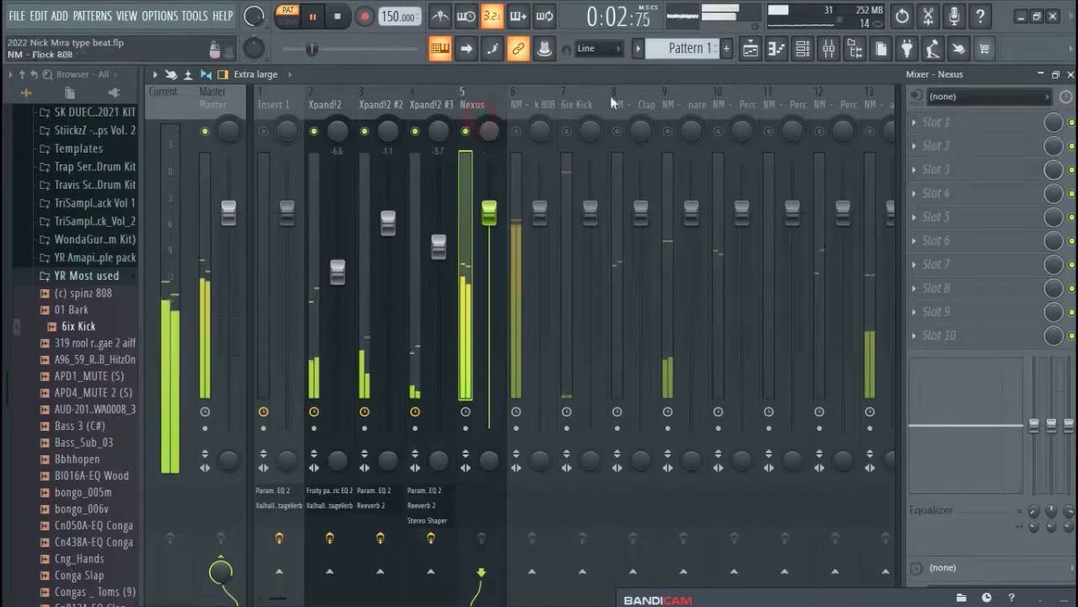
left_click(915, 127)
mouse_move(919, 143)
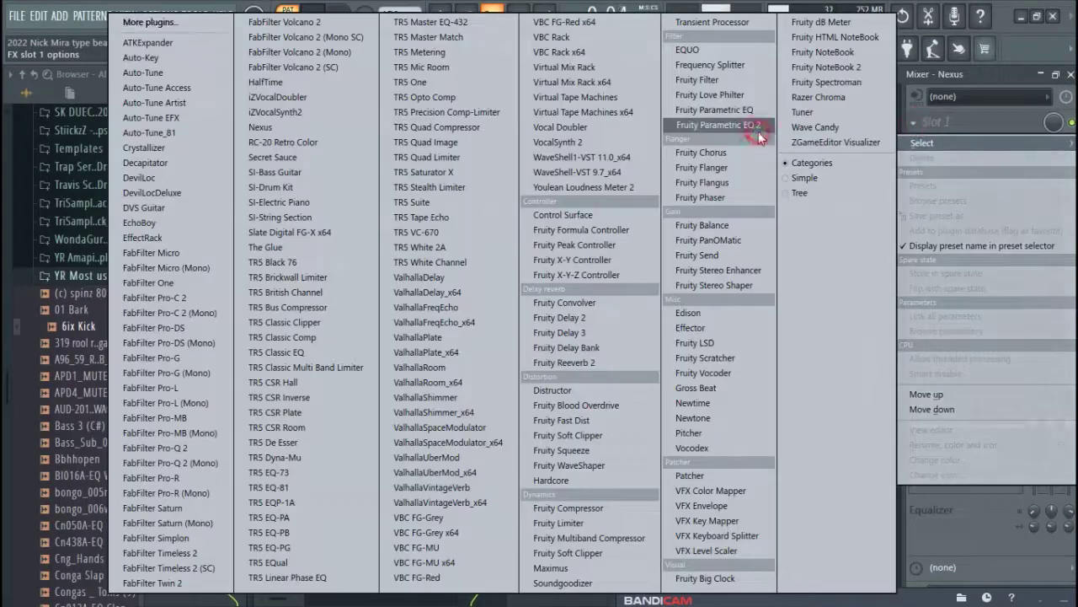
left_click(717, 125)
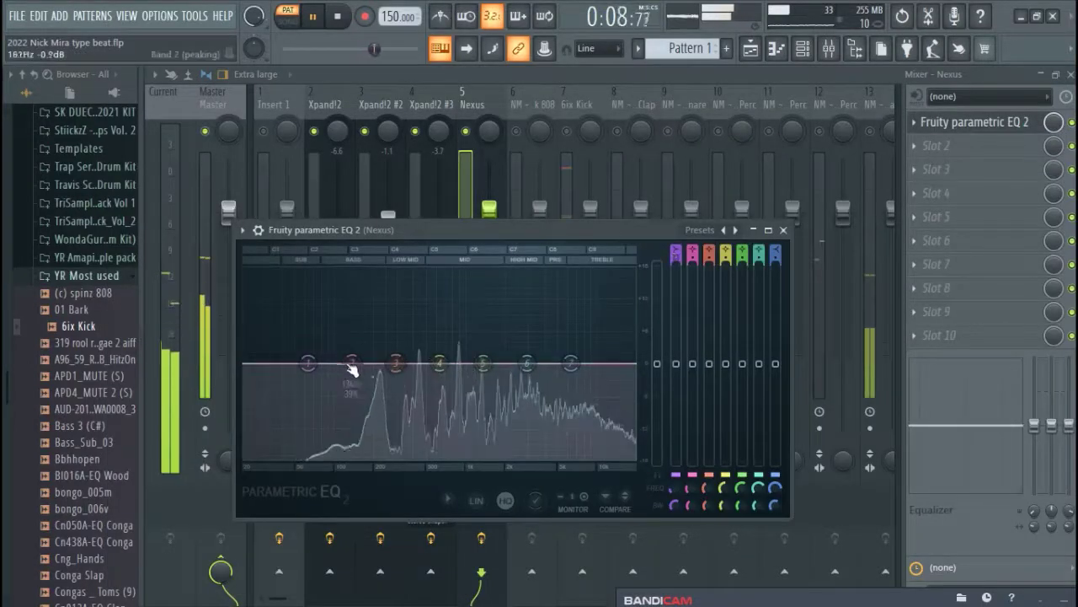
left_click_drag(308, 363, 391, 455)
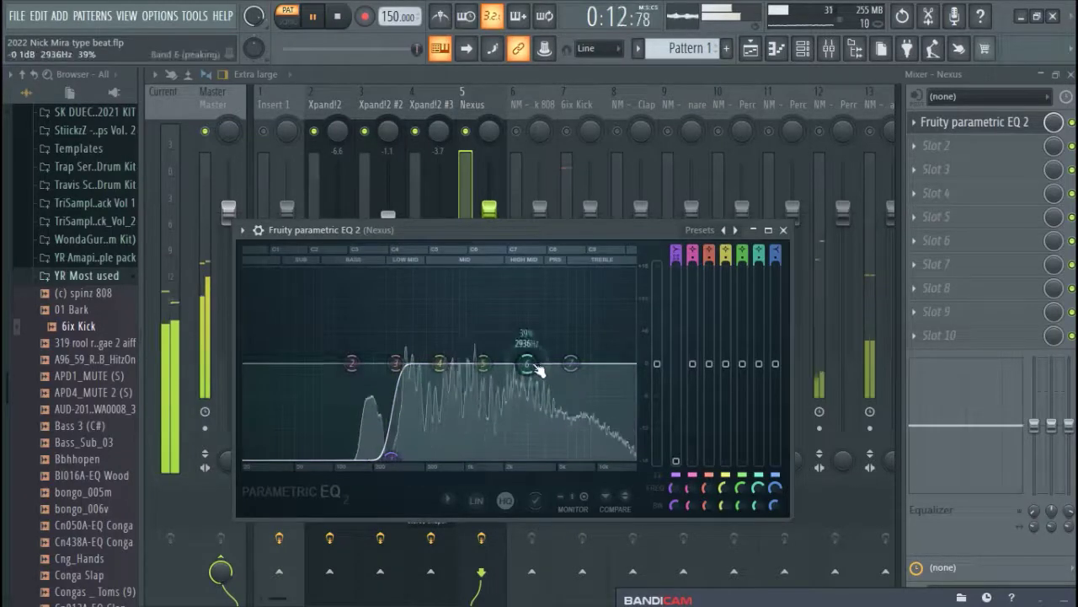
left_click_drag(571, 363, 583, 410)
left_click(783, 229)
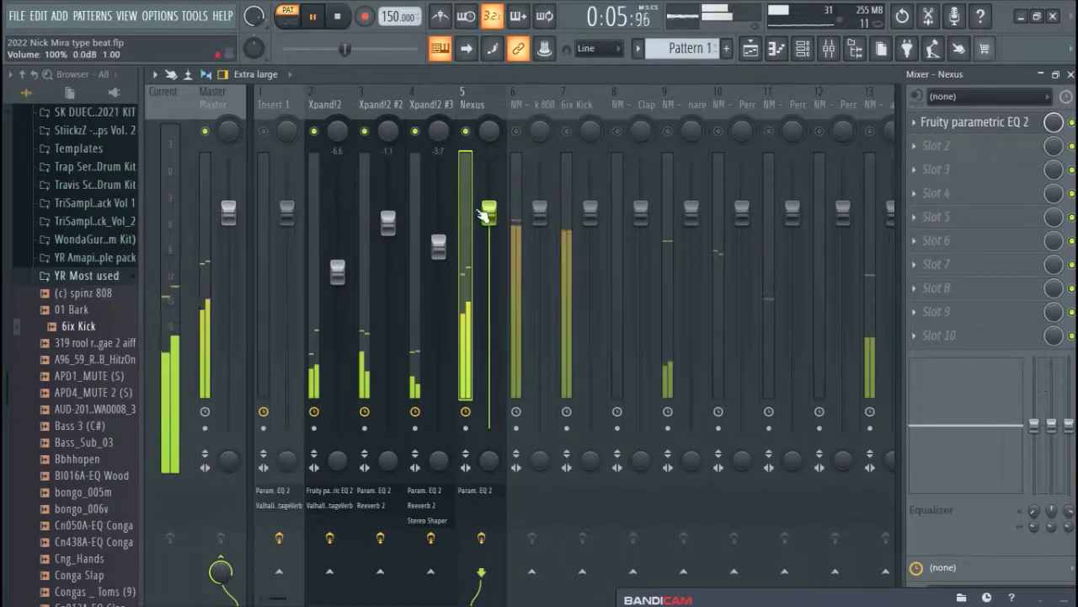
Step: Lower the Nexus track volume to about -5.8 dB, and unmute the NM - Flock 808 track at about -13.3 dB
left_click_drag(492, 219, 489, 264)
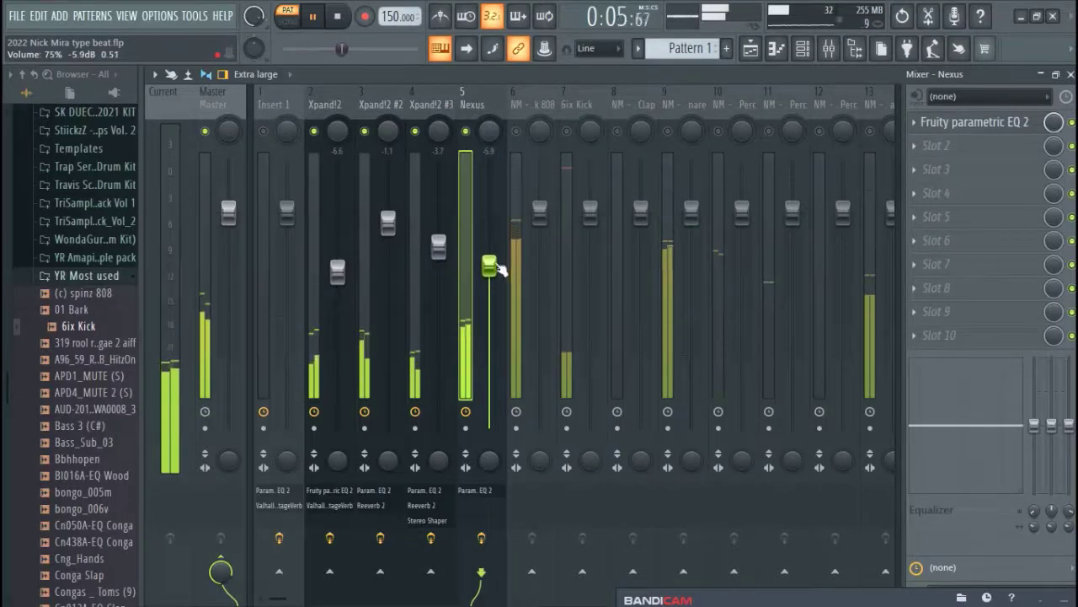
left_click(517, 131)
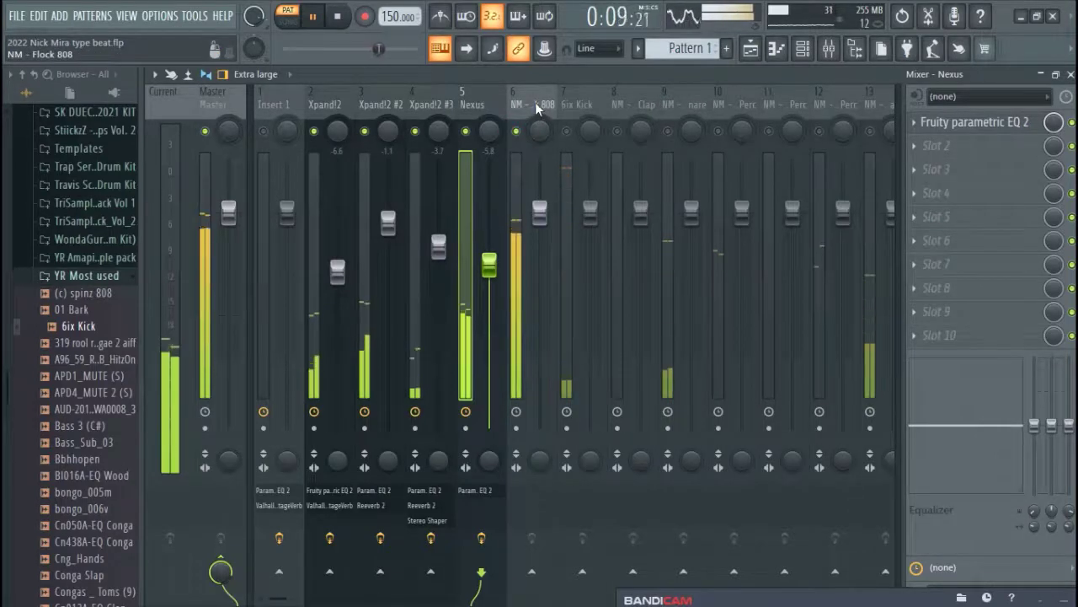
left_click_drag(542, 211, 539, 331)
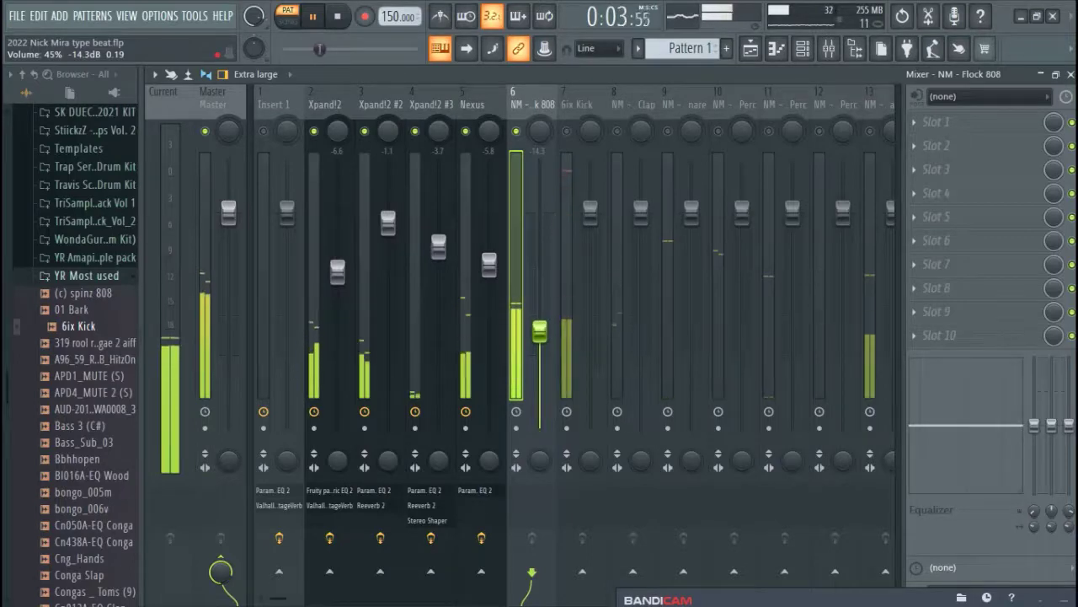
left_click_drag(539, 331, 539, 327)
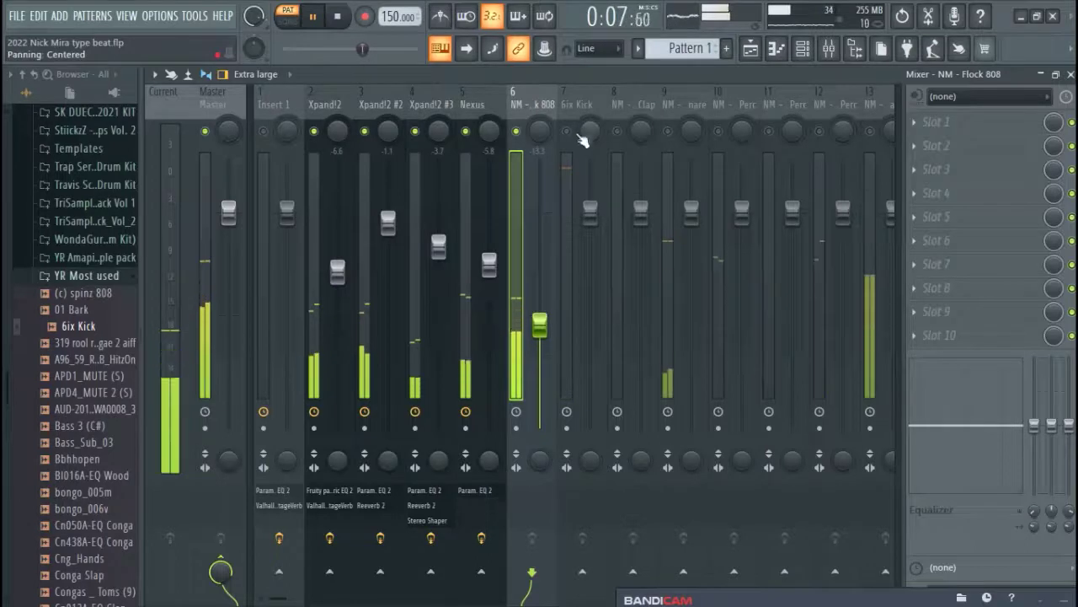
Step: Unmute the 6ix Kick track and lower its volume to about -13.2 dB
left_click_drag(594, 215, 594, 320)
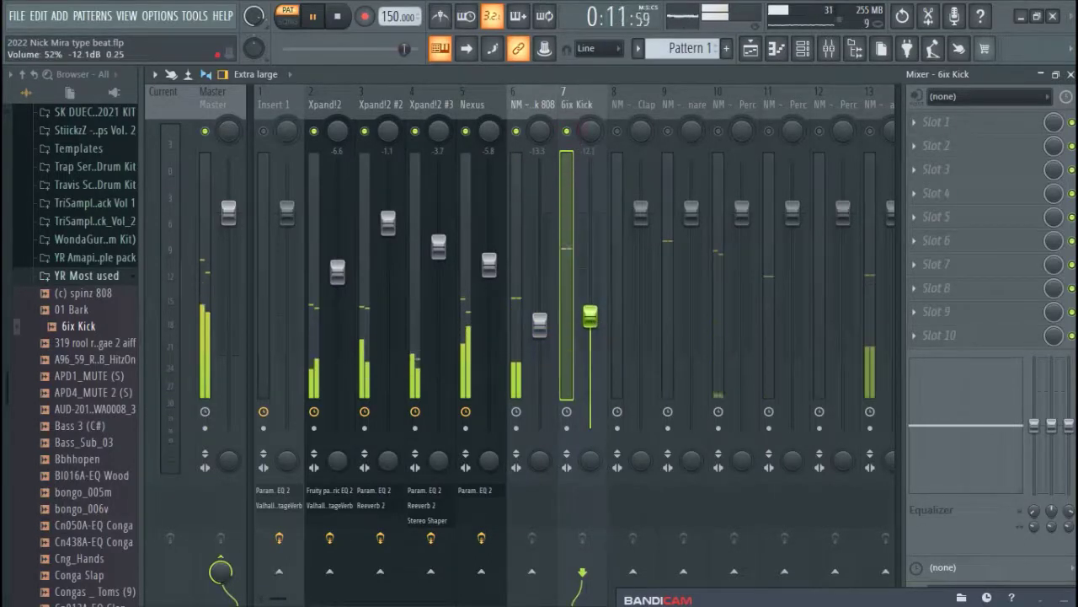
scroll(590, 319, "down", 2)
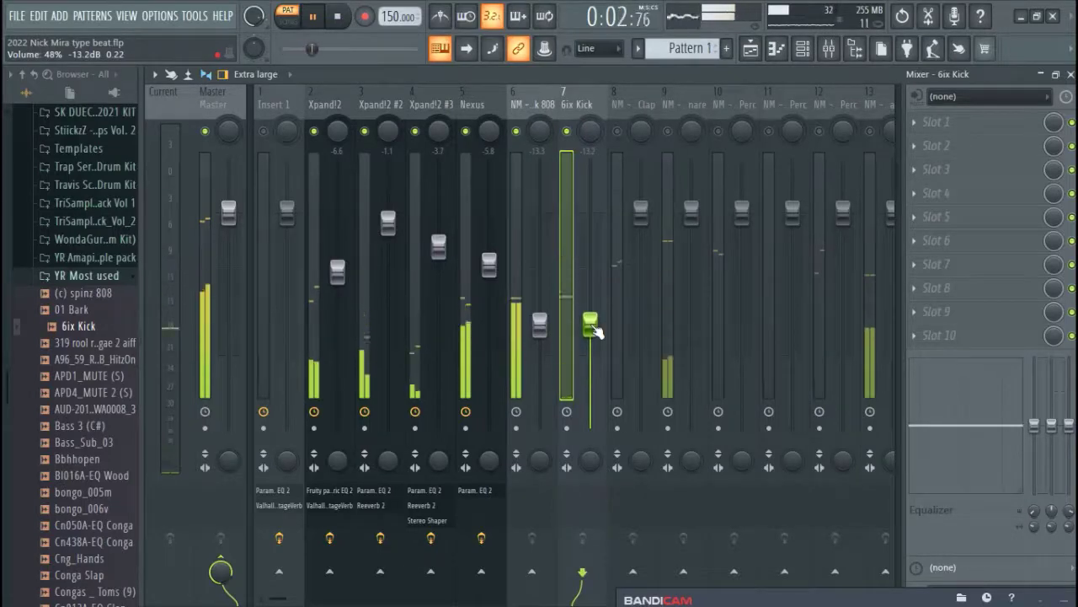
Step: Raise the 6ix Kick volume to about -12.6 dB and add Fruity Peak Controller with inverted peak volume, lowered tension and maximum decay
scroll(594, 325, "up", 1)
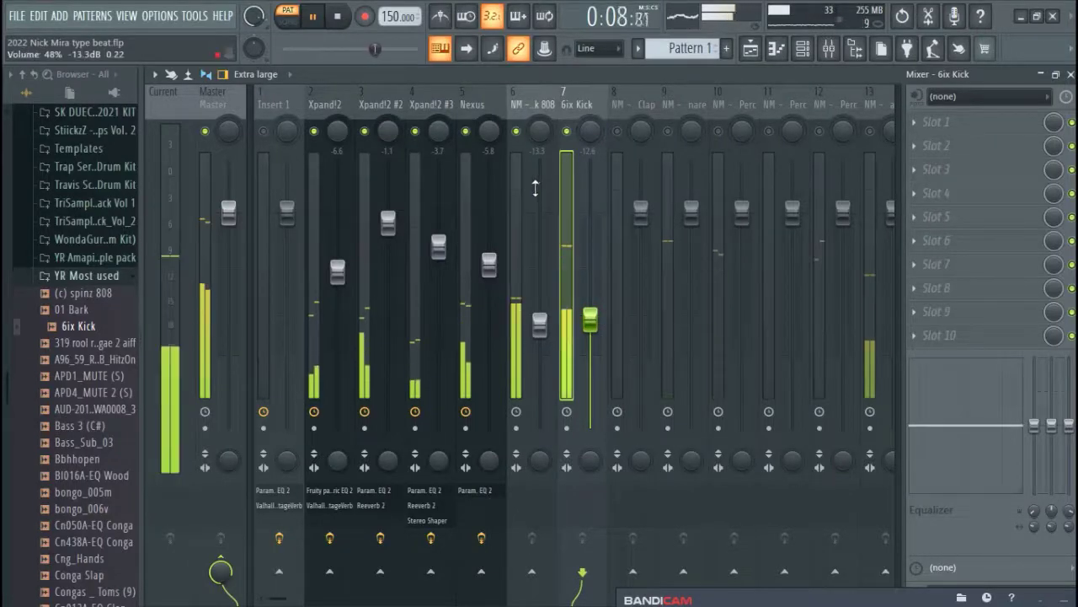
left_click(914, 123)
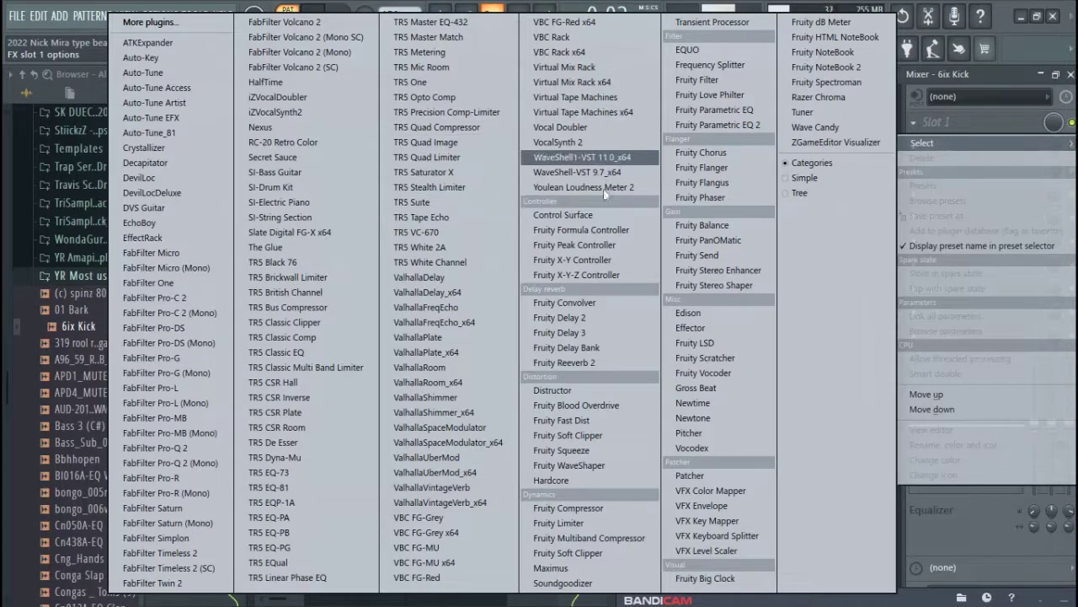
left_click(600, 244)
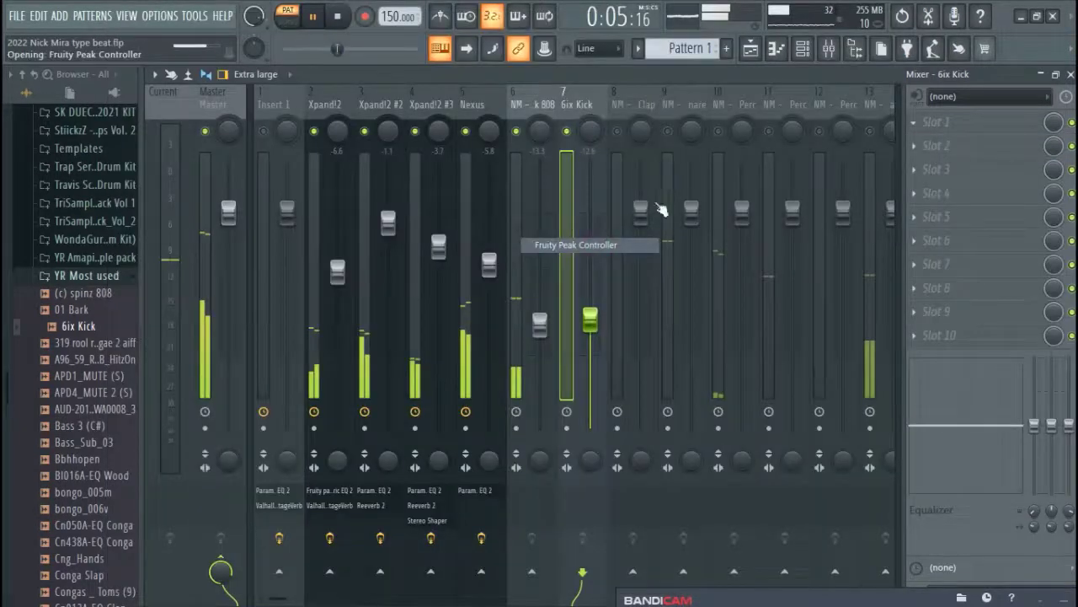
left_click_drag(396, 141, 522, 135)
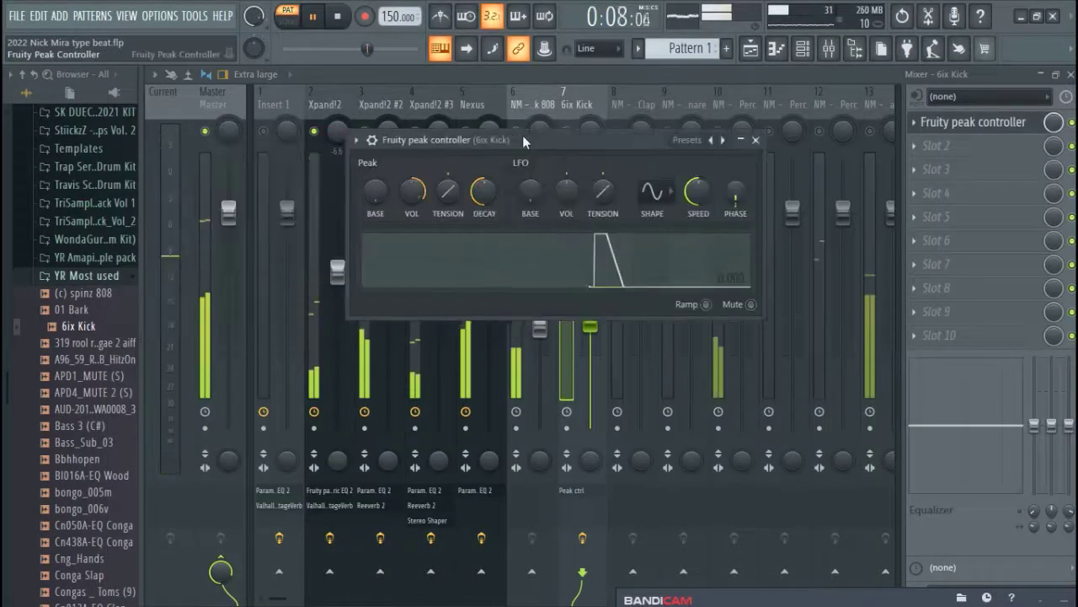
left_click_drag(484, 192, 484, 160)
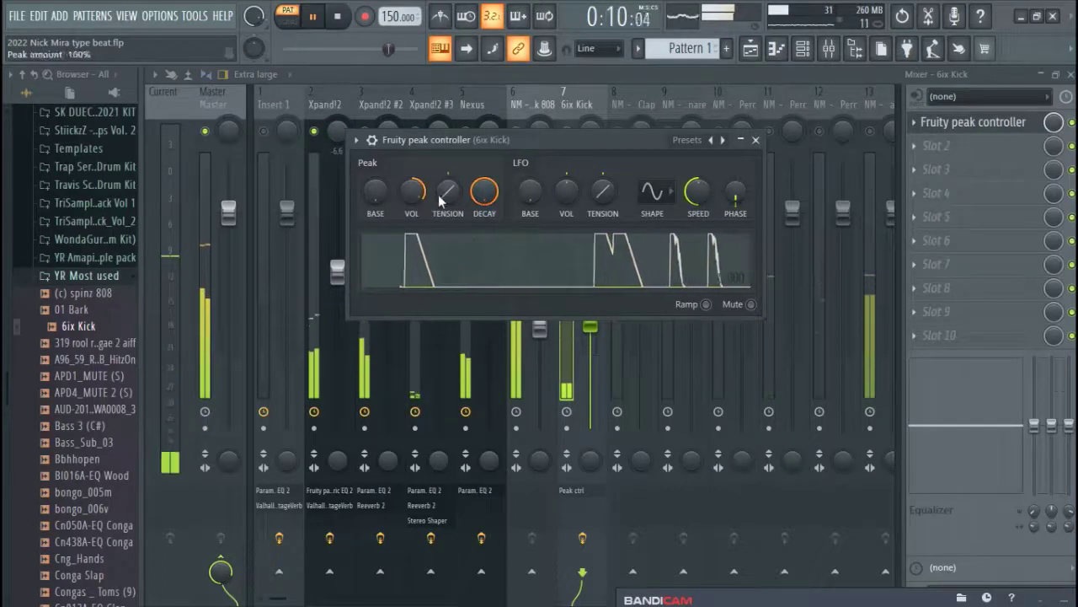
left_click_drag(440, 199, 617, 141)
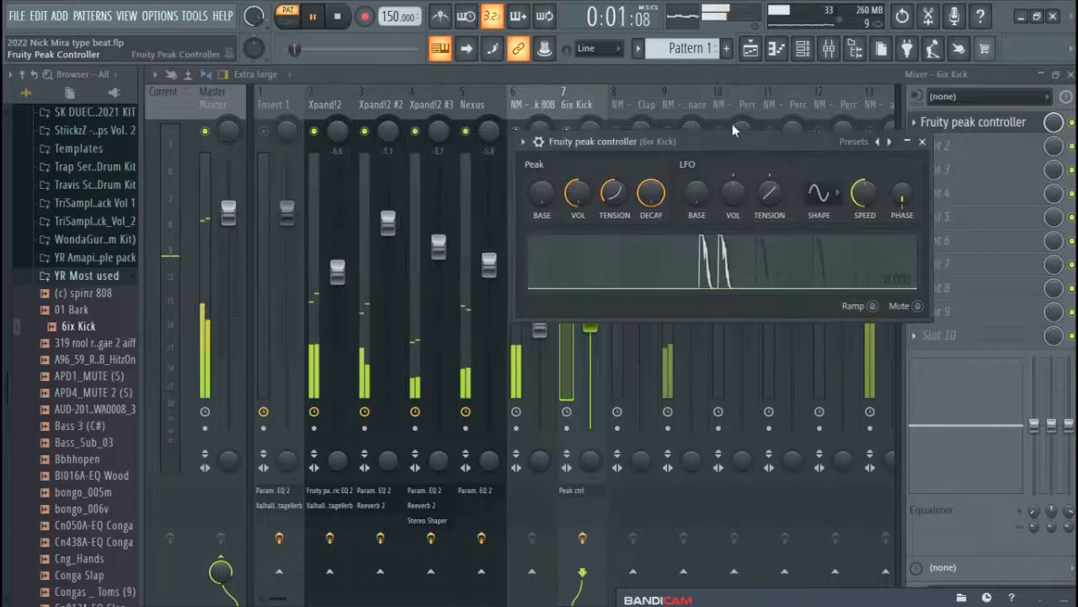
left_click_drag(732, 123, 745, 123)
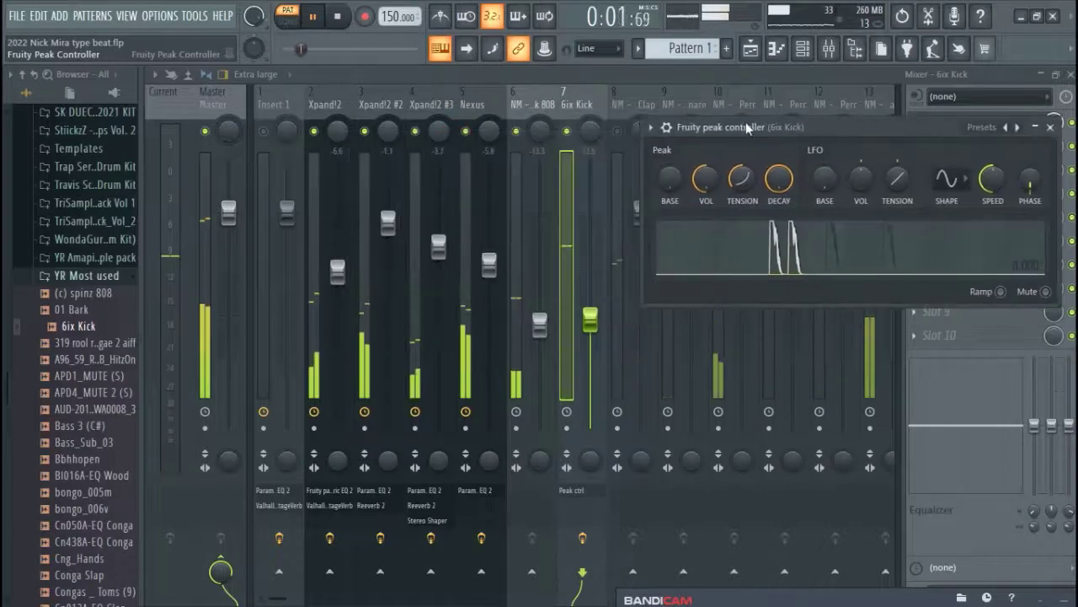
Step: Copy the NM - Flock 808 track's volume value and paste it as the peak base (38%) in the kick's Fruity Peak Controller
right_click(545, 324)
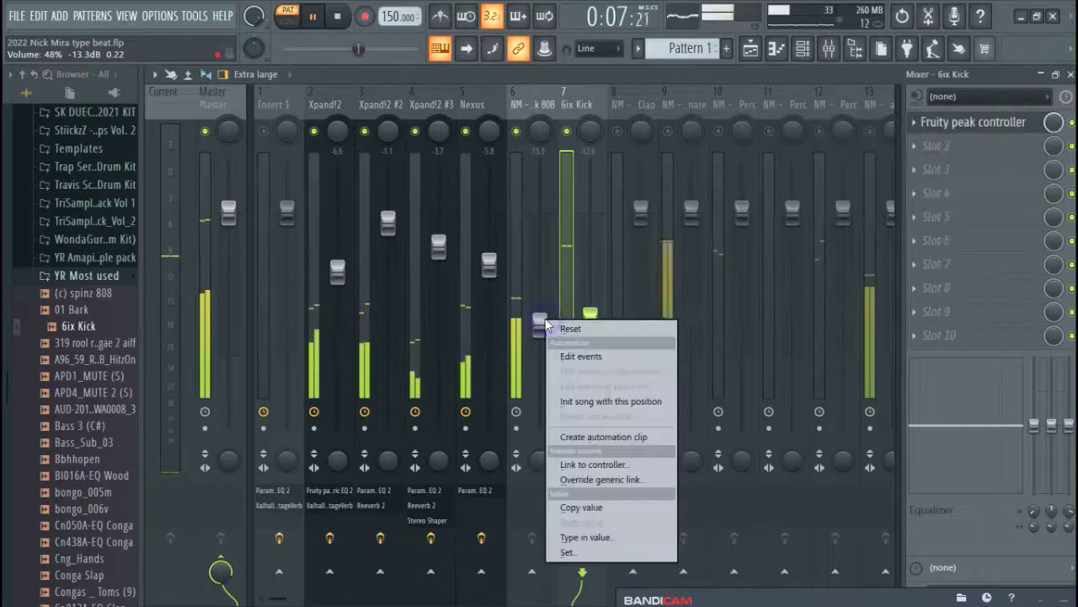
left_click(581, 507)
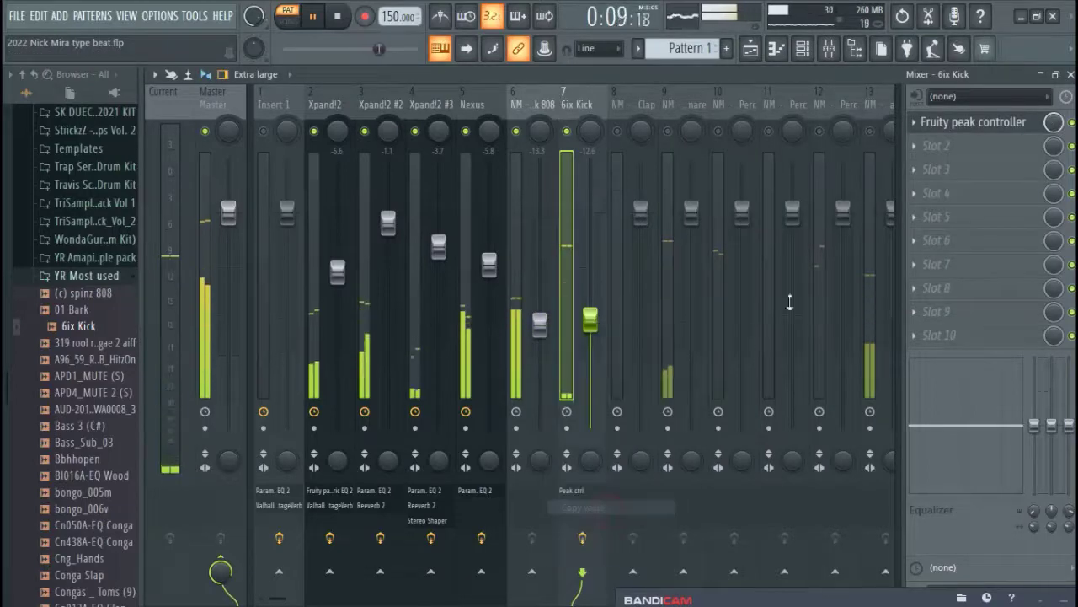
left_click(957, 126)
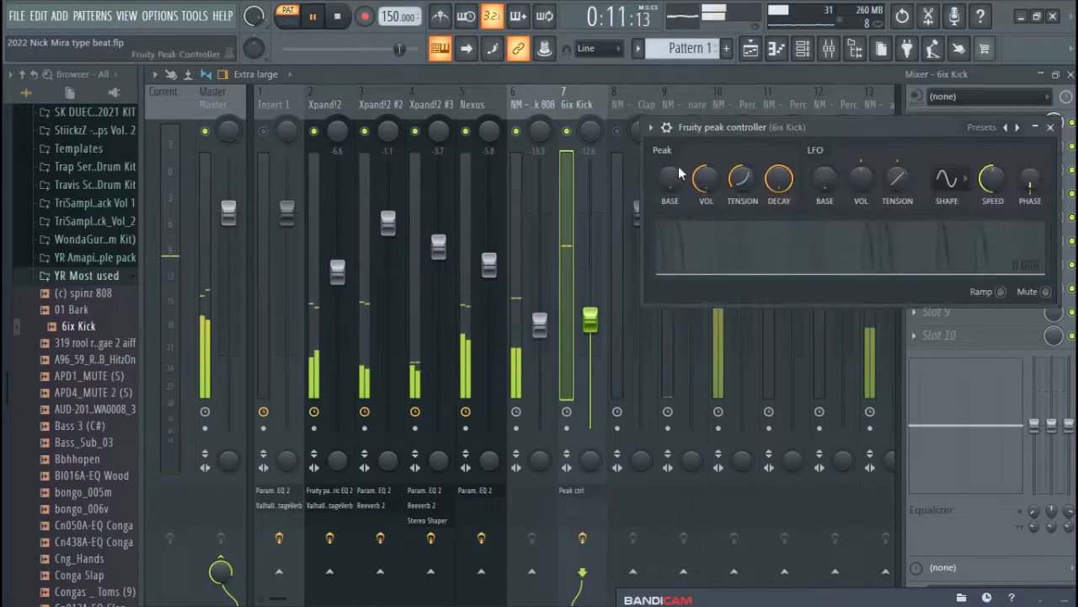
right_click(670, 178)
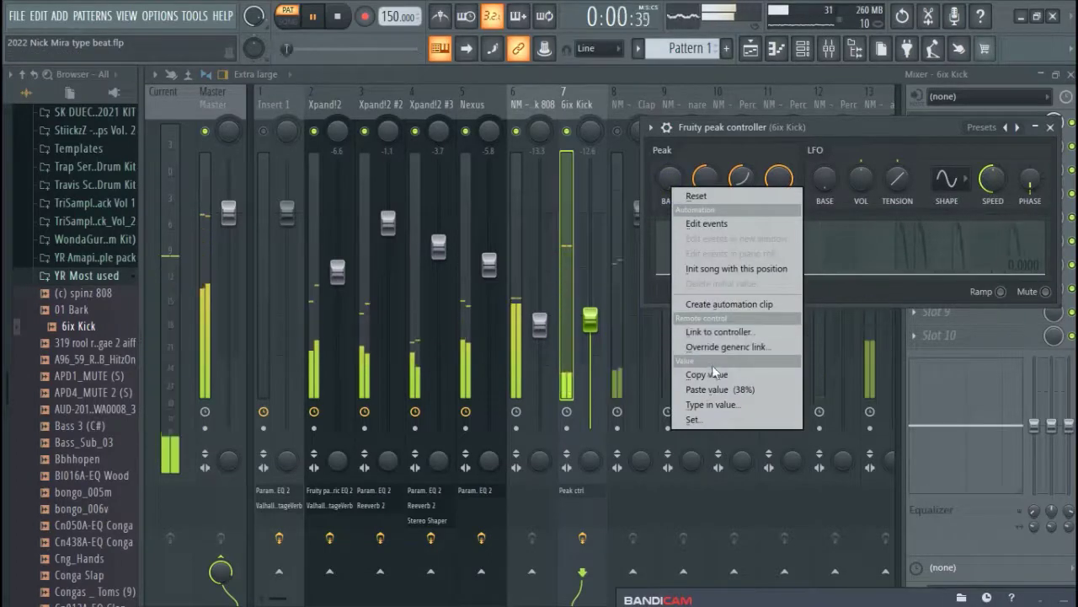
left_click(716, 389)
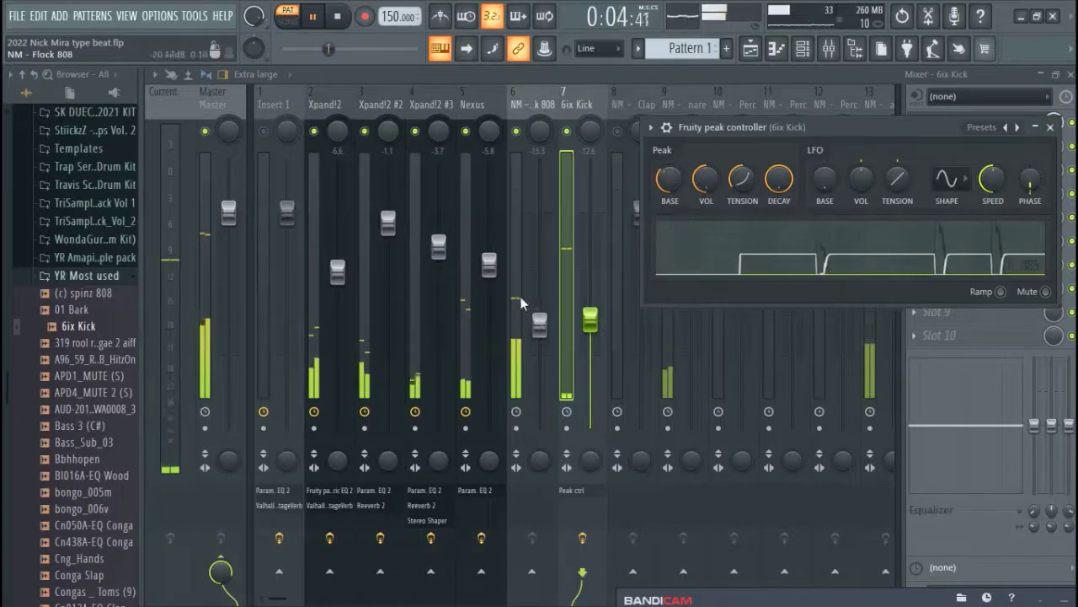
Step: Link the NM - Flock 808 track's volume to the internal controller Peak ctrl - Peak
left_click(537, 105)
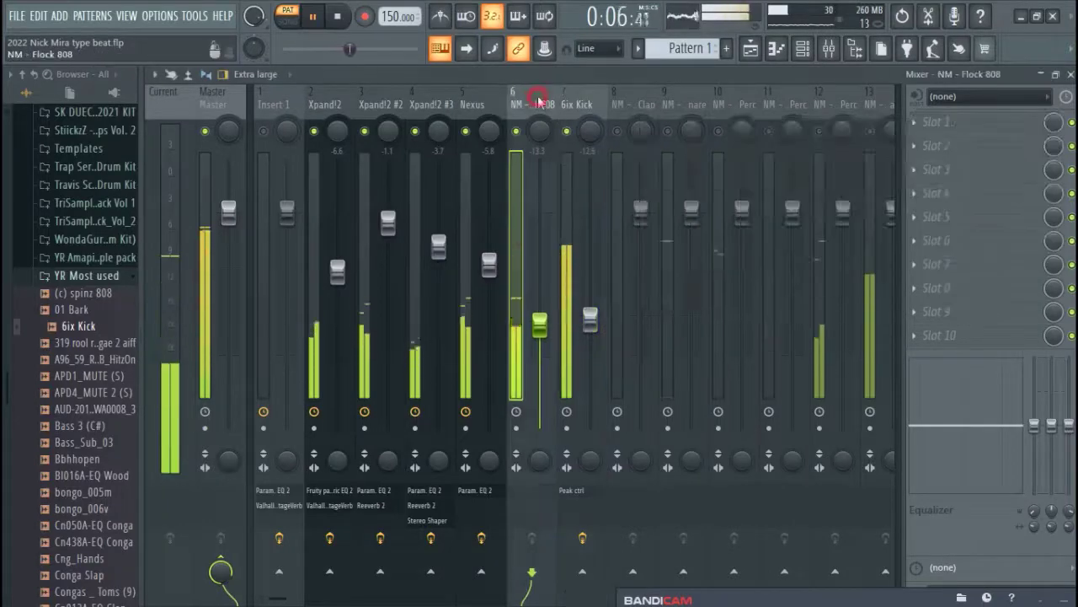
right_click(540, 330)
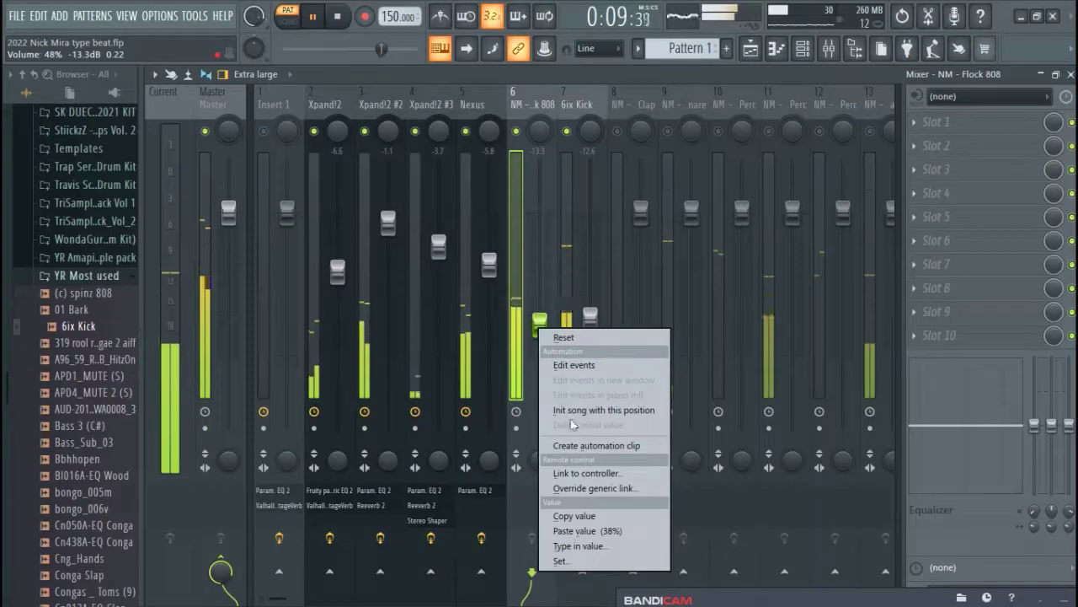
left_click(593, 473)
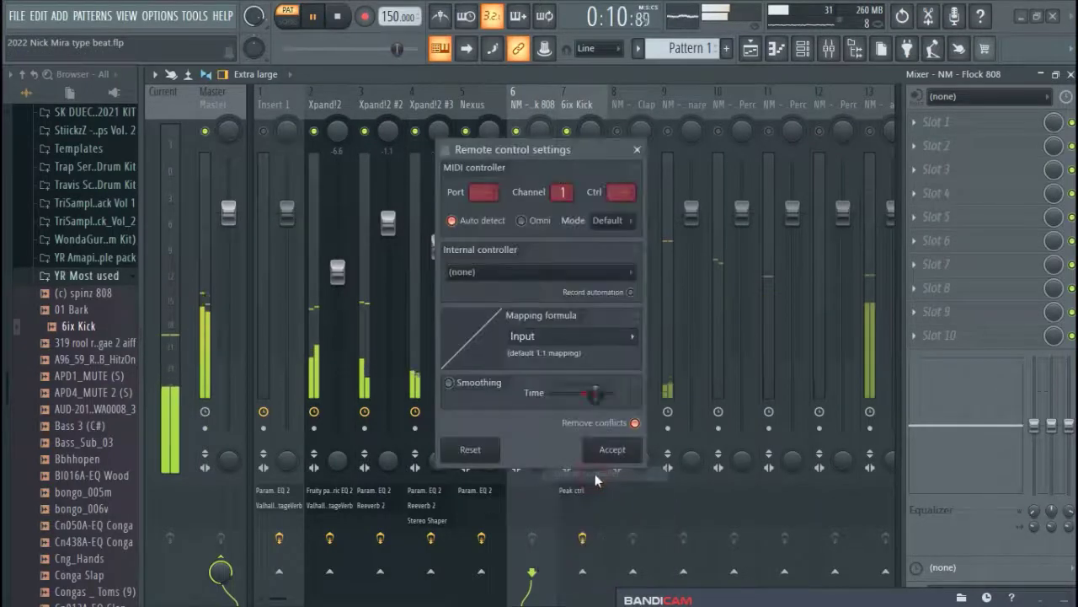
left_click(626, 271)
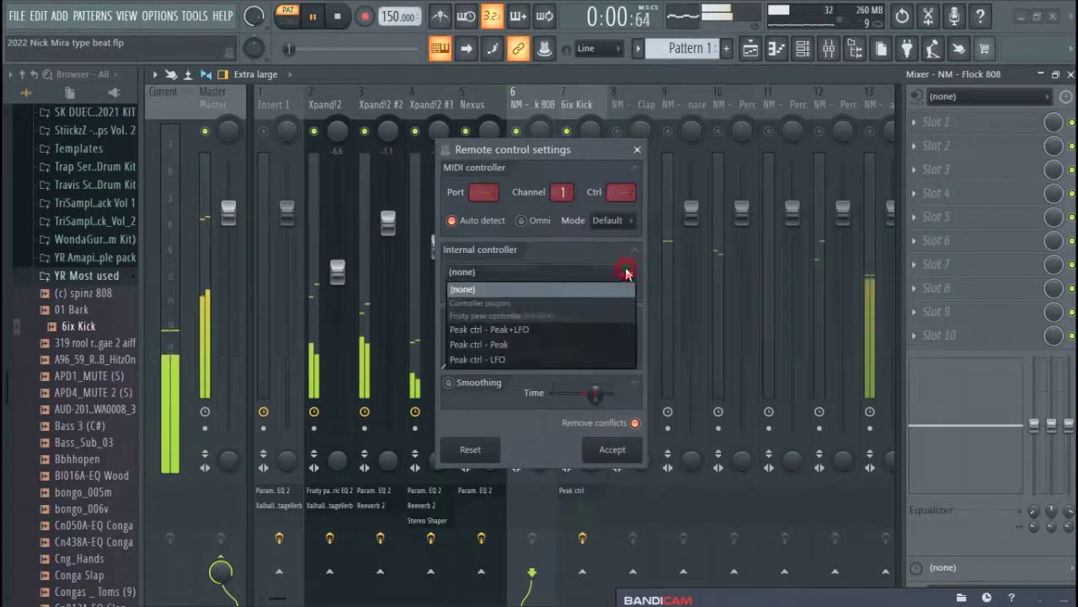
left_click(523, 344)
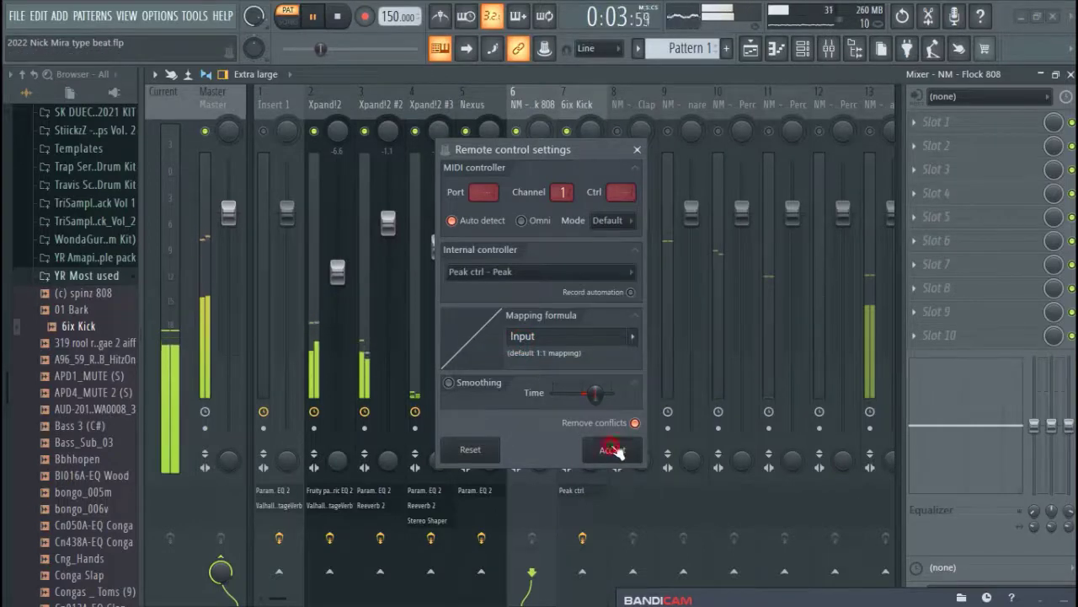
left_click(612, 450)
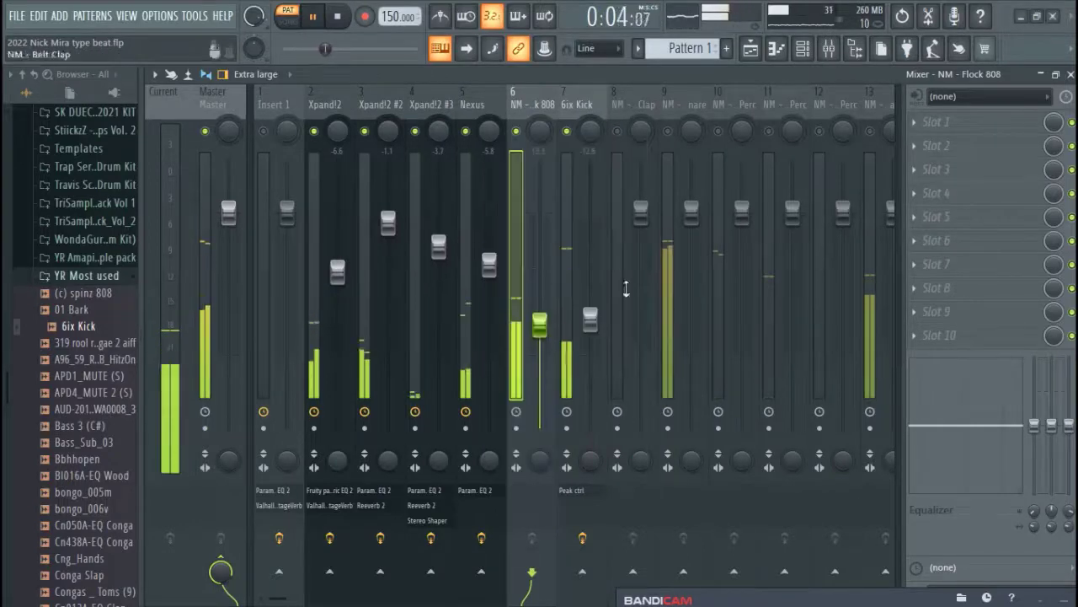
Step: Unmute the NM - Belt Clap track and lower its volume to about -6.6 dB, replaying the pattern to judge the level
left_click(618, 131)
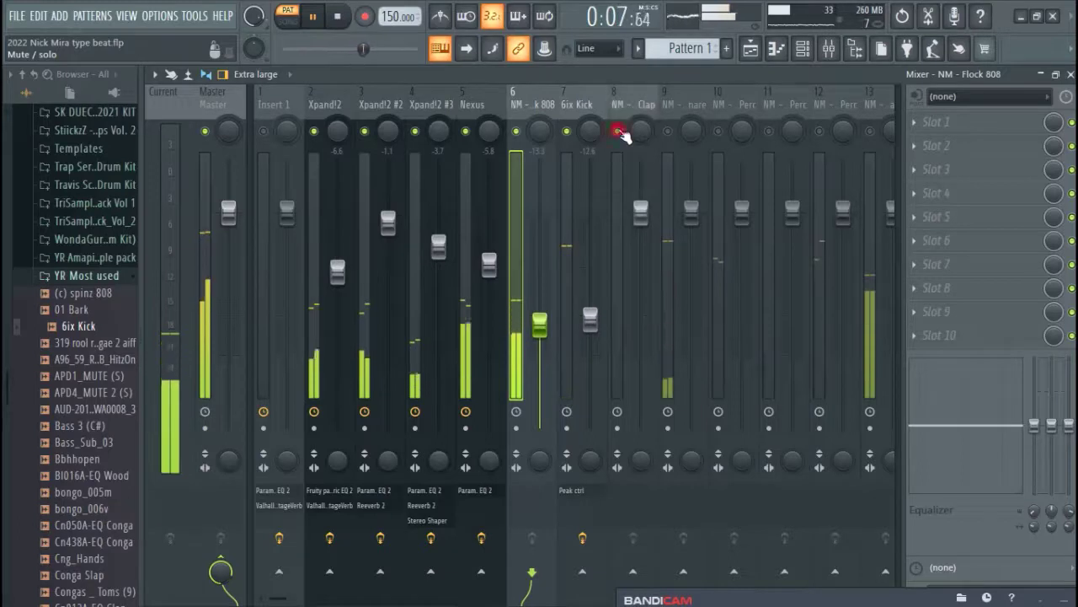
left_click(630, 108)
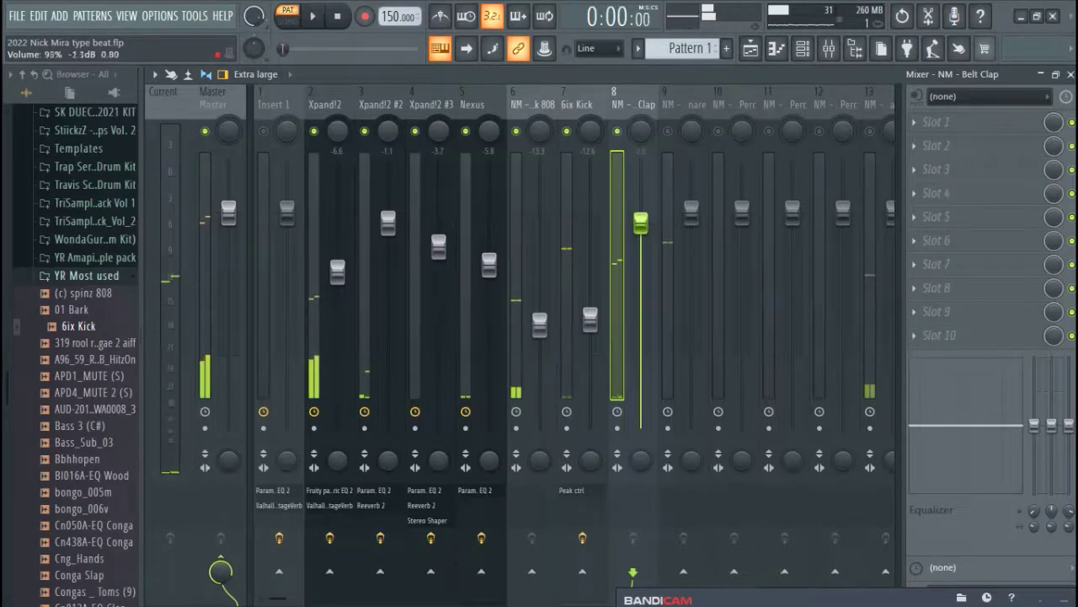
key("space")
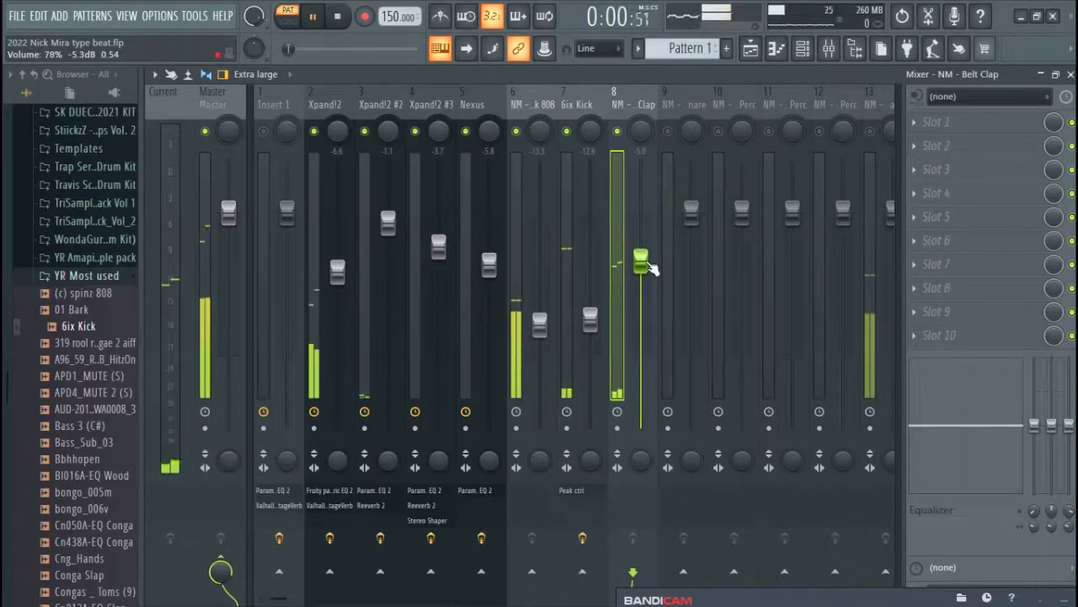
key("space")
key("space")
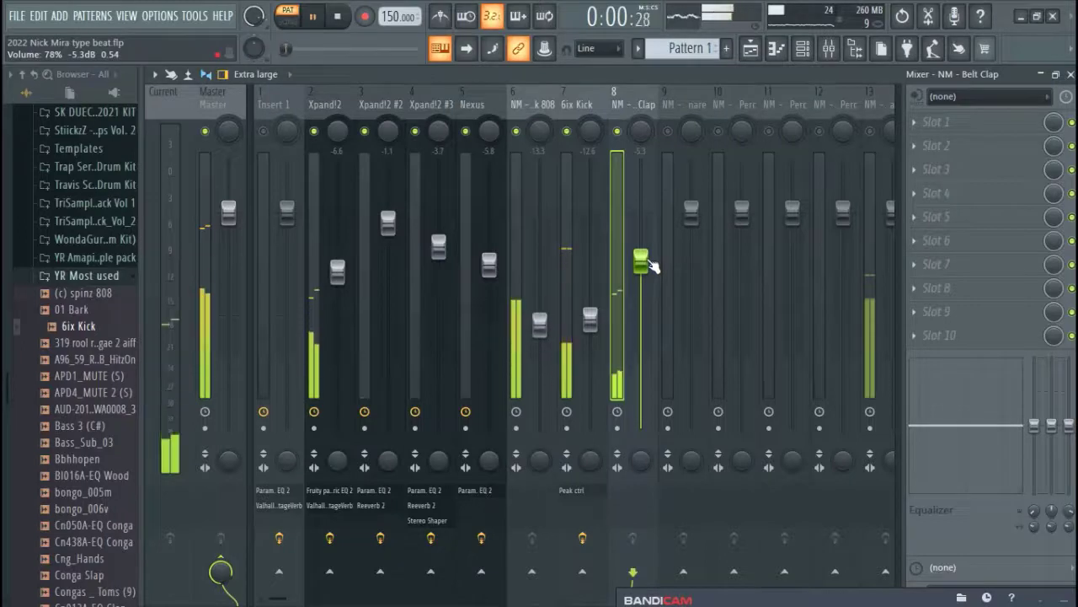
key("space")
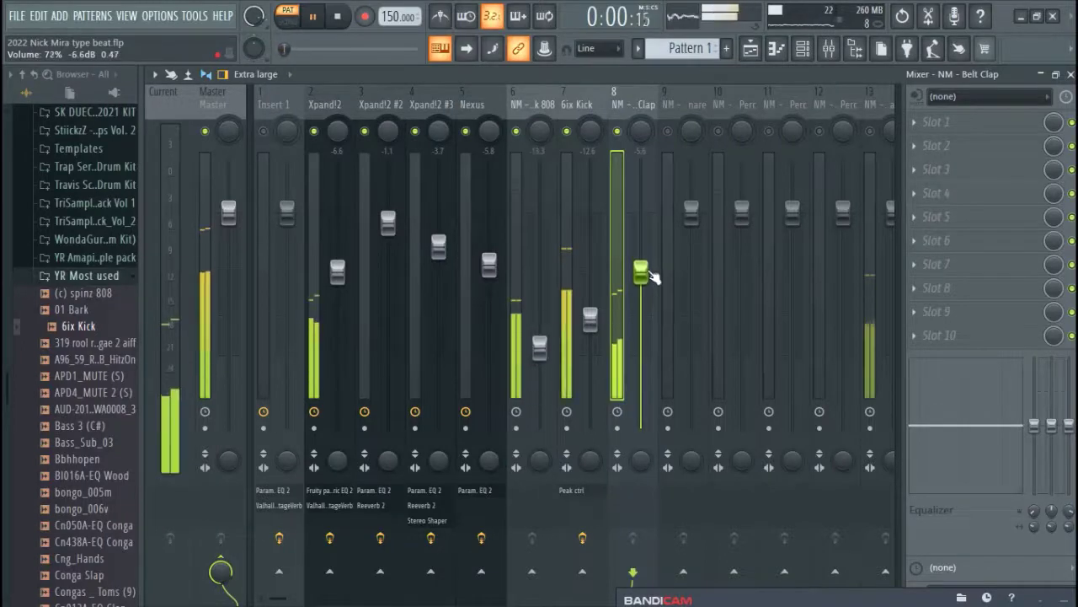
key("space")
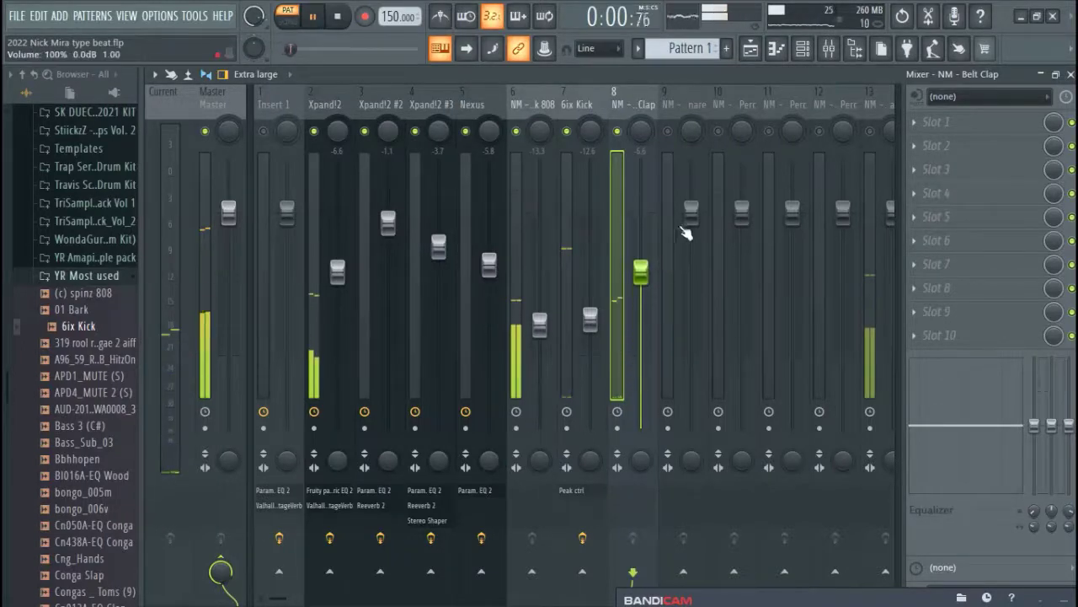
Step: Unmute the NM - XXX Snare track and add Fruity Parametric EQ 2 with a steep low cut at about 116 Hz
left_click(669, 132)
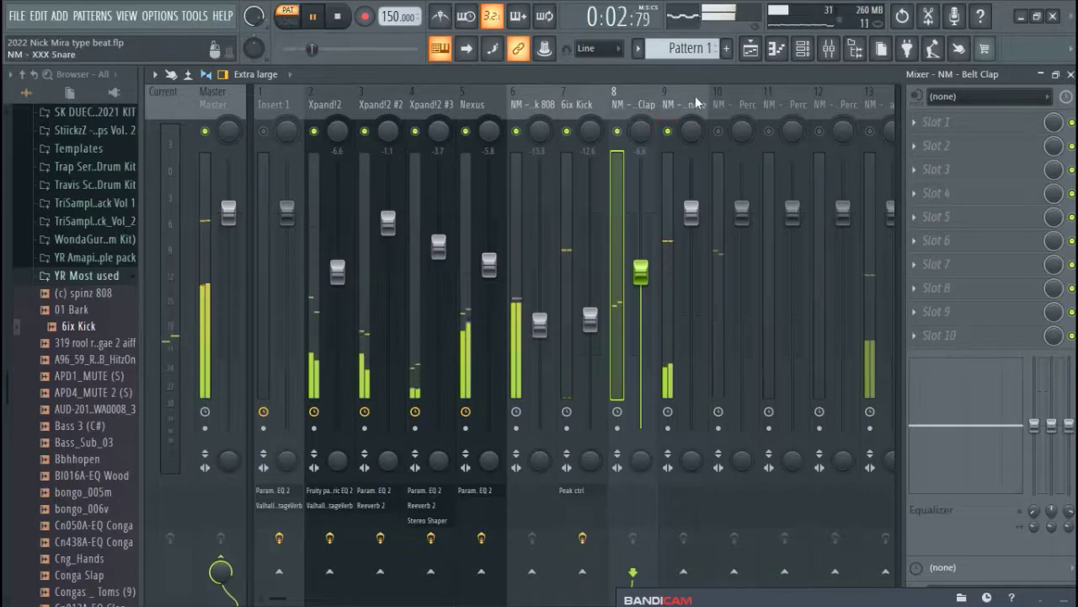
left_click(695, 96)
left_click(935, 122)
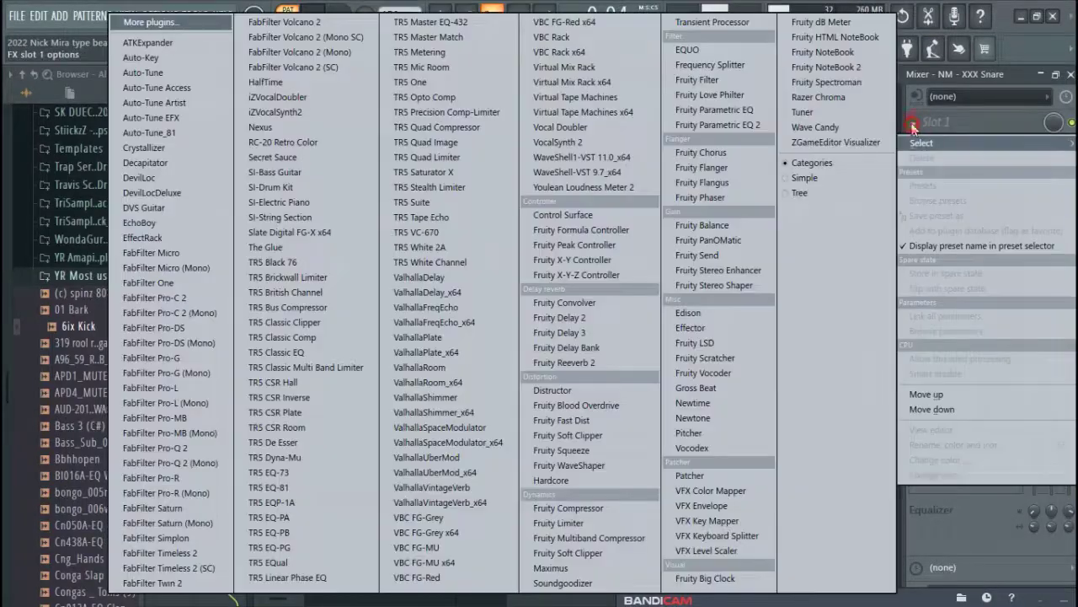
left_click(723, 125)
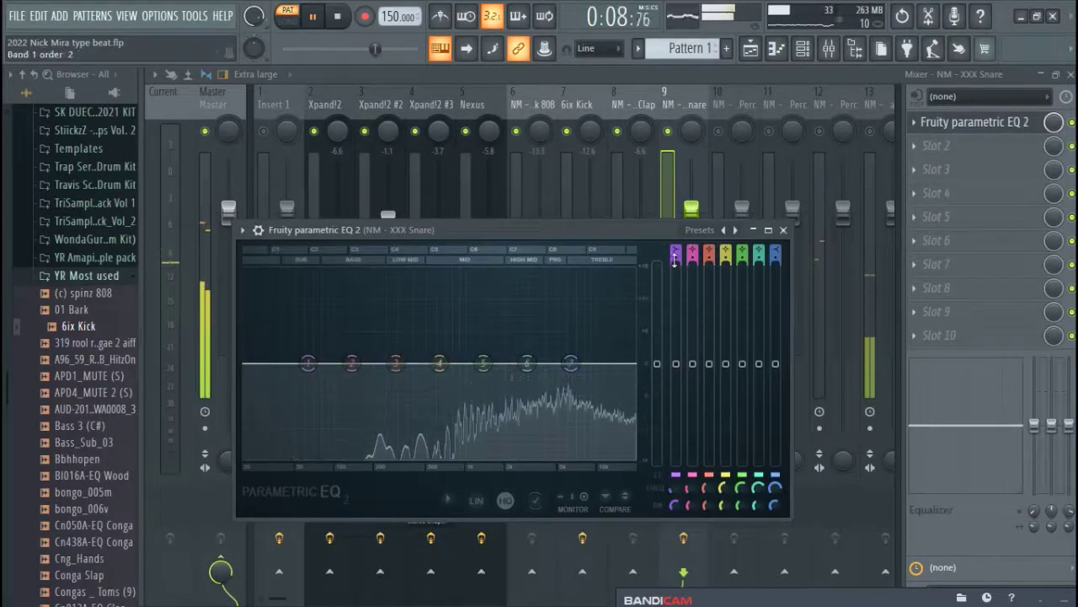
left_click_drag(308, 362, 304, 456)
left_click_drag(310, 464, 374, 451)
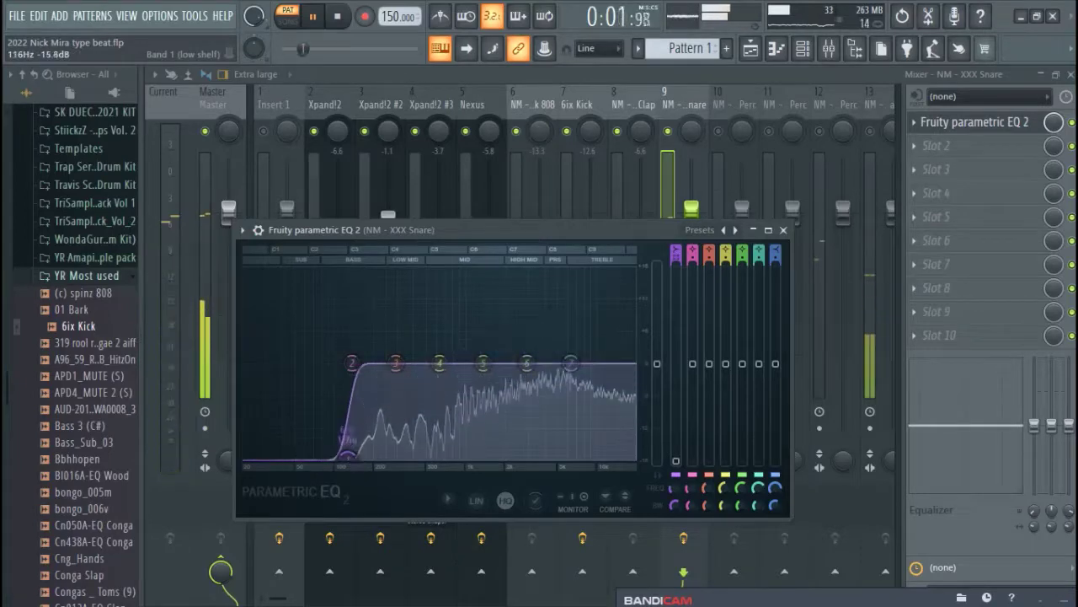
left_click(783, 229)
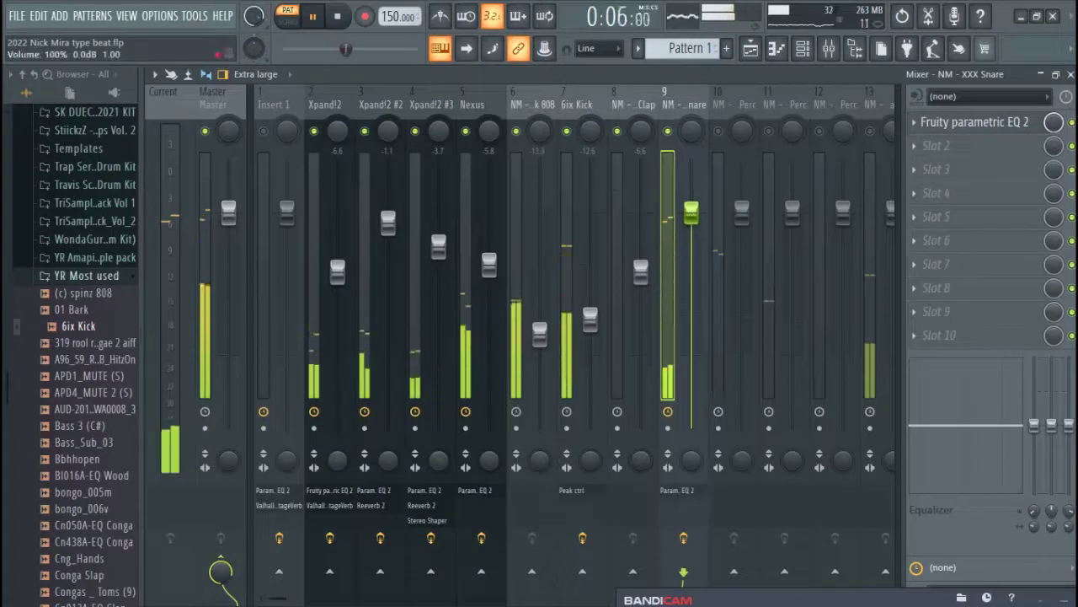
Step: Lower the NM - XXX Snare volume to about -13.8 dB and fine-tune the low cut in its Fruity Parametric EQ 2
left_click_drag(695, 222, 696, 321)
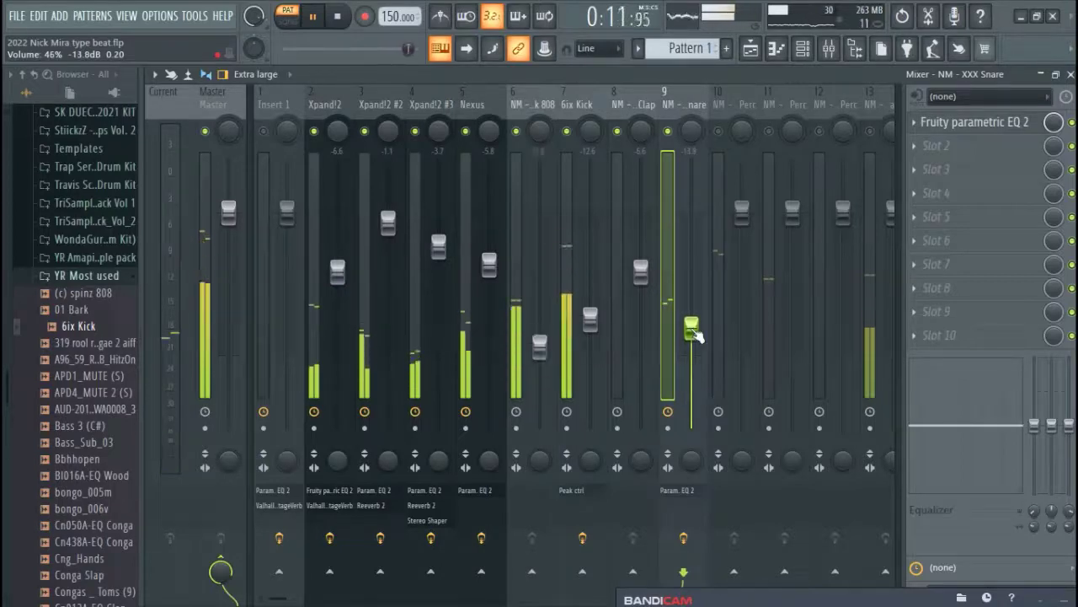
left_click_drag(693, 331, 693, 329)
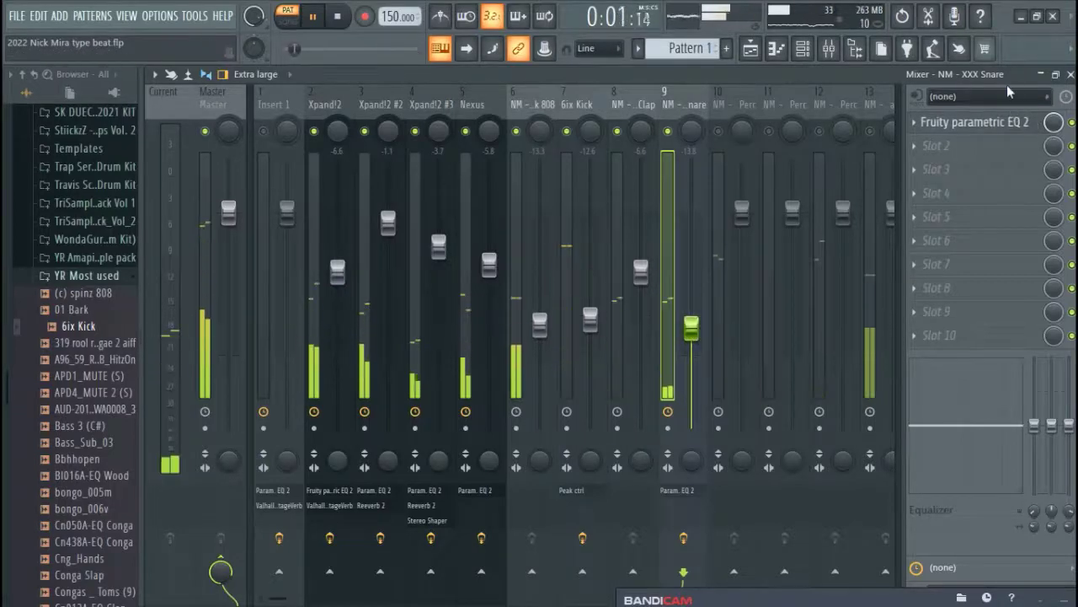
left_click(1022, 124)
left_click_drag(357, 371, 352, 456)
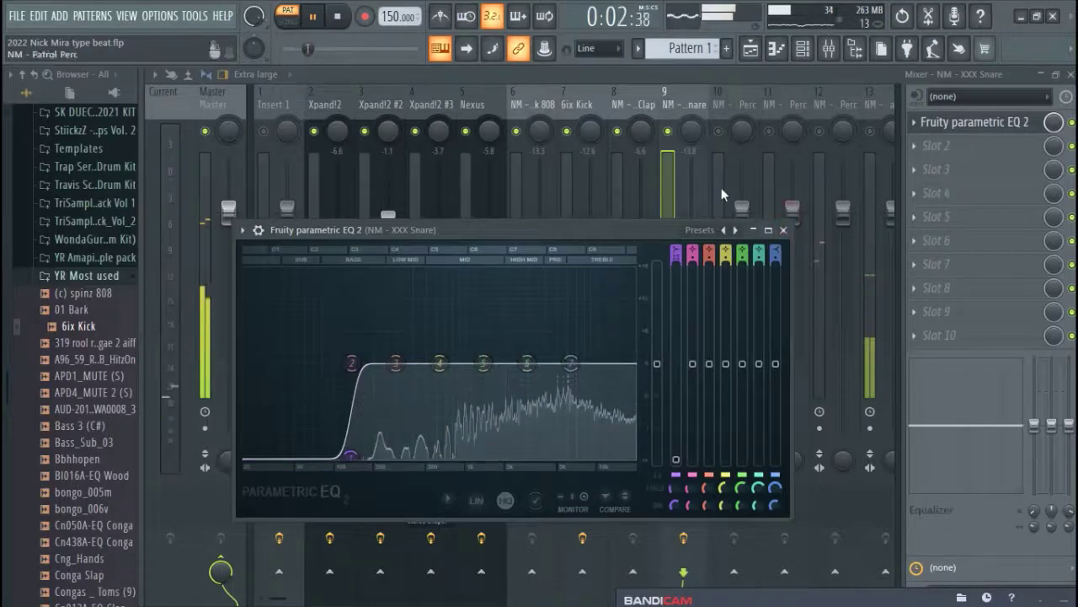
left_click(783, 230)
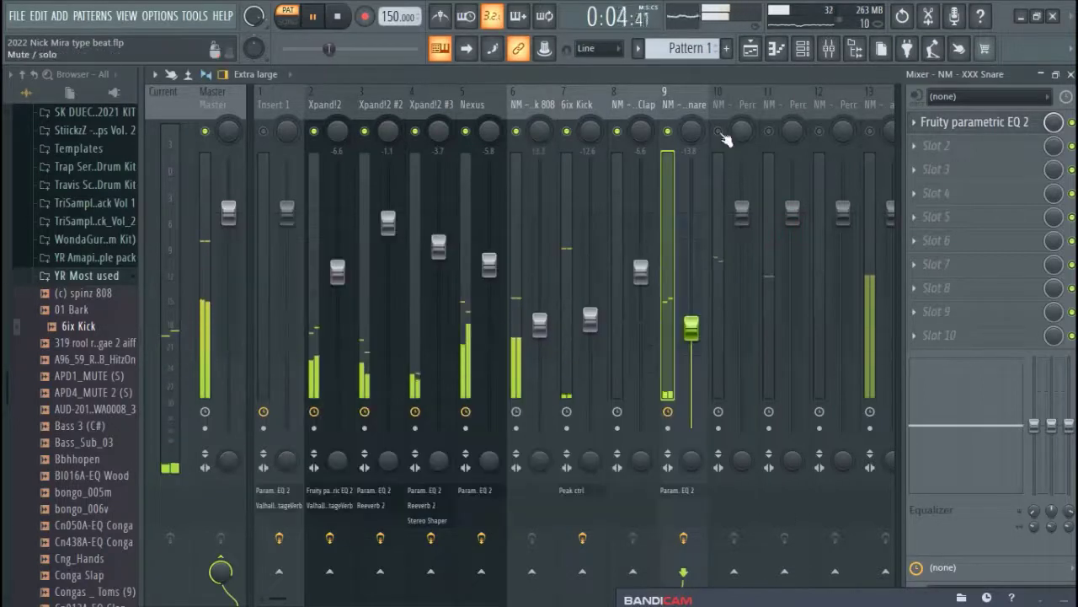
Step: Unmute the NM - M&M Perc track and lower its volume to about -10.5 dB
left_click(738, 112)
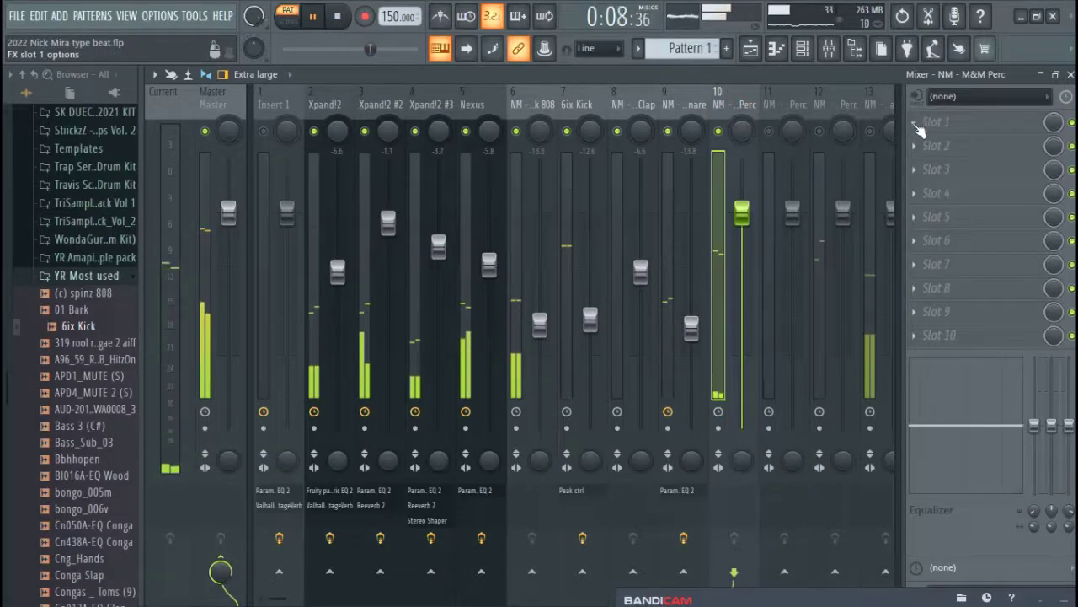
left_click_drag(741, 213, 742, 283)
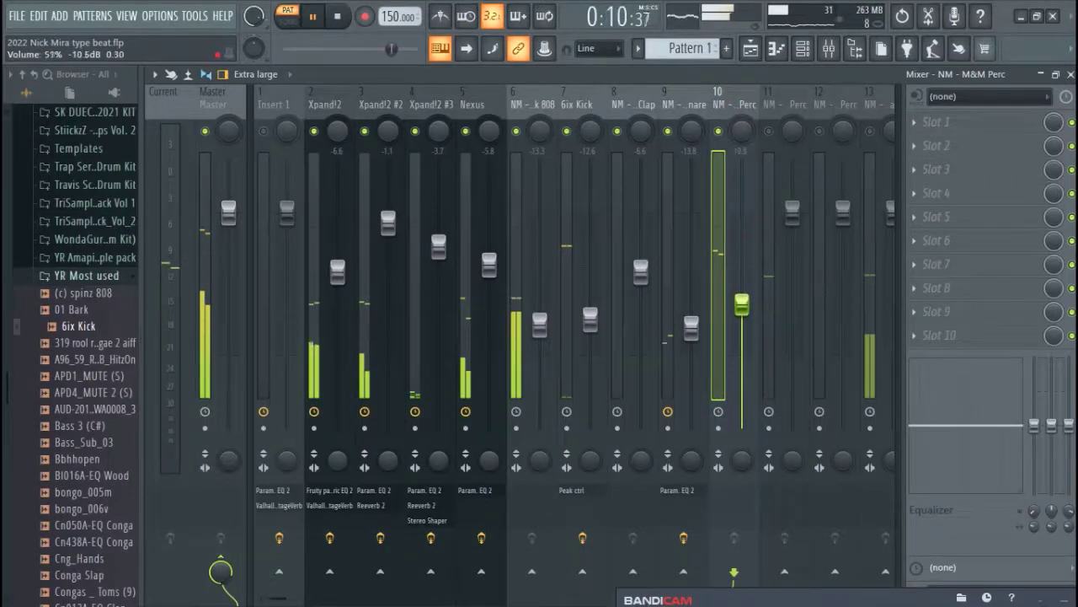
Step: Add Fruity Reeverb 2 to NM - M&M Perc with raised wet level and low cut, and set the track's volume to about -8.7 dB
left_click(935, 122)
left_click(604, 362)
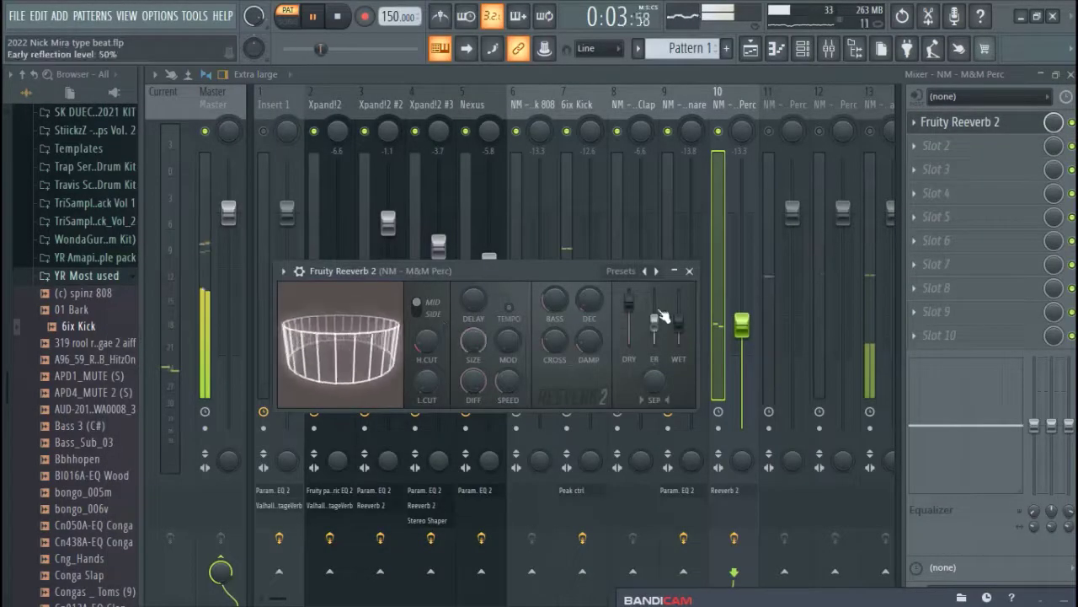
left_click_drag(679, 321, 679, 317)
left_click_drag(427, 381, 427, 366)
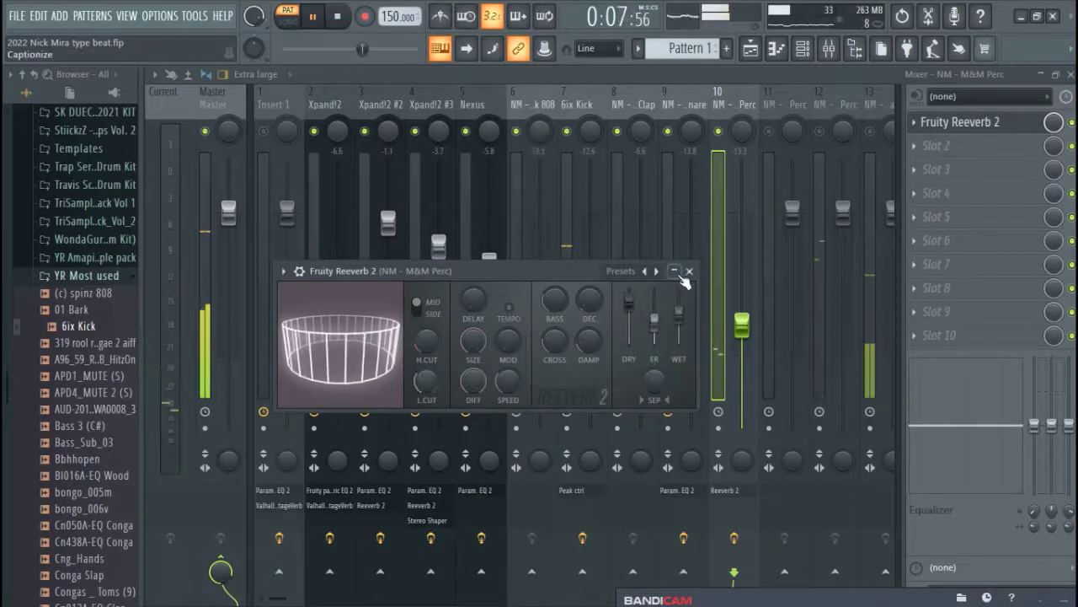
left_click(689, 270)
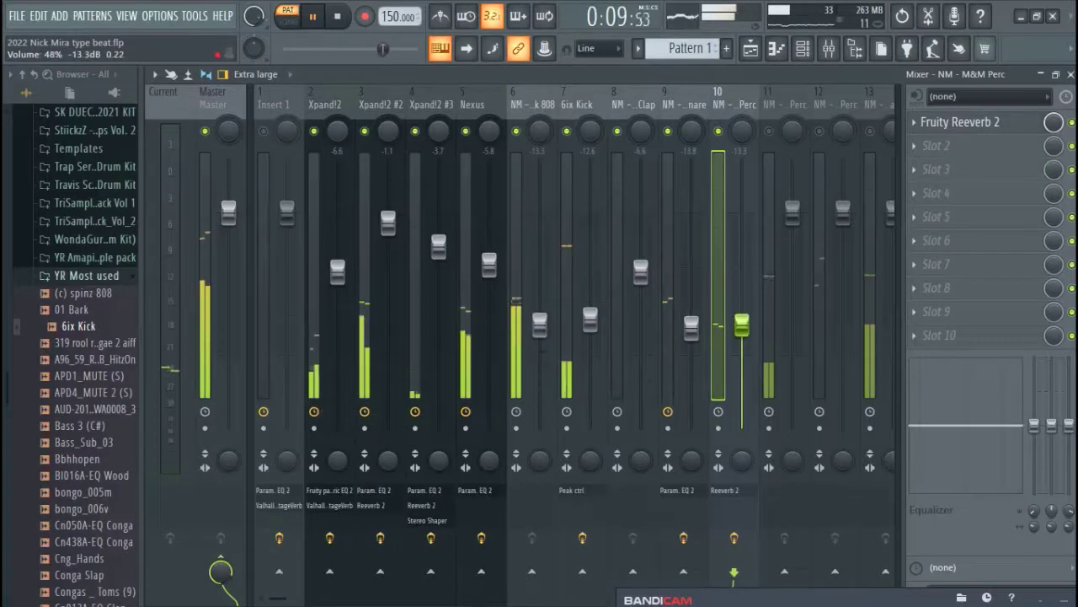
left_click_drag(741, 325, 741, 291)
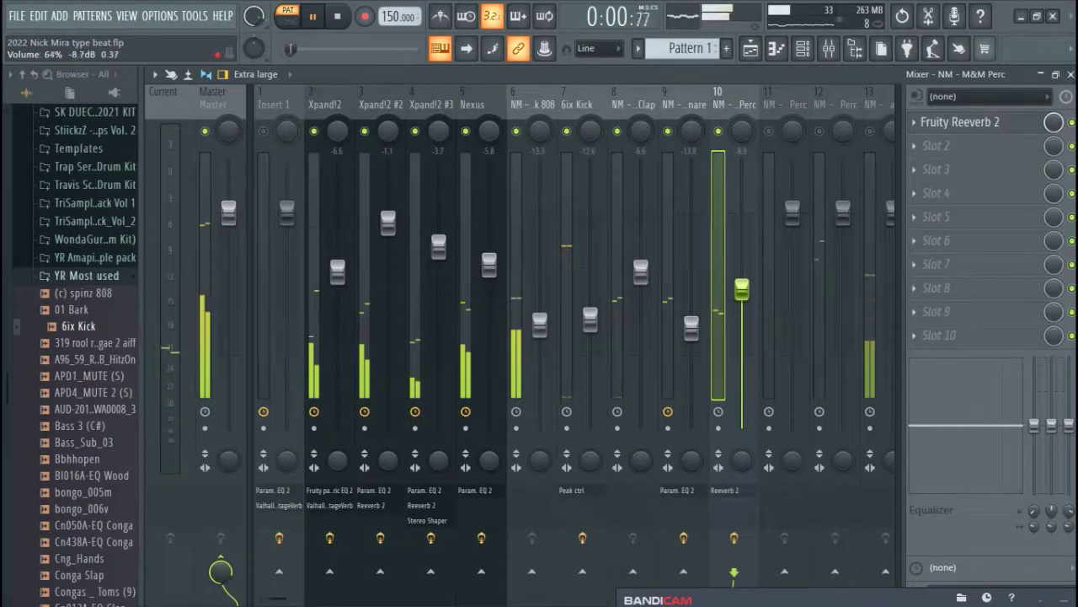
Step: Unmute the NM - Patrol Perc track and lower its volume to about -9.6 dB
left_click(773, 236)
left_click(770, 131)
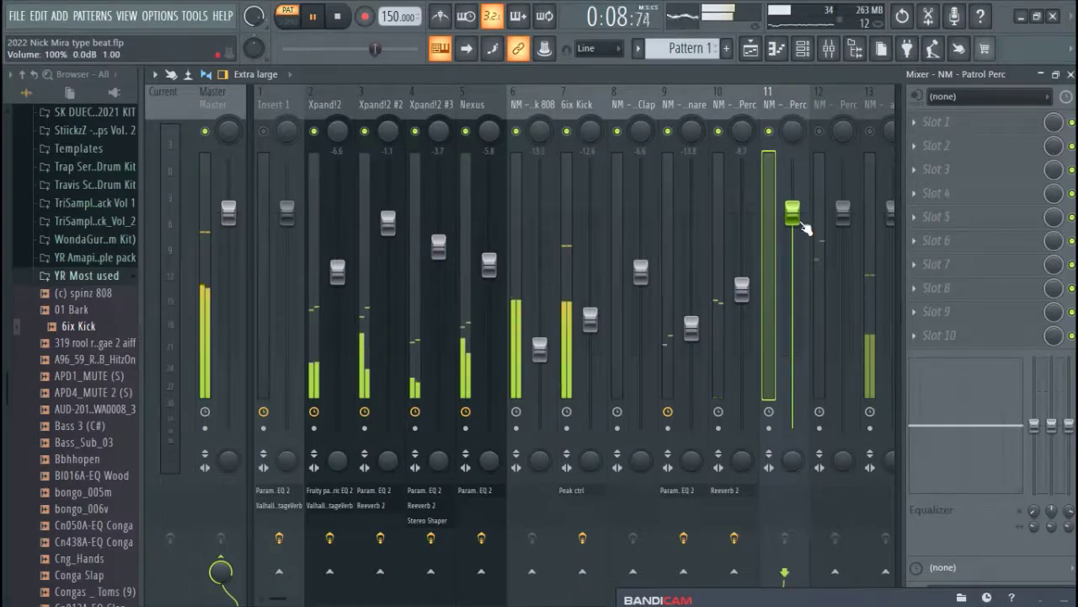
left_click_drag(800, 227, 791, 313)
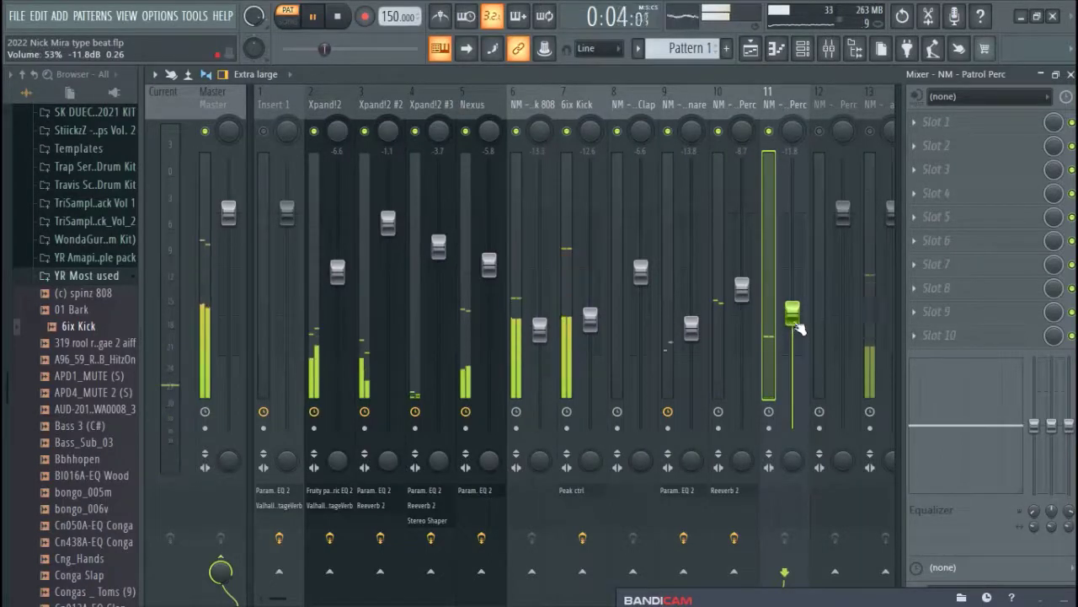
left_click_drag(797, 325, 797, 309)
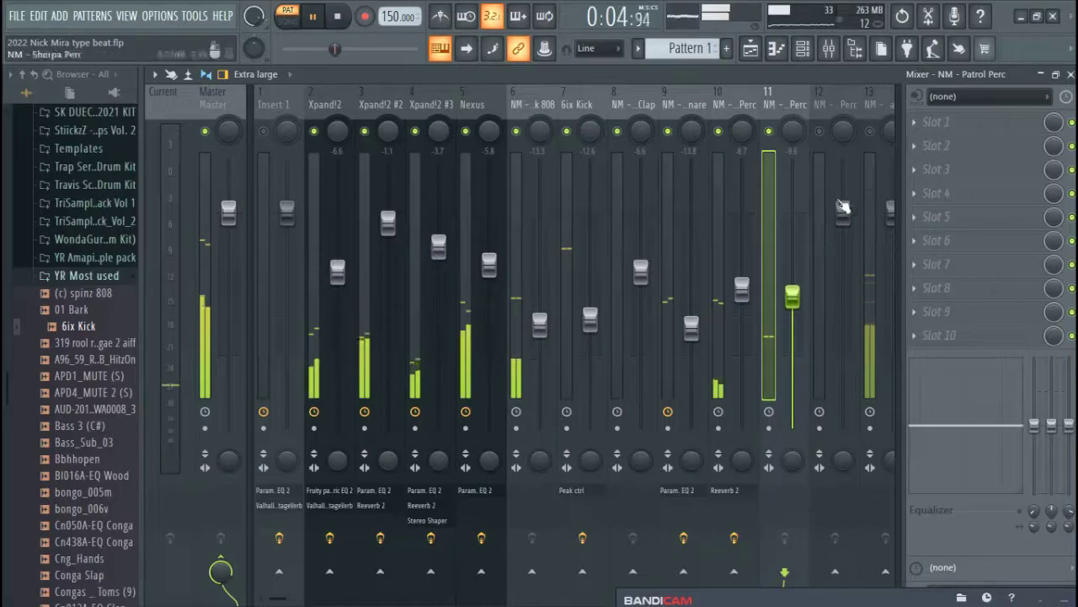
Step: Add Fruity Reeverb 2 to the NM - Patrol Perc track with a raised wet level
left_click(918, 125)
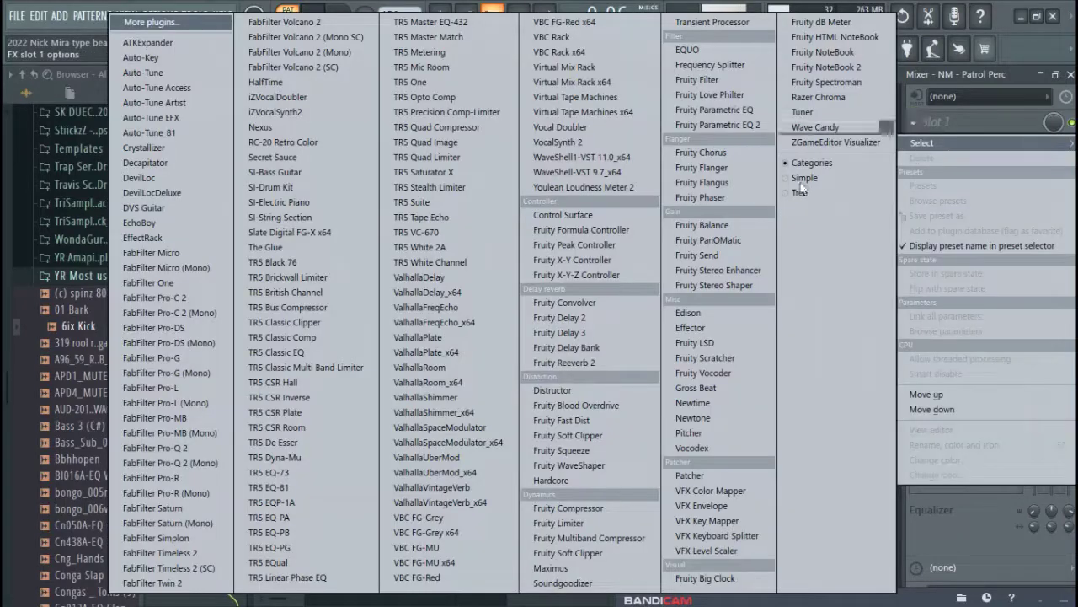
left_click(591, 363)
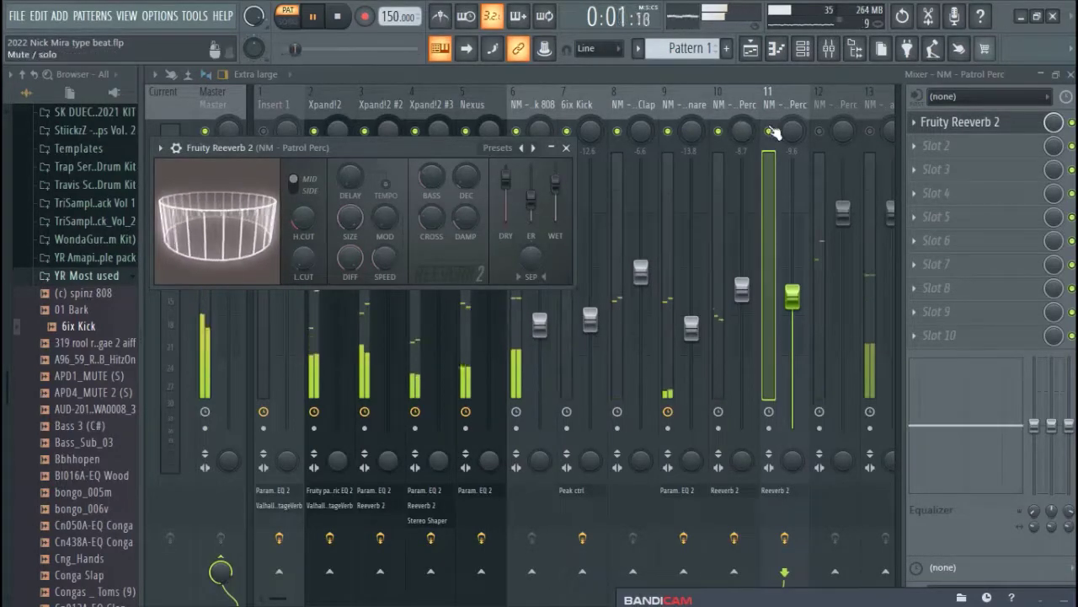
left_click(566, 148)
Step: Solo NM - Patrol Perc and bring back the M&M Perc, snare, clap and 6ix Kick tracks to hear the drums together
right_click(769, 131)
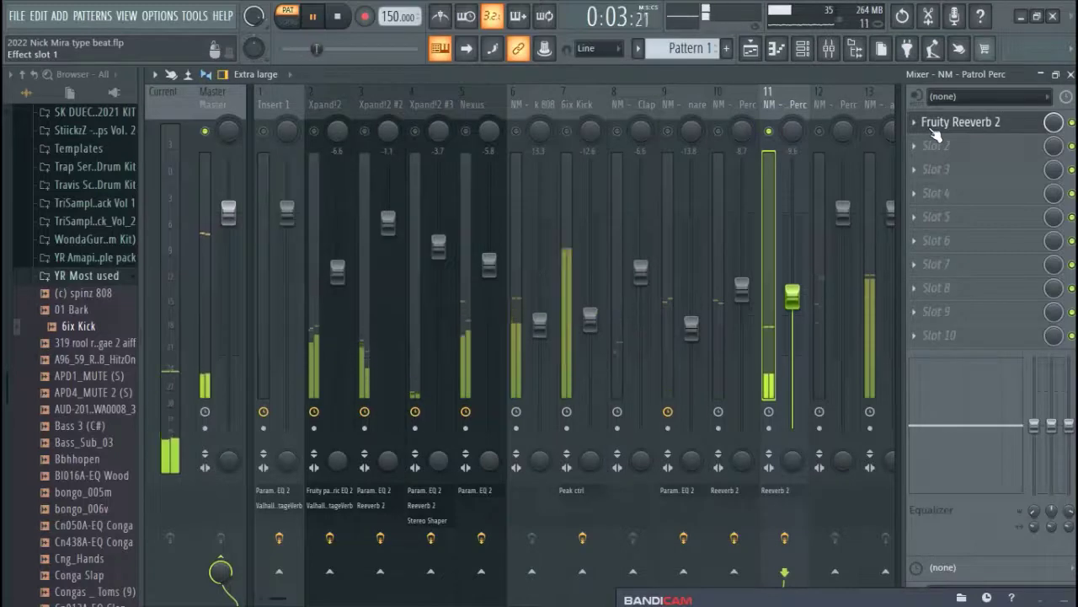
left_click(717, 131)
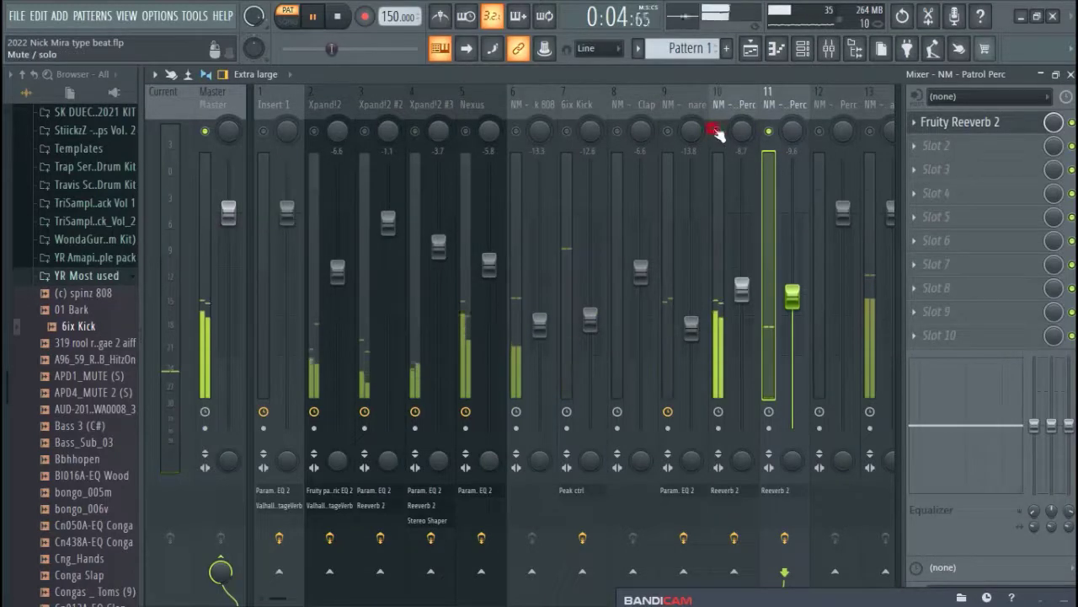
left_click(640, 131)
left_click(670, 132)
left_click(617, 131)
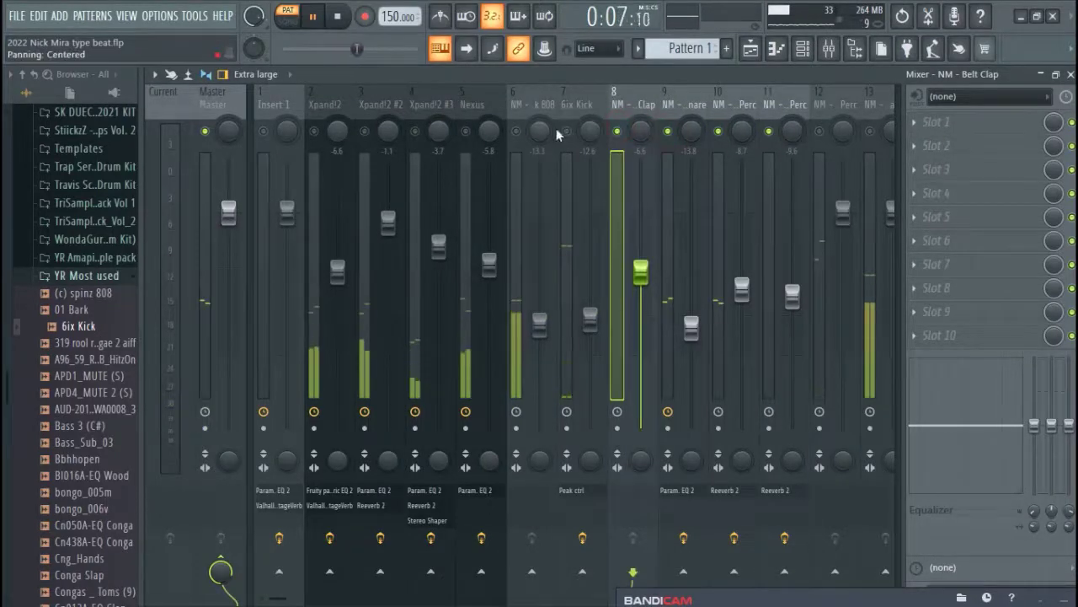
left_click(510, 134)
left_click(566, 130)
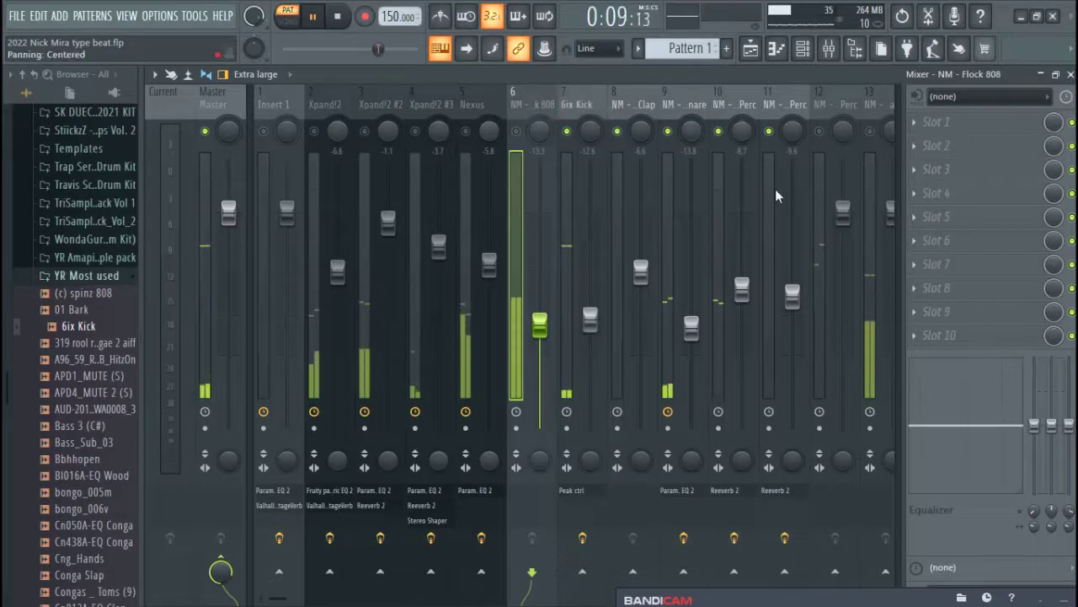
Step: Move Fruity Reeverb 2 to slot 2 on NM - Patrol Perc and add Fruity Parametric EQ 2 above it with a steep low cut just above 100 Hz
left_click(773, 245)
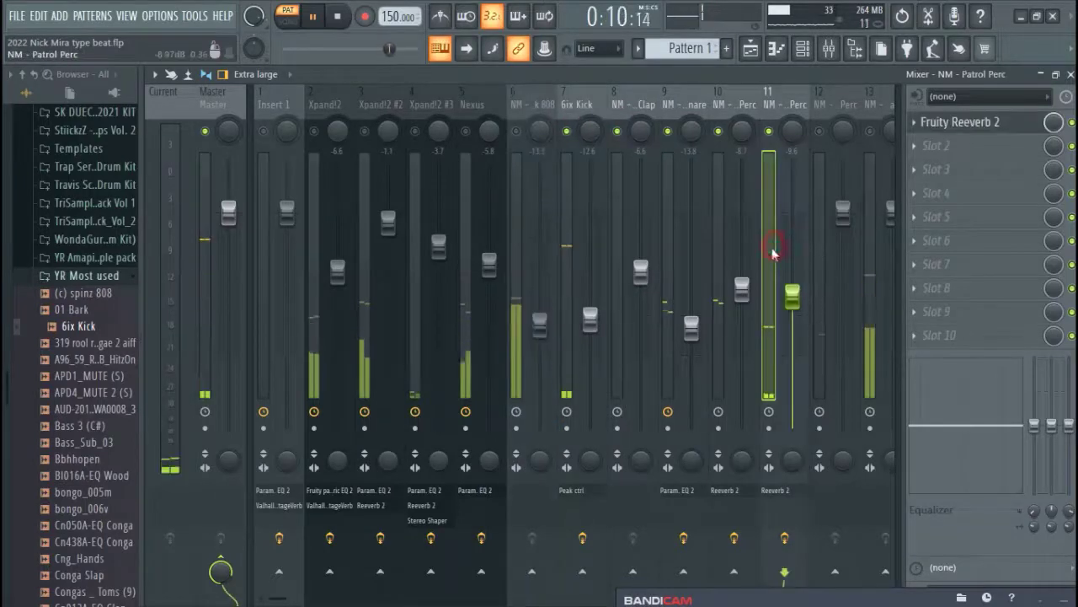
left_click(913, 122)
left_click(927, 409)
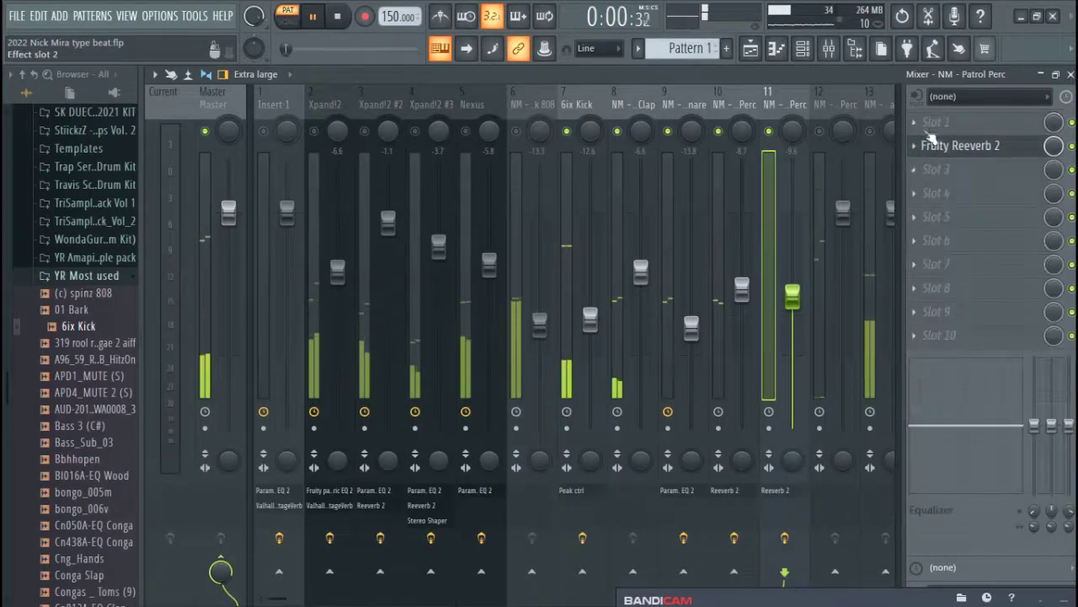
left_click(913, 124)
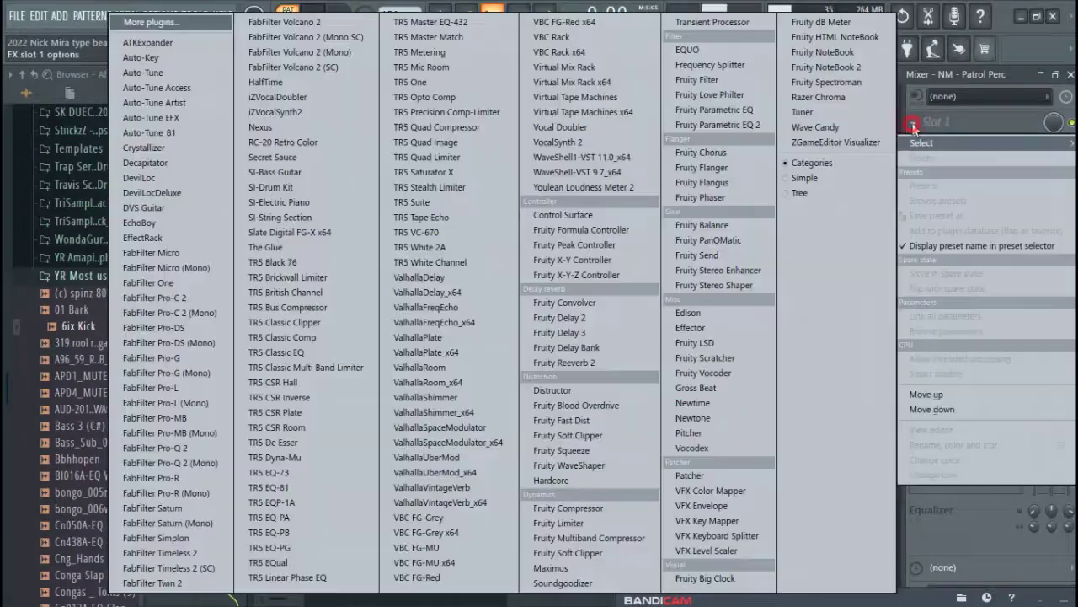
left_click(729, 125)
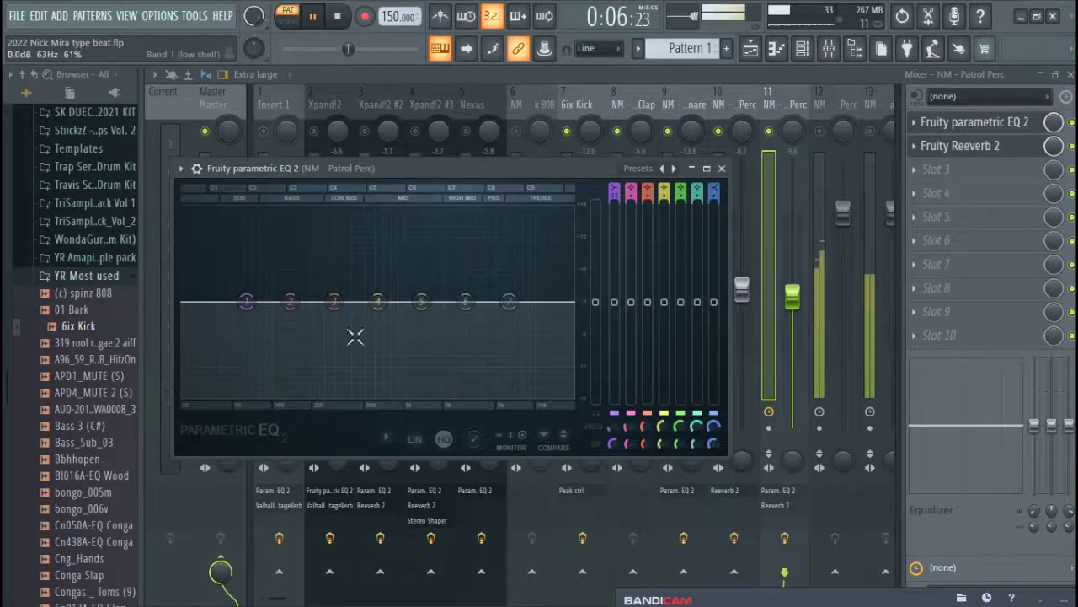
left_click_drag(247, 301, 292, 392)
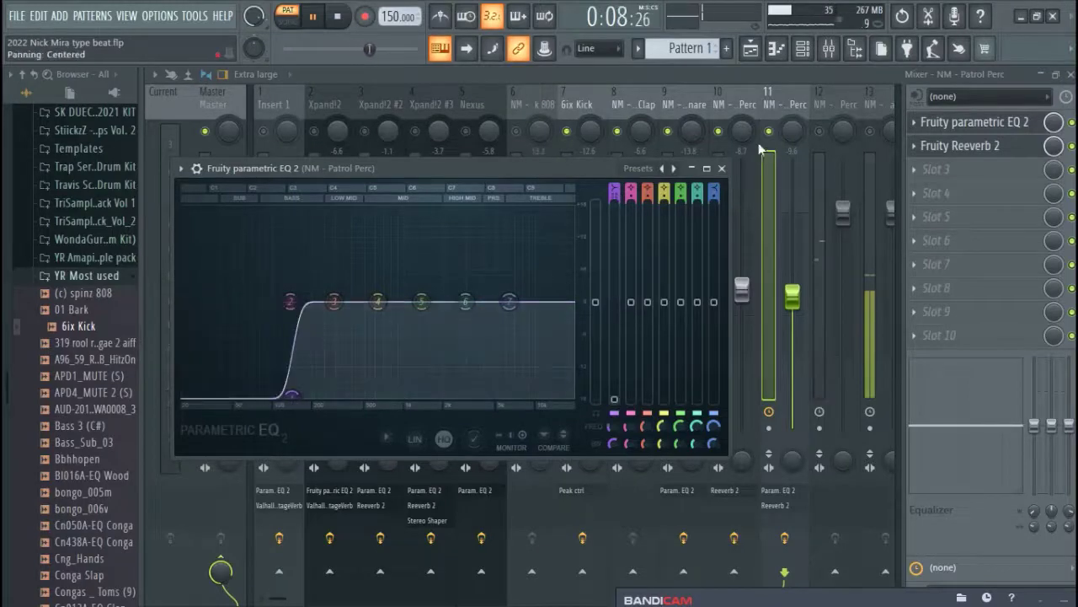
left_click(722, 168)
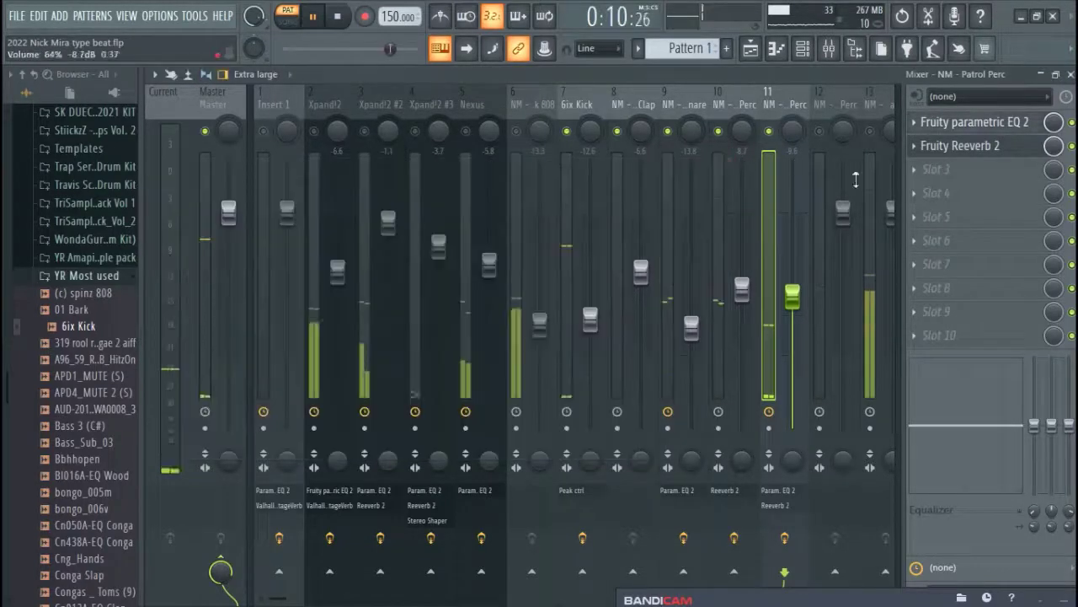
Step: Unmute the 808, Nexus and three Xpand!2 tracks again and lower NM - Patrol Perc to about -12.5 dB
left_click(530, 128)
left_click(476, 133)
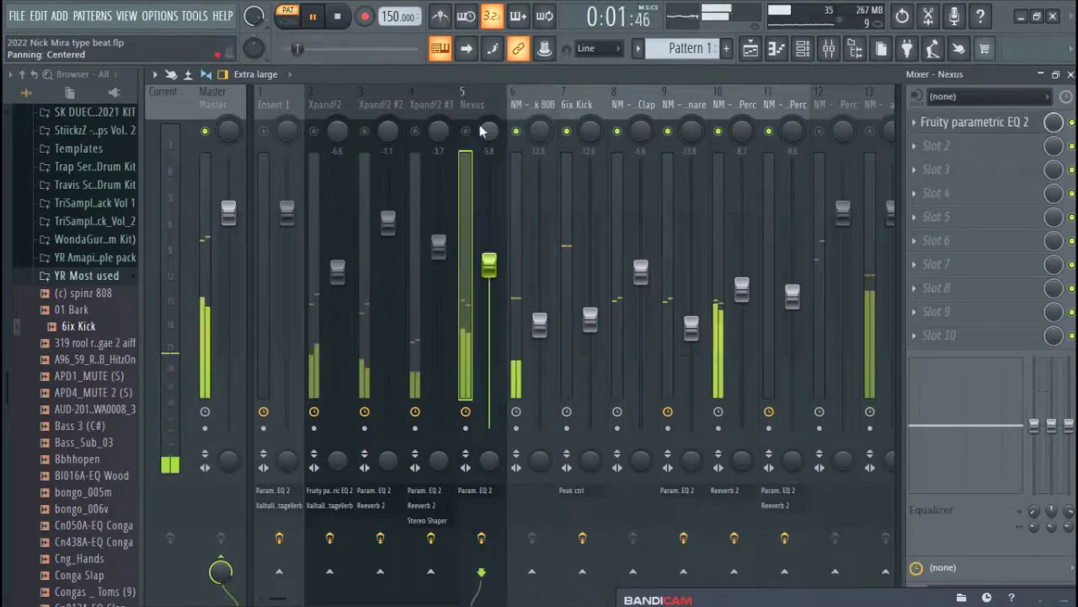
left_click(415, 131)
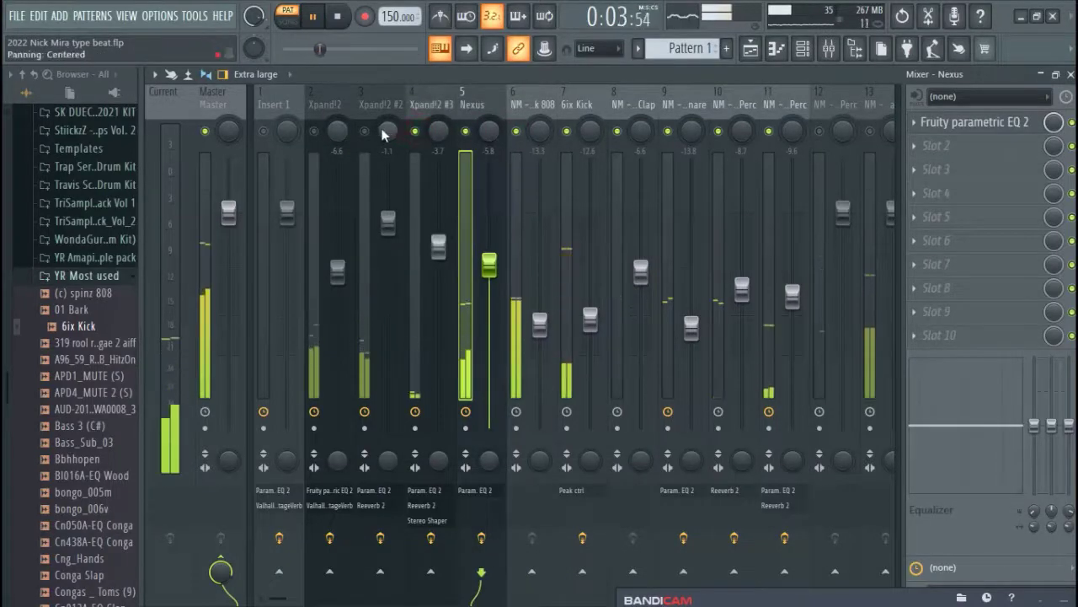
left_click(364, 131)
left_click(313, 130)
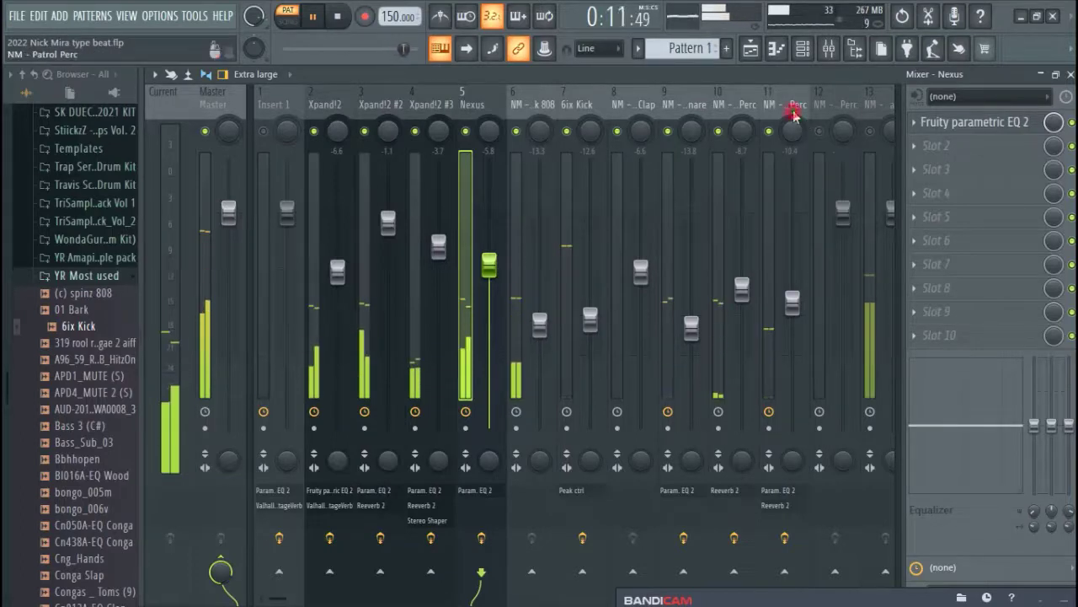
left_click(793, 301)
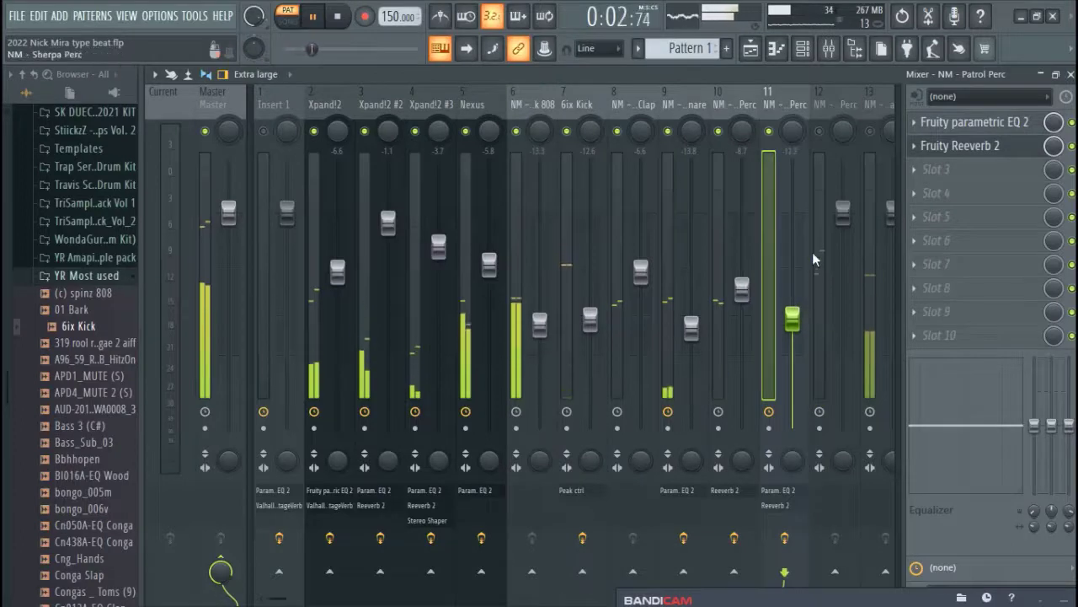
Step: Unmute the NM - Sherpa Perc track and lower its volume to about -10.6 dB
left_click(820, 130)
left_click(836, 105)
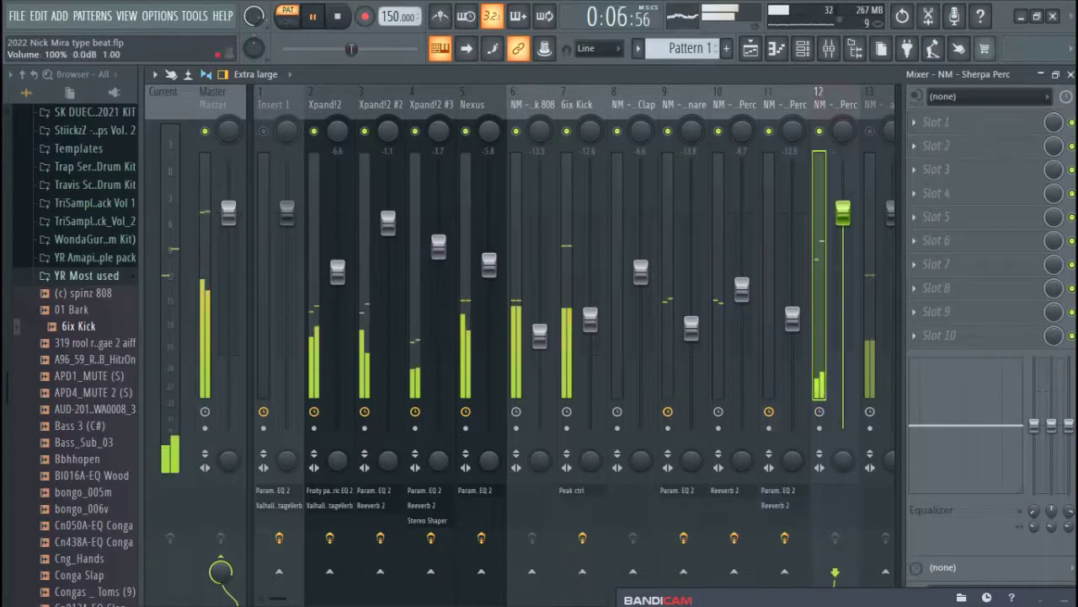
left_click_drag(842, 213, 843, 233)
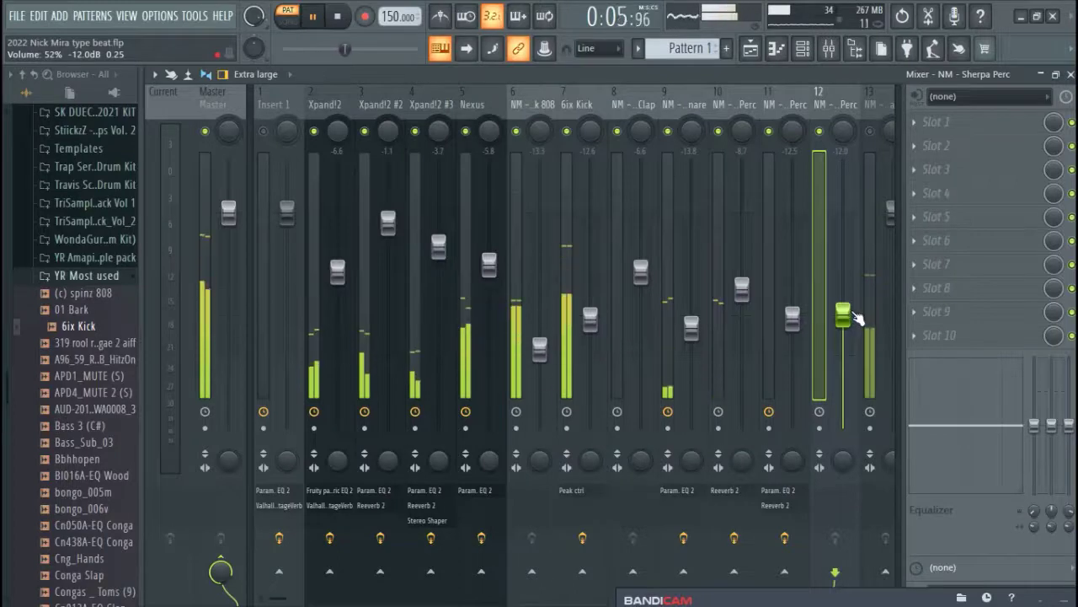
left_click_drag(858, 319, 858, 308)
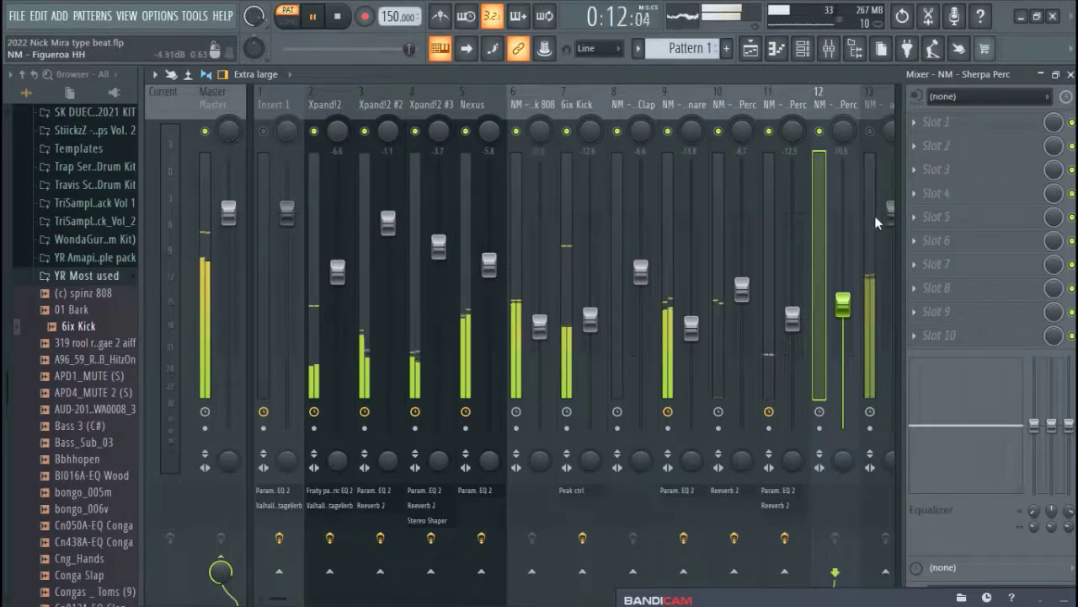
Step: Unmute NM - Figueroa HH, adding Fruity Parametric EQ 2 with a steep low cut between 200 and 500 Hz and lowering its volume to about -10.5 dB
left_click(872, 103)
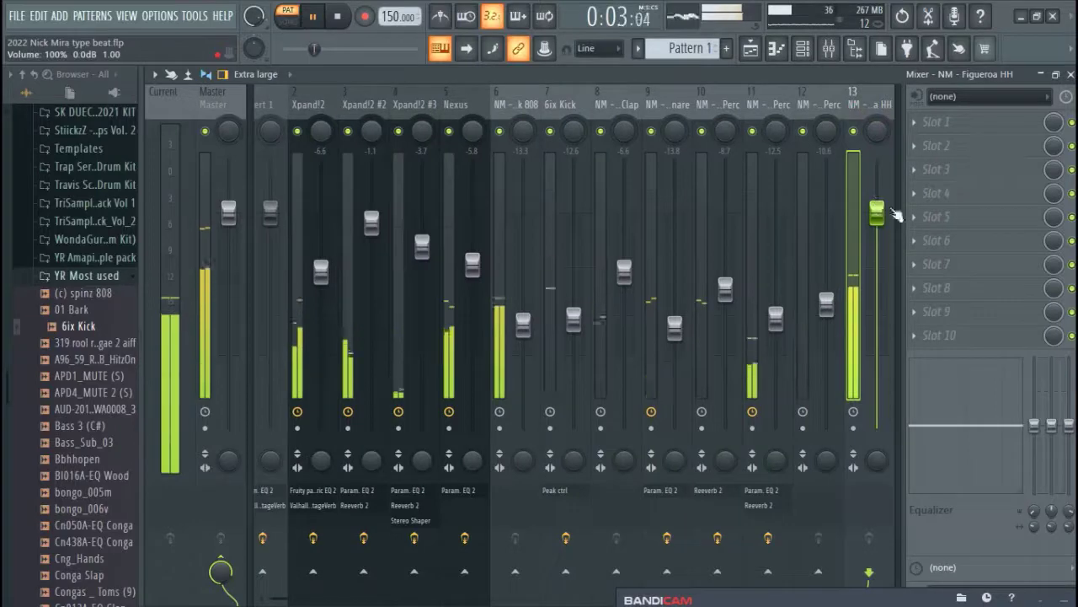
left_click(915, 123)
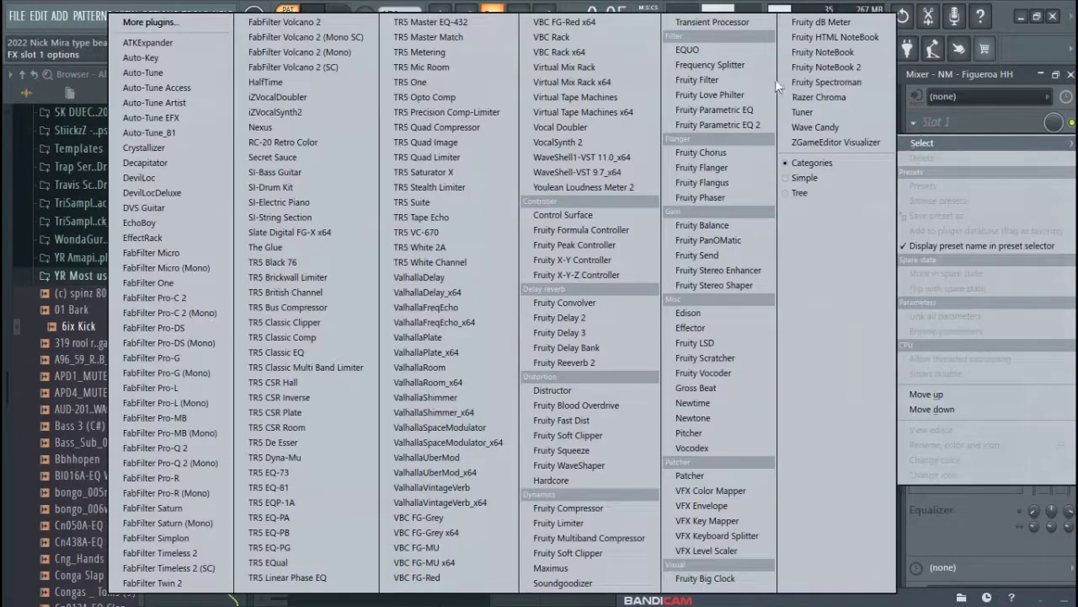
left_click(723, 125)
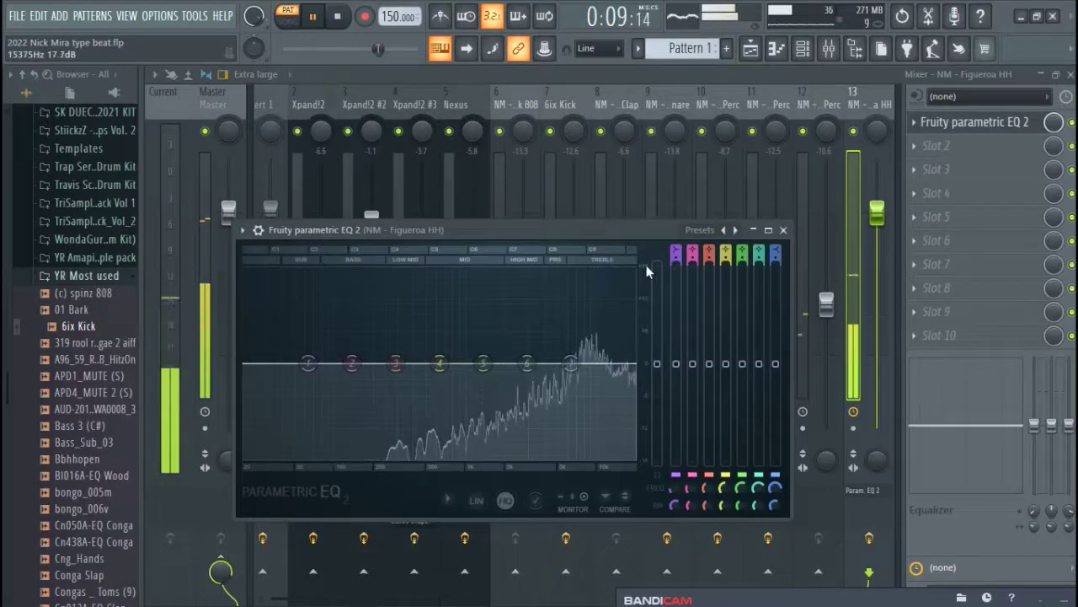
left_click_drag(308, 363, 410, 454)
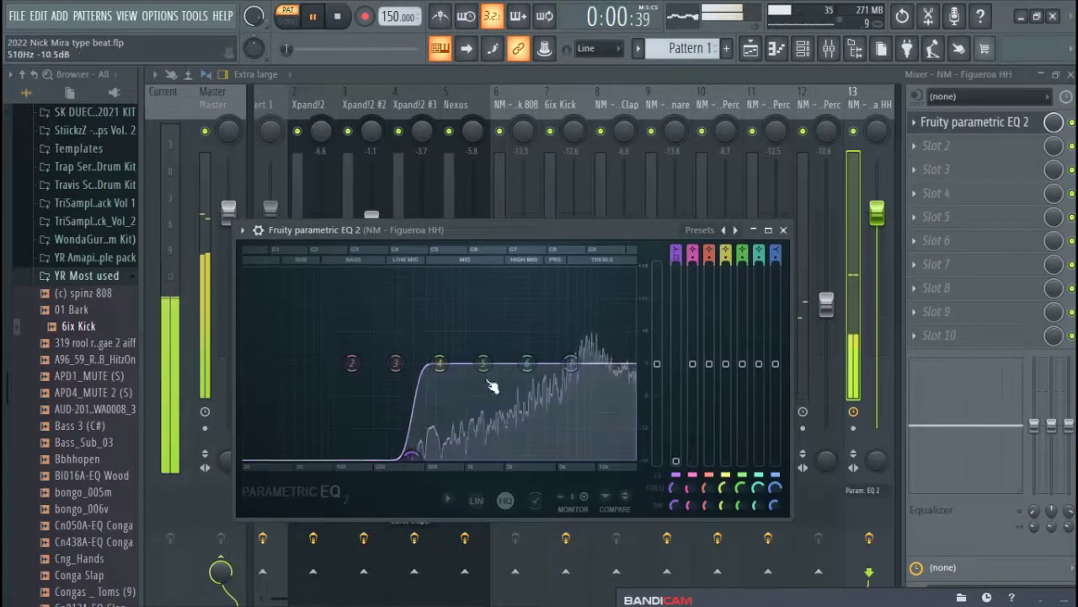
left_click(783, 229)
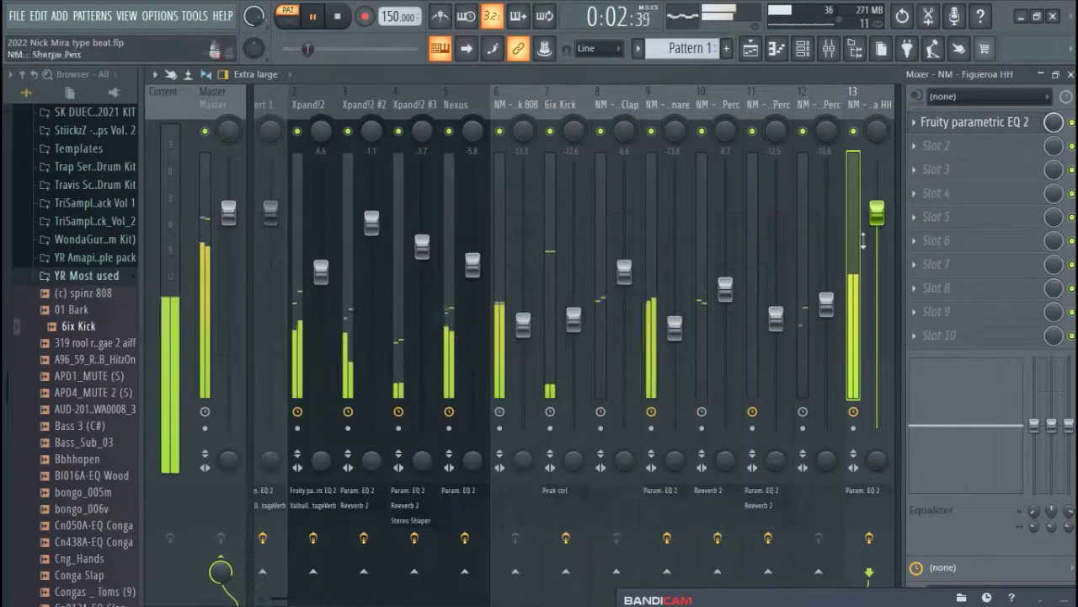
left_click_drag(877, 212, 877, 304)
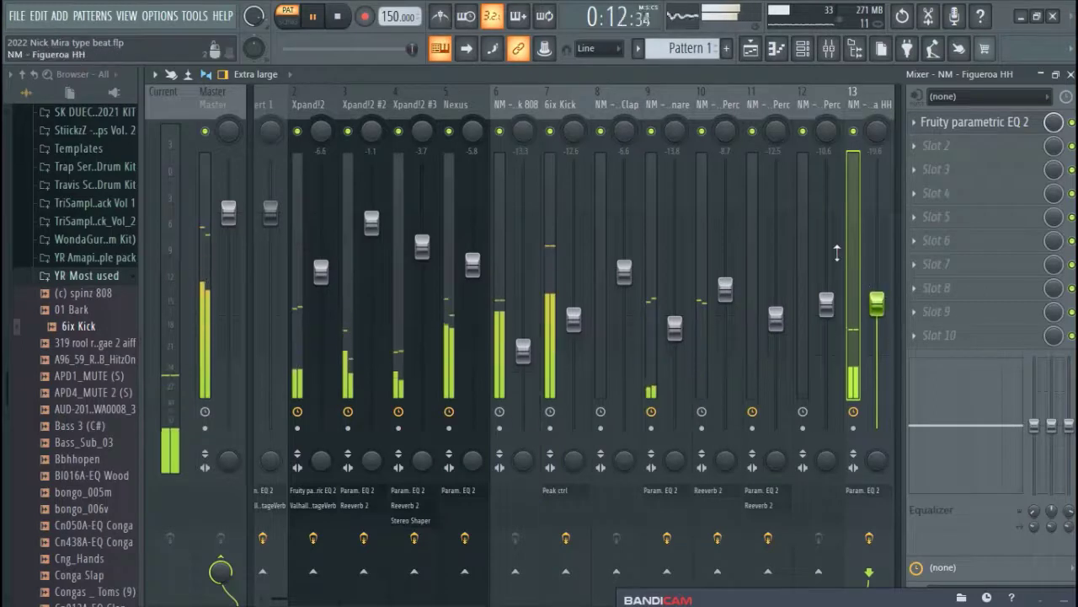
Step: Unmute the NM - Eddie 140 BPM track and lower its volume to about -4.8 dB
scroll(834, 240, "down", 2)
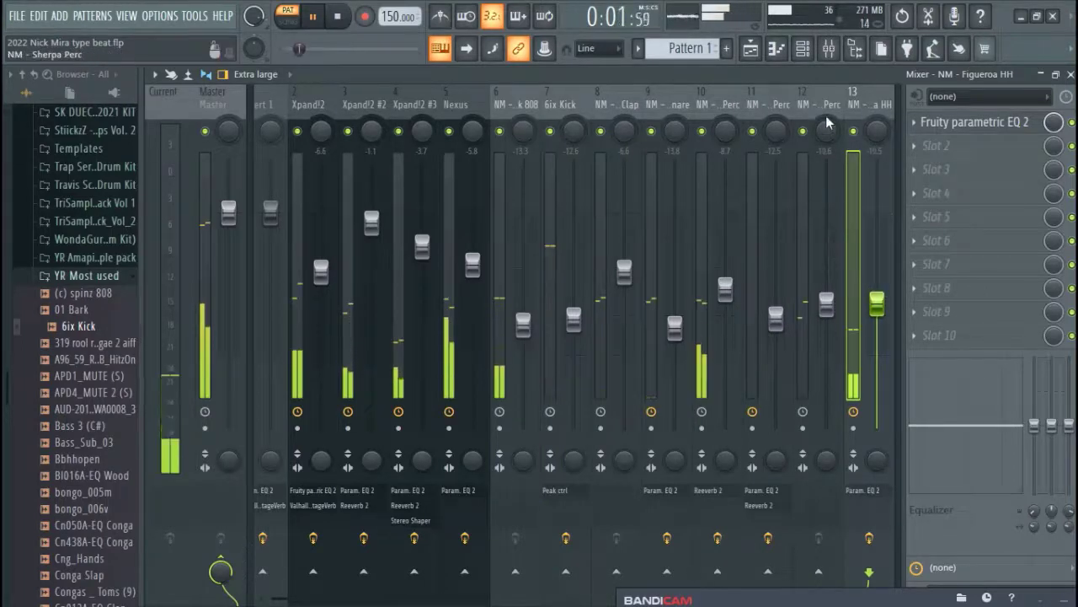
scroll(825, 116, "down", 3)
left_click(753, 132)
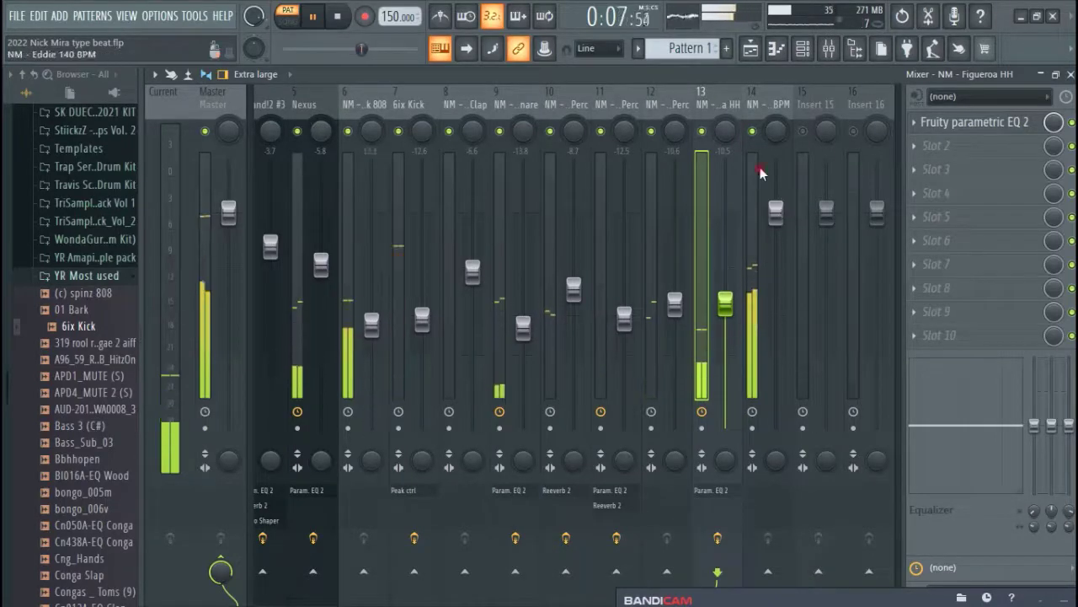
left_click(766, 192)
left_click_drag(776, 217, 777, 230)
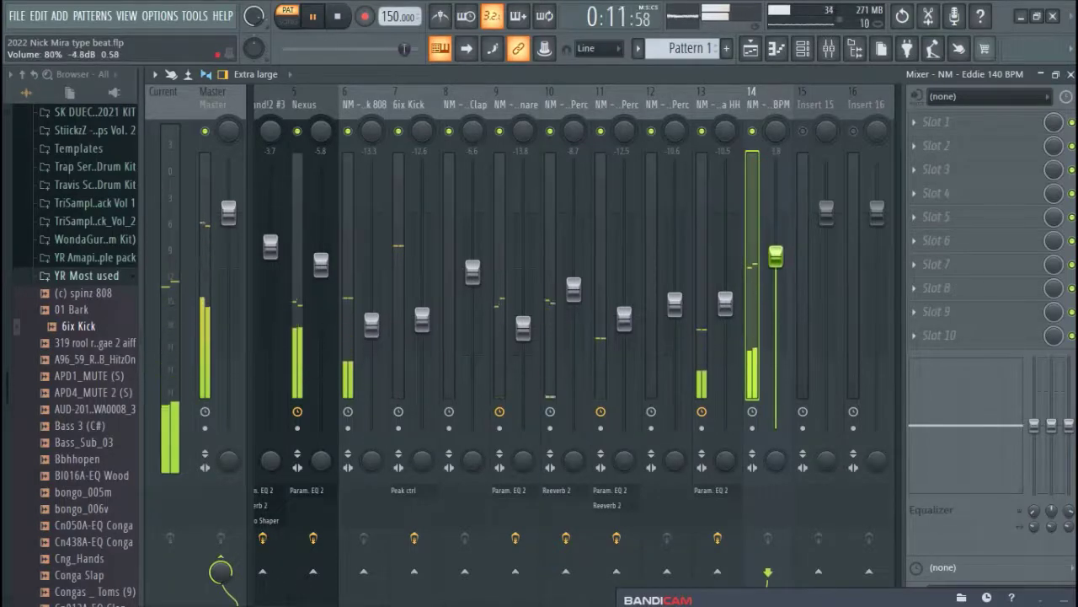
Step: Lower NM - Eddie 140 BPM to about -9.2 dB and route drum tracks 6 to 14, from the 808 through Eddie, to Insert 15
left_click_drag(776, 259, 776, 262)
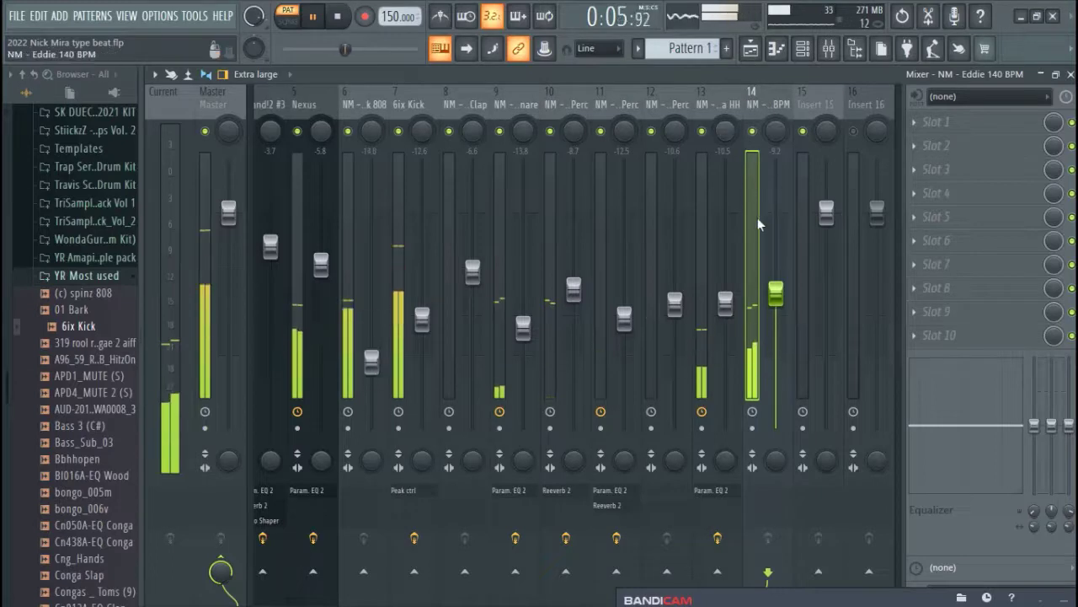
left_click_drag(730, 216, 516, 197)
left_click_drag(421, 194, 343, 179)
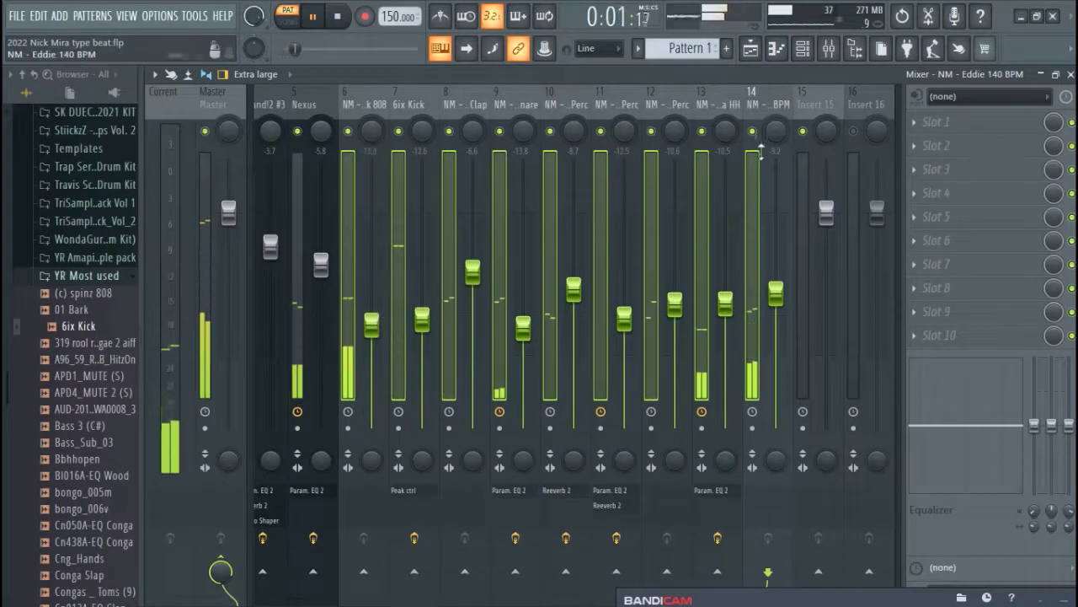
scroll(718, 99, "down", 3)
scroll(718, 101, "down", 3)
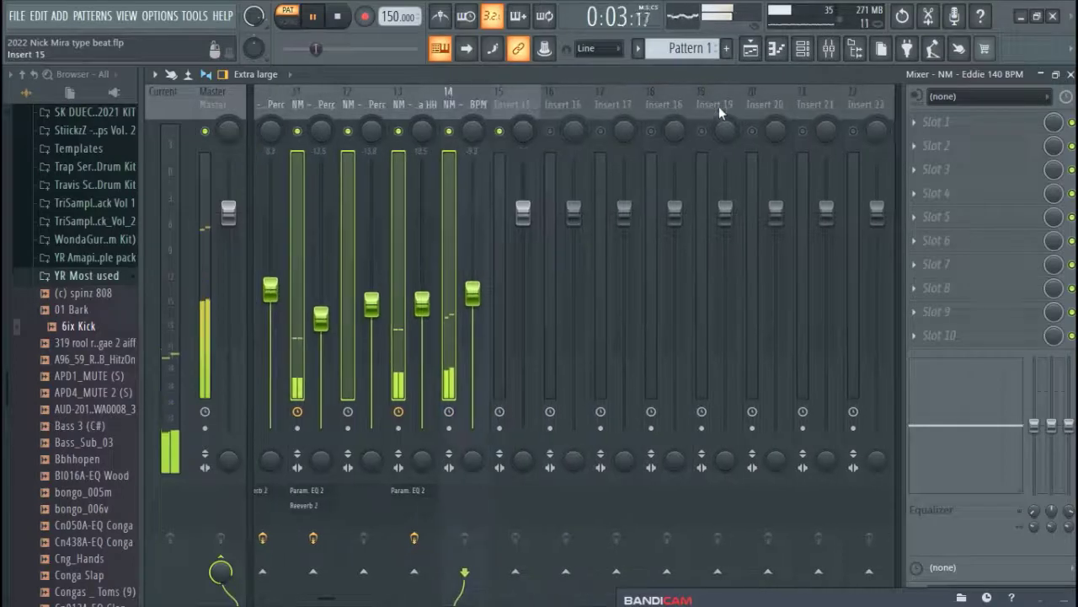
right_click(517, 570)
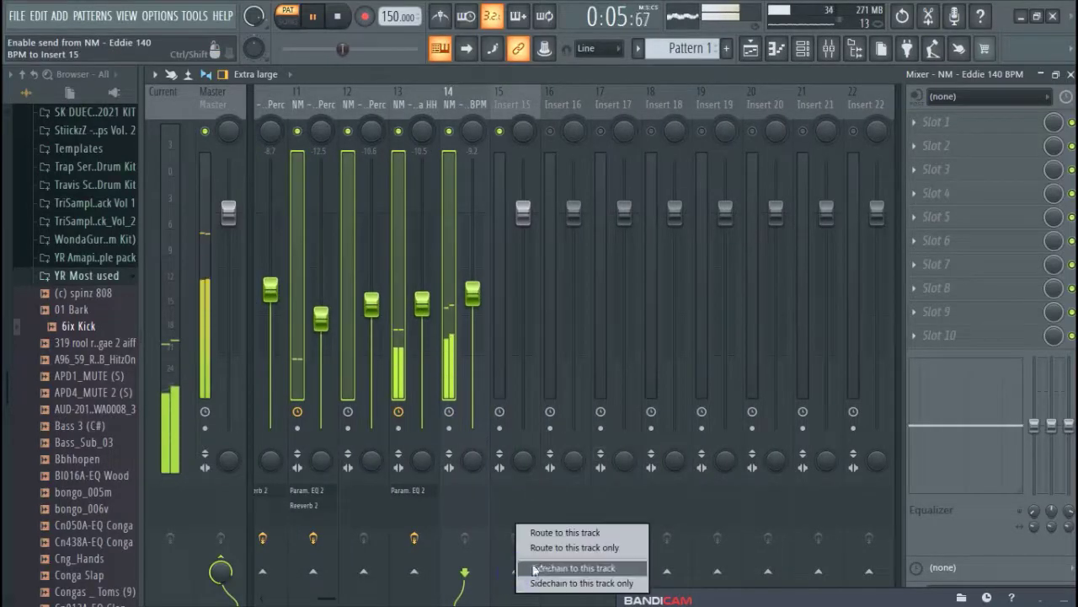
left_click(578, 534)
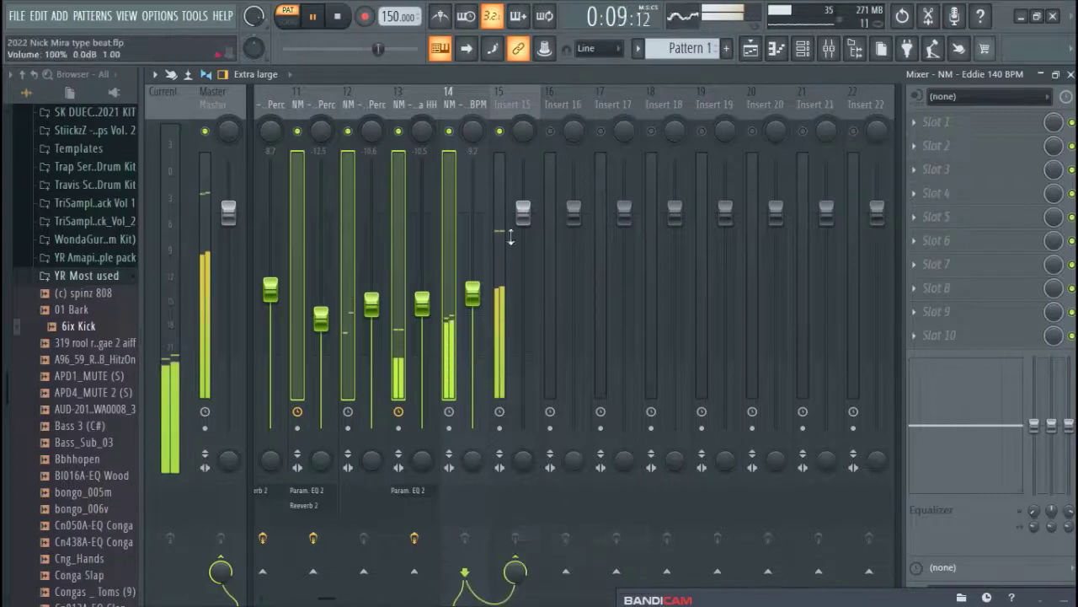
Step: Rename the Insert 15 mixer track as "drum bus"
left_click(507, 110)
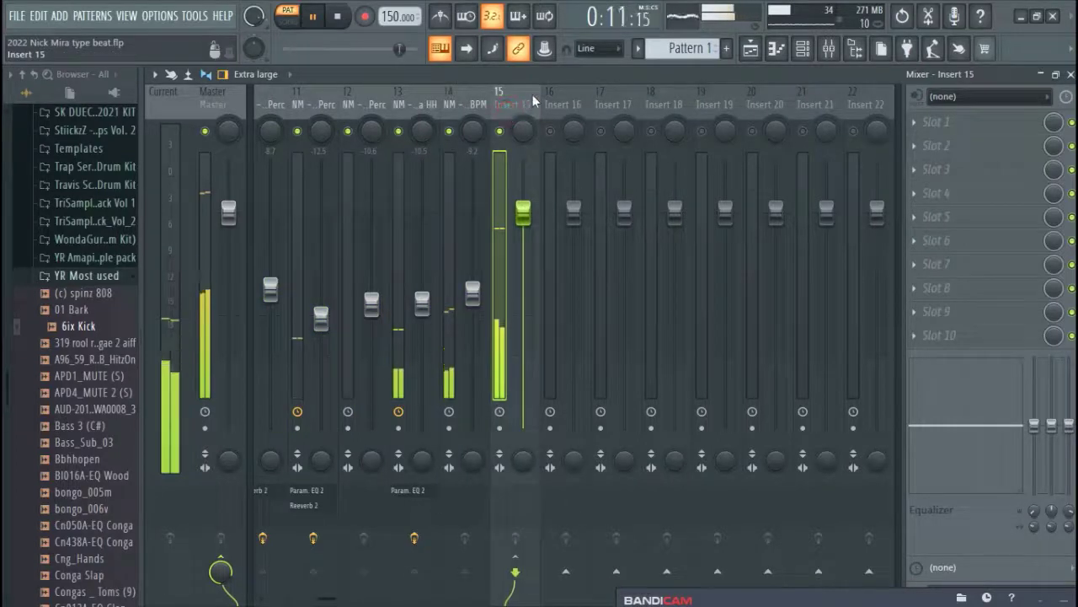
right_click(541, 89)
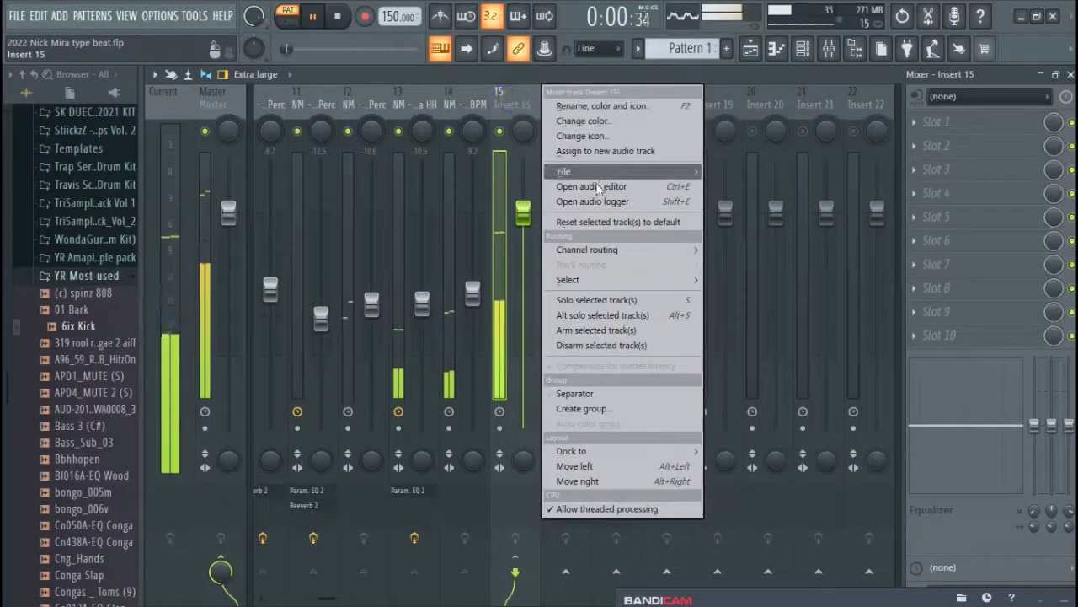
mouse_move(602, 171)
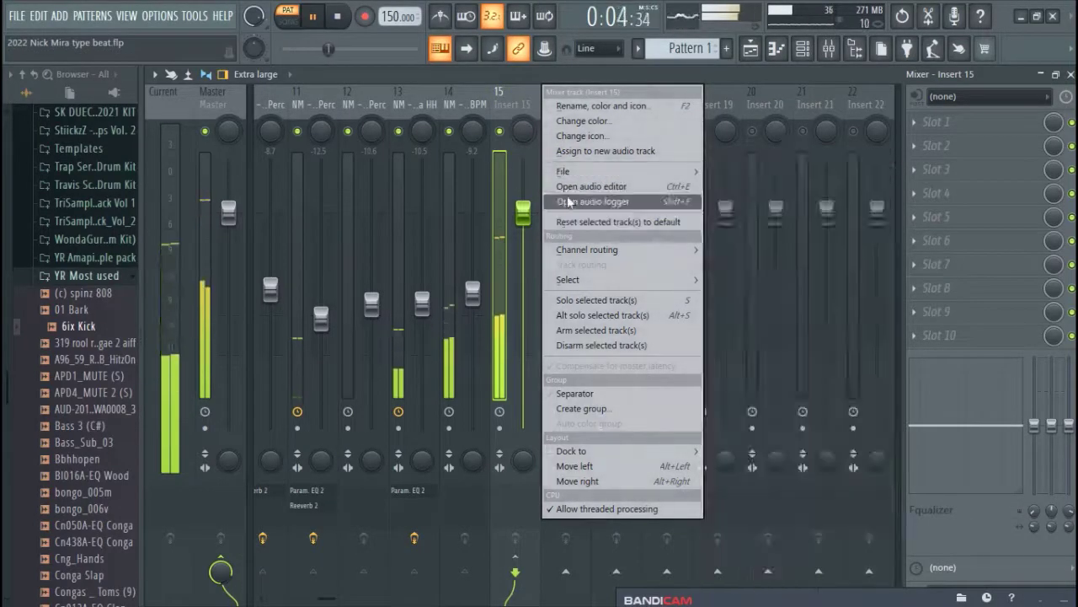
left_click(595, 105)
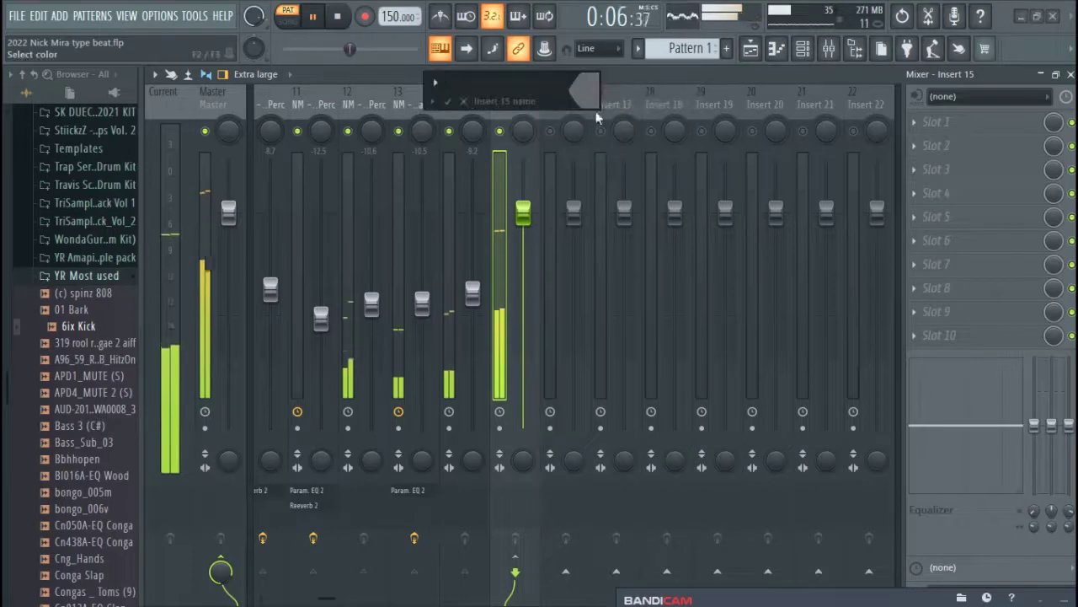
type("d")
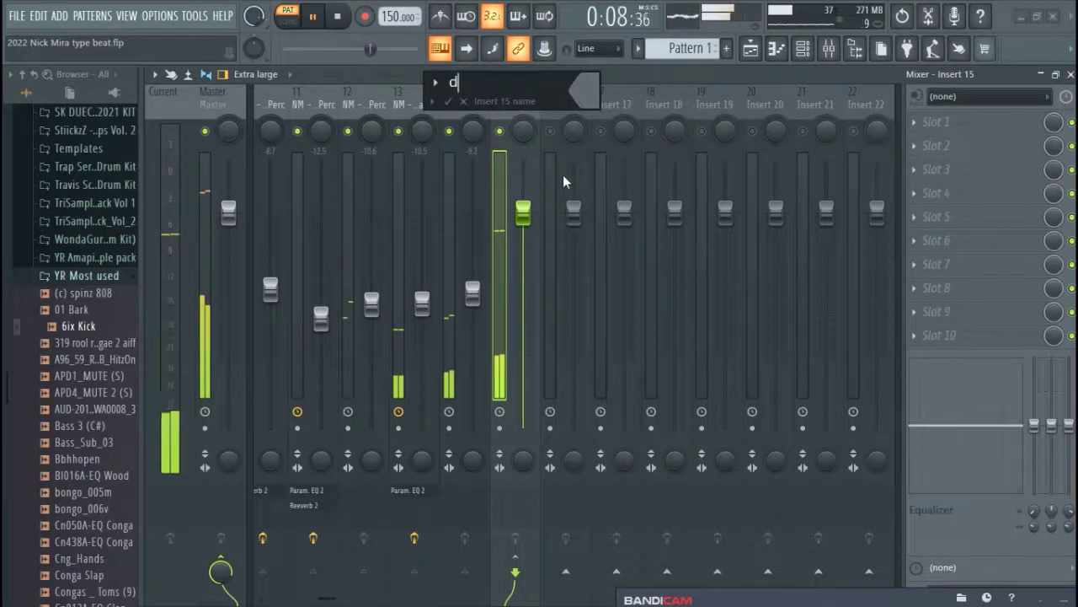
type("rum ")
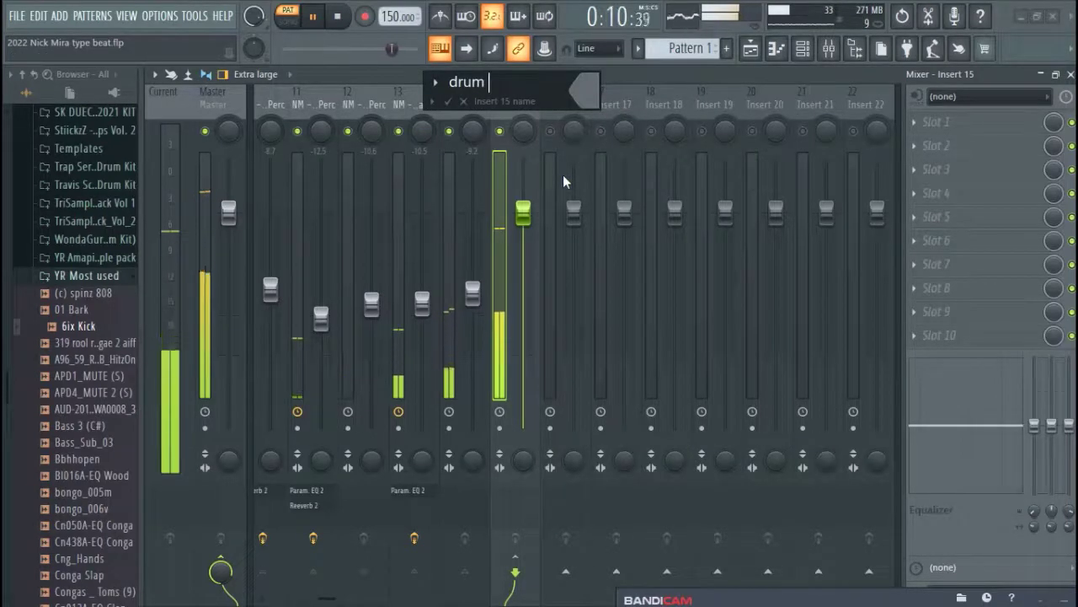
type("bus")
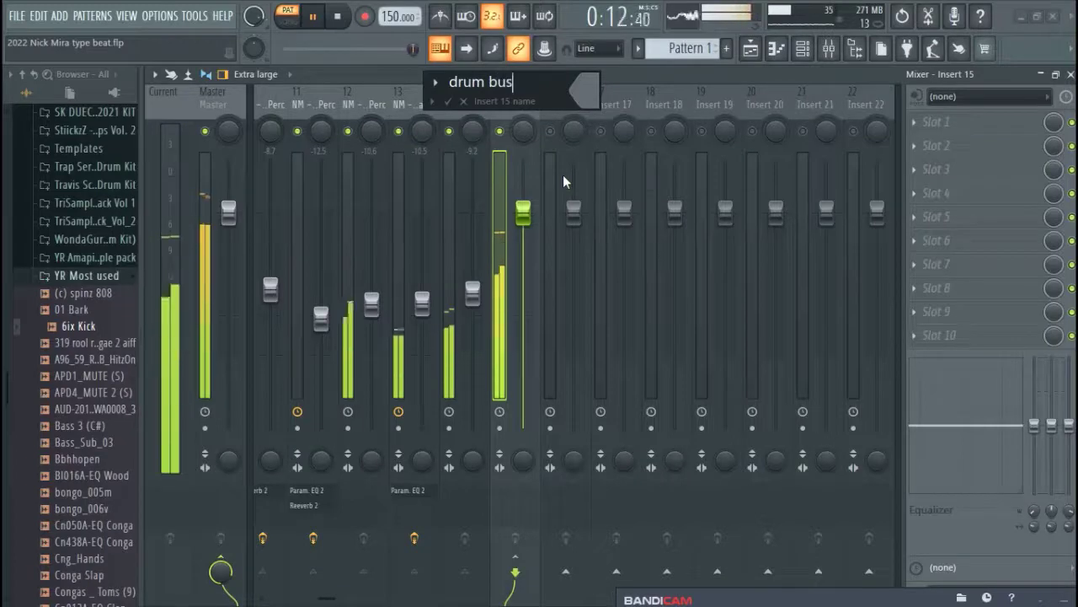
key("Return")
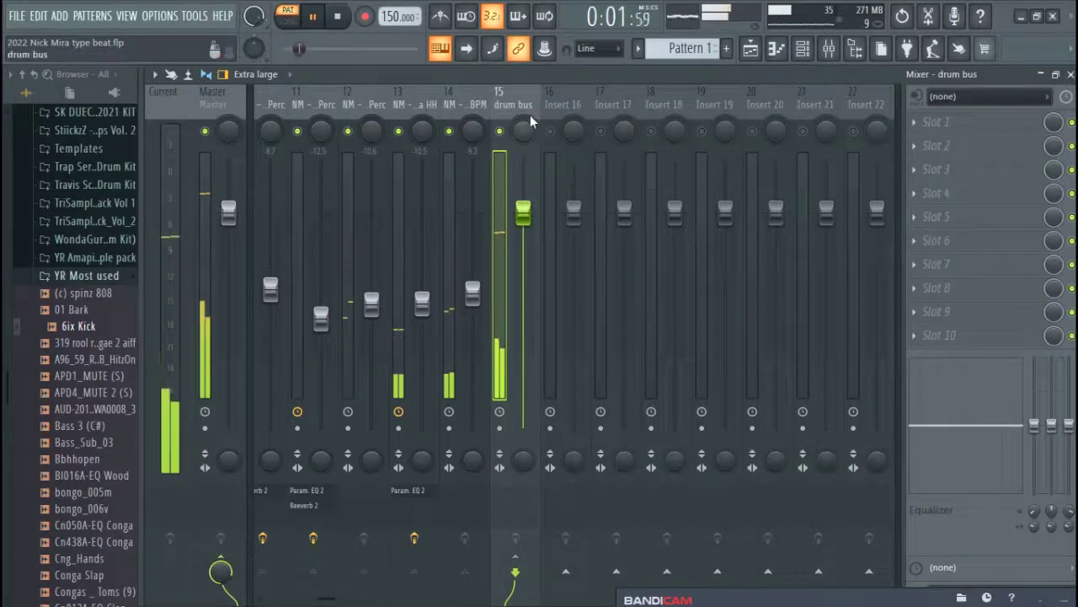
Step: Color the drum bus mixer track medium red violet, #9F3582
right_click(541, 88)
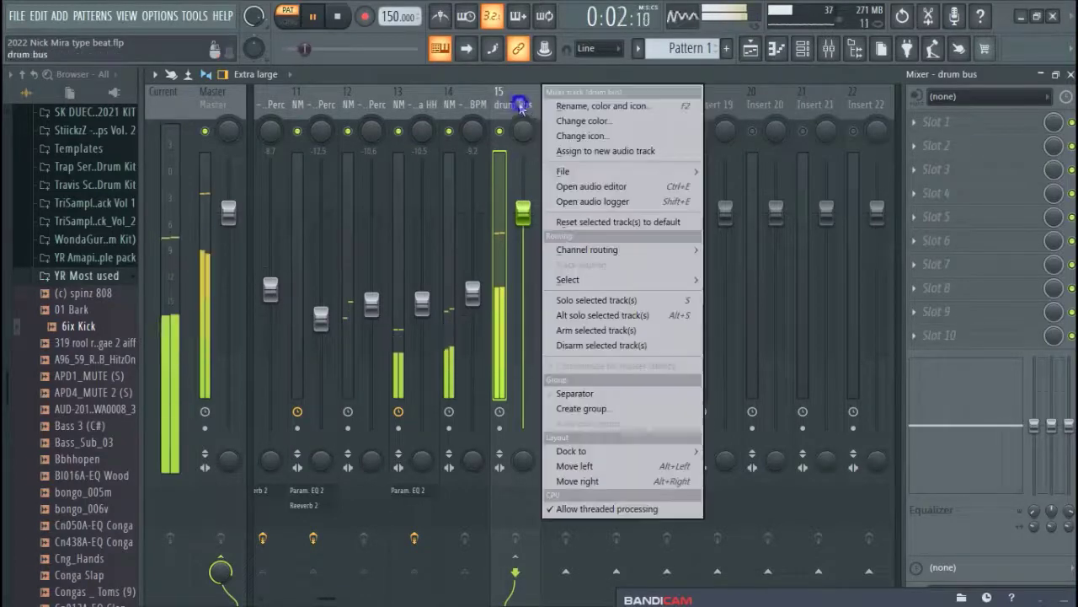
left_click(605, 128)
left_click(664, 346)
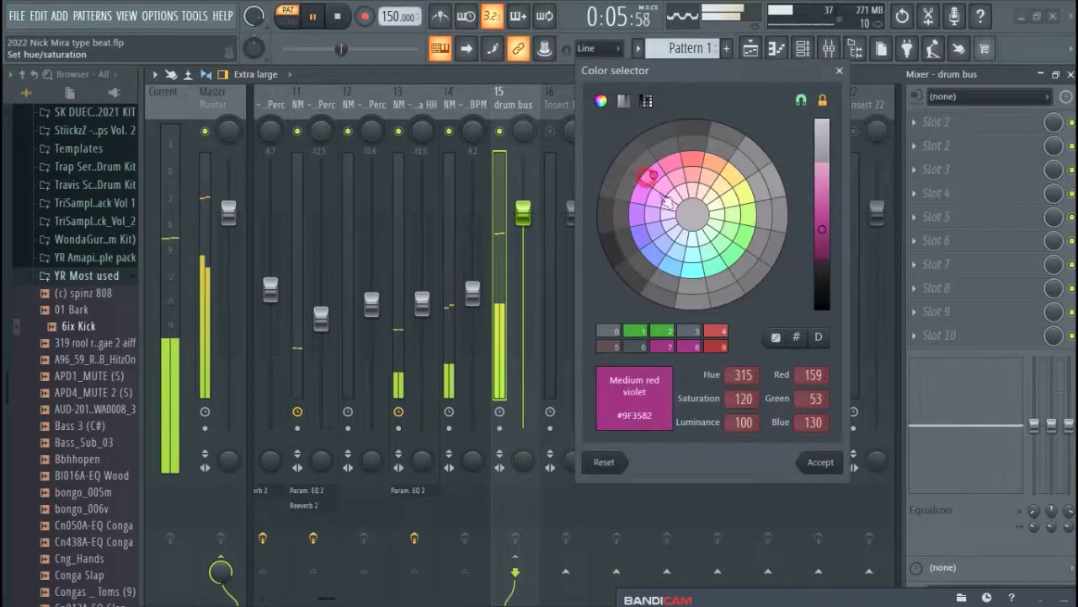
left_click(819, 462)
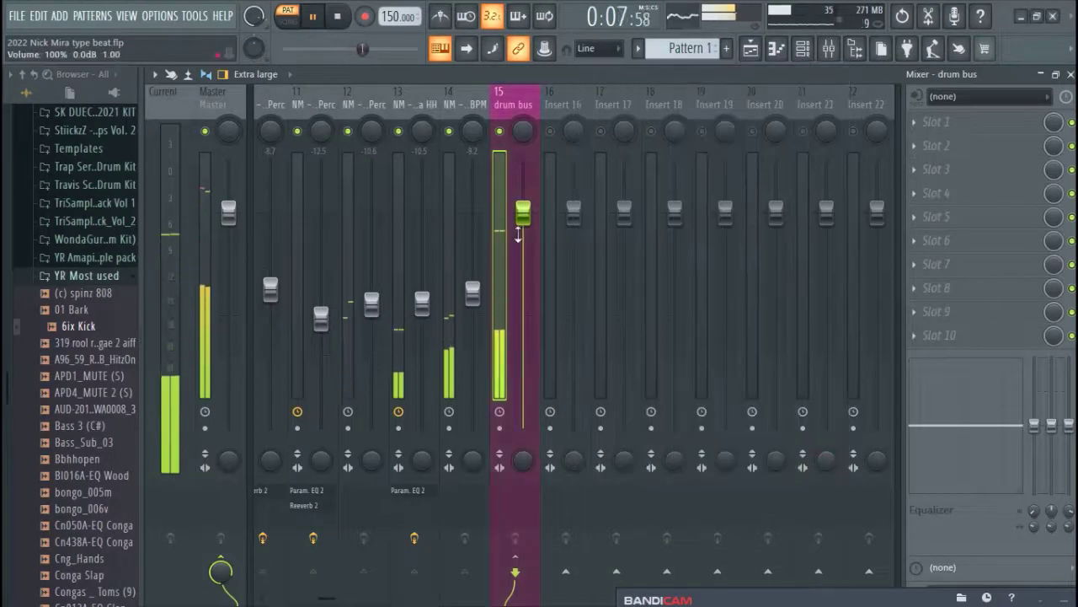
Step: Pull the drum bus volume almost fully down and add Fruity Multiband Compressor to its first slot with the "2 band comp 2" preset
left_click_drag(523, 213, 524, 423)
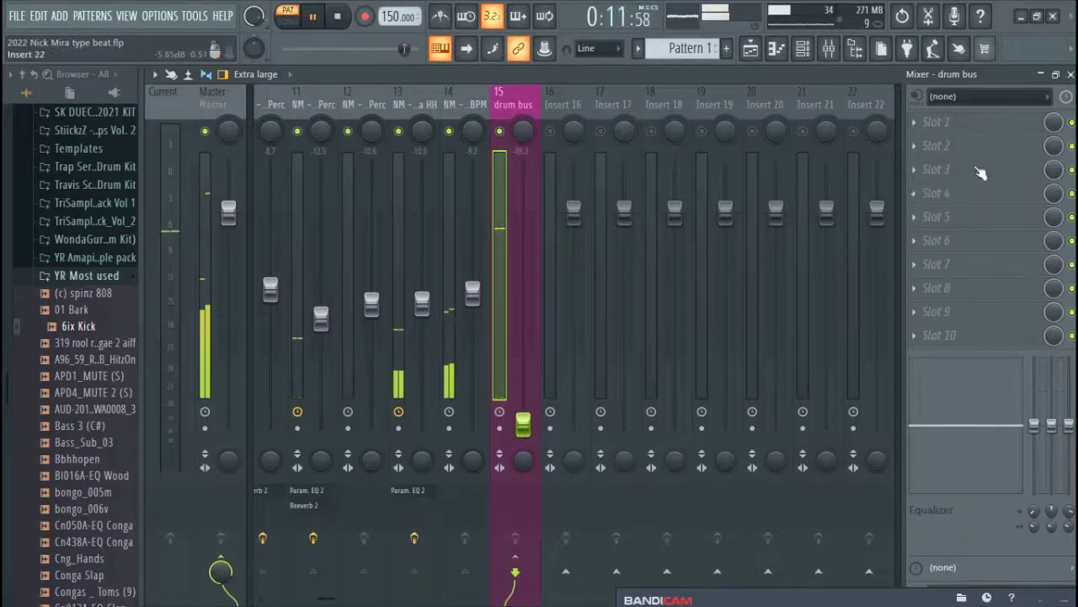
left_click(927, 127)
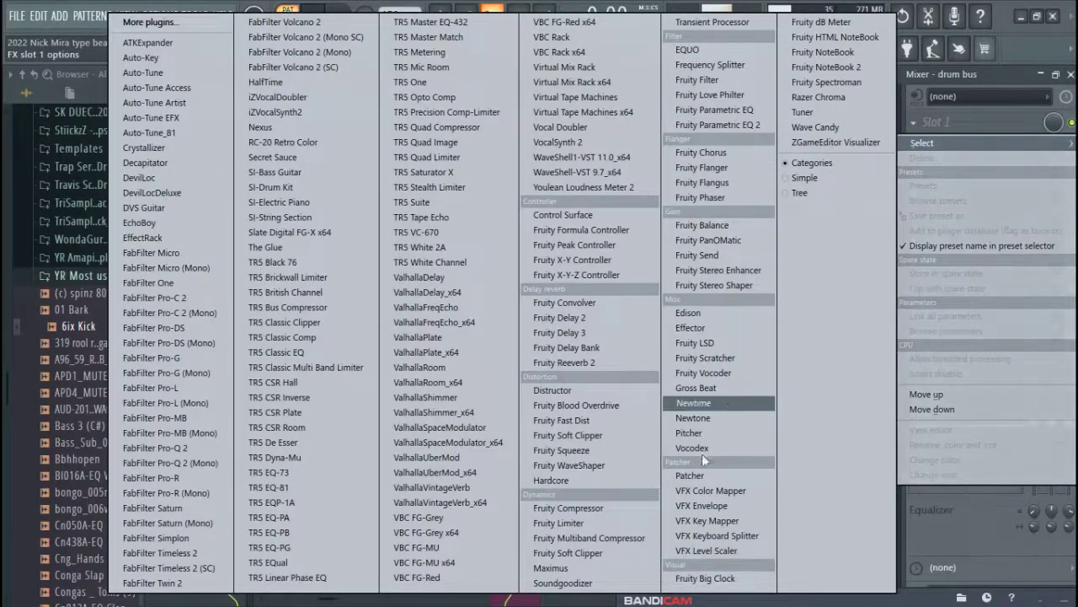
left_click(598, 539)
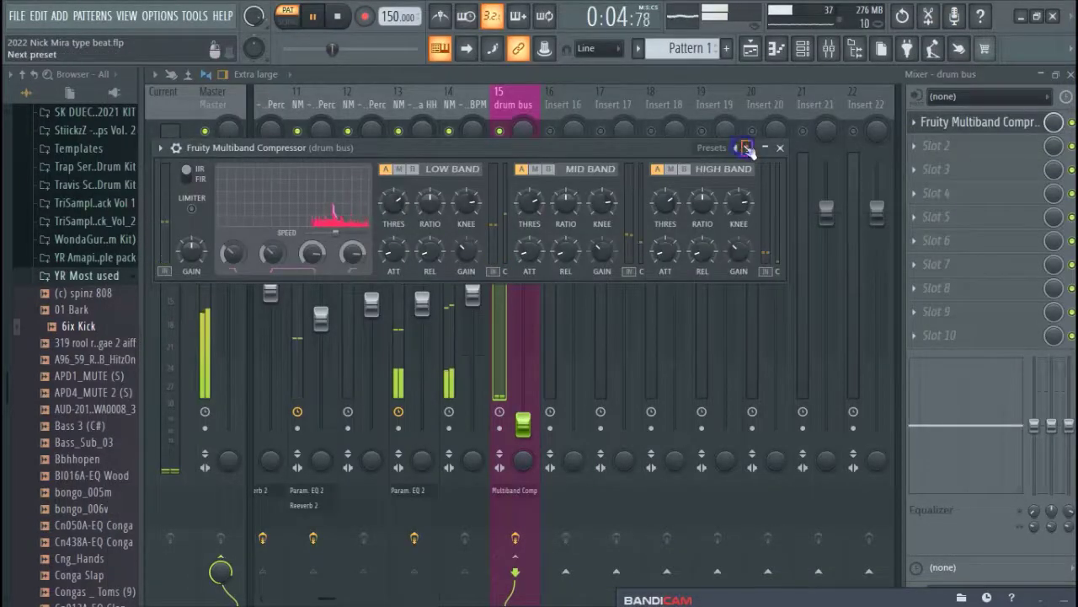
left_click(747, 148)
left_click(792, 97)
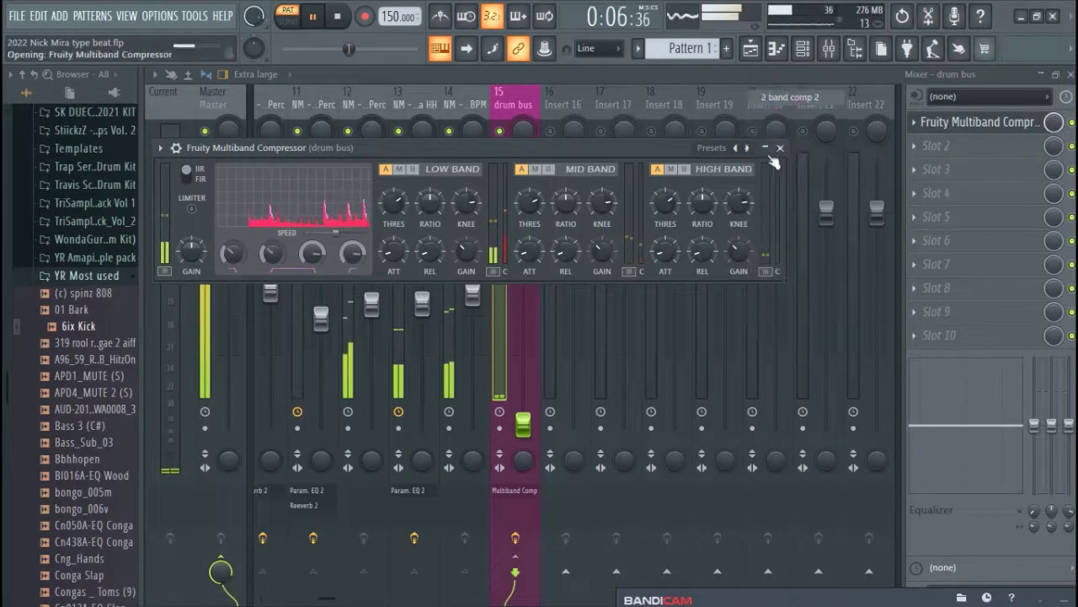
left_click(780, 148)
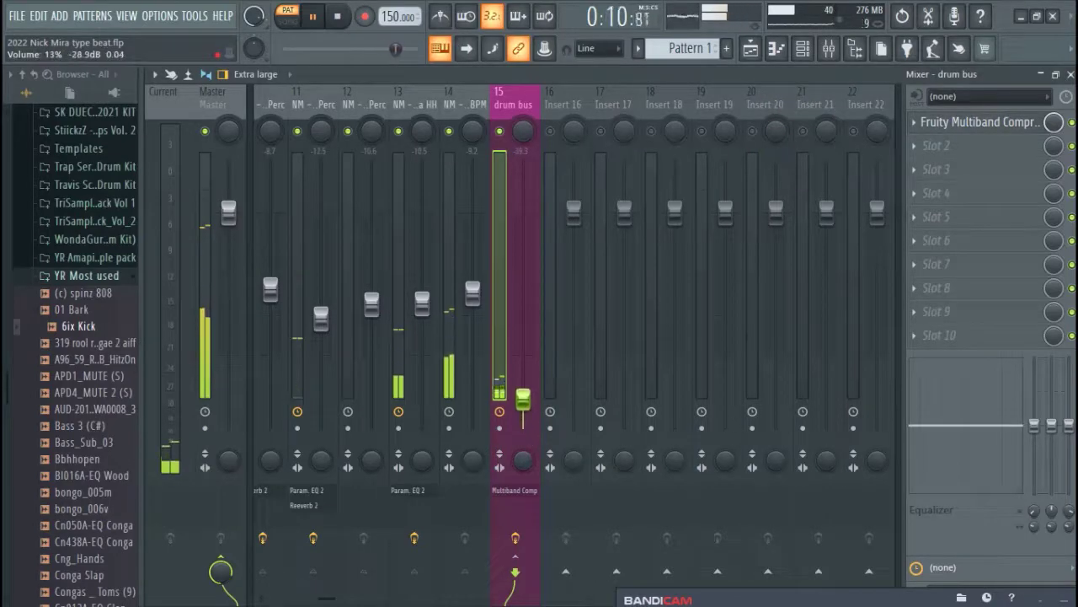
Step: Raise the drum bus volume back up and set its exact value to 0.5
left_click_drag(522, 389, 522, 317)
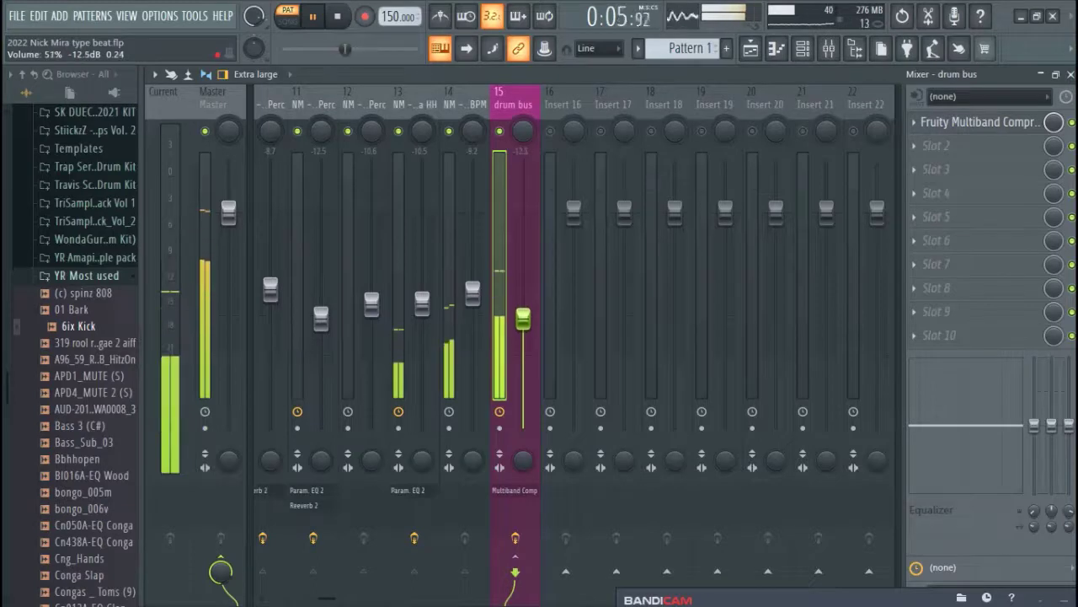
right_click(525, 319)
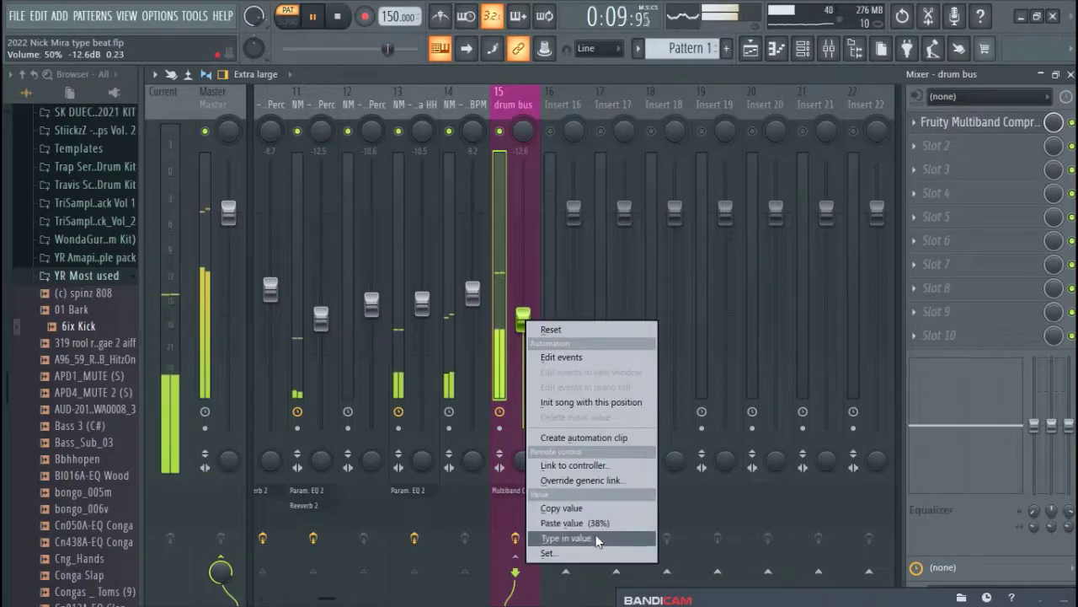
left_click(592, 508)
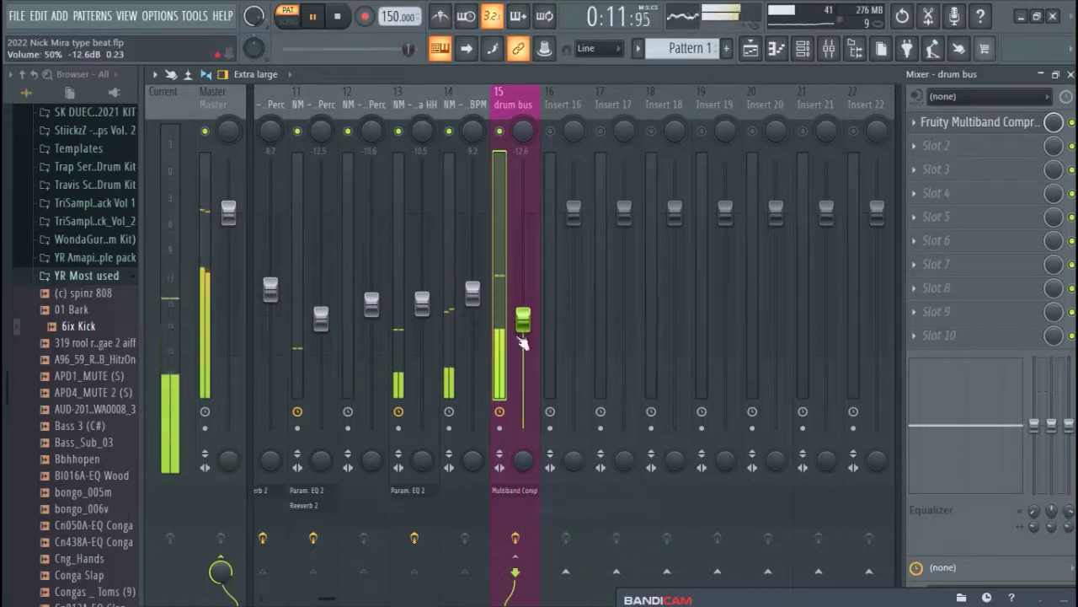
right_click(526, 320)
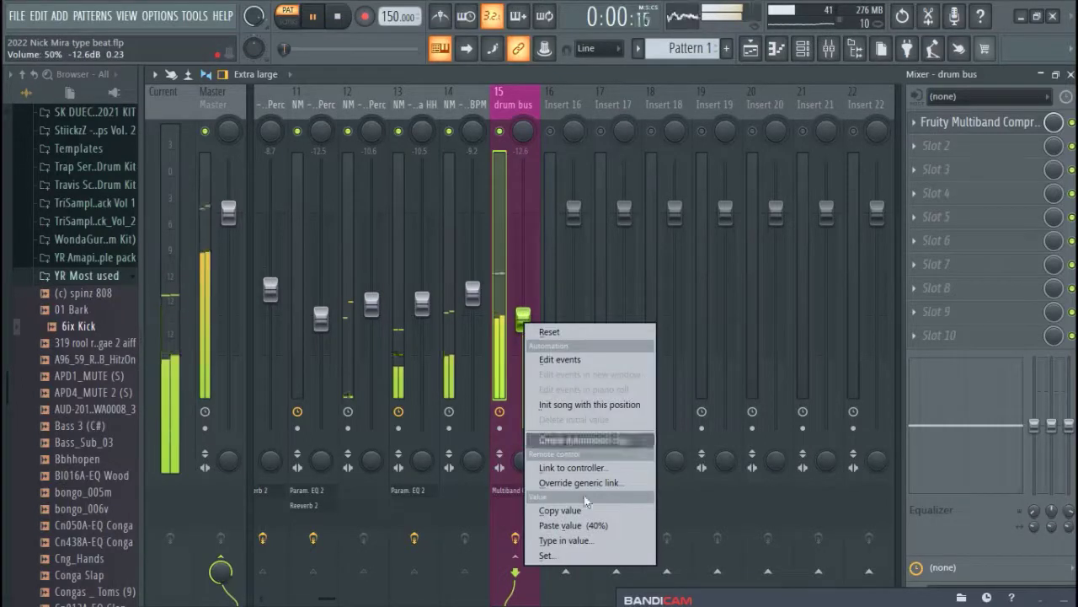
left_click(582, 543)
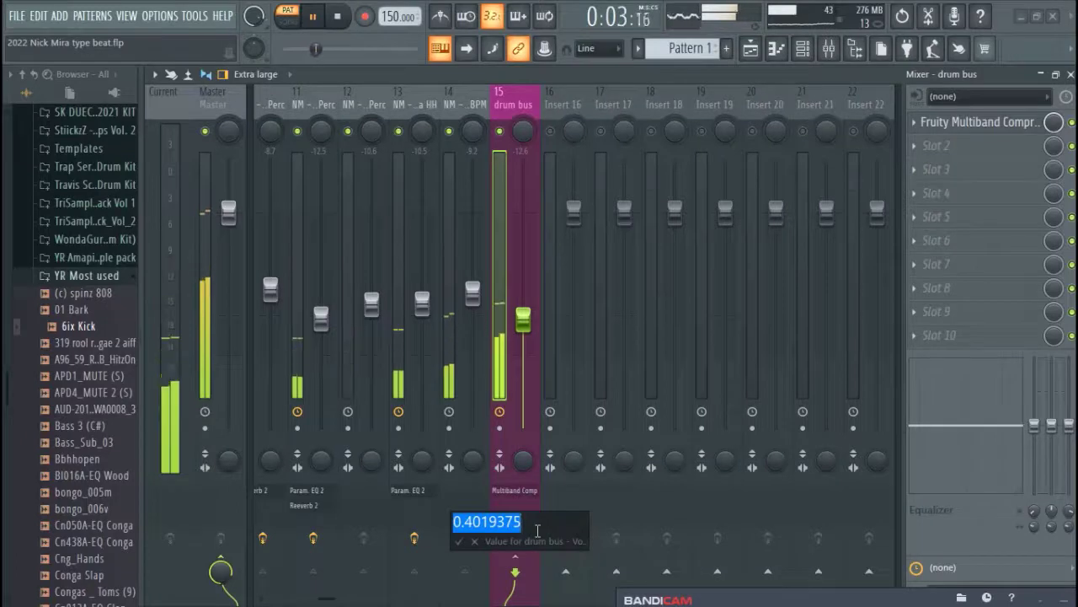
key("BackSpace")
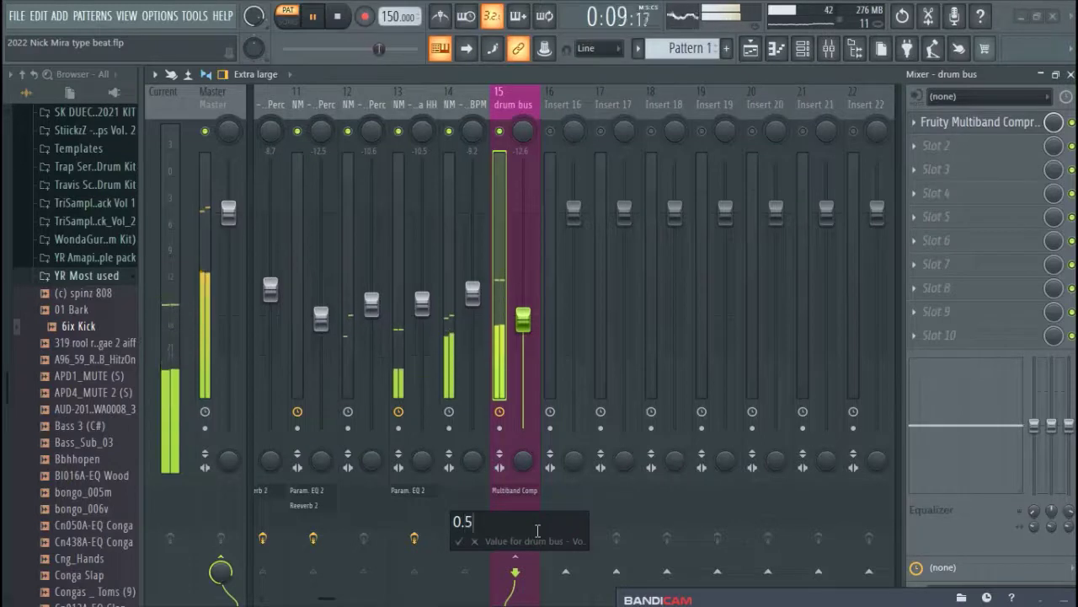
key("Return")
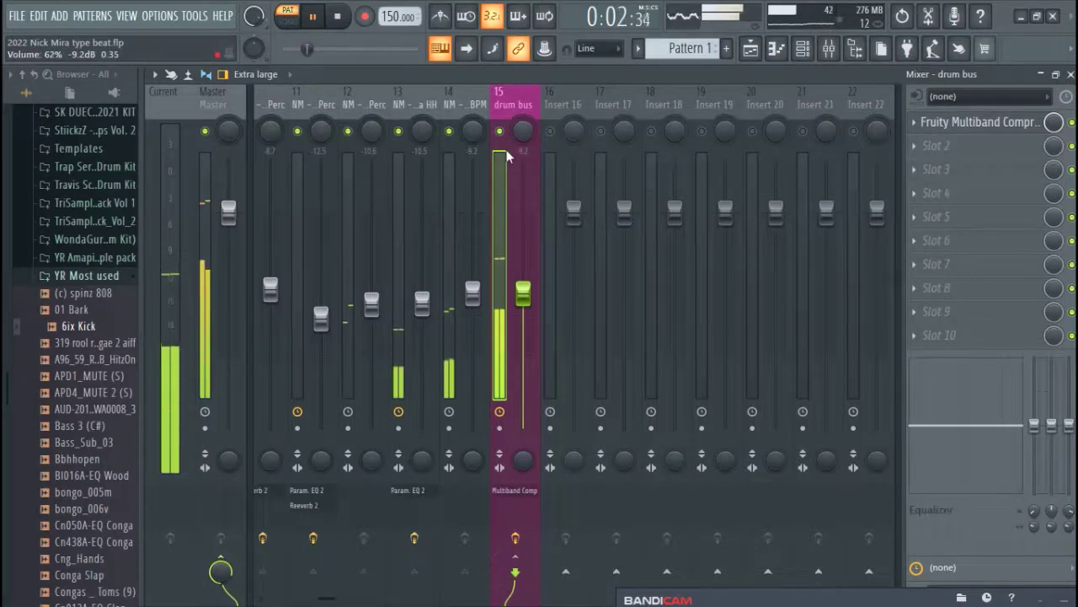
Step: Adjust the volume of the first Xpand!2 track to about -6.4 dB
scroll(600, 107, "up", 5)
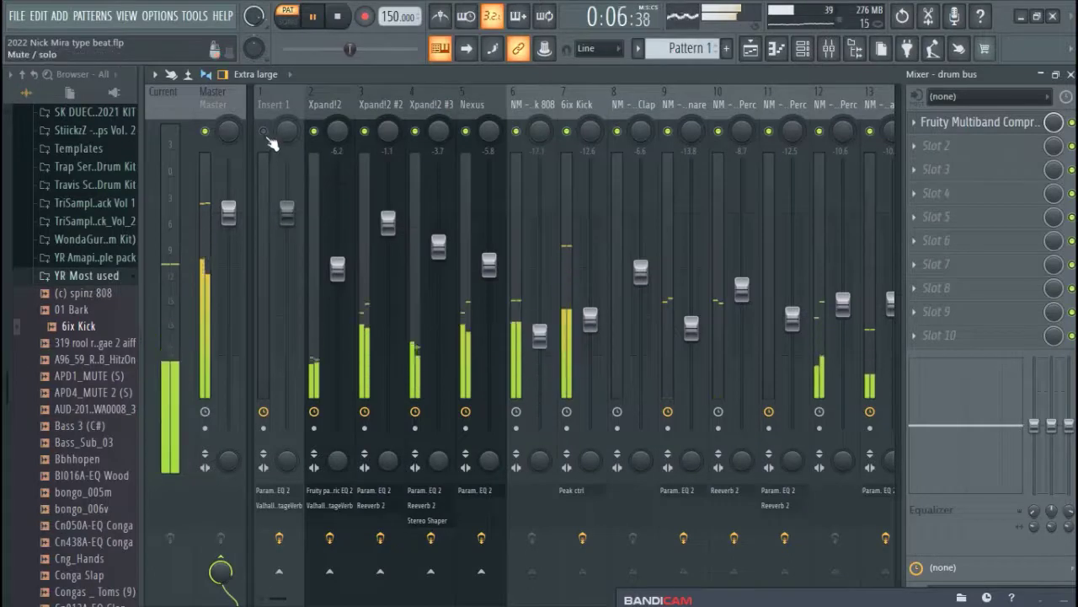
scroll(346, 187, "down", 2)
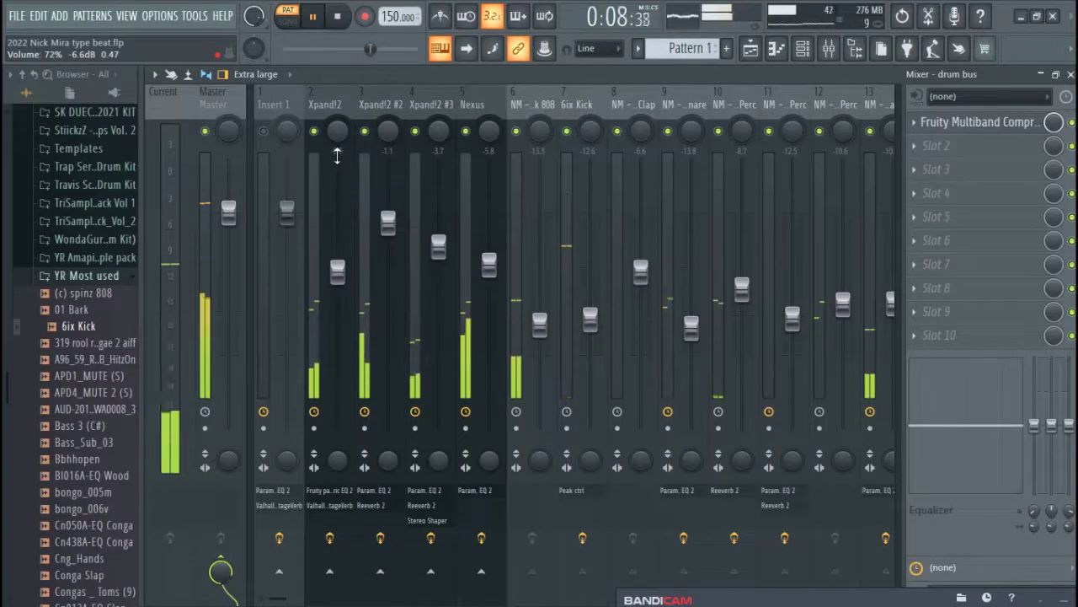
left_click(349, 226)
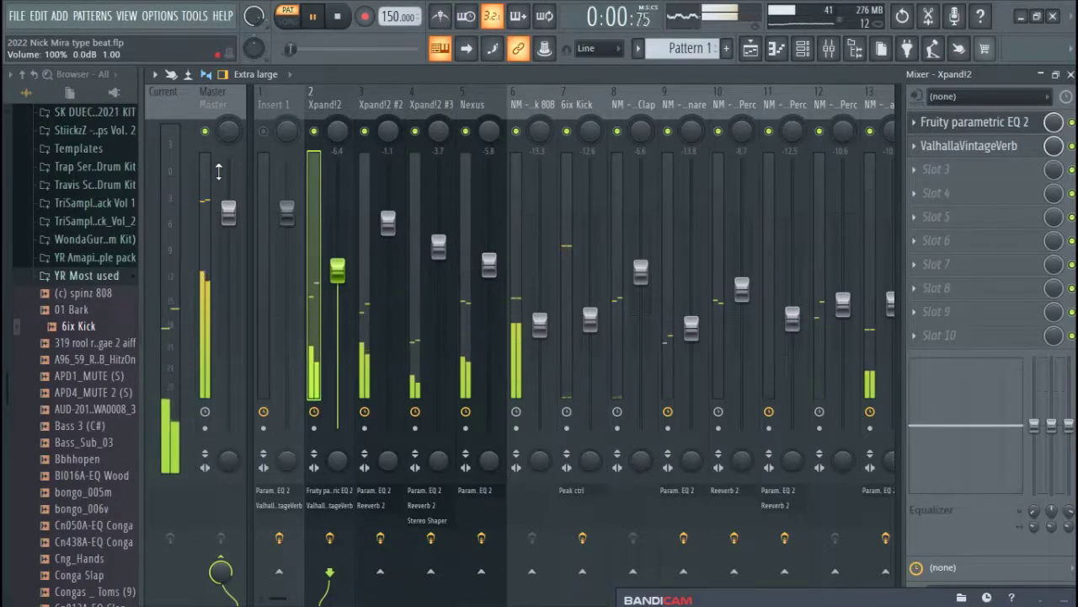
Step: Add Fruity Multiband Compressor to the master track's first effect slot and load its "Mastering 6dB" preset
left_click(211, 228)
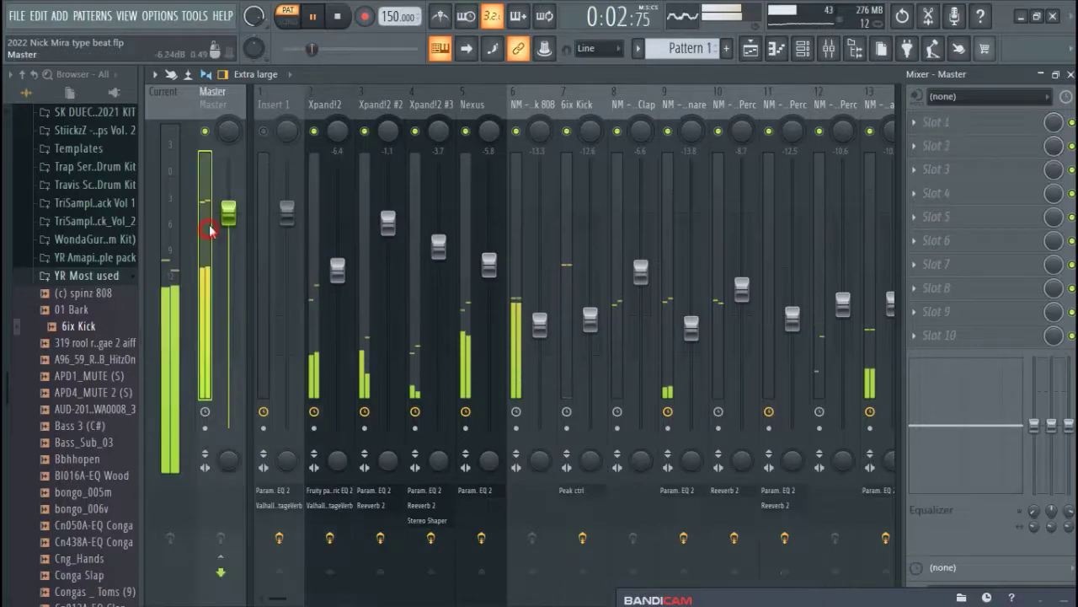
left_click(922, 123)
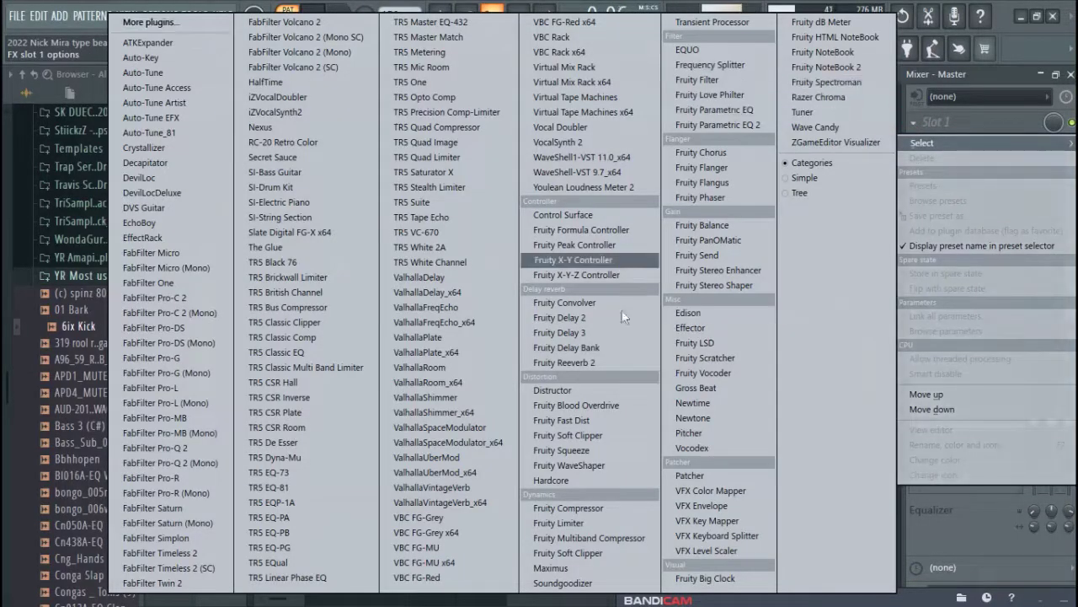
left_click(575, 537)
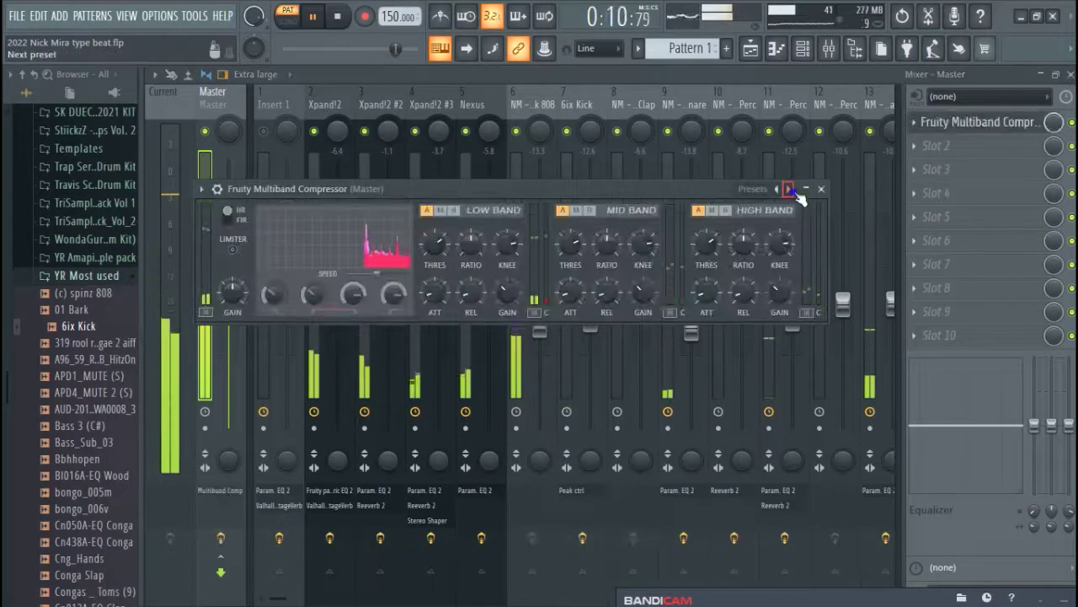
left_click(783, 189)
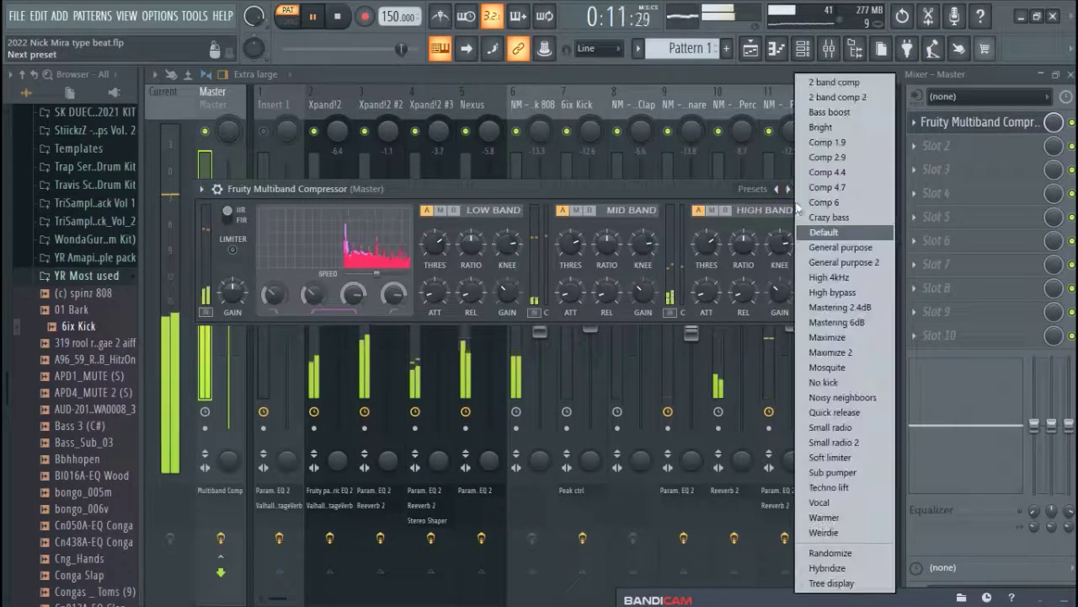
left_click(844, 323)
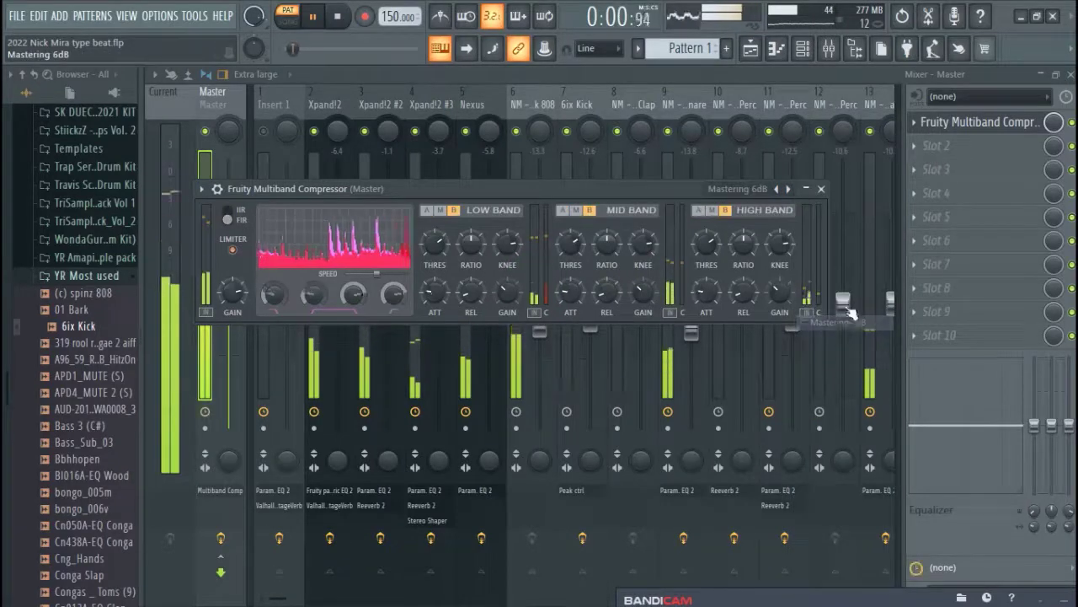
left_click(822, 189)
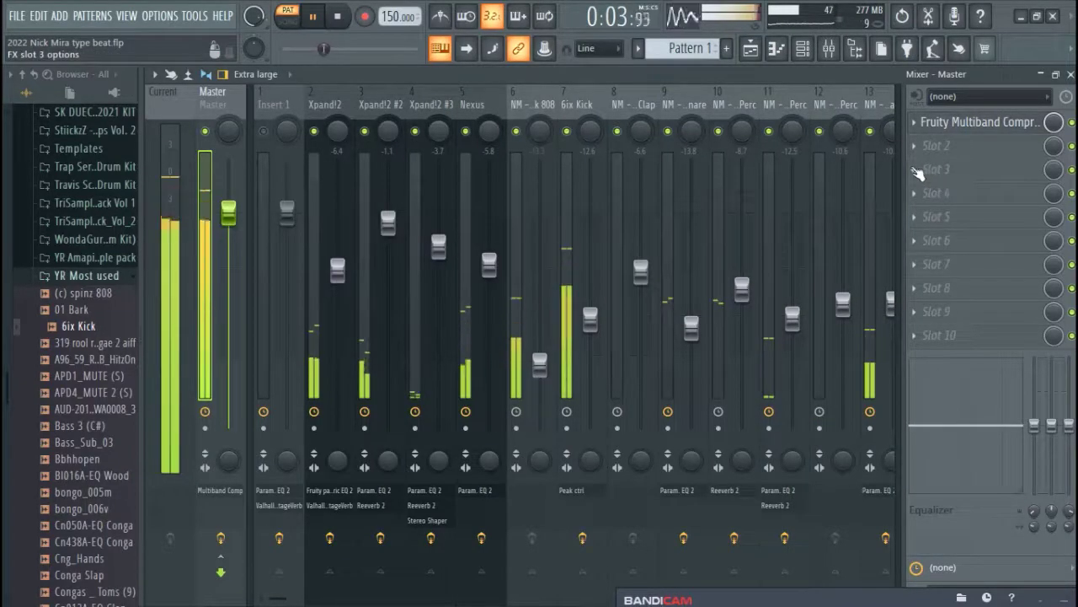
Step: Add Fruity Parametric EQ to the master's slot 3 and load the "Remove 20hz + 16khz +" preset
left_click(927, 172)
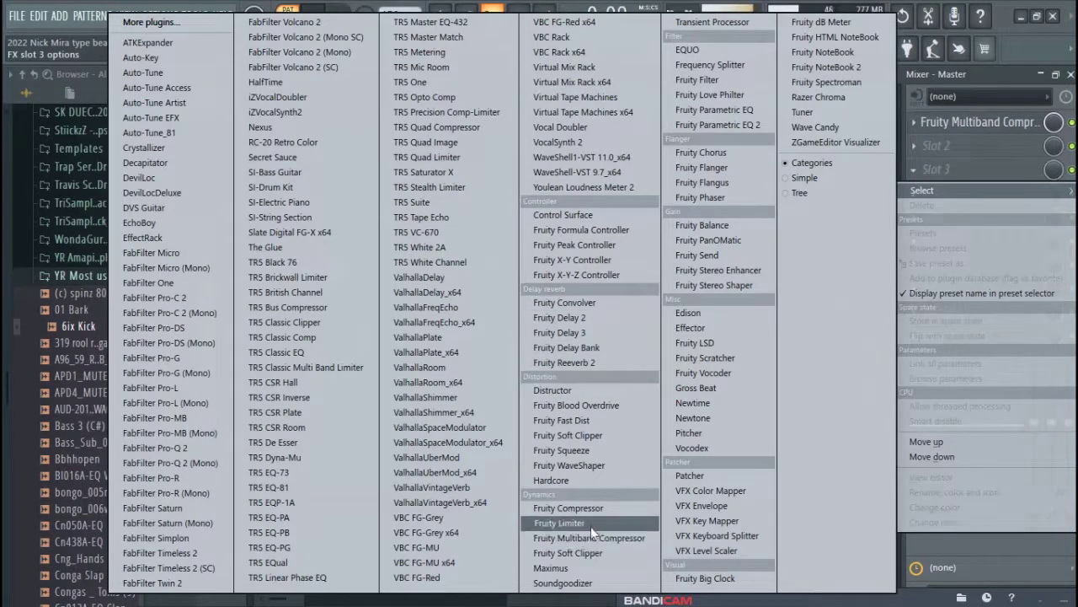
left_click(715, 109)
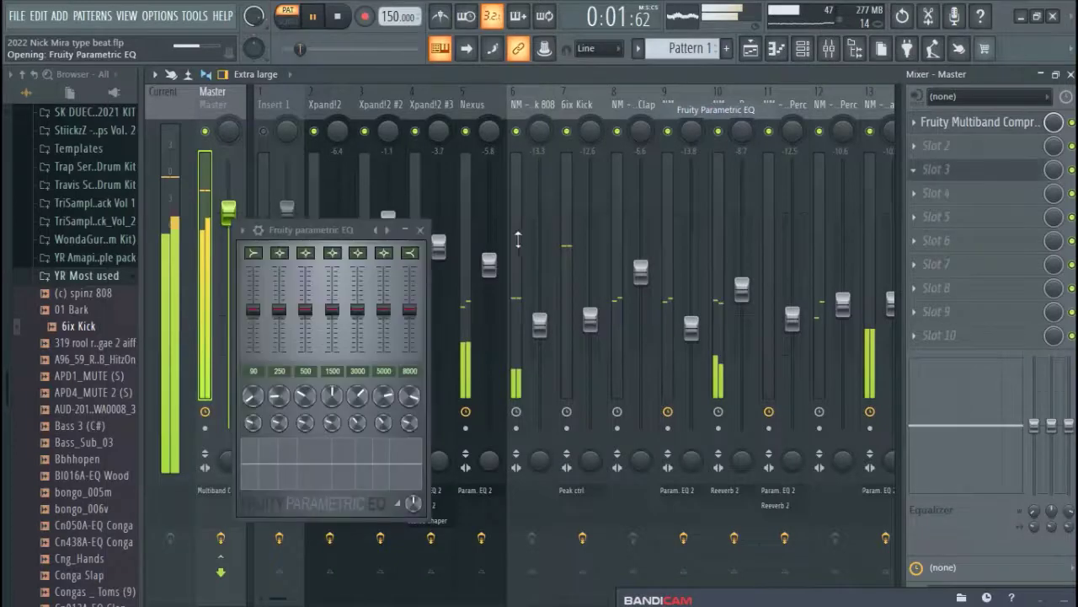
left_click(377, 229)
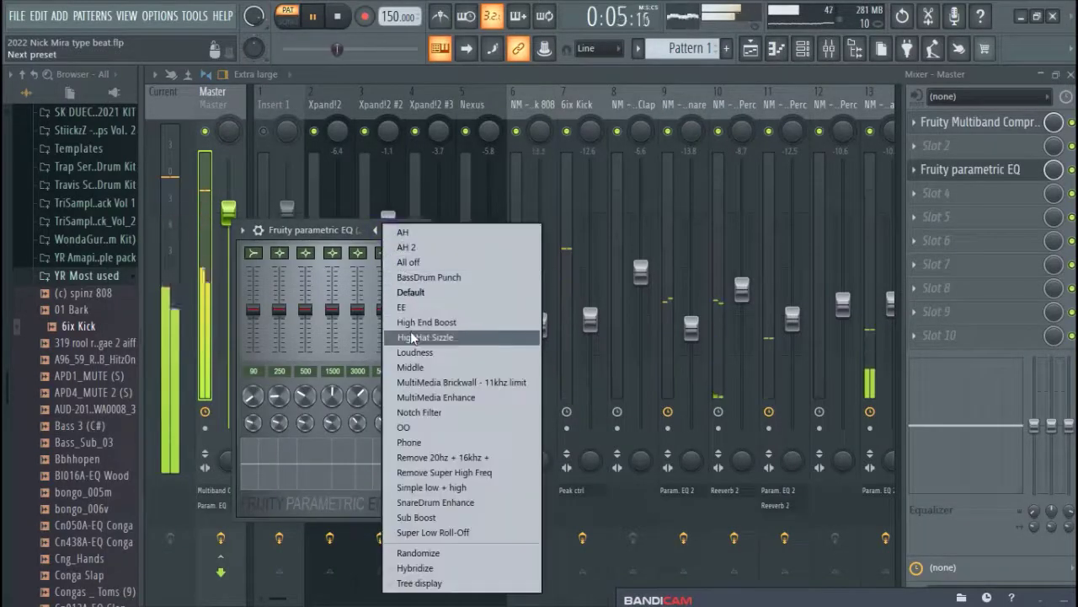
left_click(462, 463)
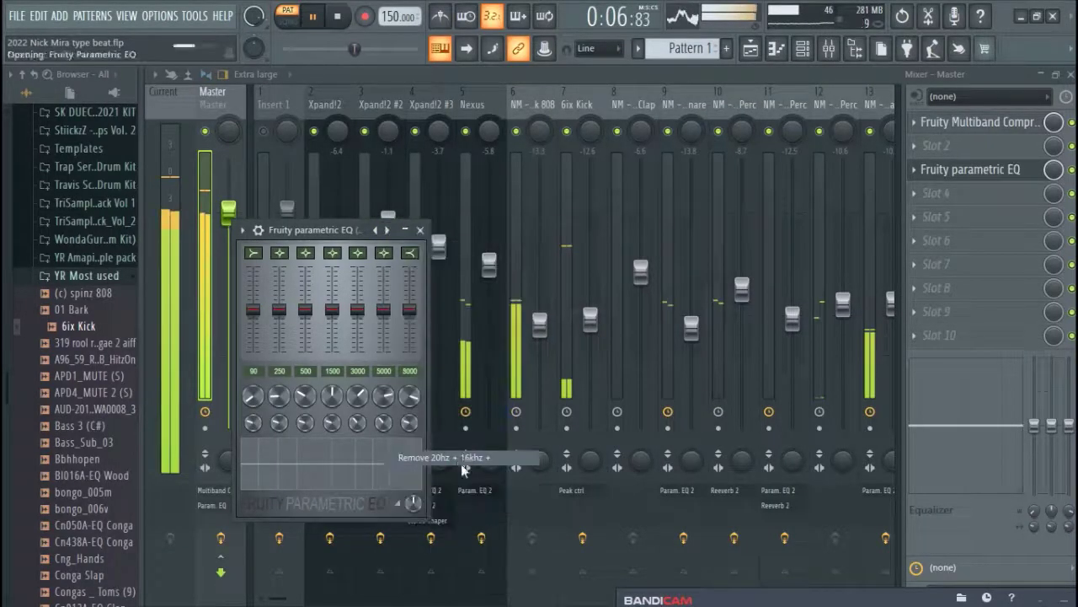
left_click_drag(345, 229, 780, 160)
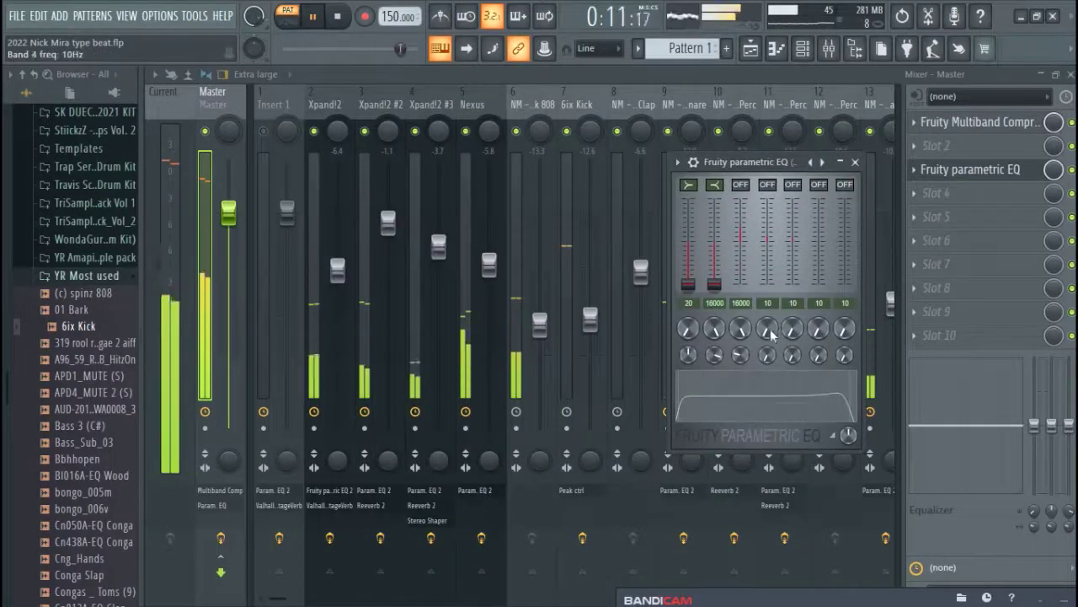
Step: Turn band 4 of the master's parametric EQ into a peaking cut at 352 Hz with a level of about -3.6 dB
left_click_drag(766, 328, 767, 309)
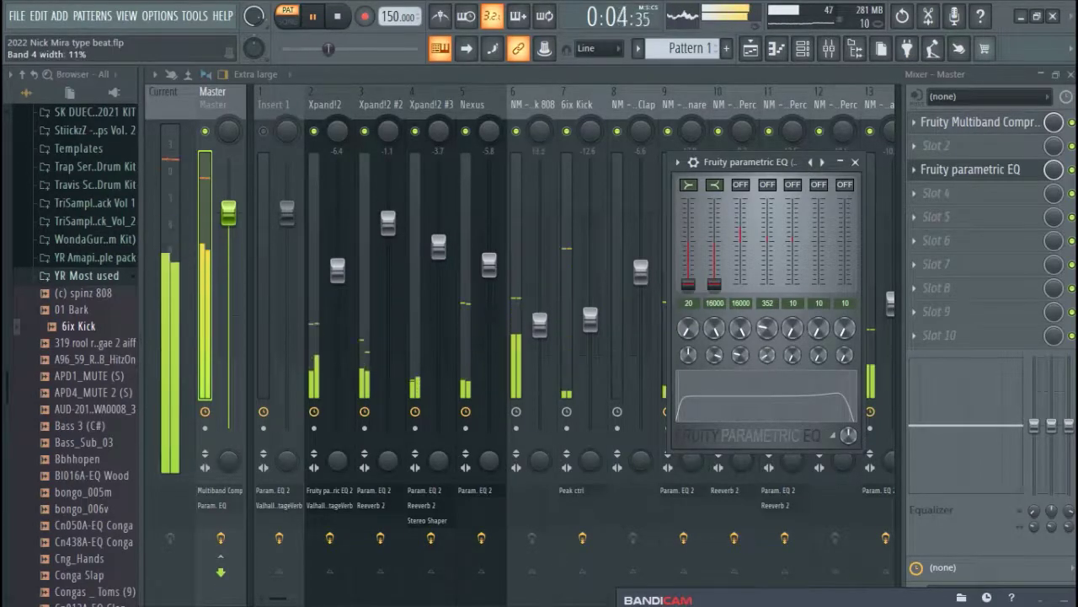
left_click(765, 183)
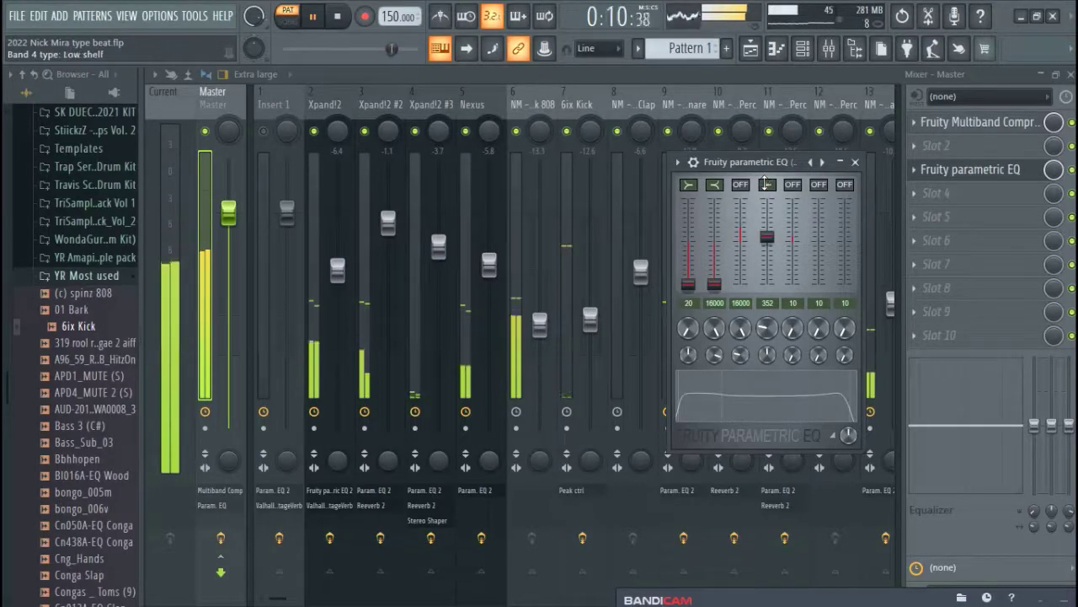
left_click(764, 184)
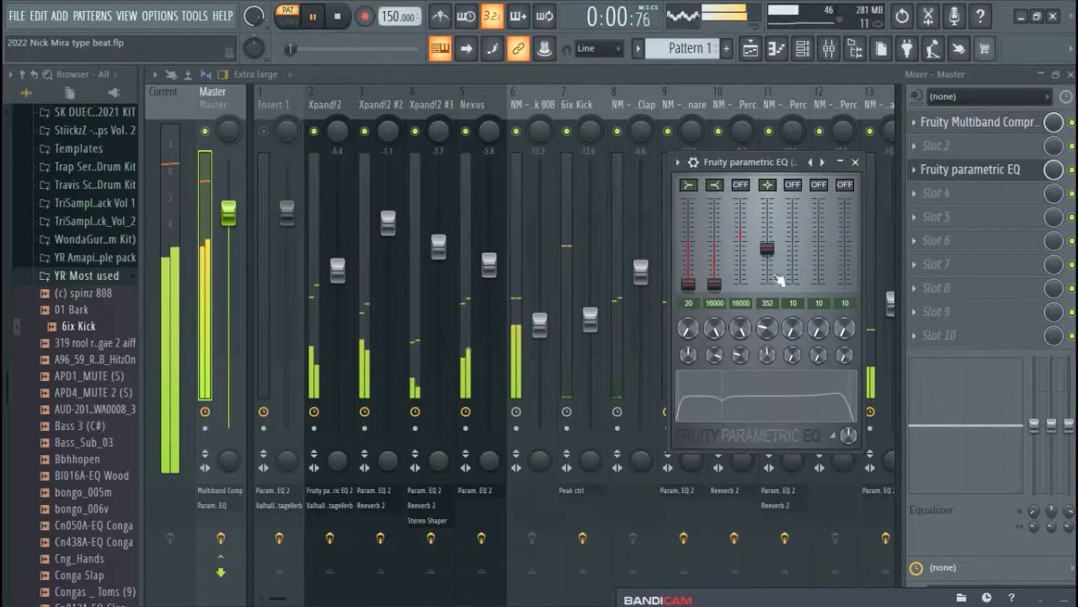
left_click_drag(767, 249, 768, 252)
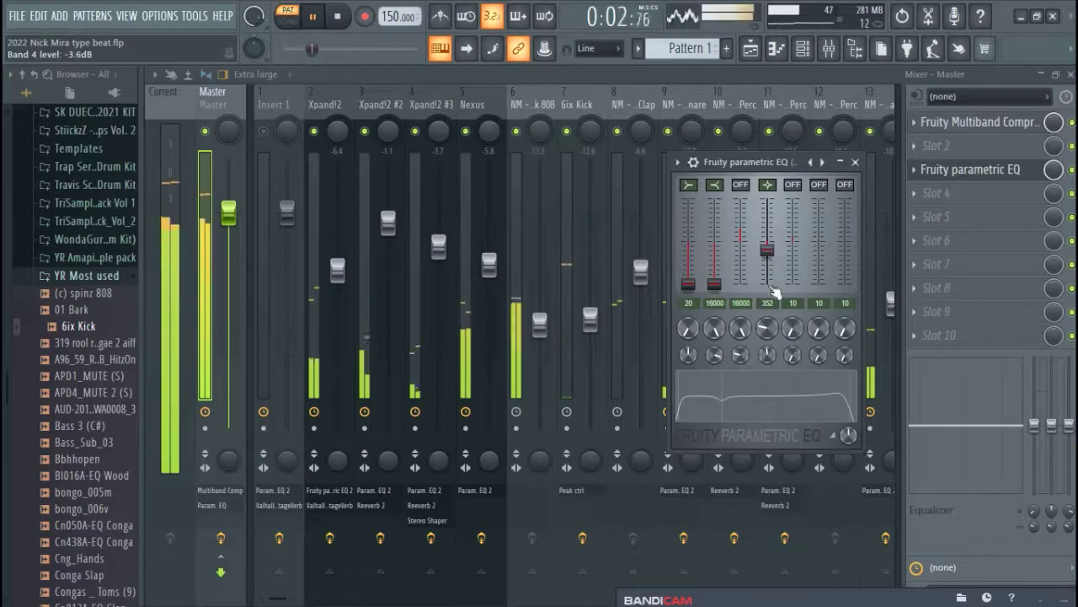
left_click_drag(767, 354, 766, 356)
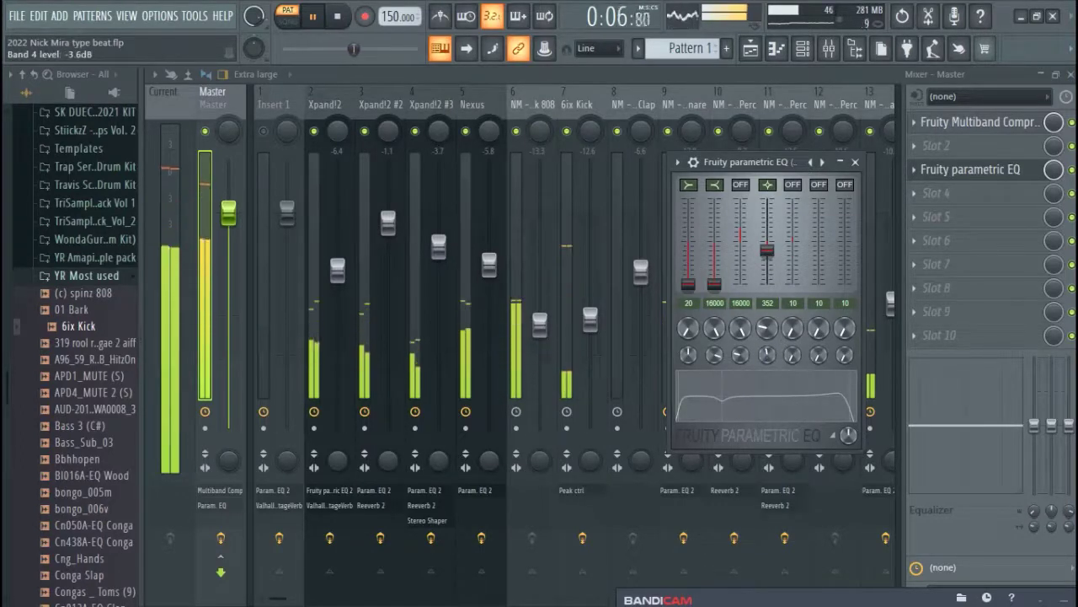
left_click_drag(767, 249, 773, 256)
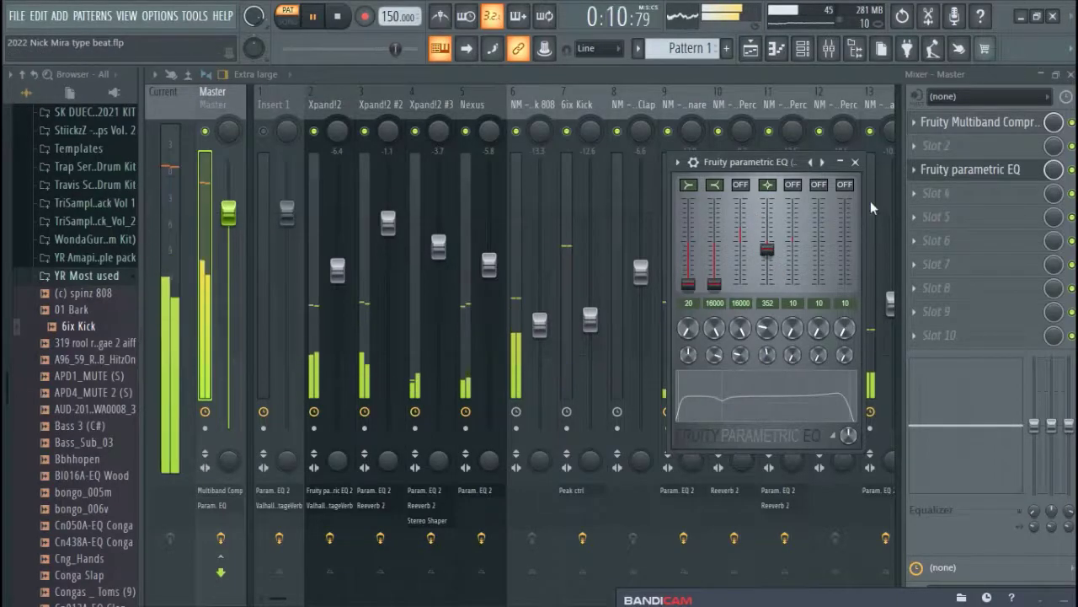
left_click(855, 162)
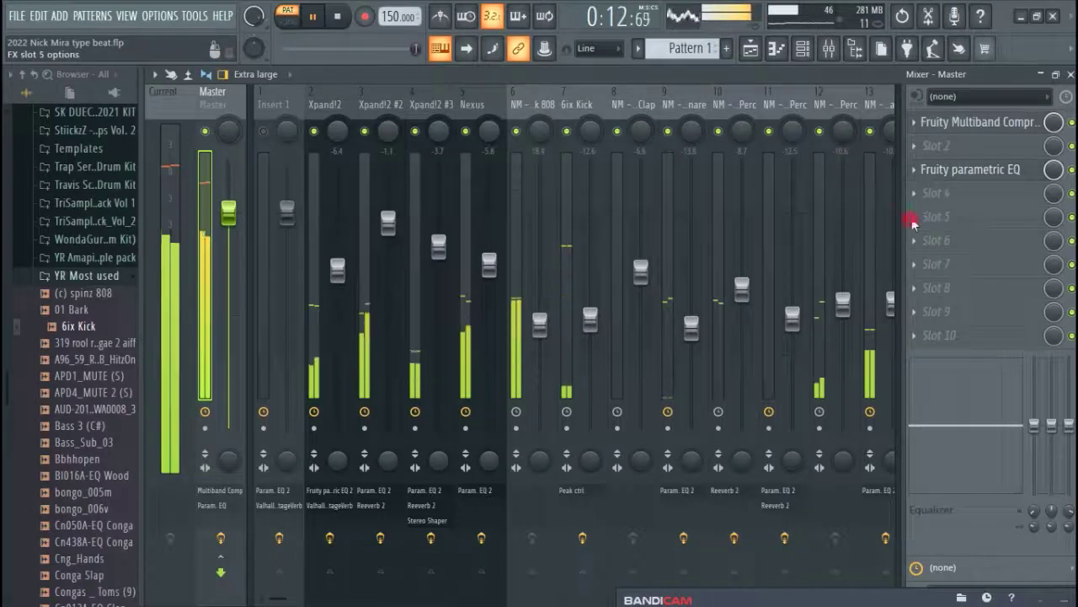
Step: Add Fruity Balance to the master's slot 5 and move it down to slot 6
left_click(925, 221)
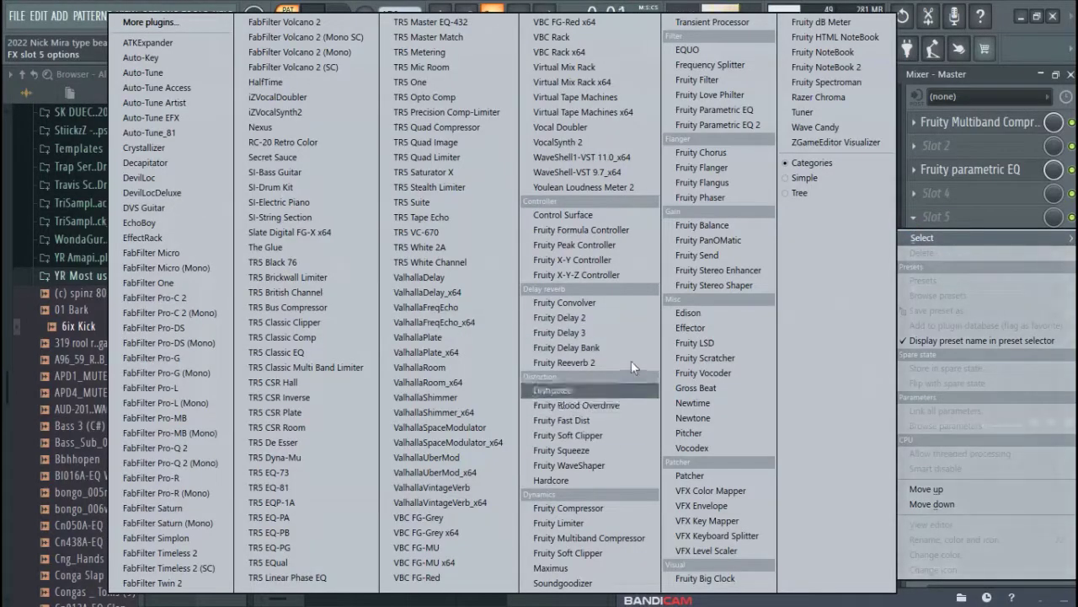
left_click(704, 225)
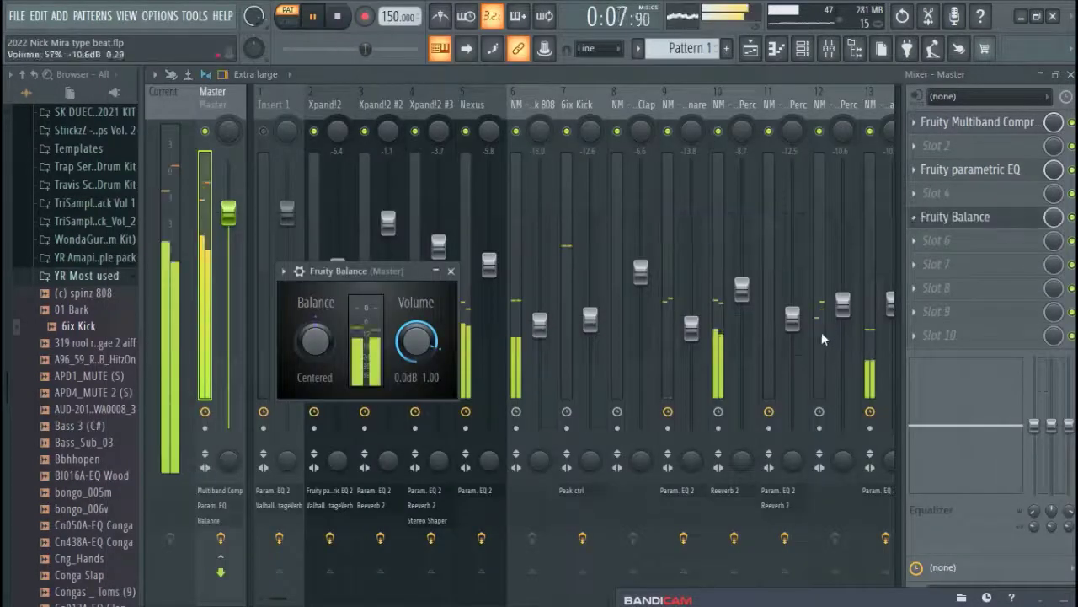
left_click(918, 222)
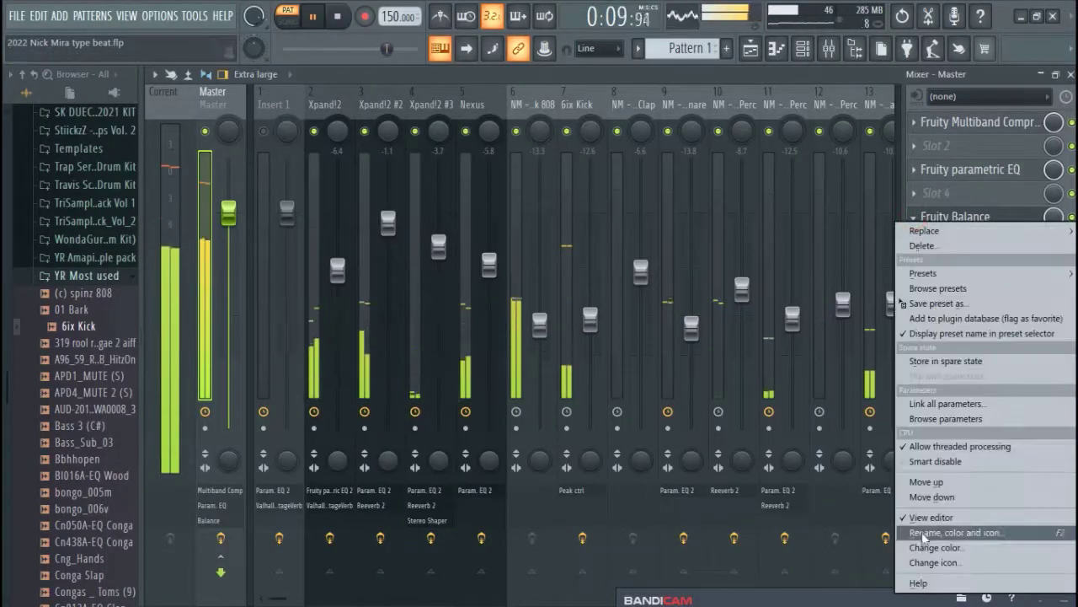
left_click(922, 169)
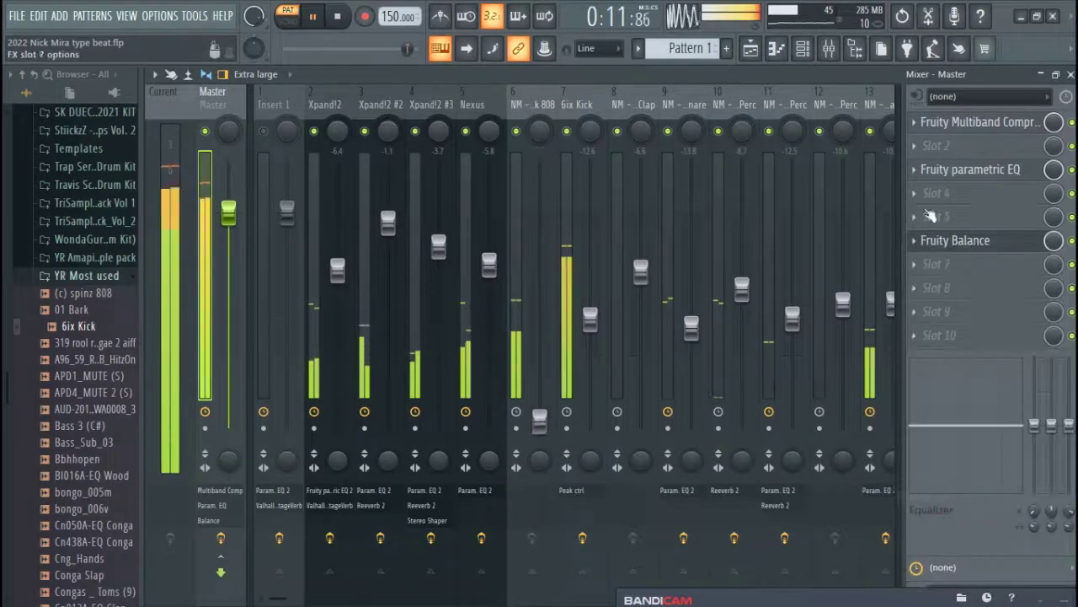
Step: Move the master's Fruity Parametric EQ down to slot 5 and Fruity Balance down to slot 7
left_click(922, 173)
left_click(939, 456)
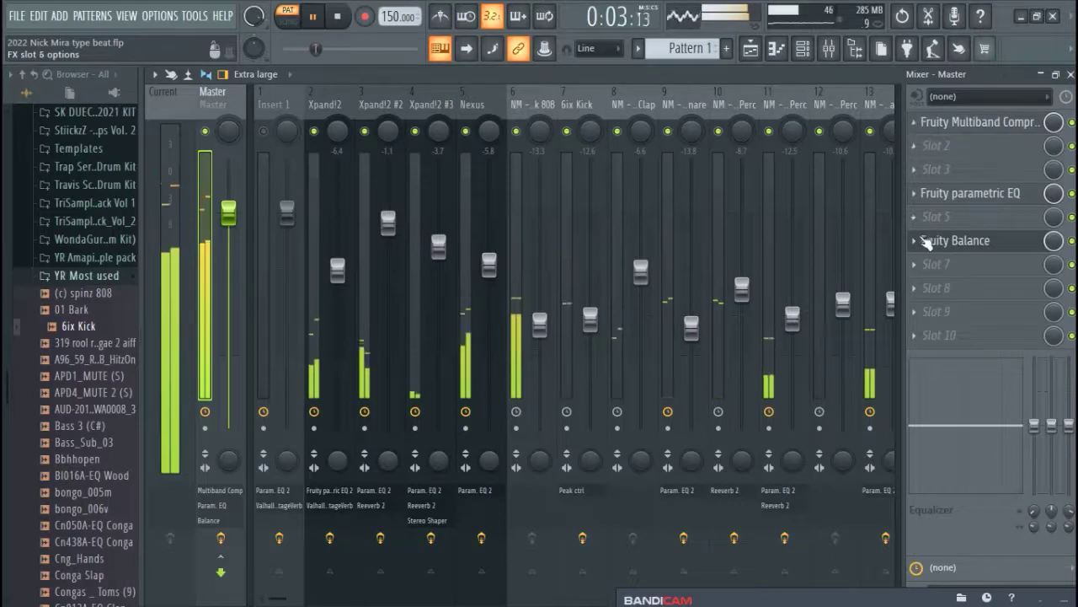
left_click(911, 245)
left_click(946, 498)
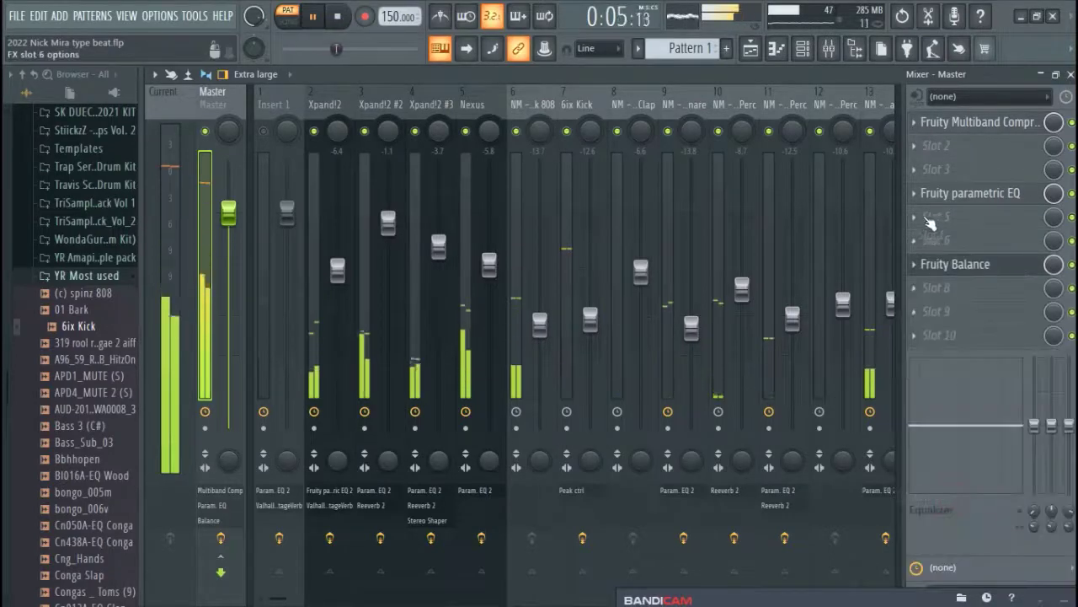
left_click(914, 193)
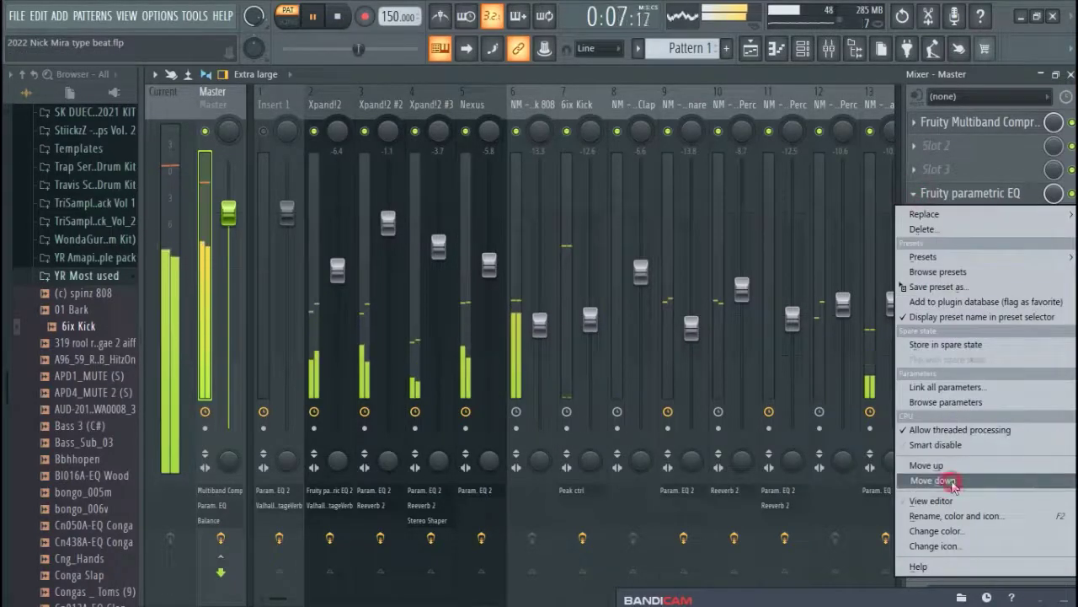
left_click(927, 481)
Step: Move the master's Fruity Multiband Compressor down to slot 3, leaving the first two slots empty
left_click(915, 122)
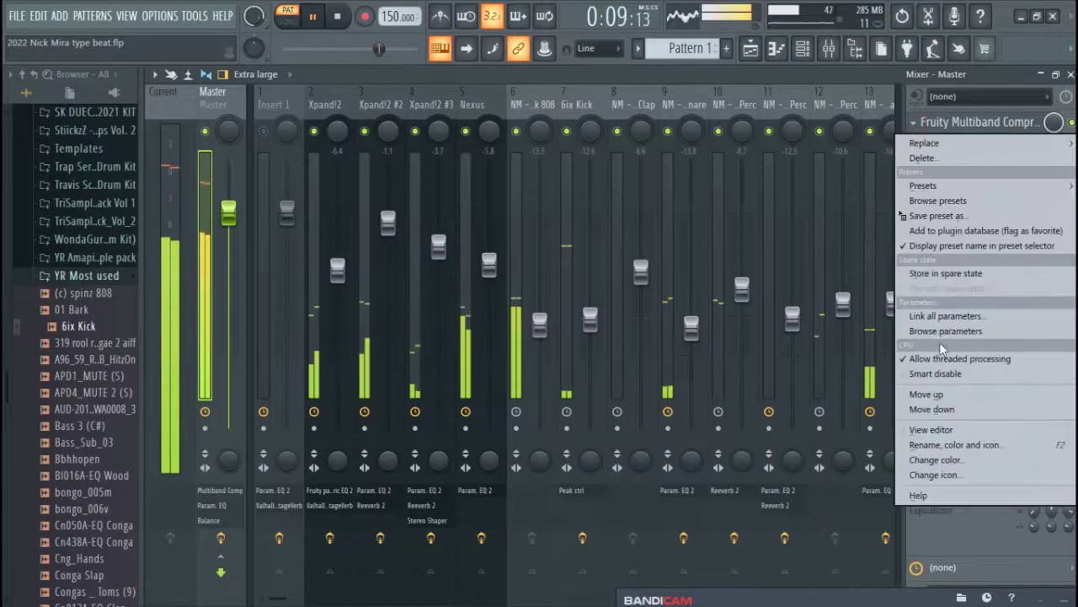
left_click(933, 406)
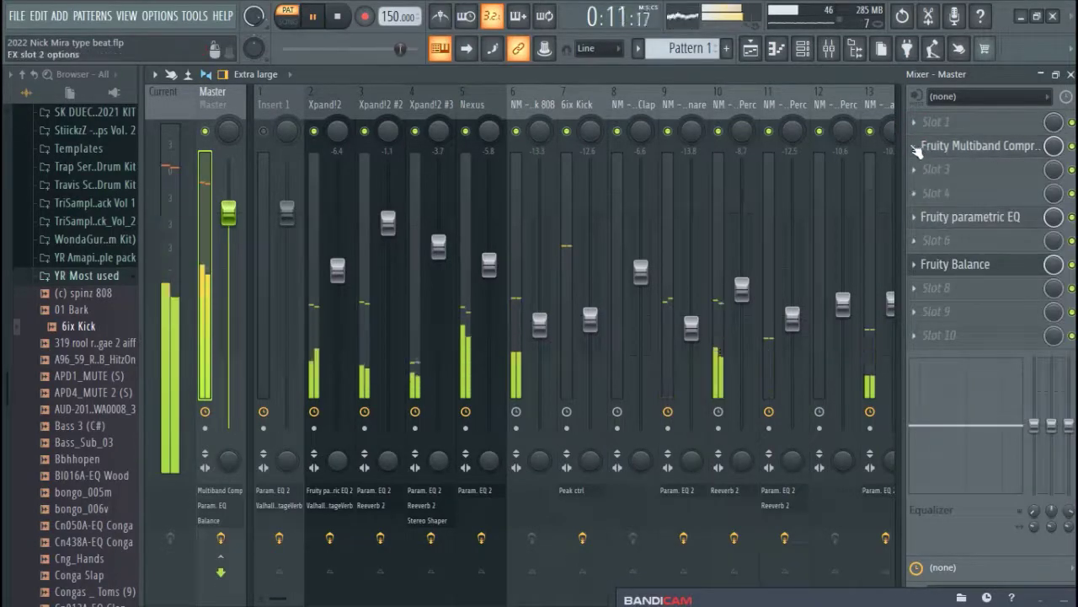
left_click(916, 146)
left_click(936, 430)
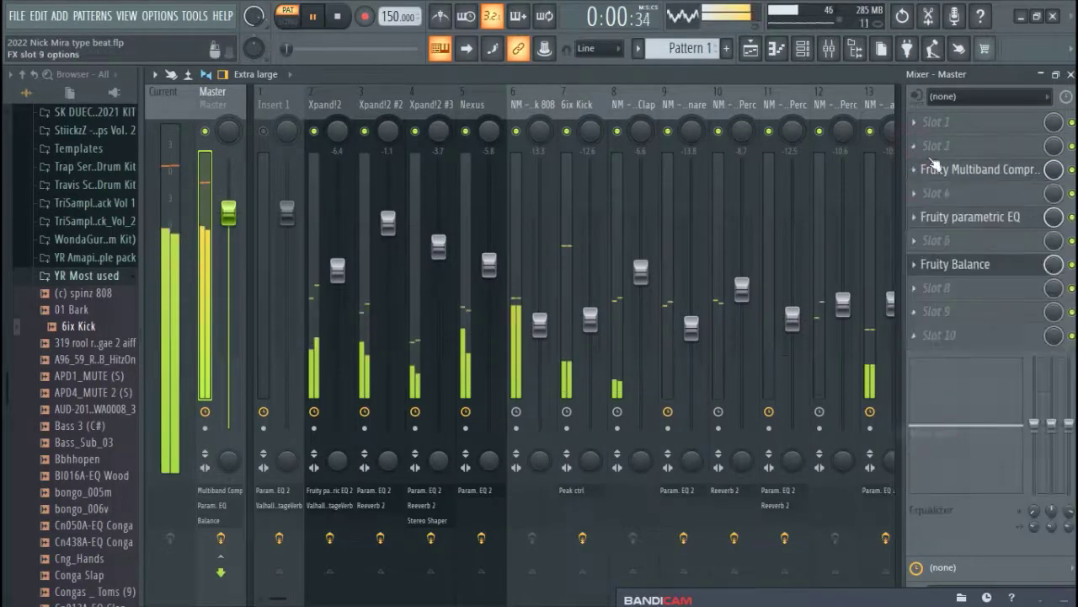
Step: Add Fruity Stereo Enhancer to the master's first slot and set its stereo separation to about 11% separated
left_click(924, 126)
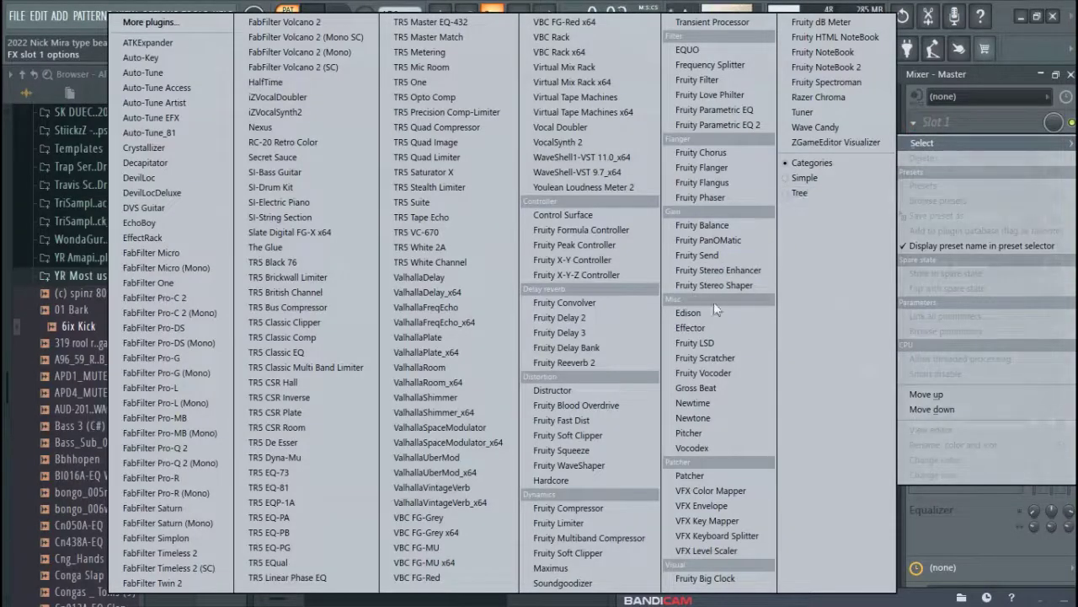
left_click(725, 269)
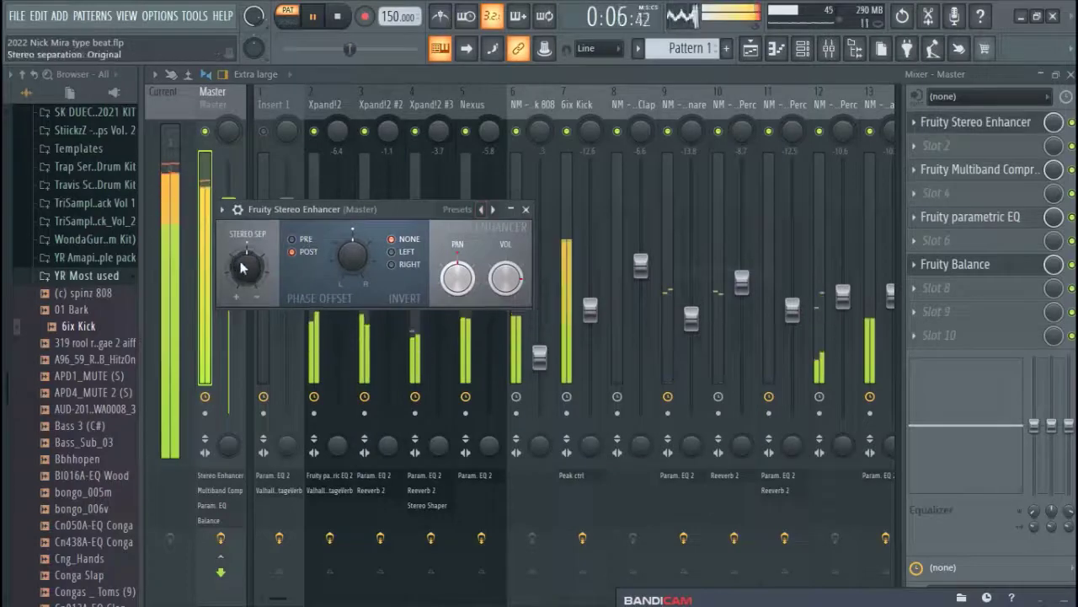
left_click_drag(246, 266, 246, 262)
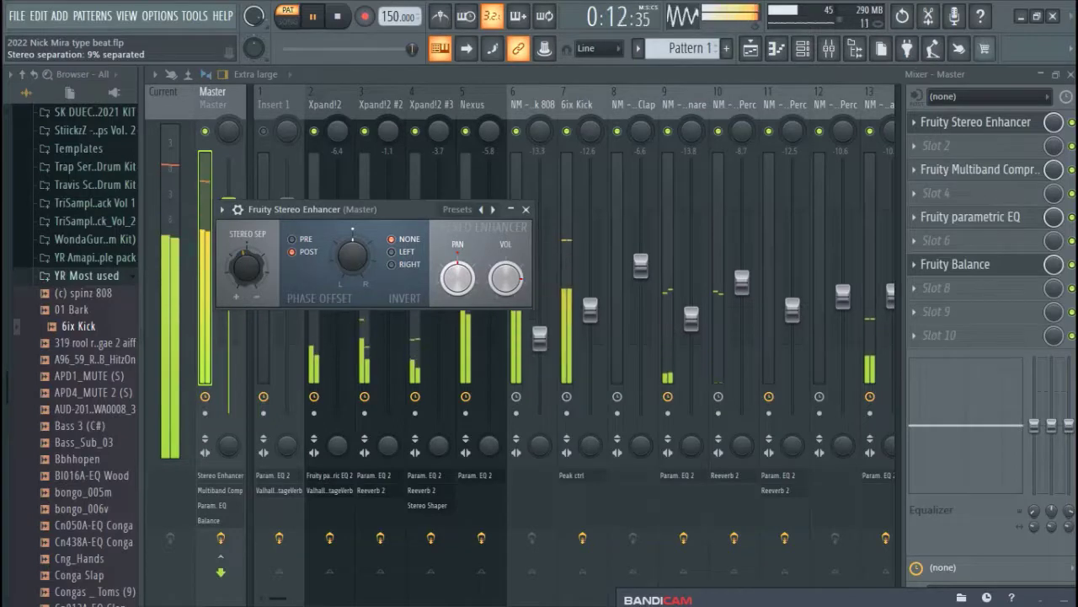
left_click_drag(246, 266, 246, 262)
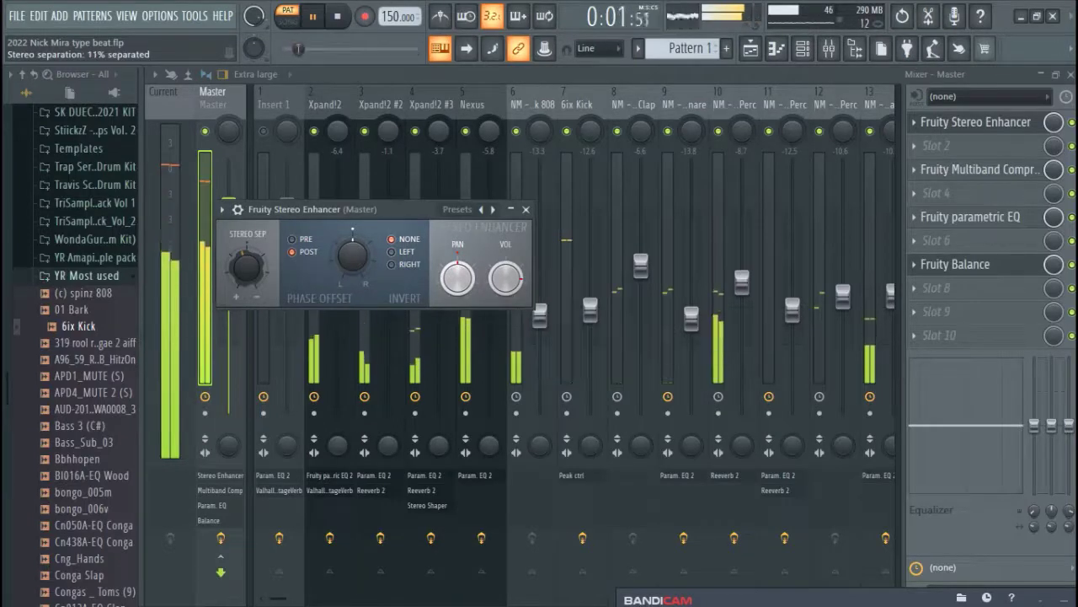
left_click_drag(246, 266, 246, 263)
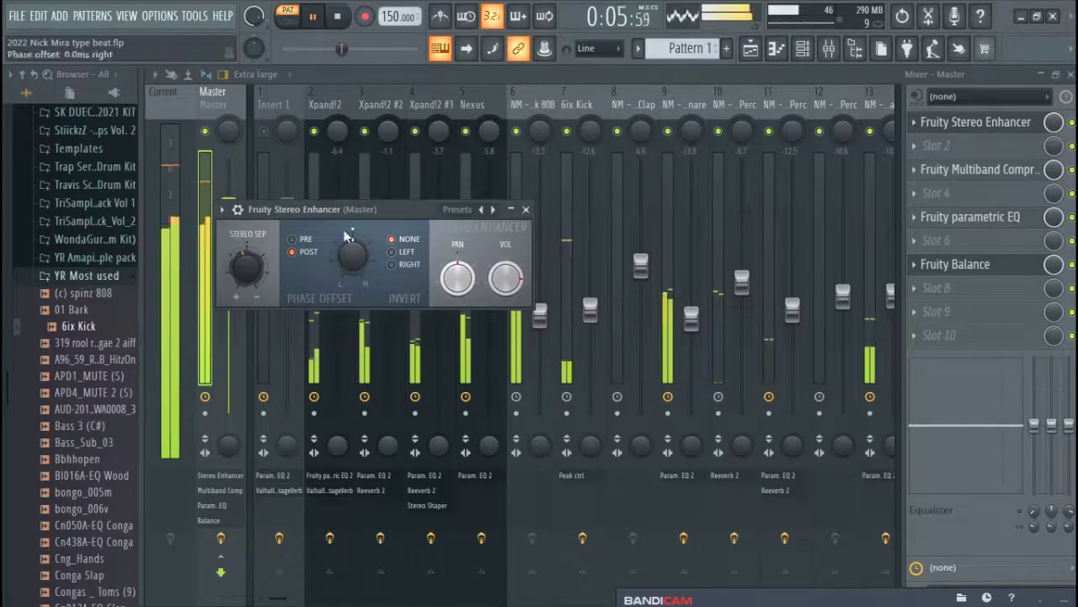
key("Escape")
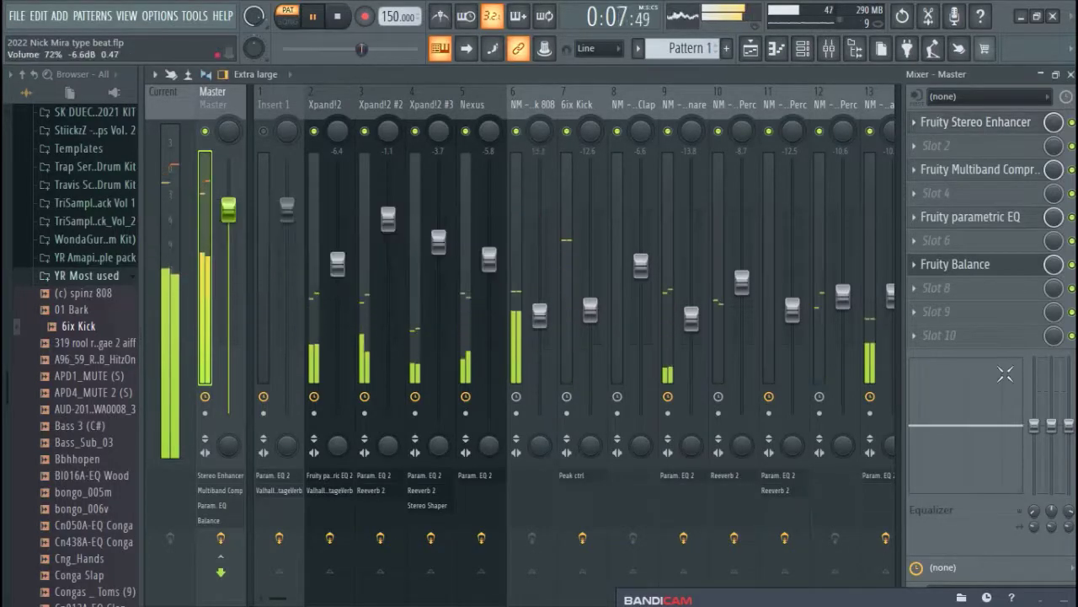
Step: Add Fruity Soft Clipper to the master's slot 9 and move its window clear of the mixer tracks
left_click(918, 313)
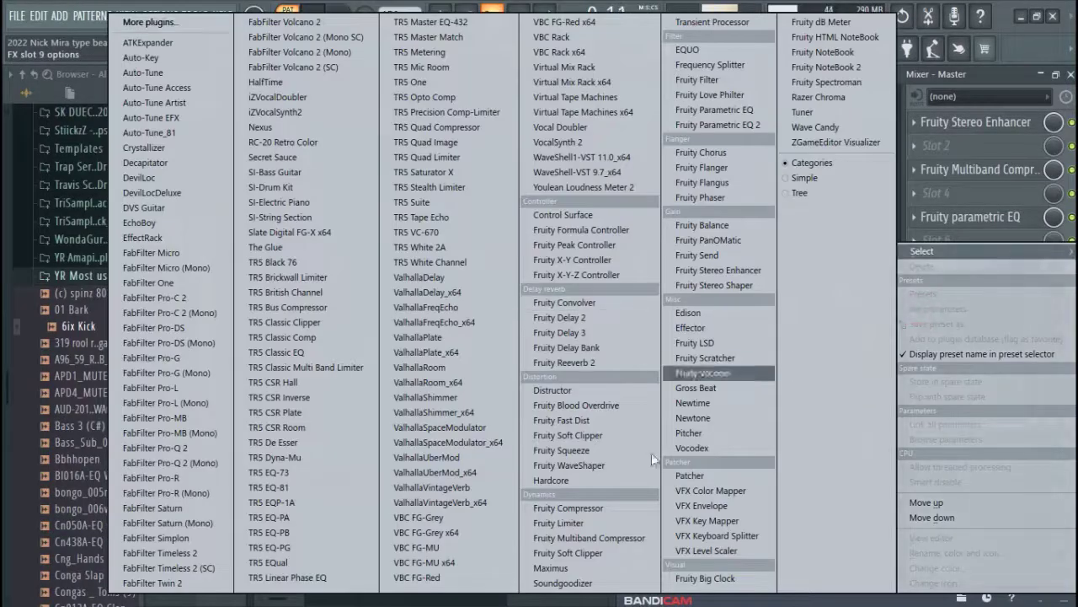
left_click(567, 553)
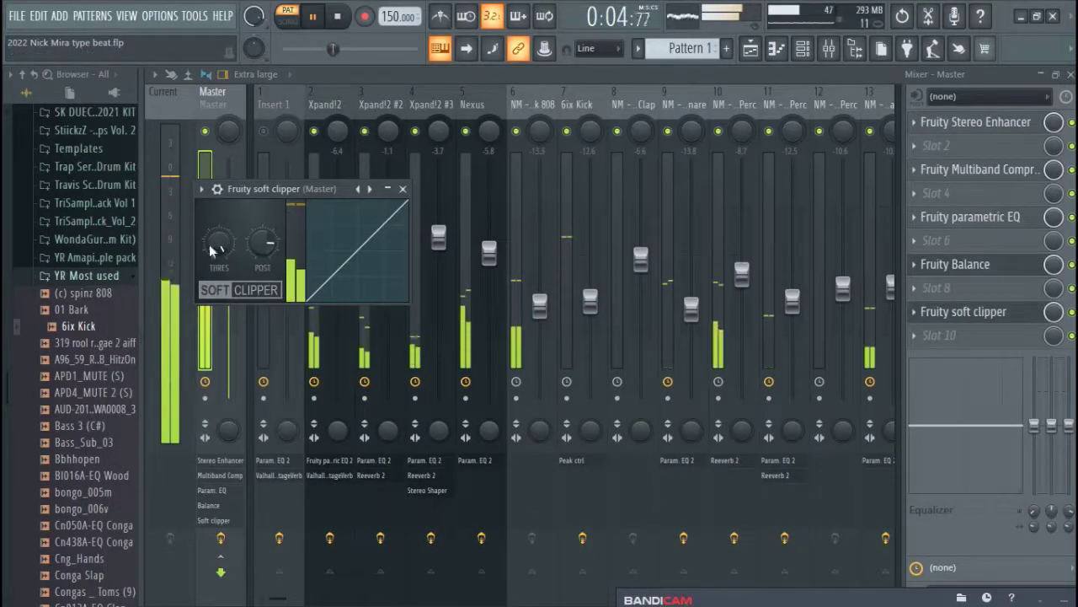
left_click(292, 185)
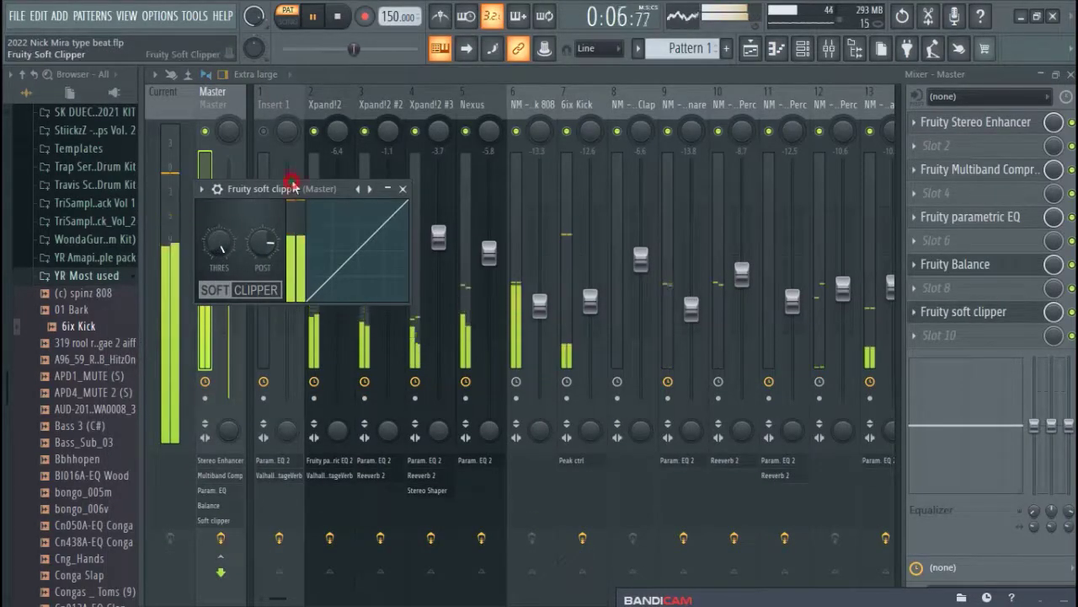
left_click_drag(293, 185, 967, 353)
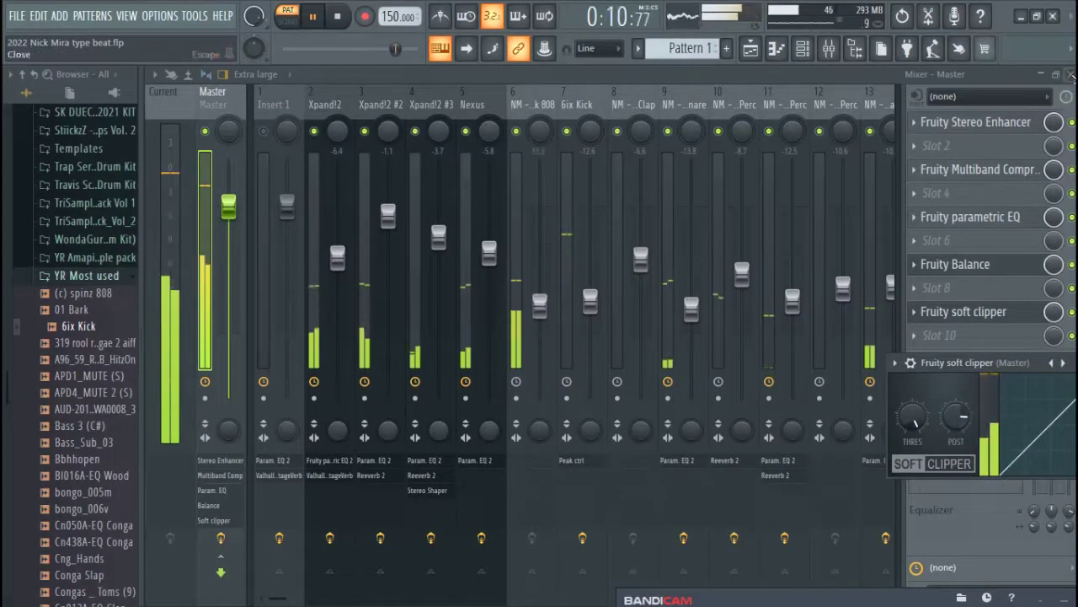
Step: Close the mixer, the channel rack and all open plugin windows to clear the workspace
left_click(1070, 74)
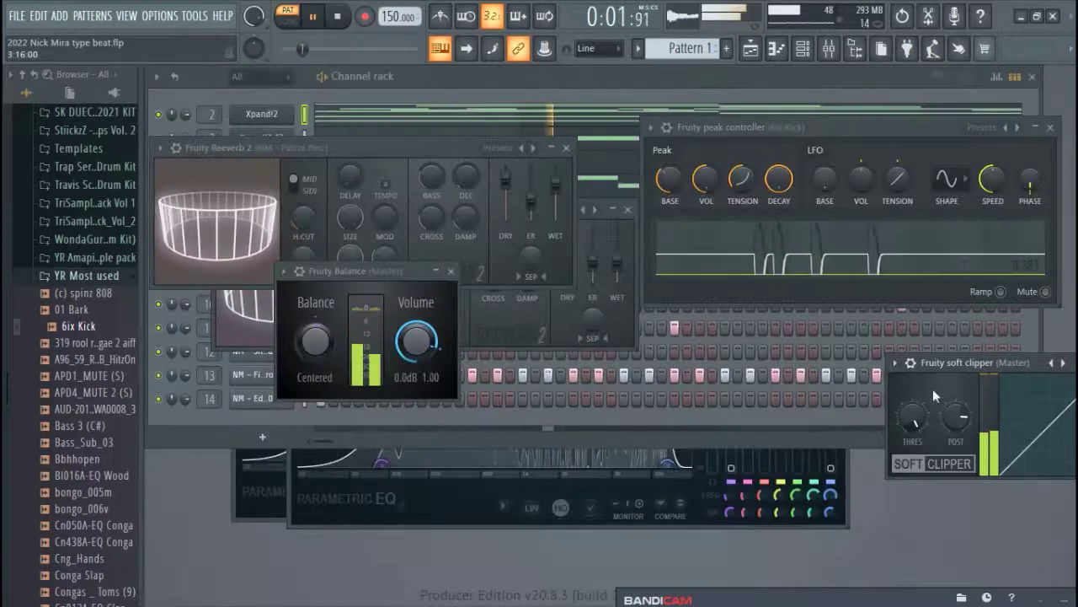
left_click_drag(960, 362, 720, 388)
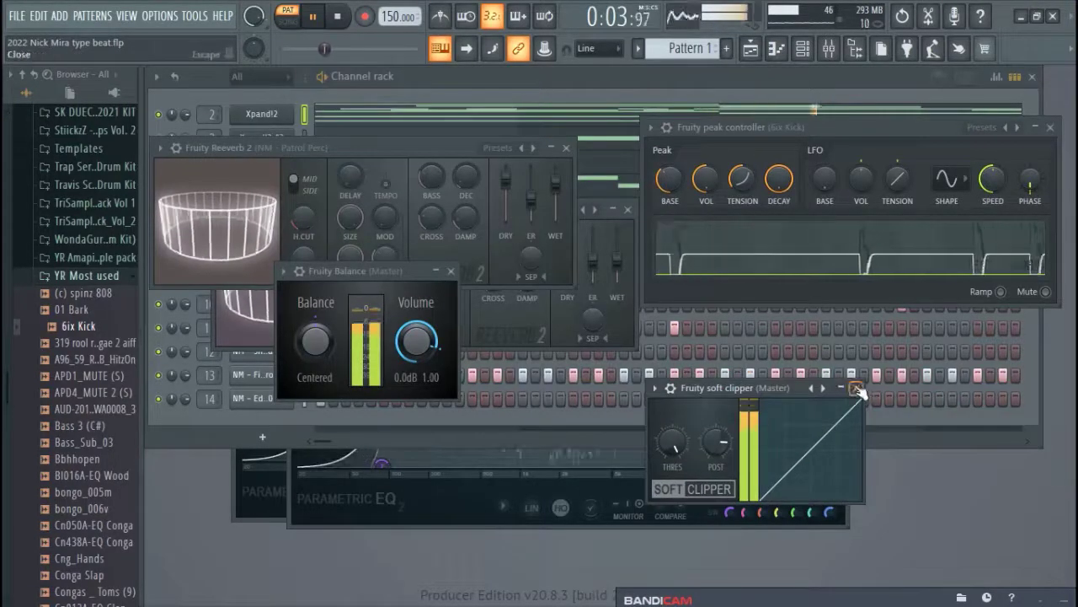
left_click(857, 389)
left_click(450, 271)
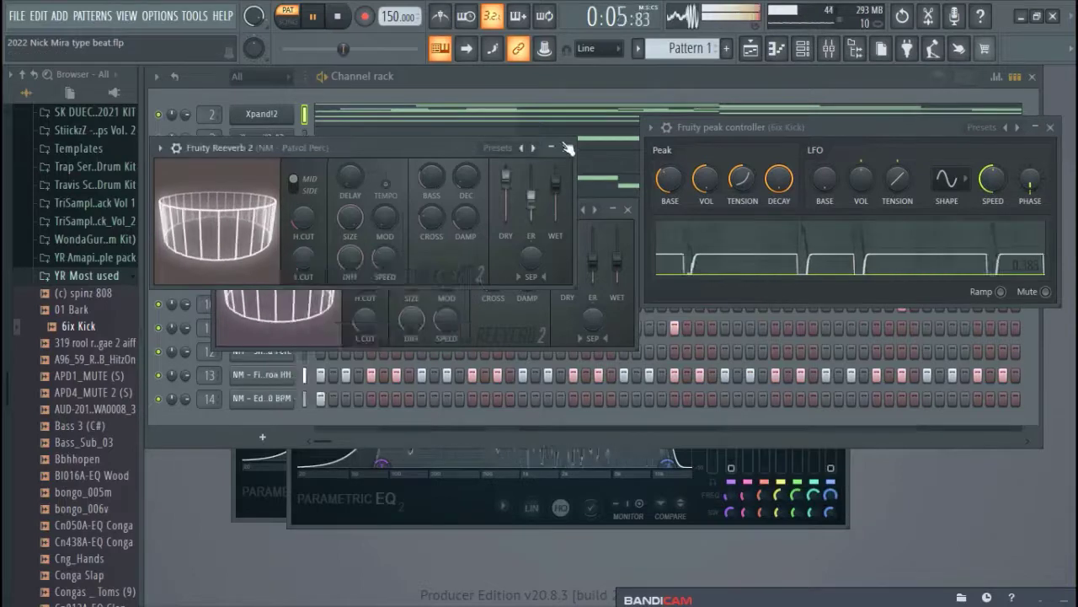
left_click(567, 148)
left_click(626, 209)
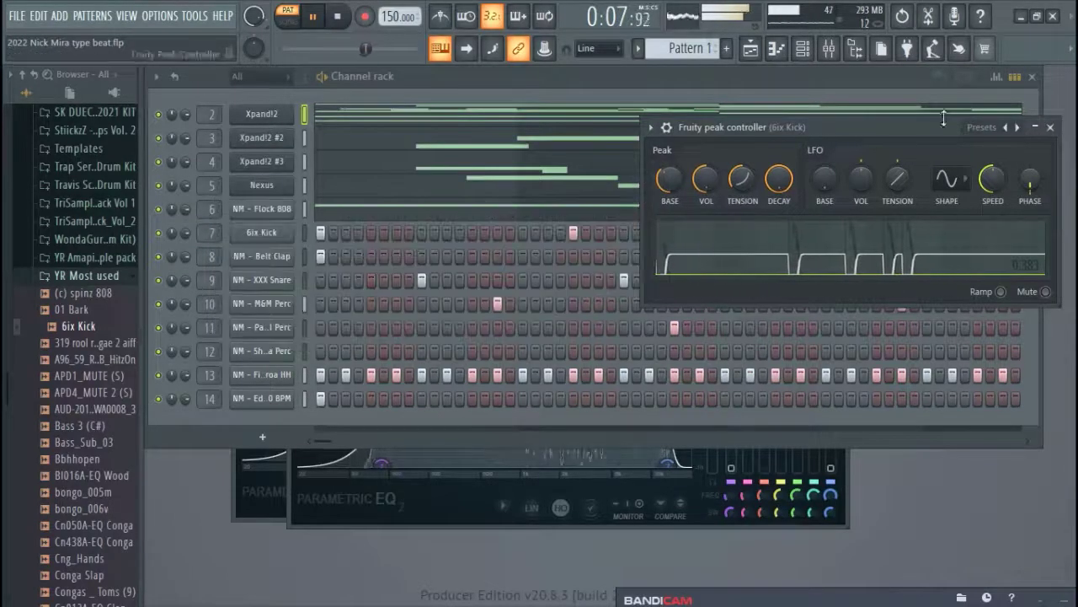
left_click(1050, 128)
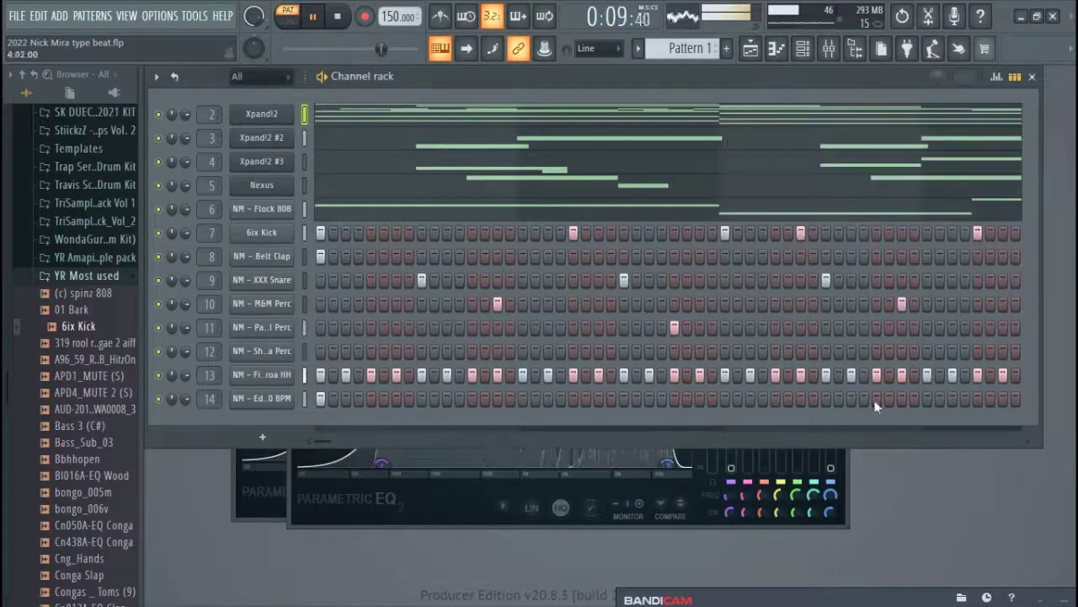
left_click(803, 521)
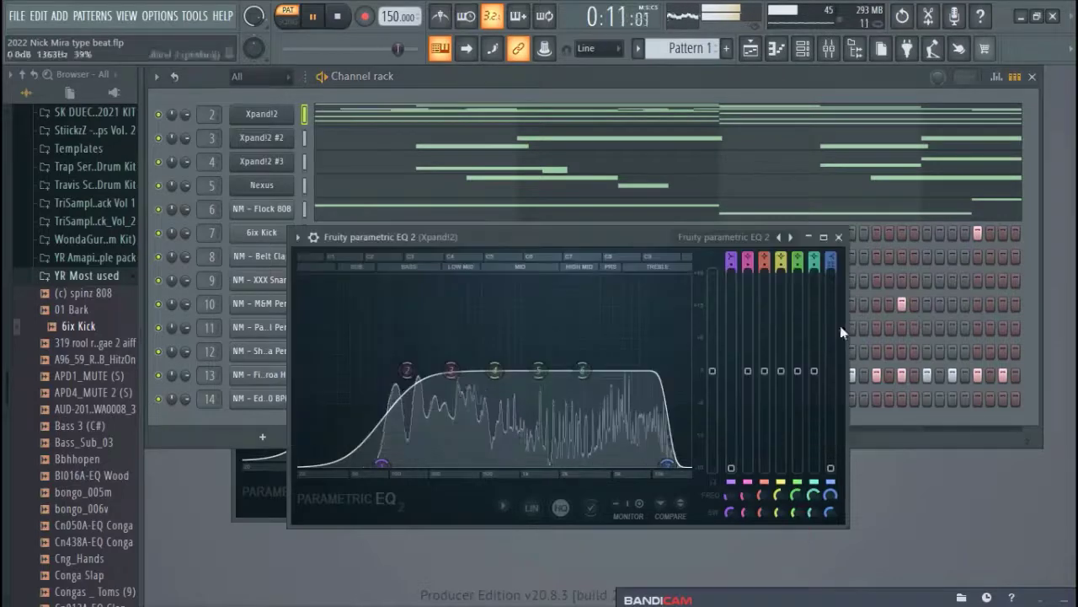
left_click(838, 238)
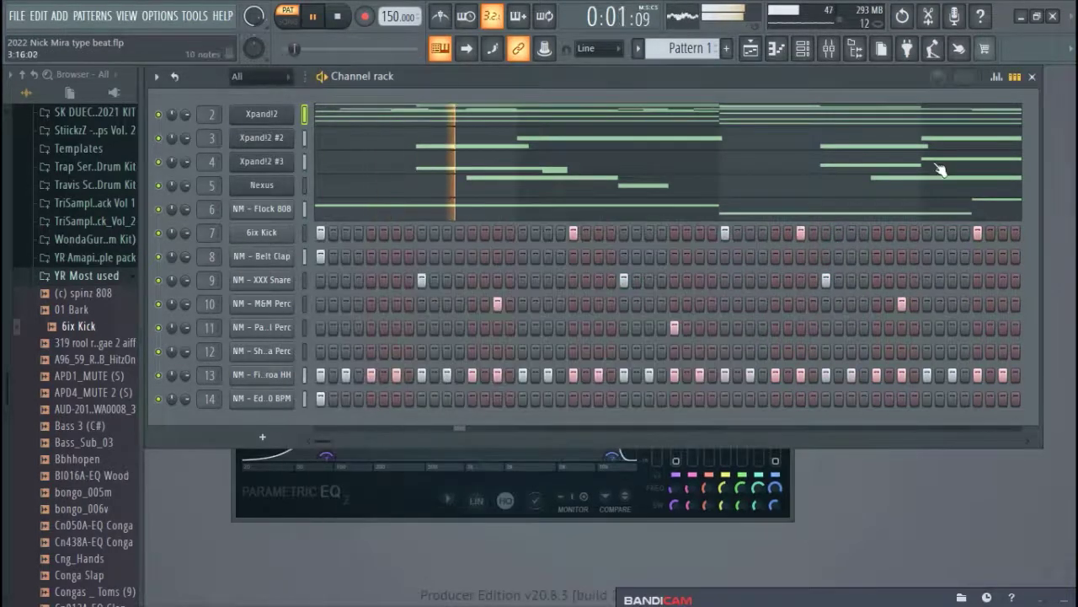
left_click(1031, 76)
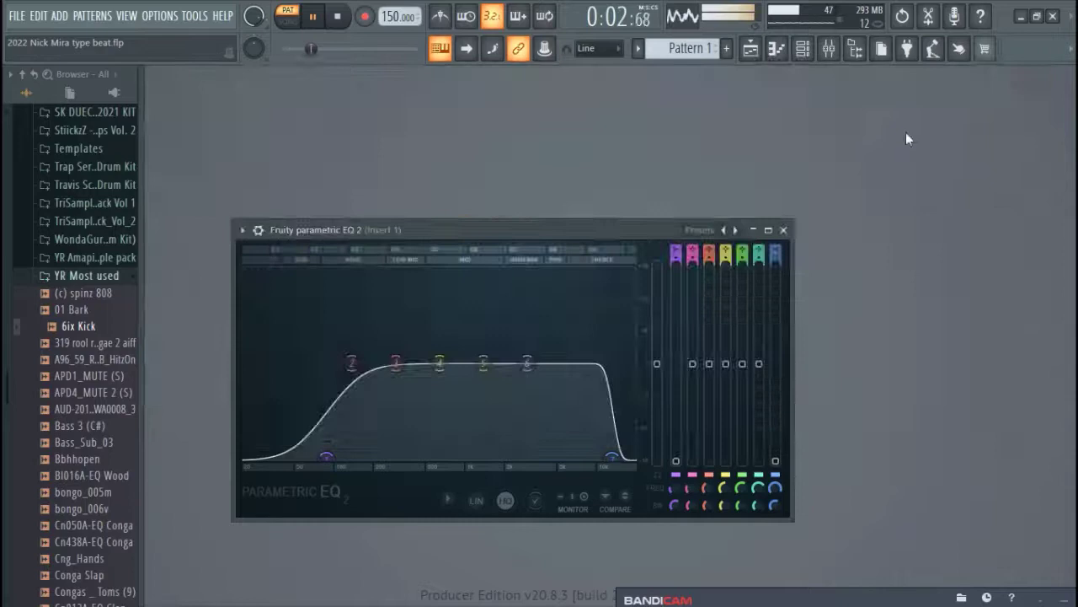
left_click(783, 229)
Step: Open the playlist and split Pattern 1 by channel into separate patterns
left_click(750, 48)
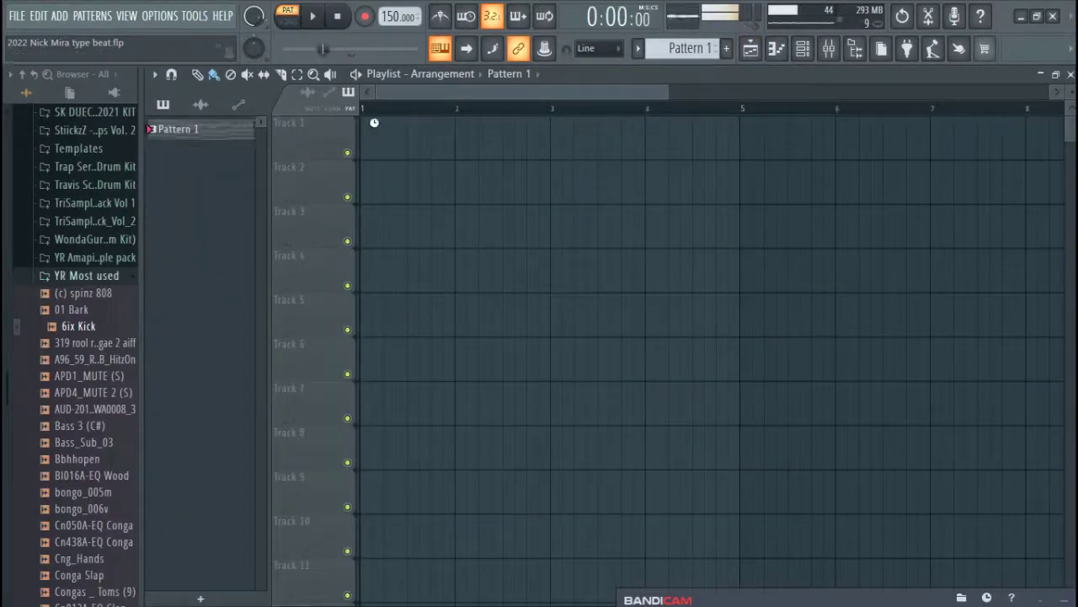
right_click(219, 133)
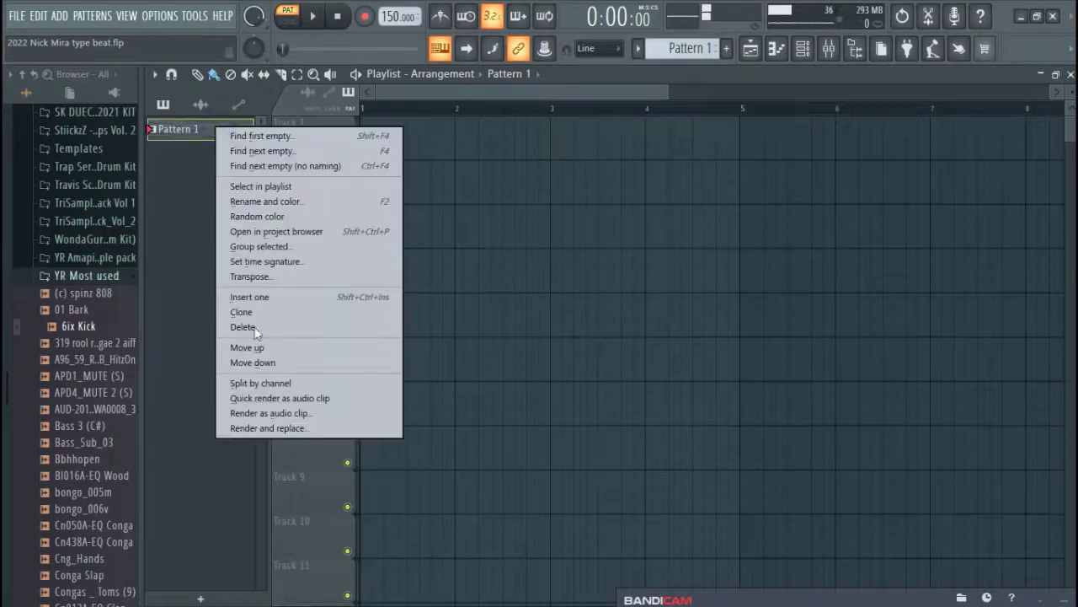
left_click(246, 384)
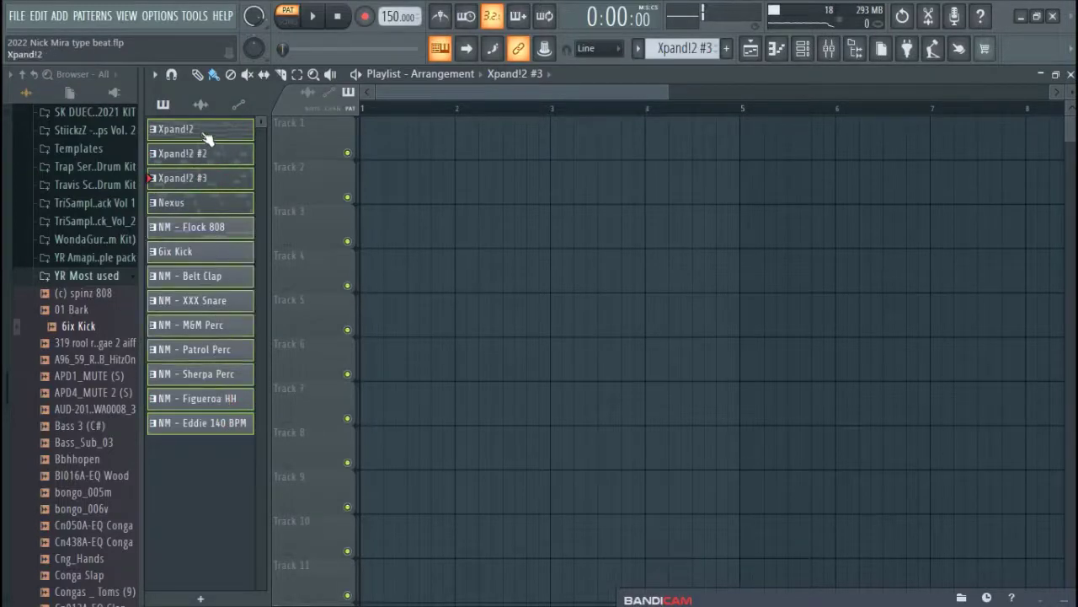
key("F2")
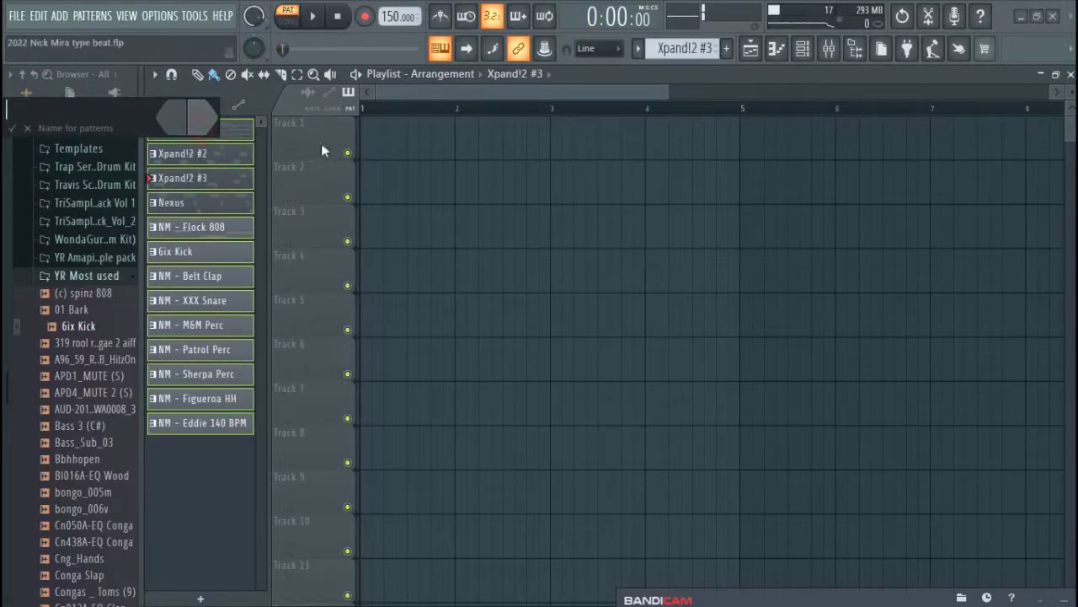
left_click(36, 137)
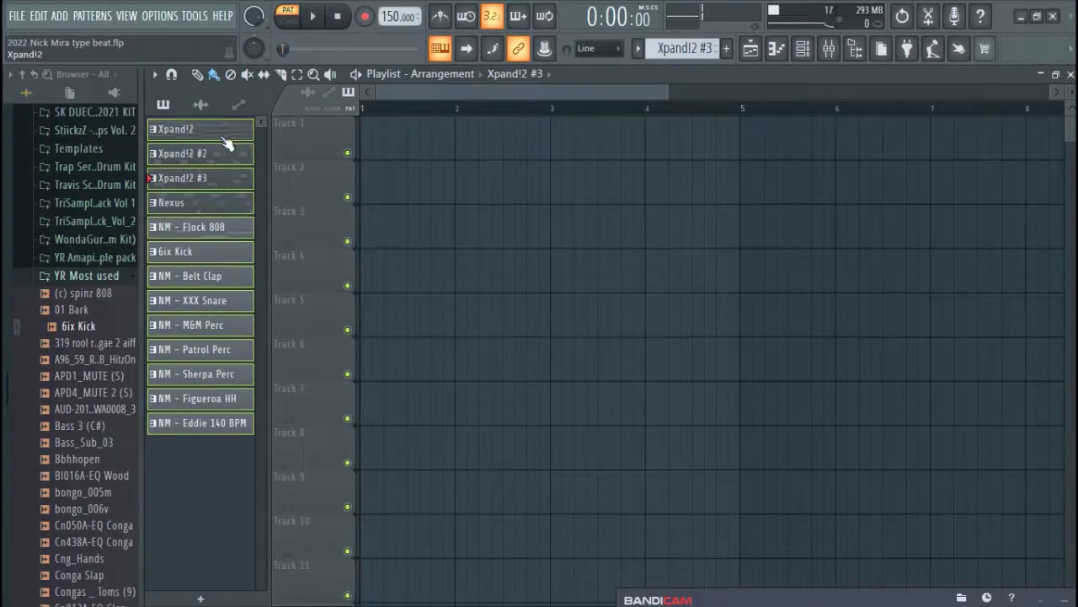
right_click(227, 143)
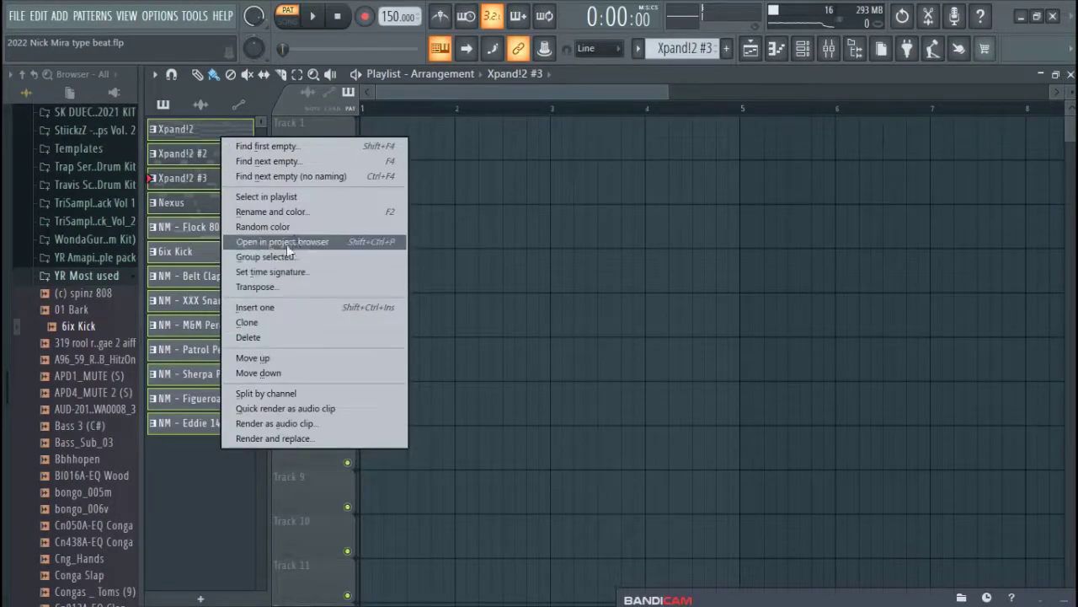
right_click(325, 123)
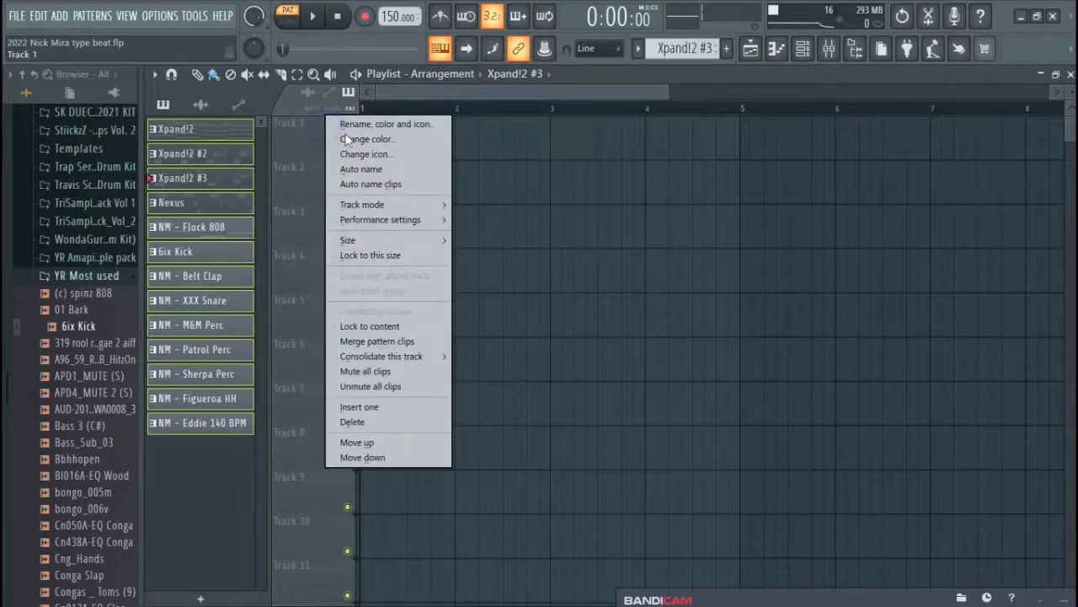
left_click(371, 169)
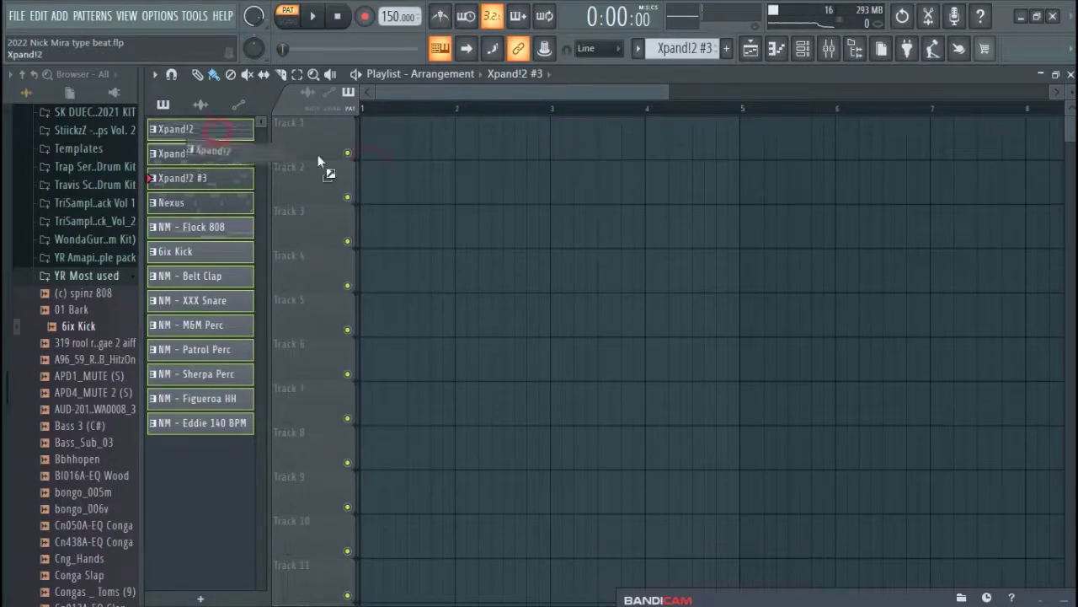
Step: Place all the split patterns in the playlist from bar 1, one per track from Track 1, and auto-name the first track
left_click_drag(352, 138, 364, 148)
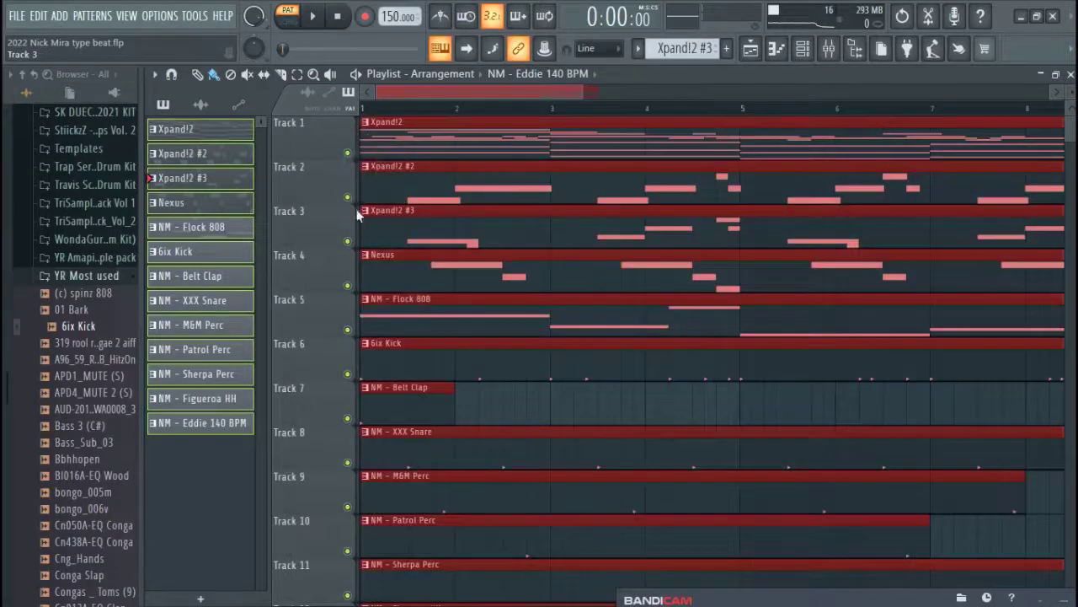
right_click(317, 119)
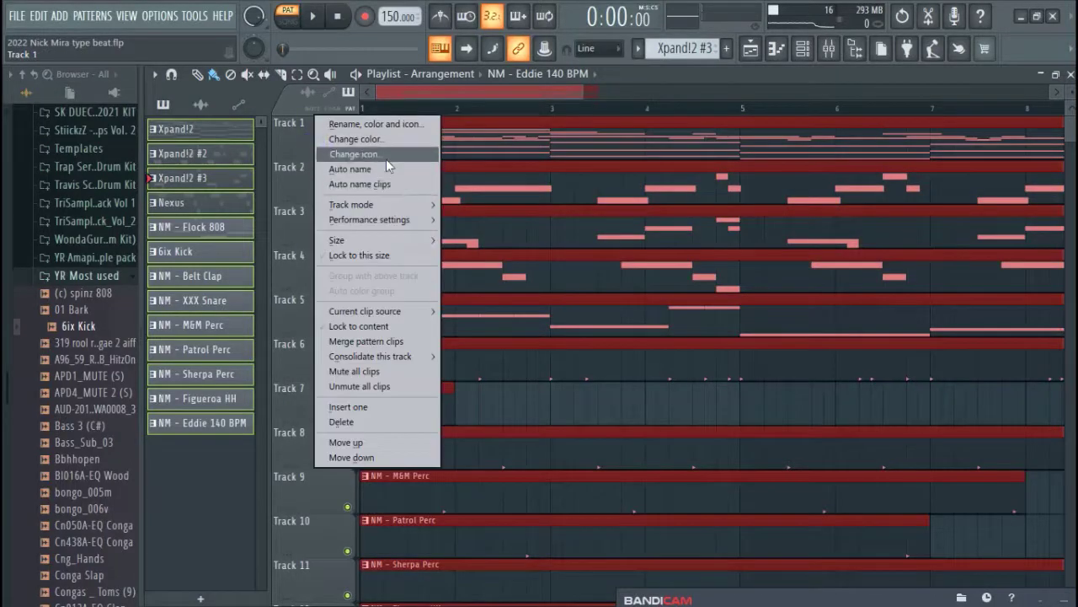
left_click(387, 169)
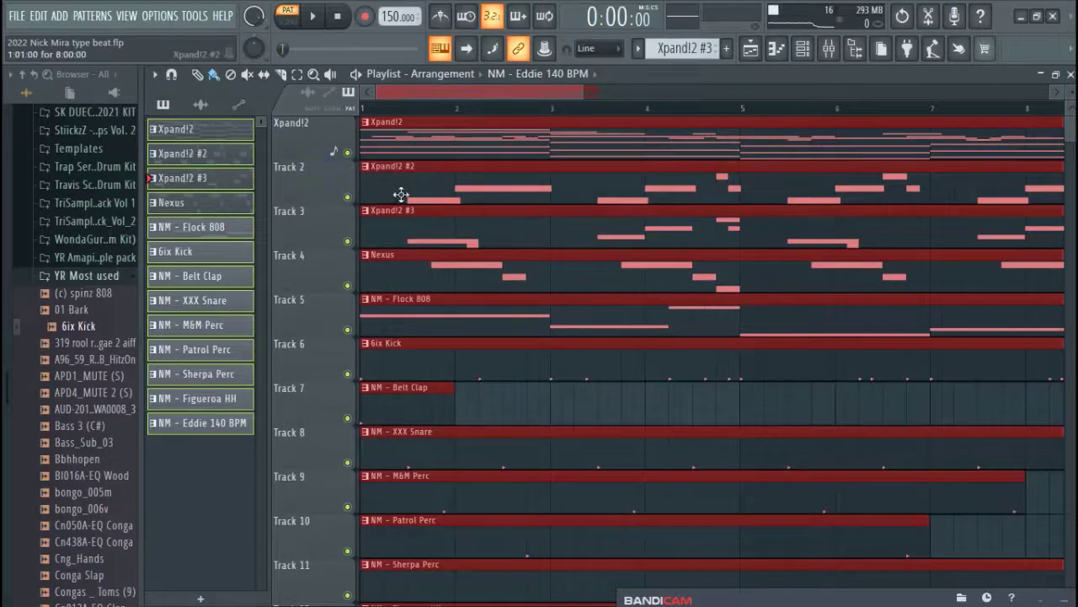
Step: Assign random colors to all the selected patterns
right_click(207, 126)
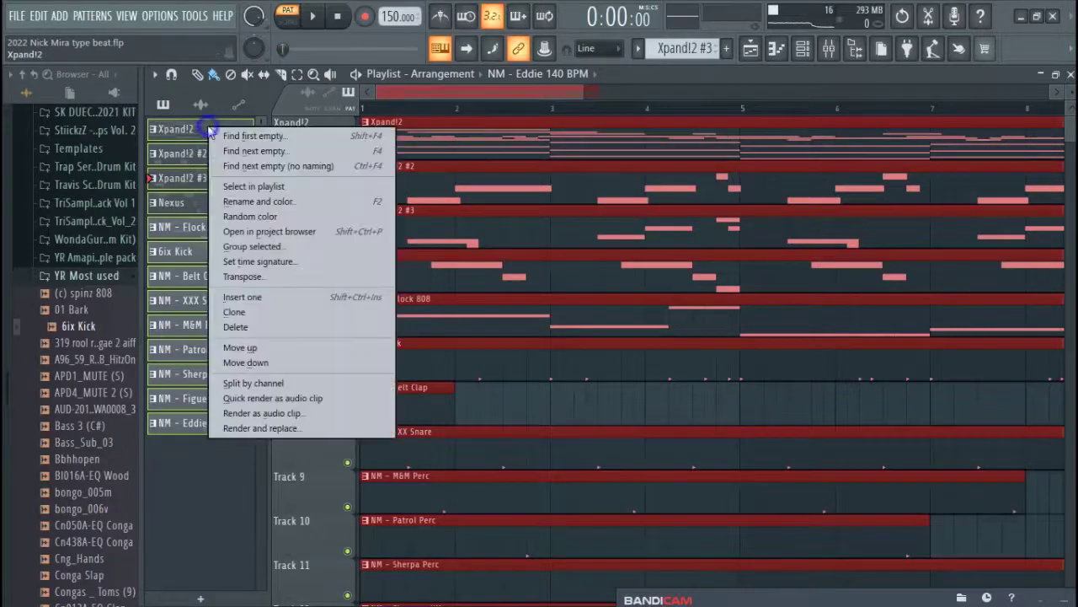
left_click(268, 215)
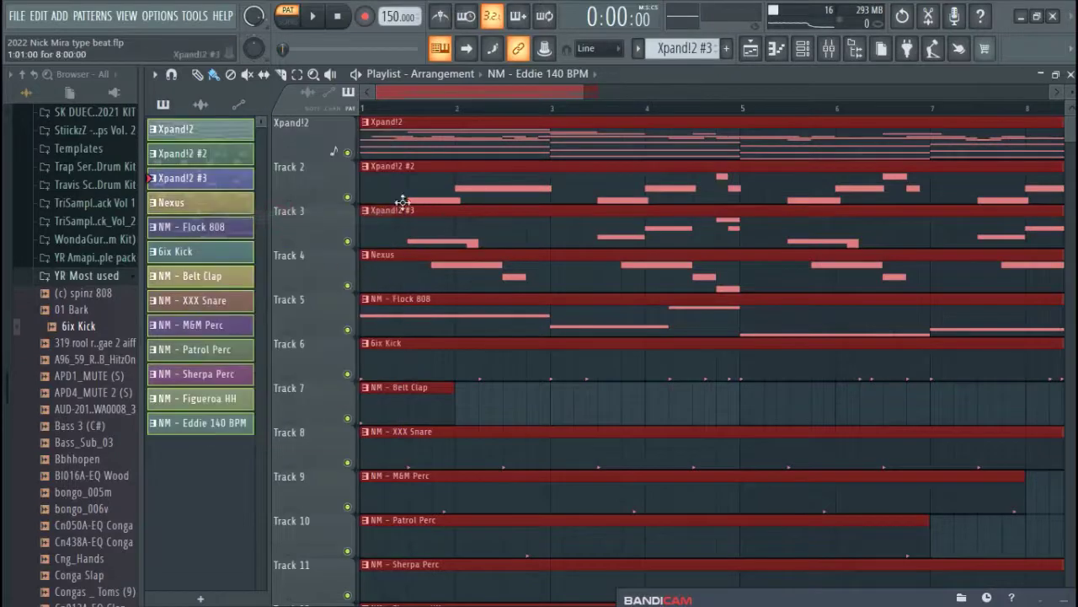
double_click(331, 143)
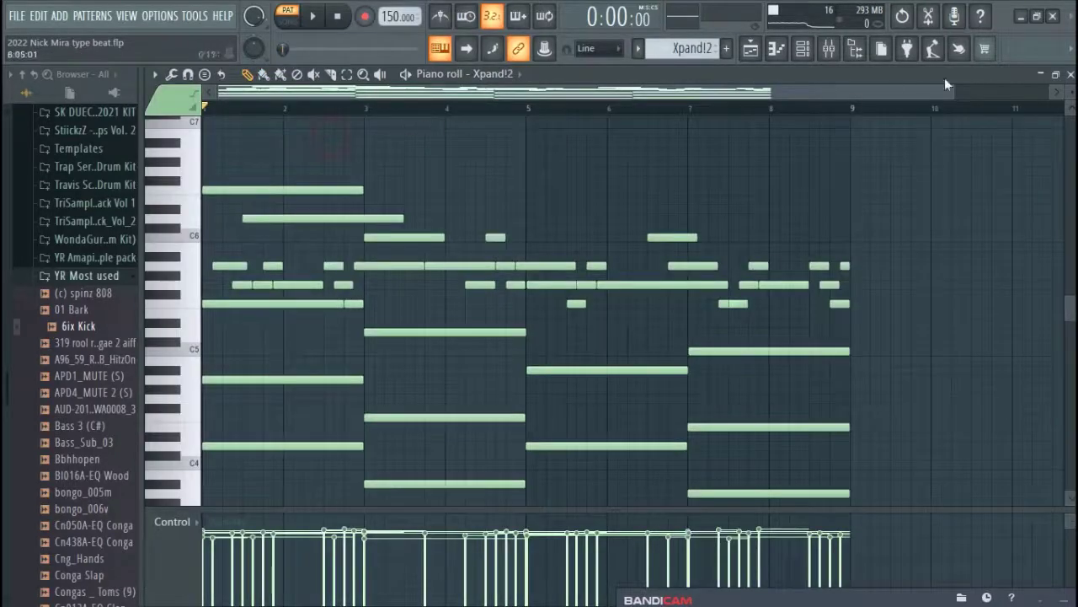
left_click(1070, 75)
Step: Duplicate the eight-bar block of all pattern clips six times in a row, filling the arrangement up to bar 57
left_click_drag(581, 94, 599, 93)
scroll(707, 244, "down", 2)
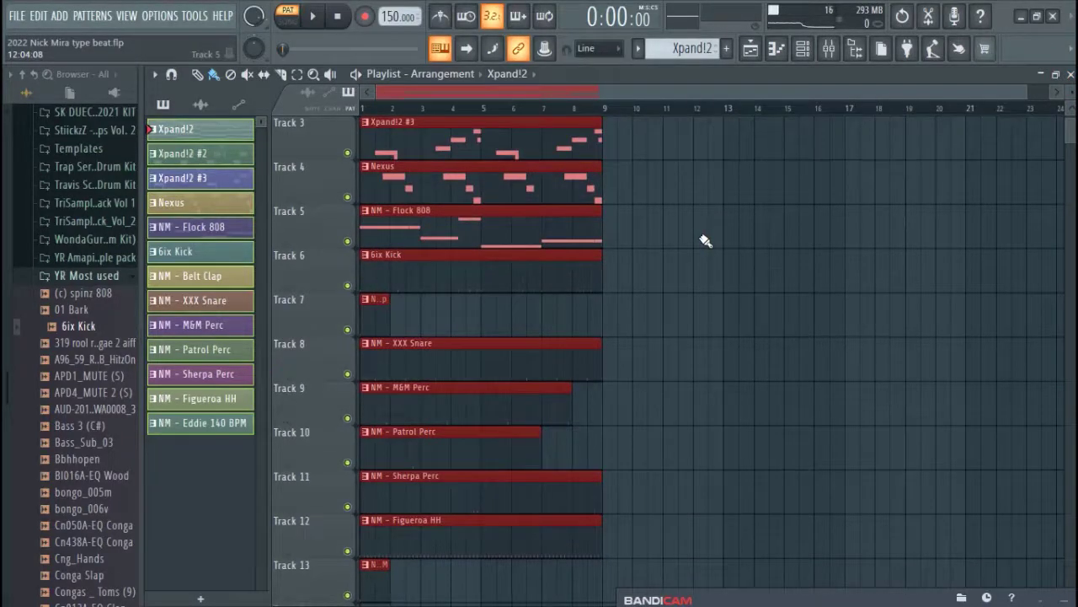
key("ctrl+b")
key("ctrl+b")
key("ctrl+b")
key("ctrl+b")
key("ctrl+b")
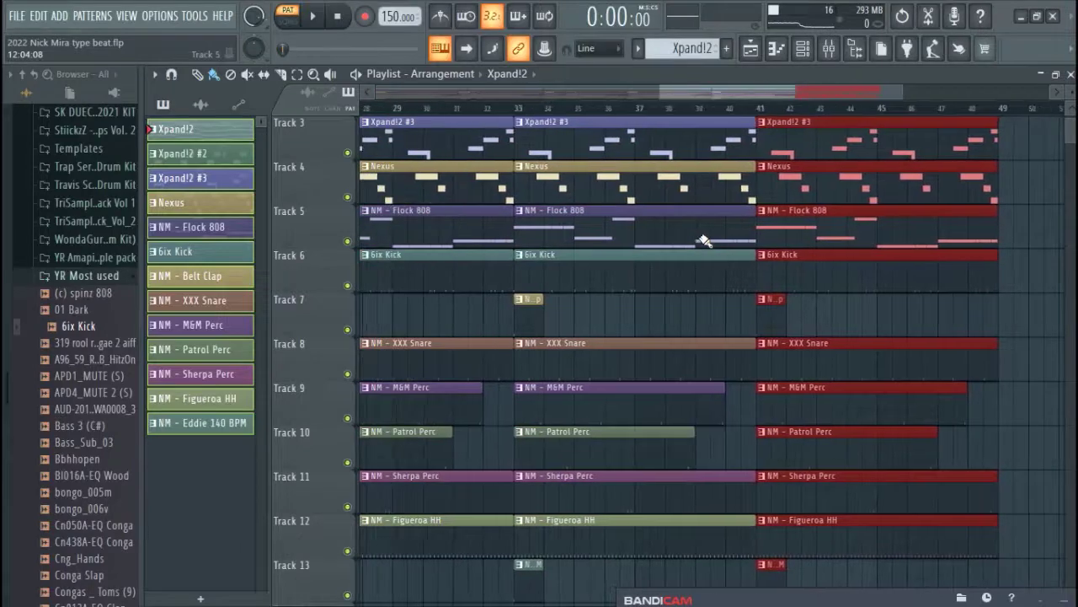
key("ctrl+b")
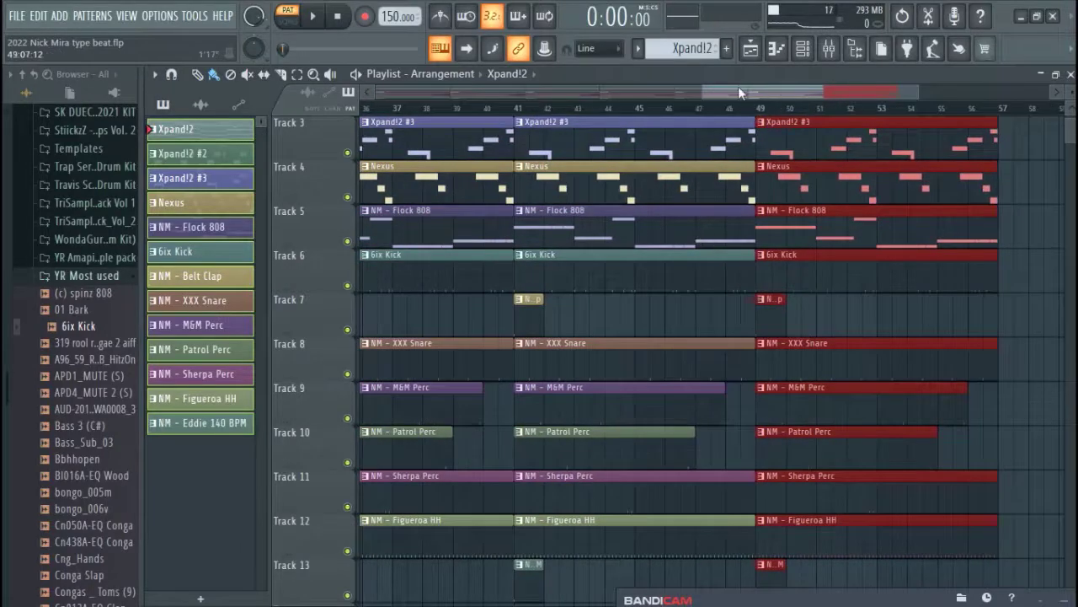
Step: Delete the clips in the first eight bars on every track except the Xpand!2 track to make a melody-only intro
left_click_drag(703, 88, 375, 89)
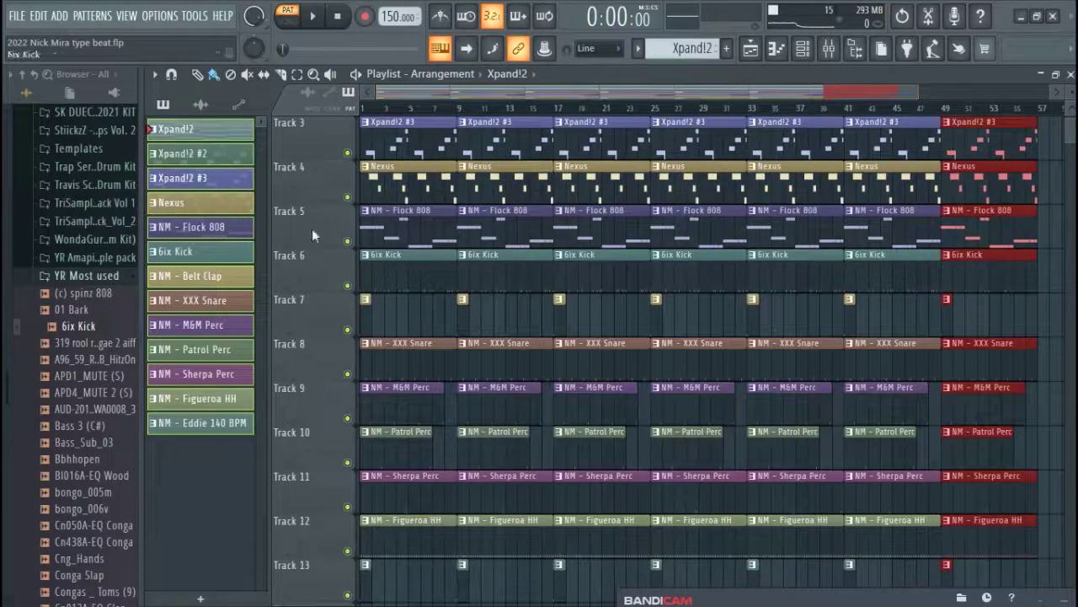
right_click(373, 181)
right_click(375, 226)
right_click(375, 270)
right_click(370, 530)
right_click(371, 573)
right_click(396, 353)
right_click(396, 401)
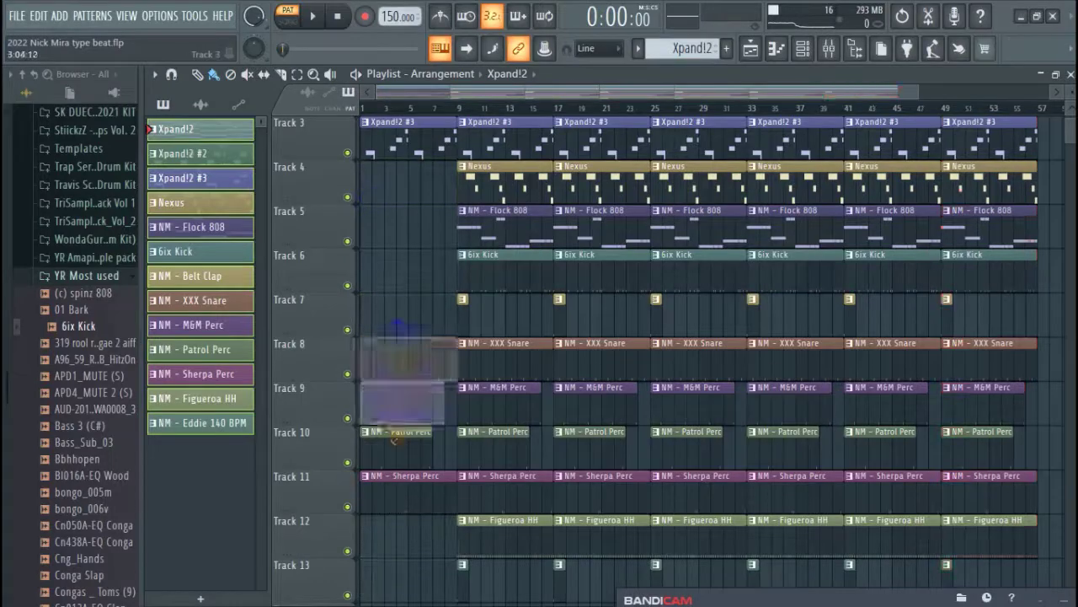
right_click(393, 461)
scroll(402, 330, "down", 9)
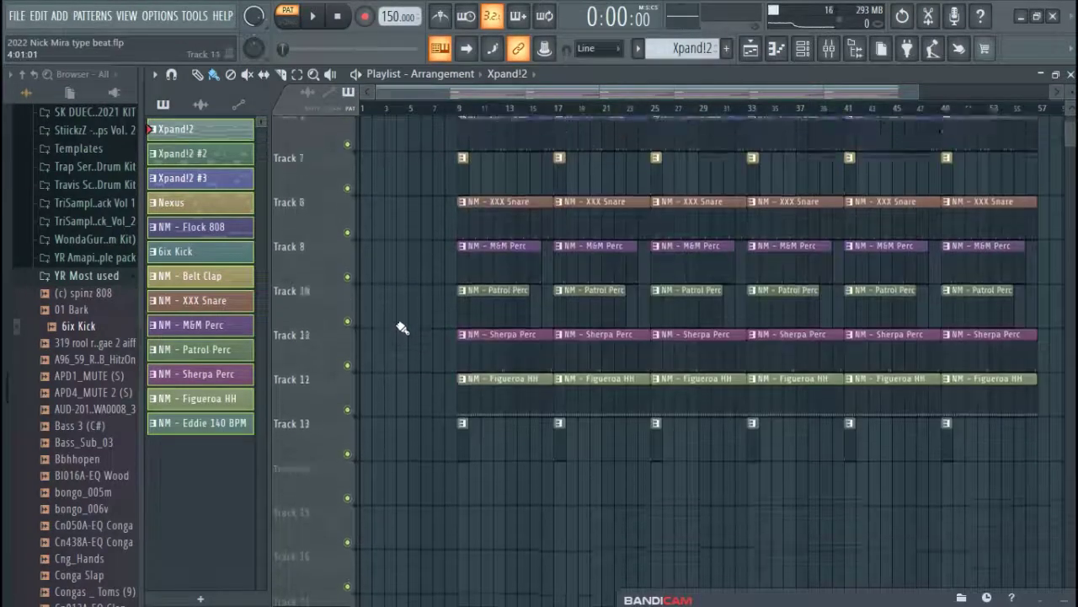
scroll(414, 308, "up", 9)
right_click(408, 156)
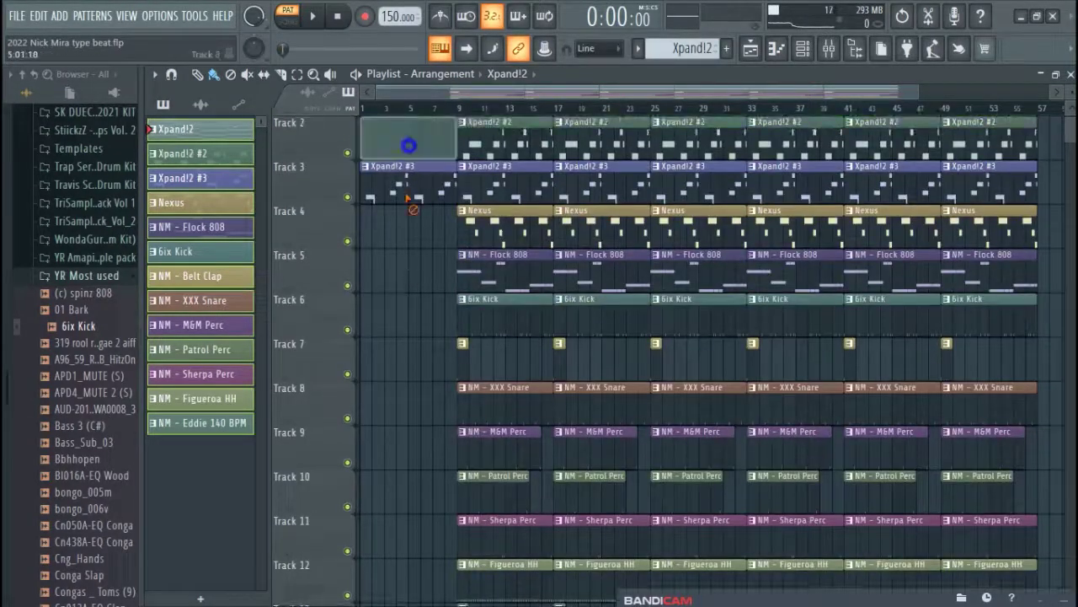
right_click(412, 197)
scroll(389, 179, "up", 1)
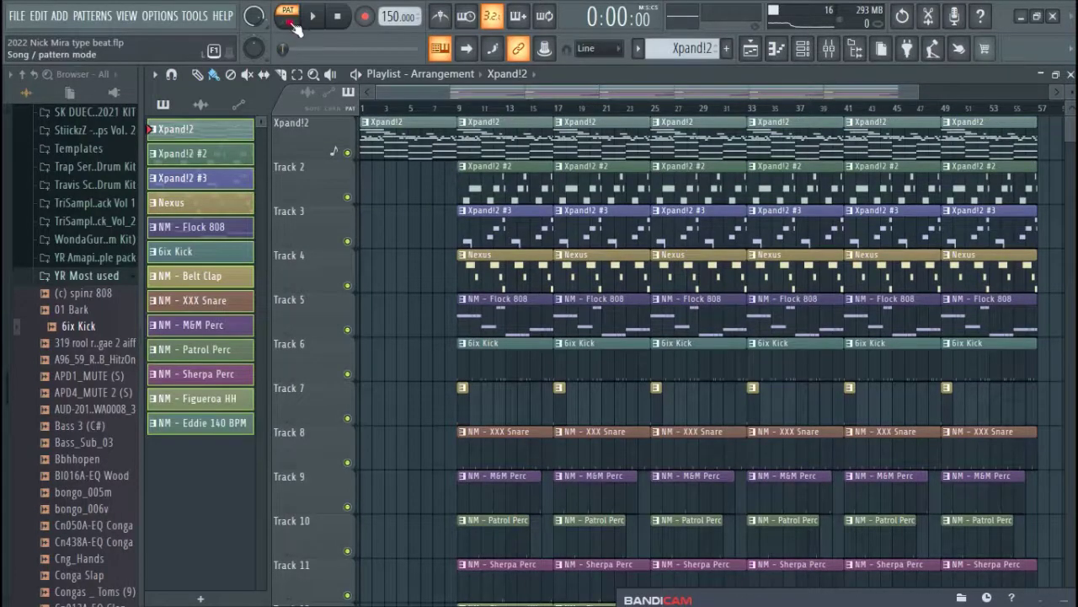
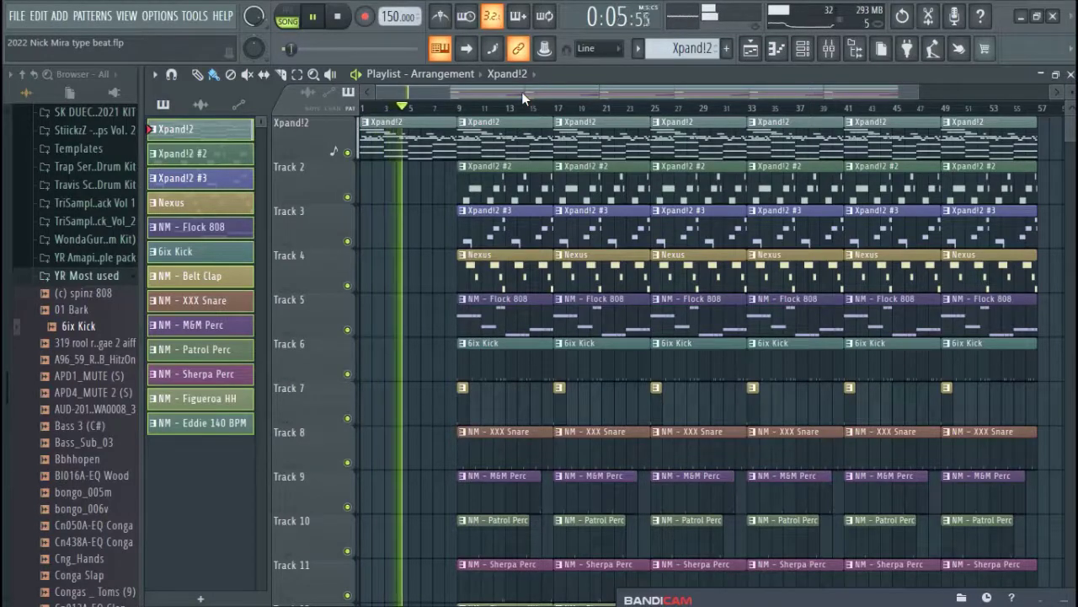
Step: Delete the pattern clips starting at bar 9 on Tracks 3 to 6 and Tracks 8 to 12
right_click(501, 224)
right_click(504, 268)
right_click(510, 310)
right_click(516, 353)
right_click(528, 453)
right_click(519, 489)
scroll(506, 471, "down", 4)
right_click(493, 471)
right_click(489, 497)
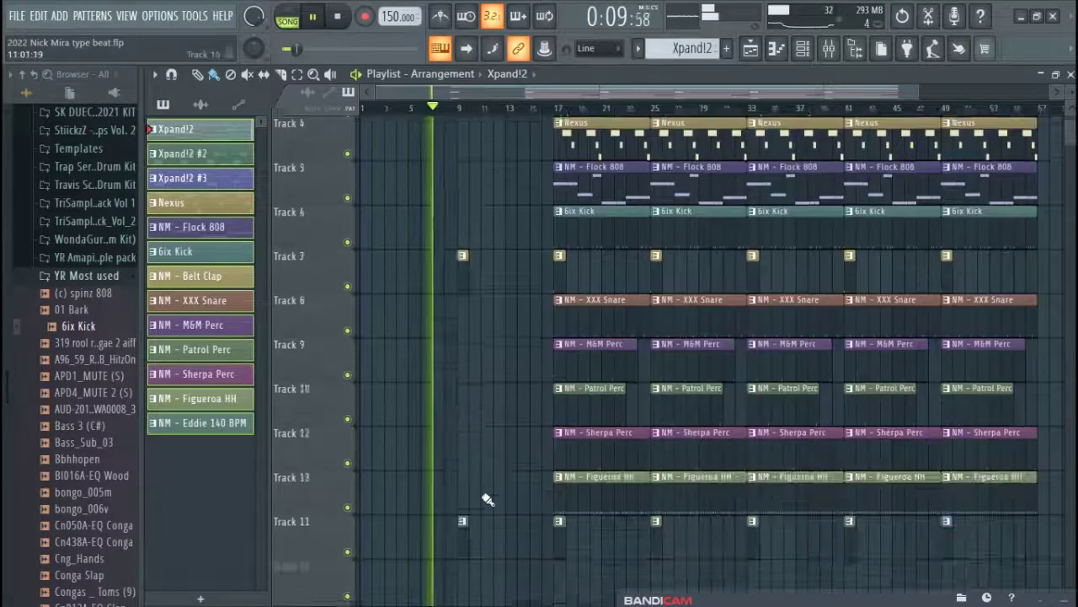
right_click(486, 501)
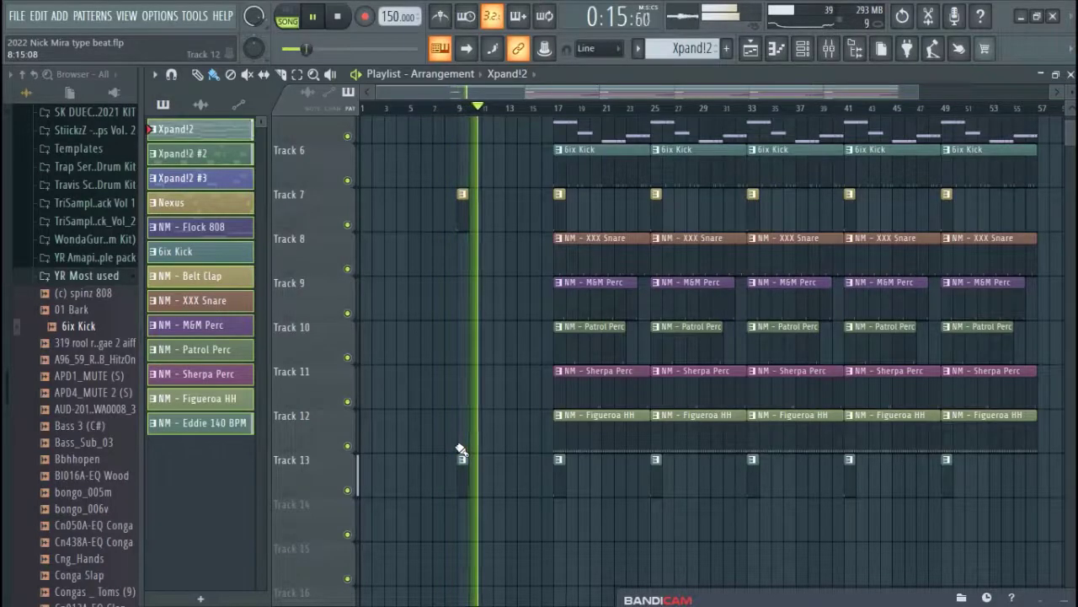
scroll(497, 417, "up", 5)
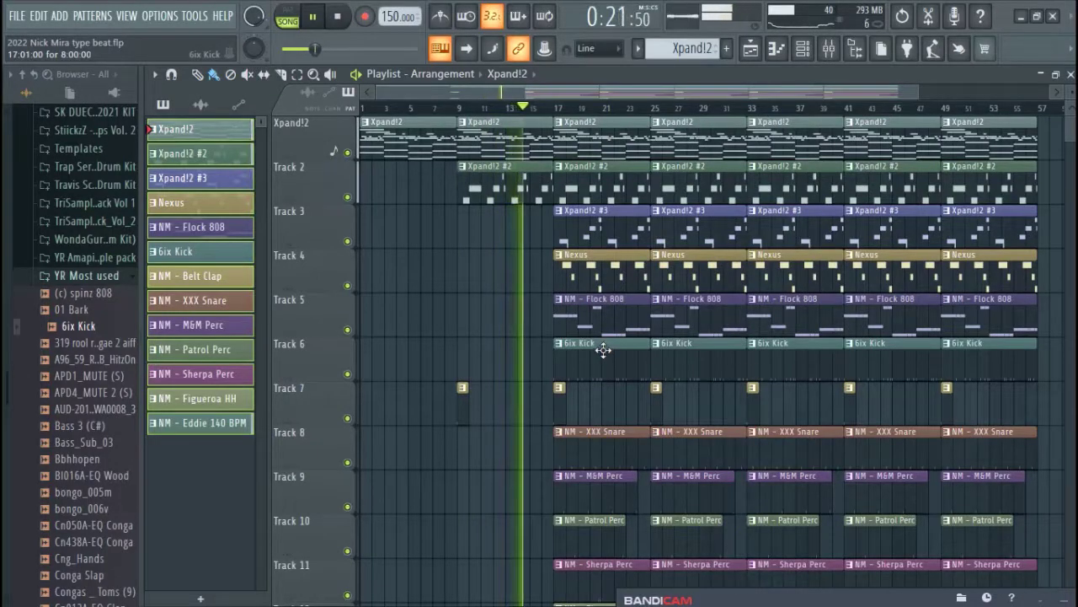
Step: Delete the kick, snare, three percussion and Figueroa HH clips starting at bar 17 on Tracks 6 and 8 to 12
right_click(600, 350)
right_click(589, 431)
right_click(590, 476)
right_click(589, 519)
right_click(590, 564)
scroll(587, 467, "down", 1)
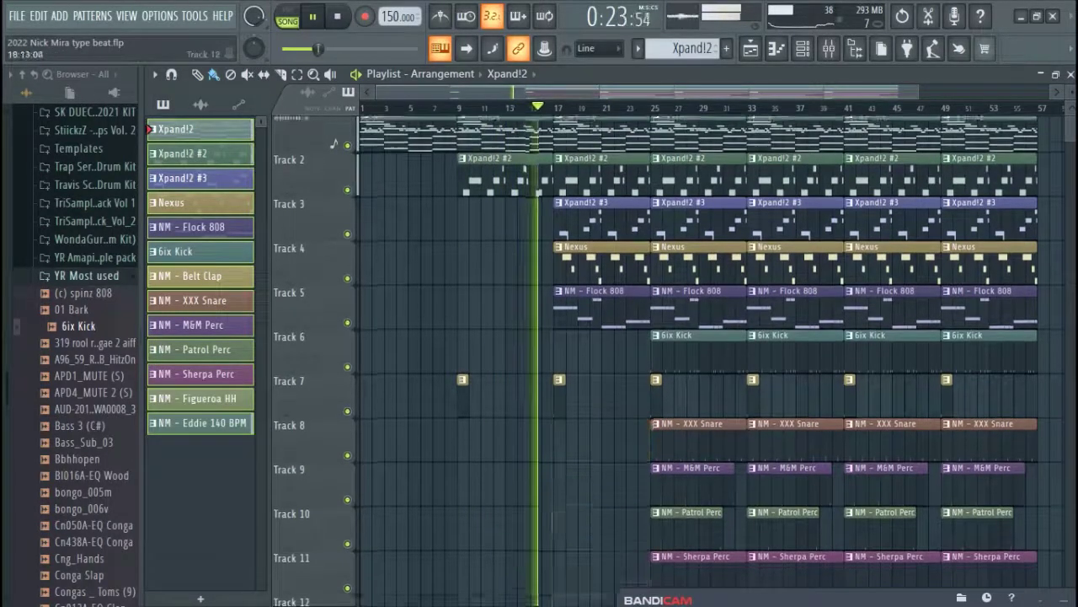
scroll(586, 467, "down", 6)
scroll(611, 400, "up", 7)
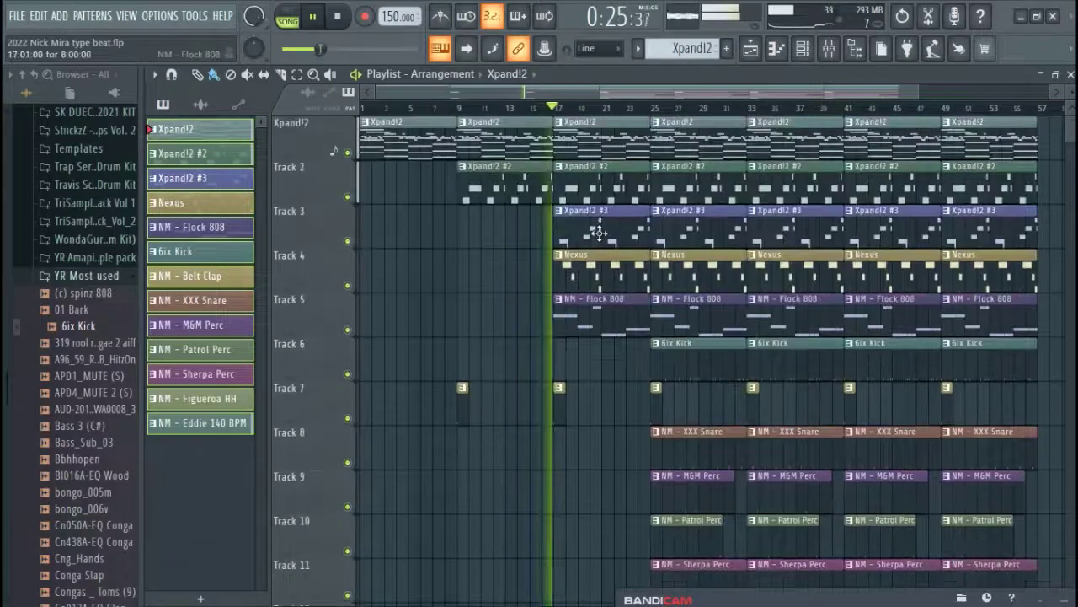
Step: Delete the Xpand!2 #3 and Nexus clips at bar 17 and place the Xpand!2 #3 clip back on Track 3
right_click(607, 233)
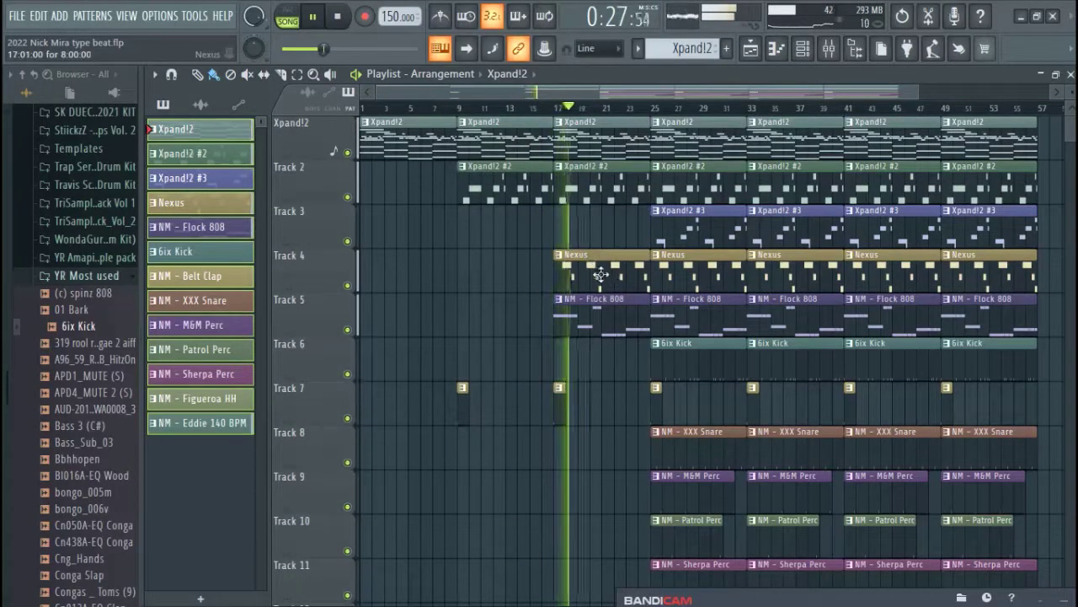
right_click(601, 273)
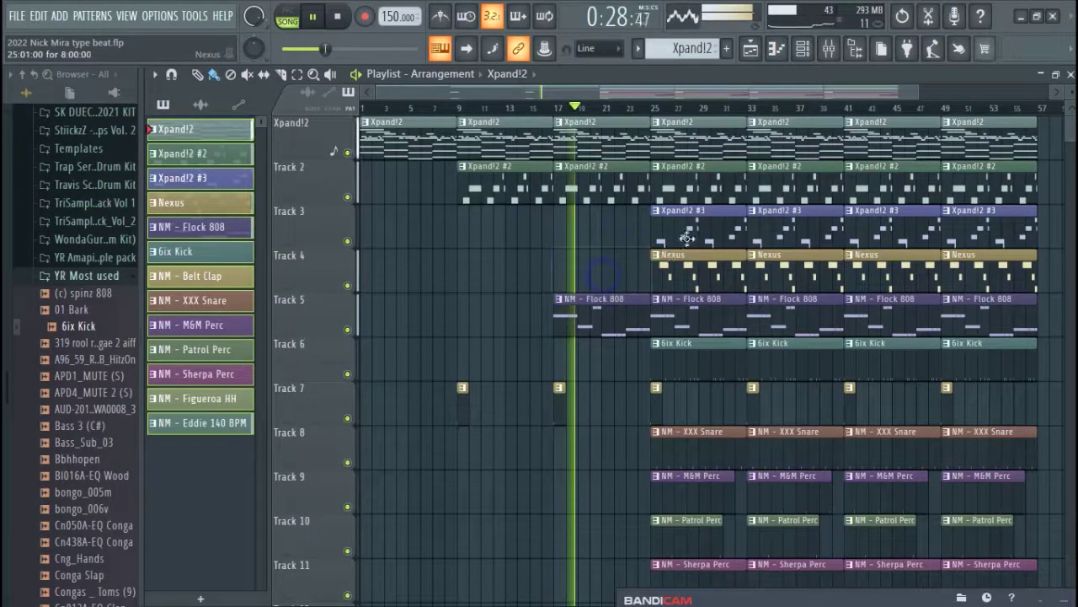
left_click(578, 233)
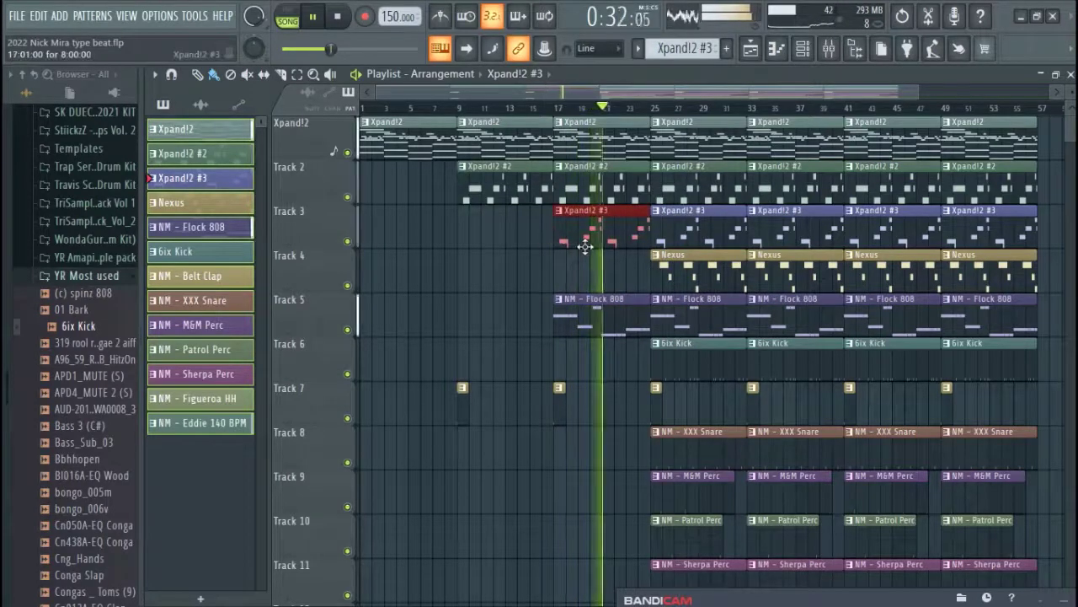
Step: Remove the Nexus and Xpand!2 #2 clips at bar 25, deleting the Flock 808 clip there and placing it back on Track 5
right_click(692, 272)
right_click(661, 313)
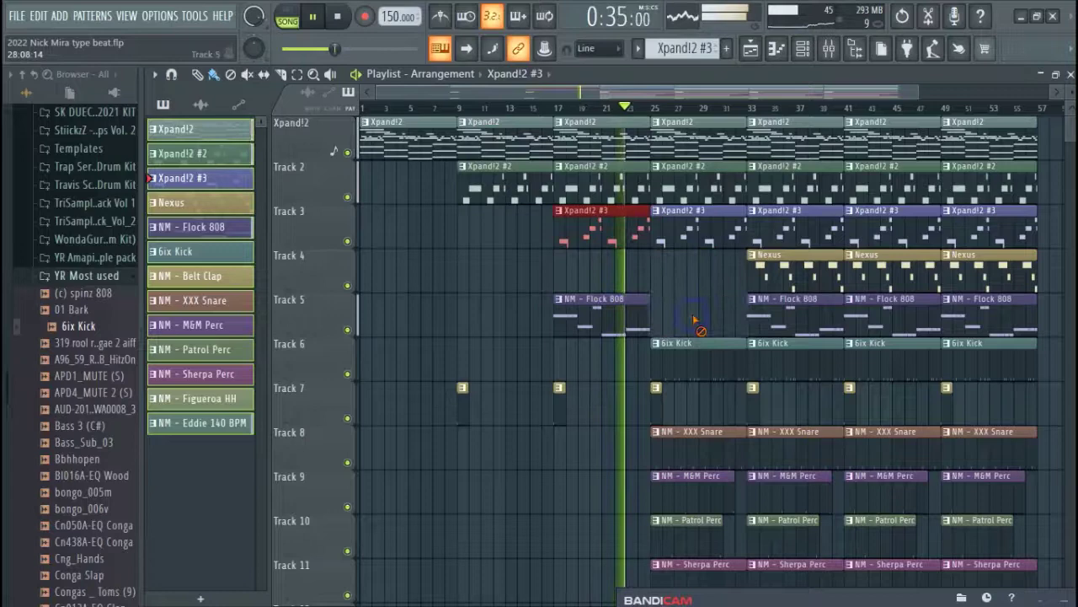
left_click(643, 316)
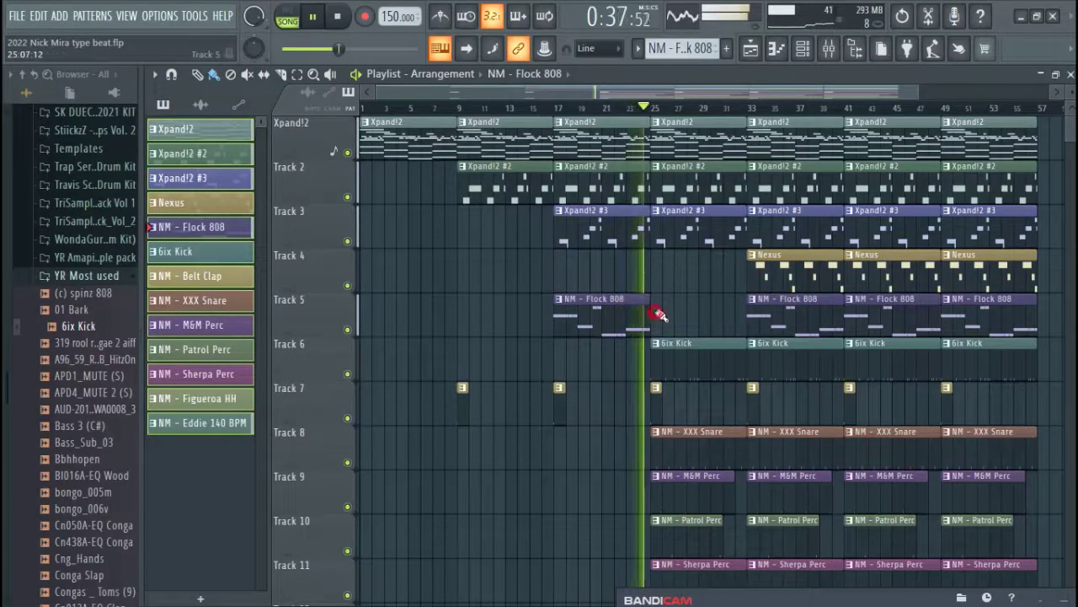
left_click(674, 307)
right_click(687, 185)
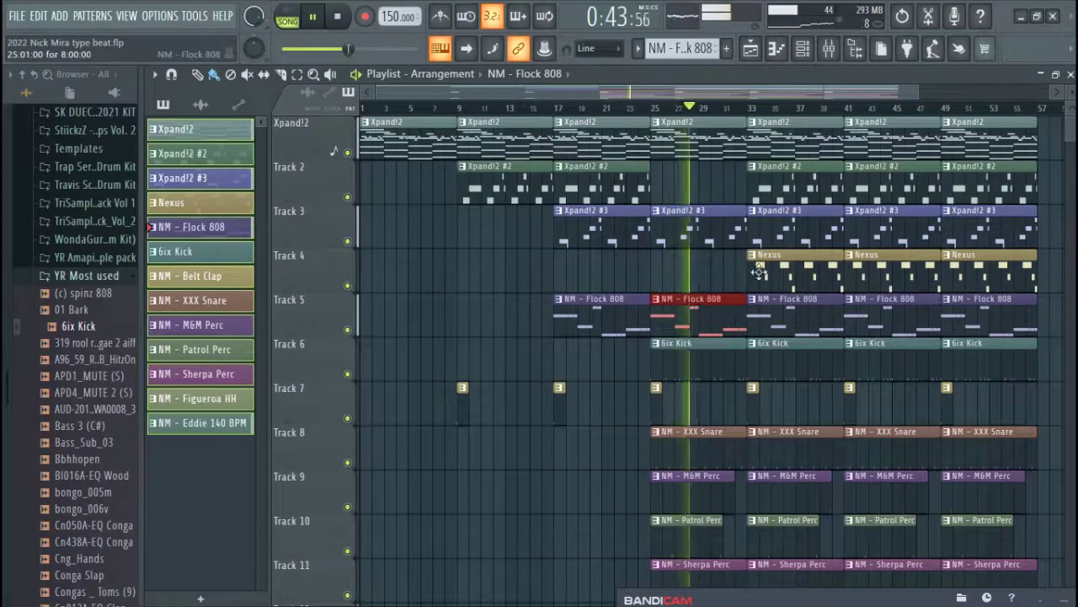
Step: Delete the Track 13, Xpand!2 #2 and 6ix Kick clips at bar 41 and play the song from that bar
scroll(805, 273, "down", 1)
scroll(805, 274, "down", 2)
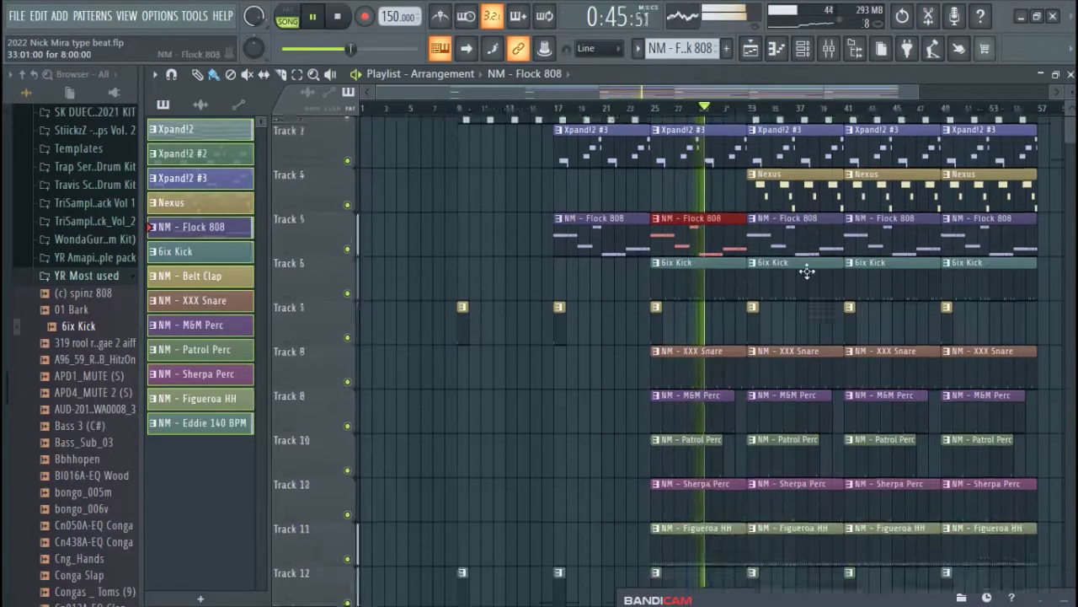
scroll(880, 400, "down", 2)
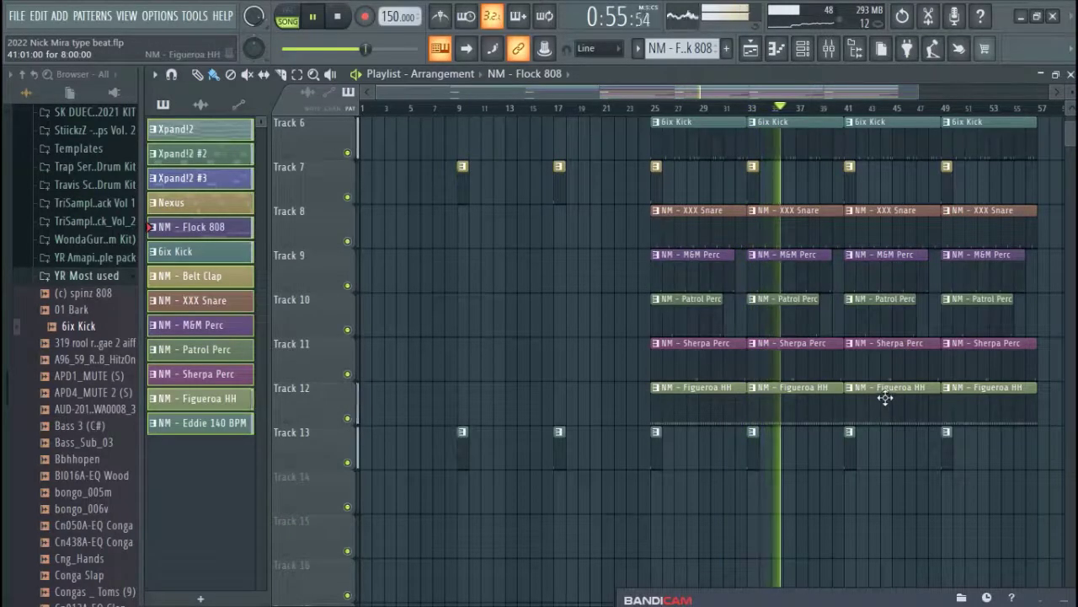
right_click(852, 441)
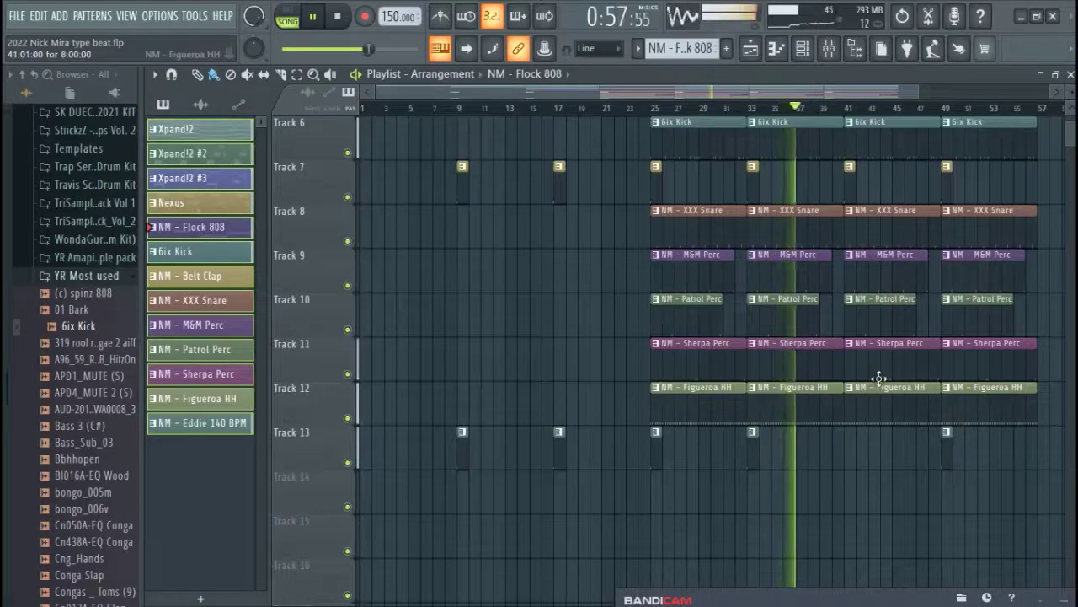
scroll(886, 323, "up", 3)
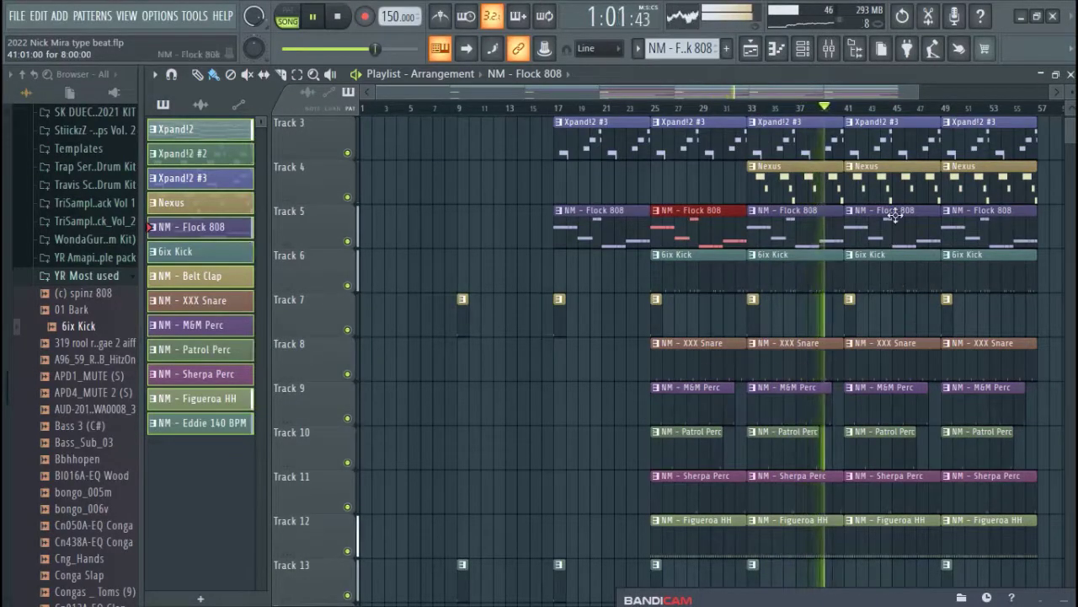
scroll(893, 219, "up", 2)
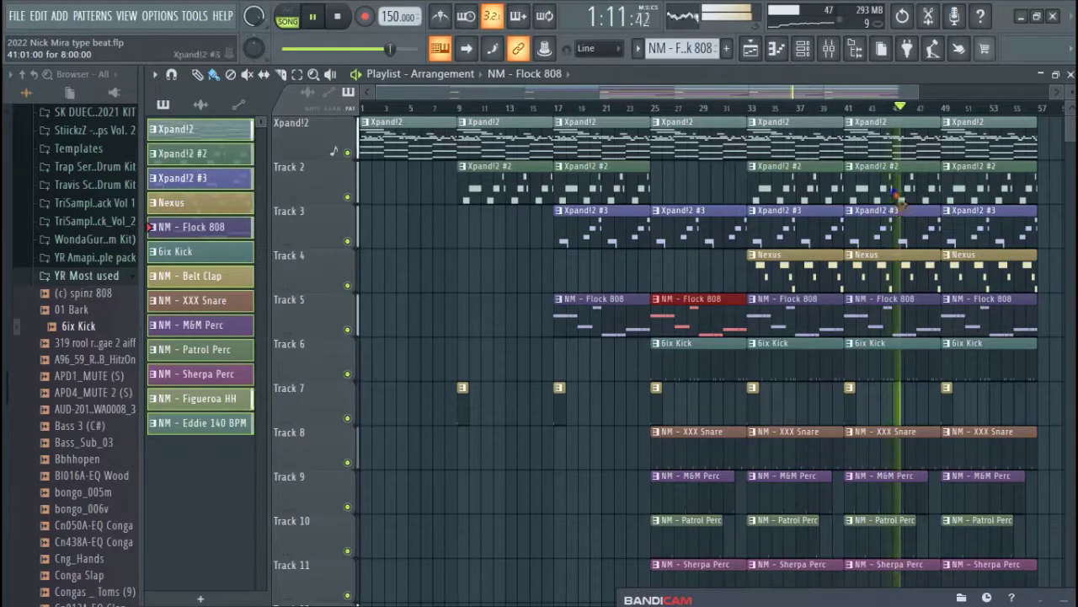
key("ctrl+z")
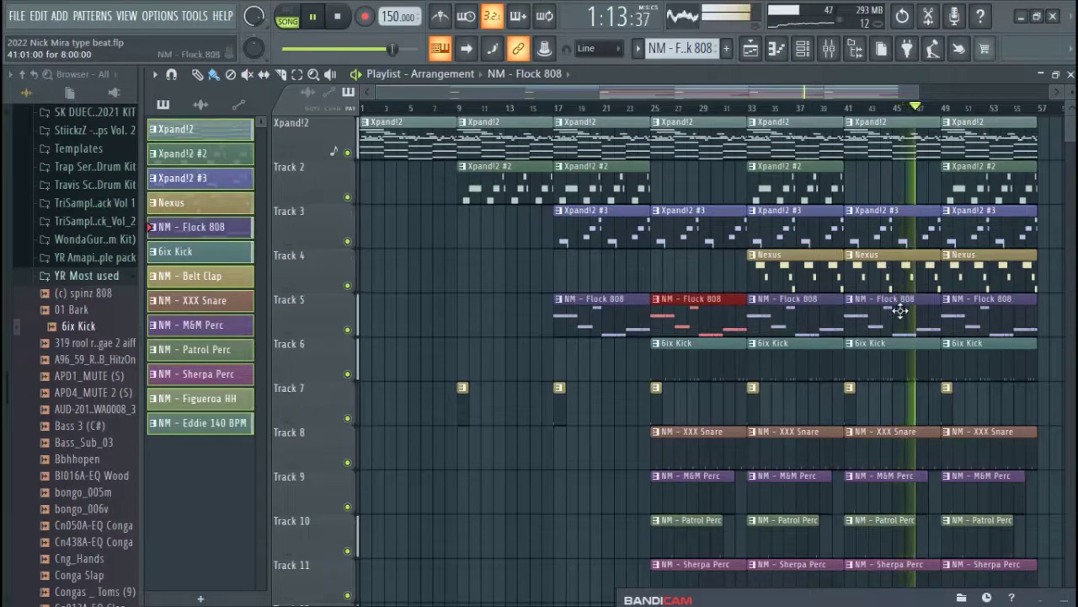
right_click(901, 355)
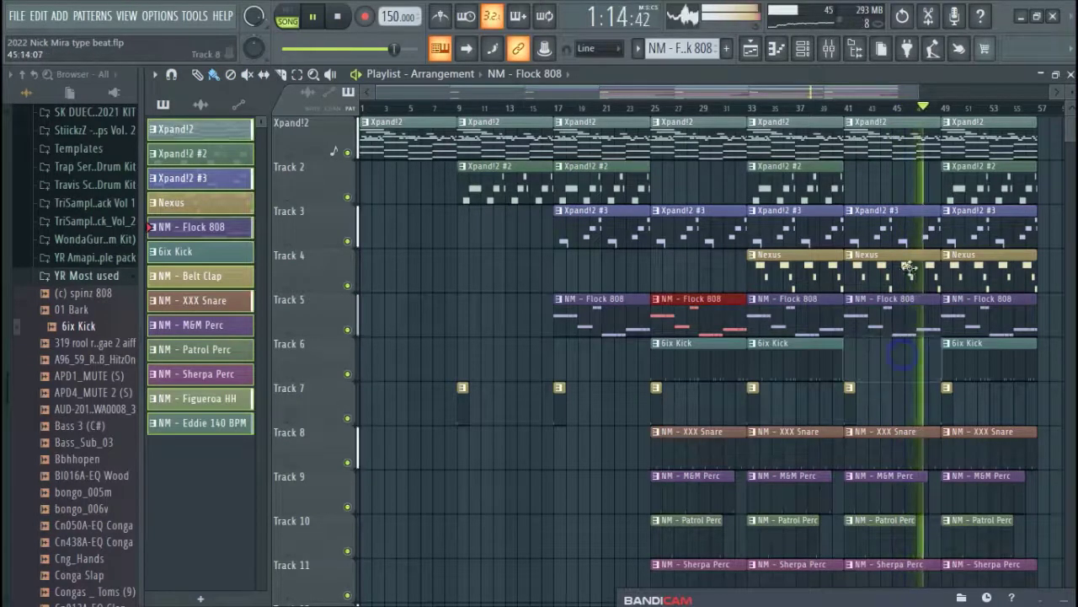
left_click(847, 109)
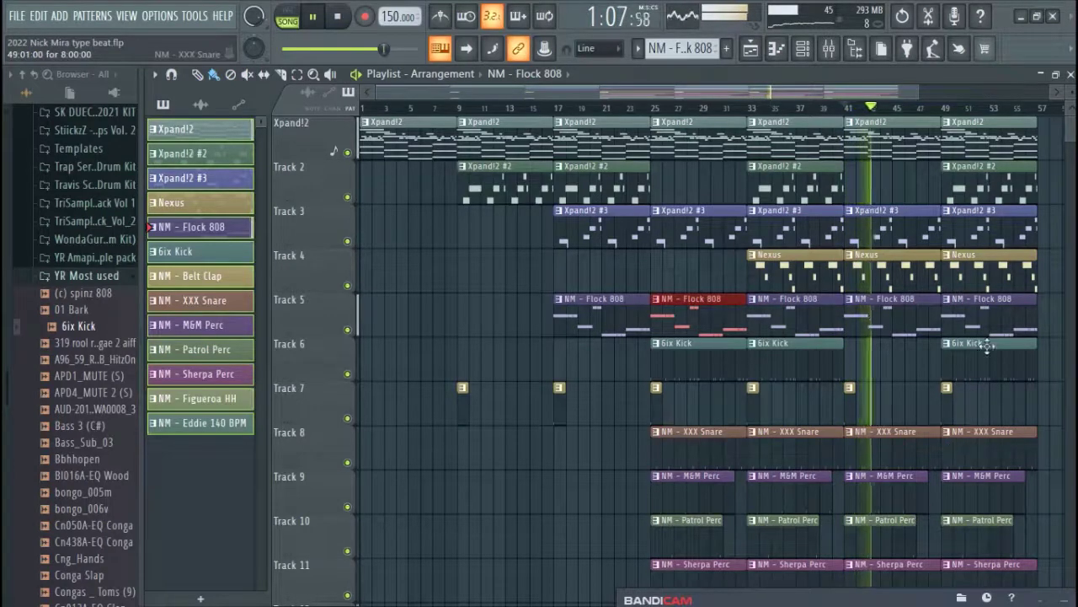
Step: Delete the Flock 808, Xpand!2 #2 and Xpand!2 #3 clips in the section starting at bar 49
right_click(997, 306)
right_click(994, 181)
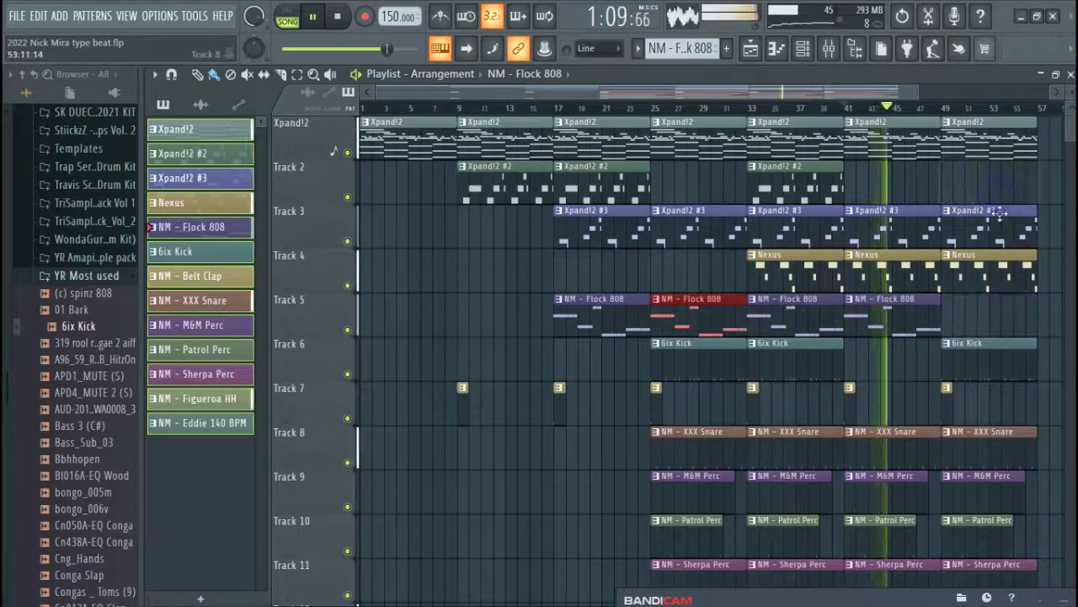
right_click(999, 239)
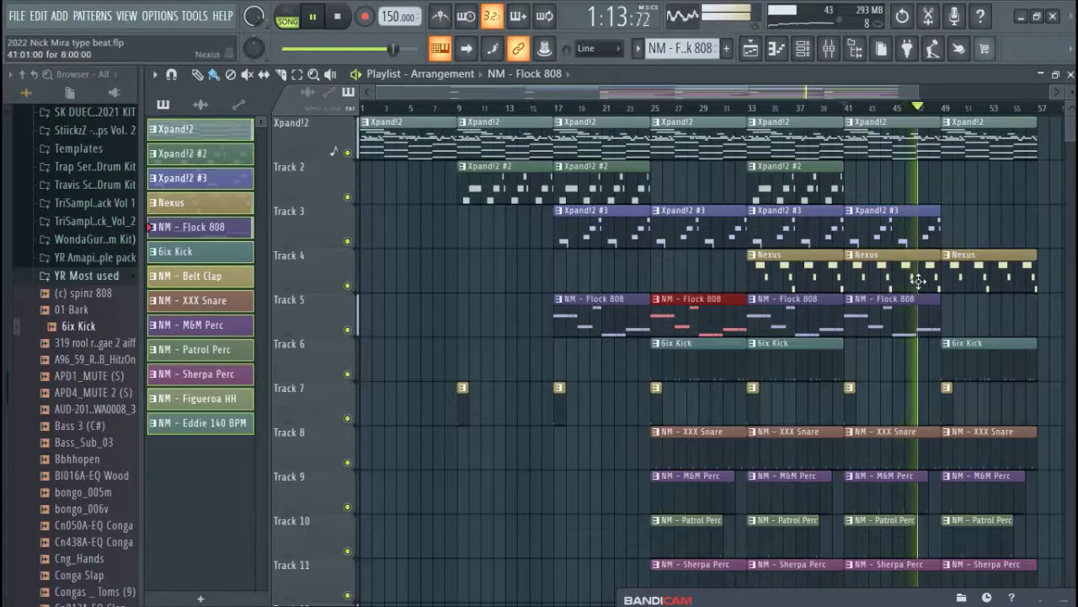
scroll(956, 329, "down", 5)
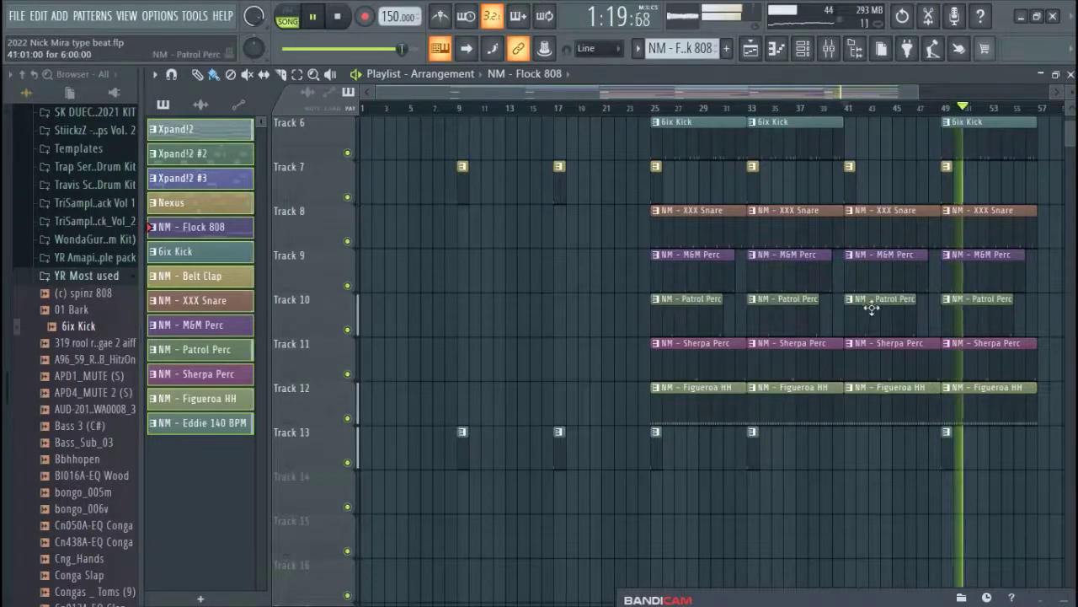
scroll(870, 305, "up", 1)
scroll(872, 303, "up", 4)
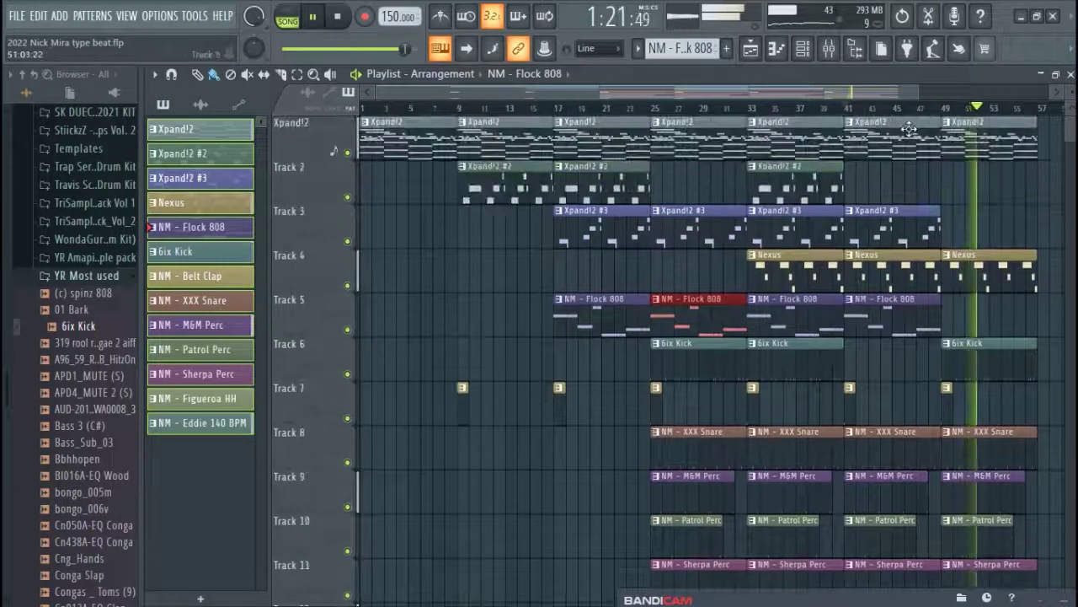
Step: Add a Flock 808 clip on Track 5 and an Xpand!2 clip on the first track at bar 57
left_click(1045, 310)
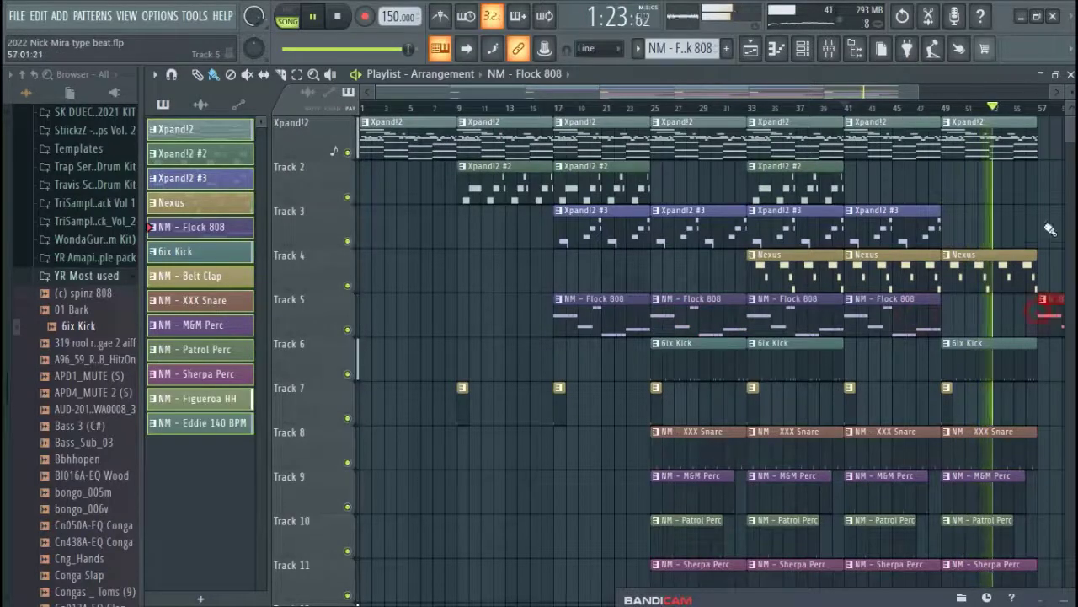
left_click(987, 141)
left_click(1045, 140)
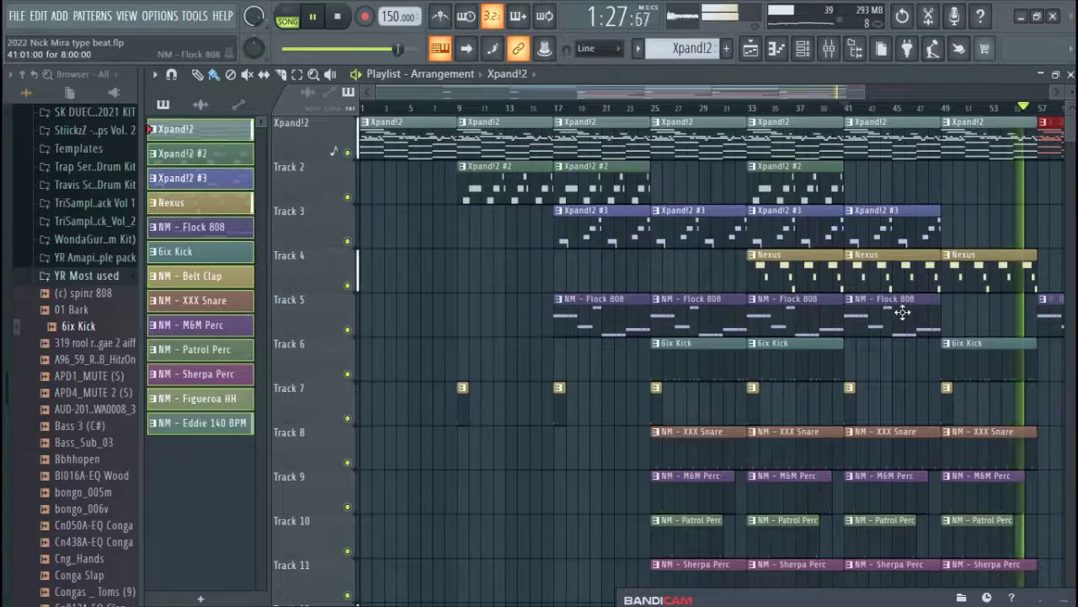
Step: Copy the clips of the two eight-bar sections from bars 25 to 40 and paste them starting at bar 65
scroll(1031, 128, "down", 2)
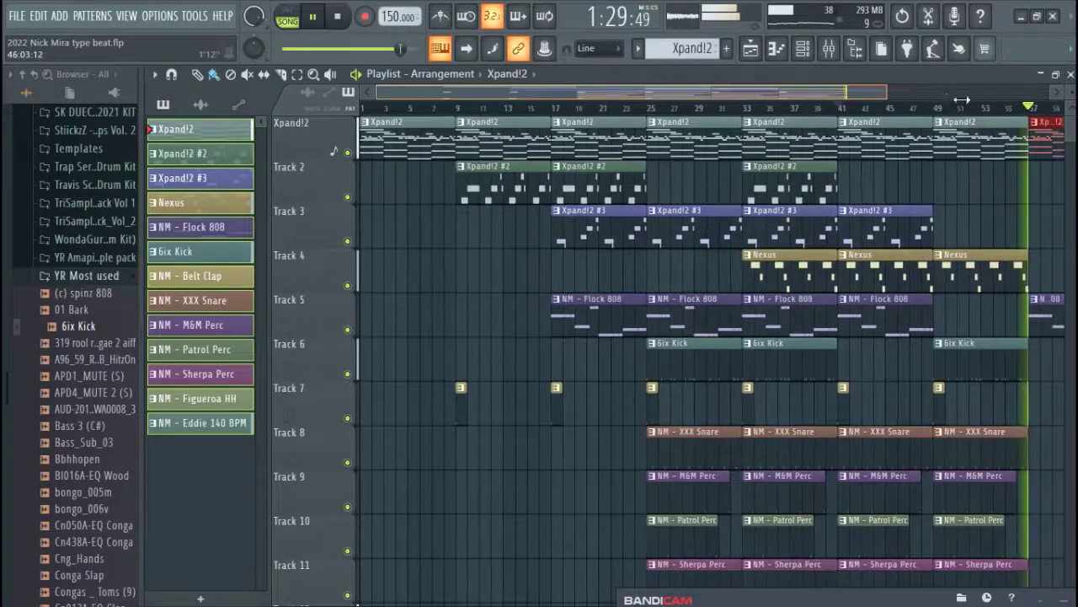
scroll(843, 289, "down", 6)
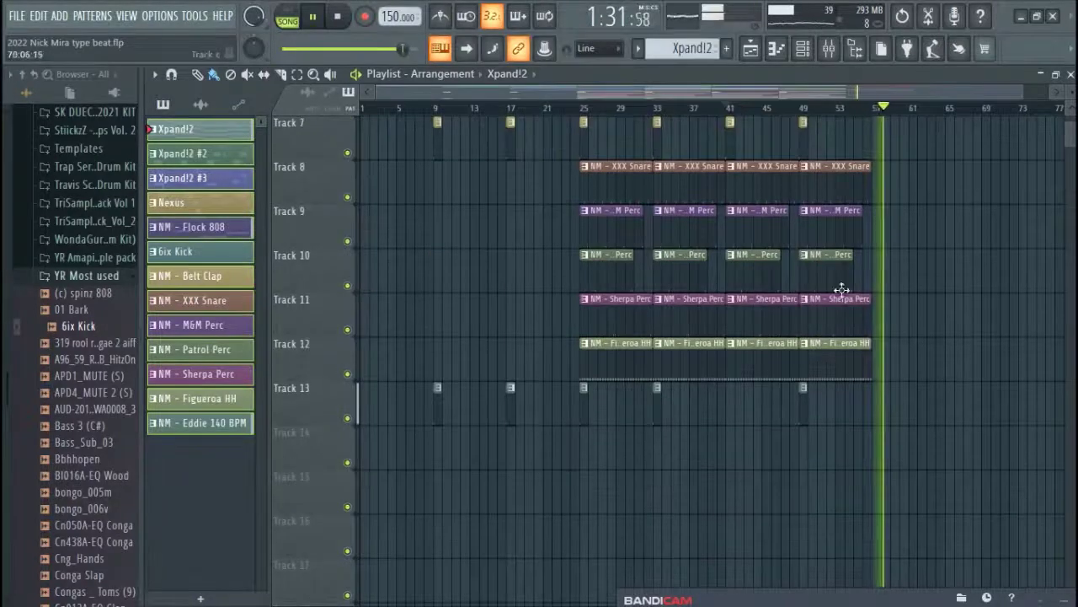
scroll(806, 415, "down", 2)
scroll(810, 410, "up", 2)
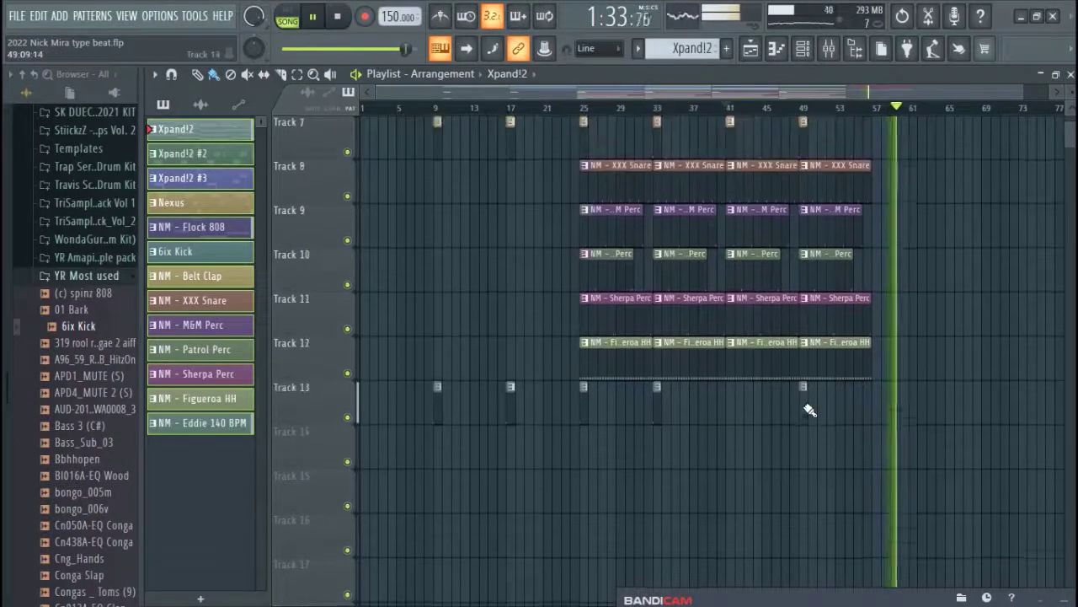
scroll(704, 442, "up", 4)
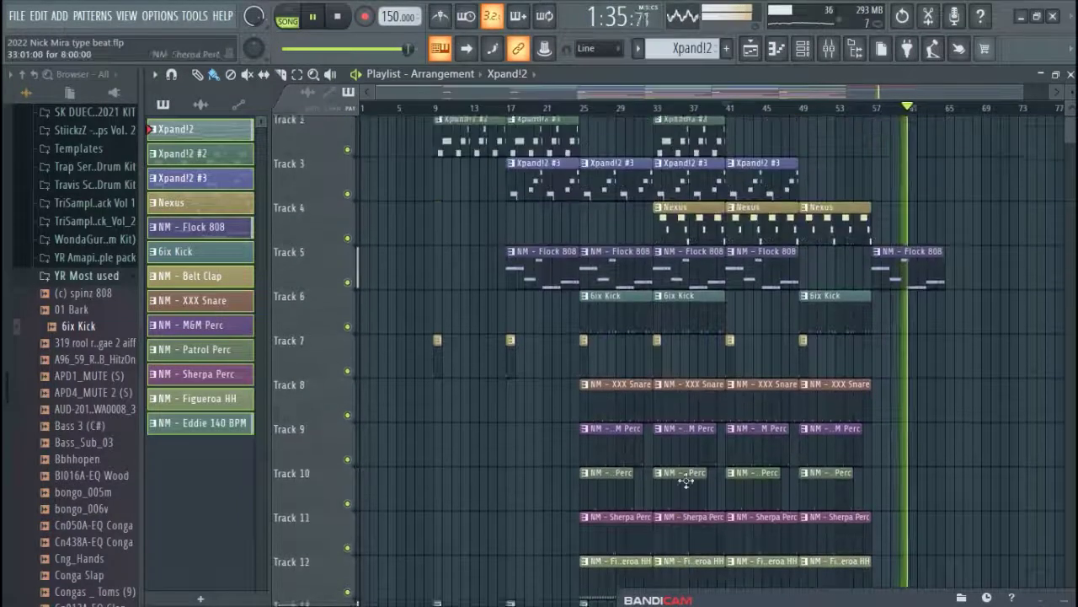
scroll(694, 529, "down", 2)
scroll(693, 506, "down", 2)
left_click_drag(693, 493, 984, 165)
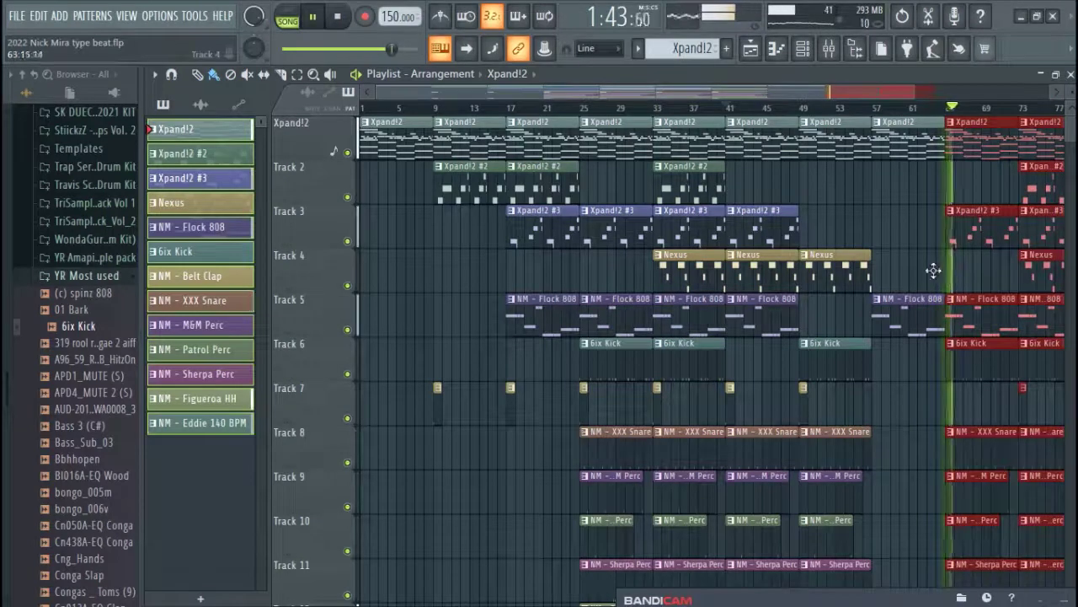
Step: Find the PRODUCER TAG 2 sample in the YR Most used folder and place it on Track 13 at bar 77
scroll(933, 270, "down", 5)
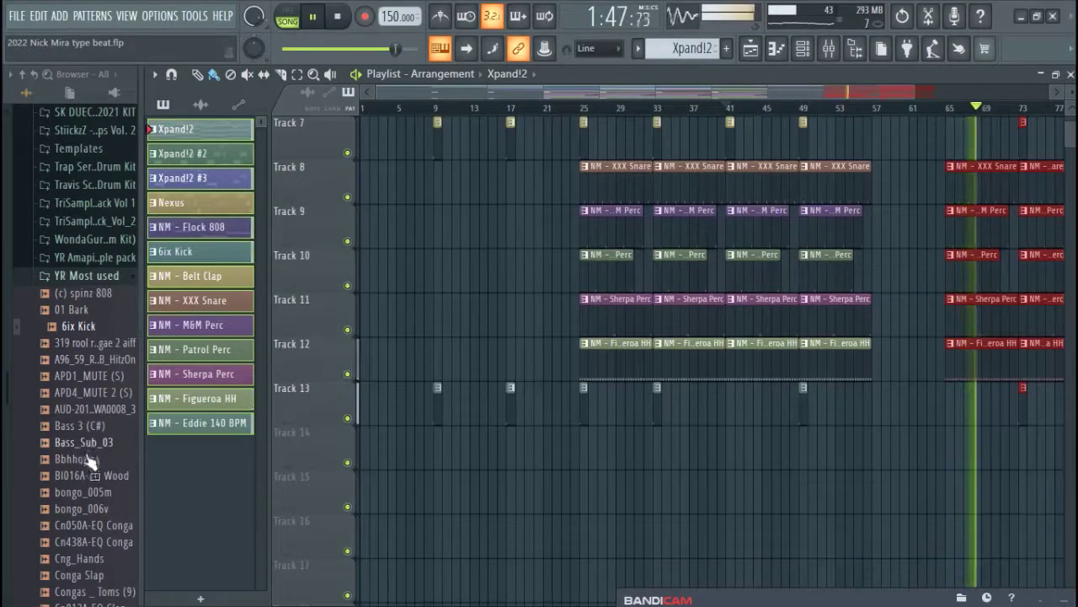
scroll(80, 371, "down", 4)
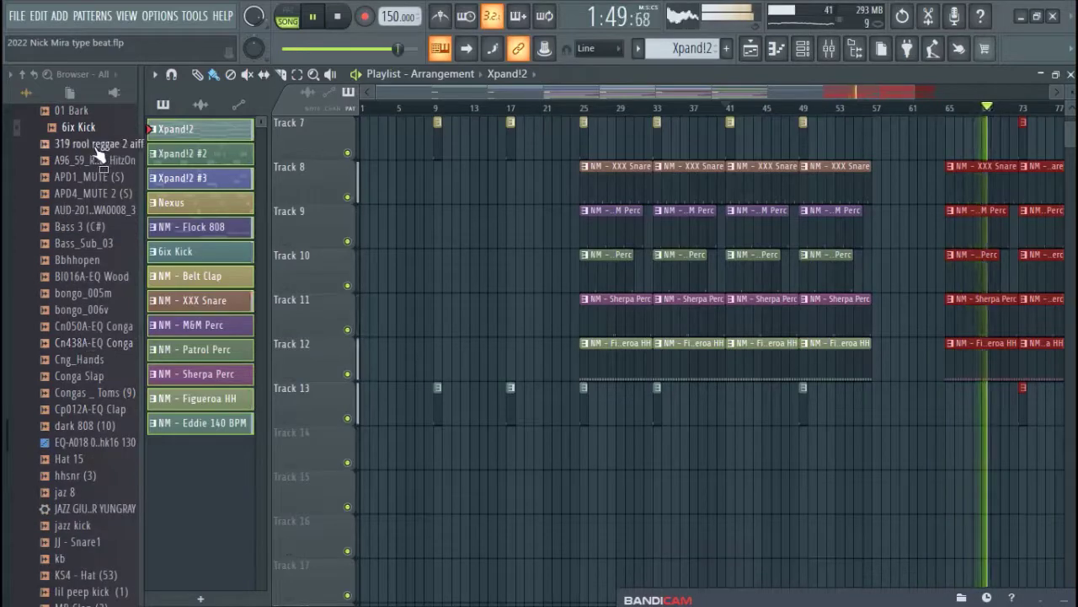
left_click(99, 514)
scroll(92, 505, "down", 4)
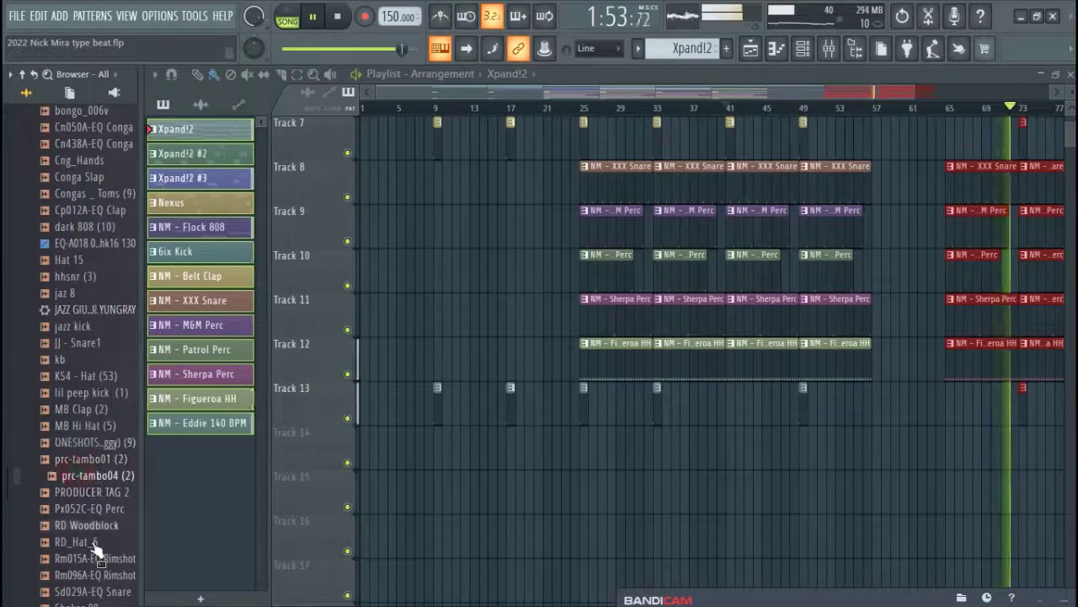
left_click(93, 496)
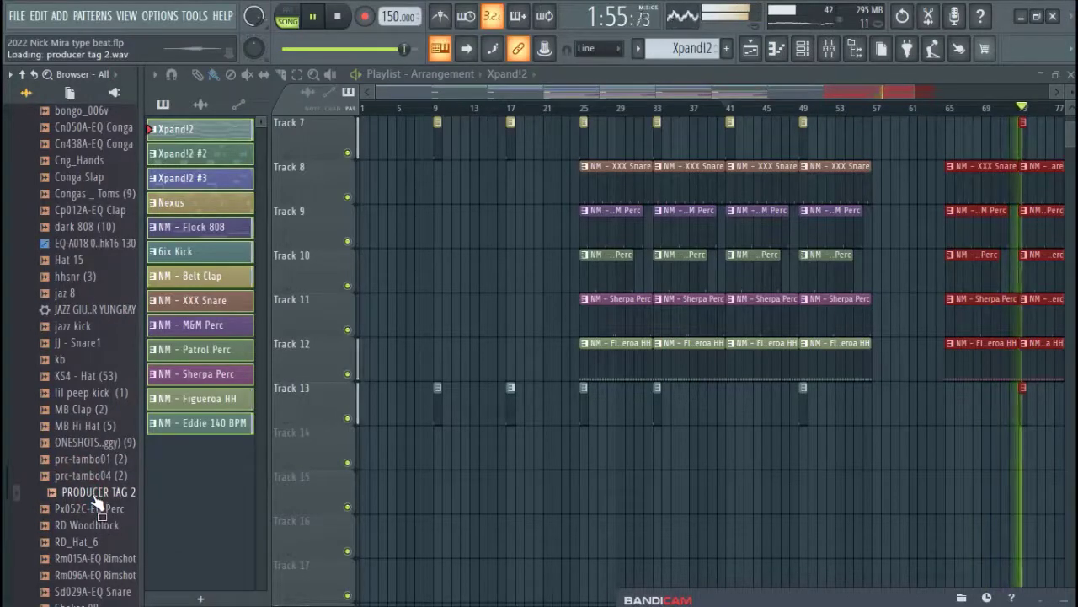
left_click_drag(98, 504, 728, 415)
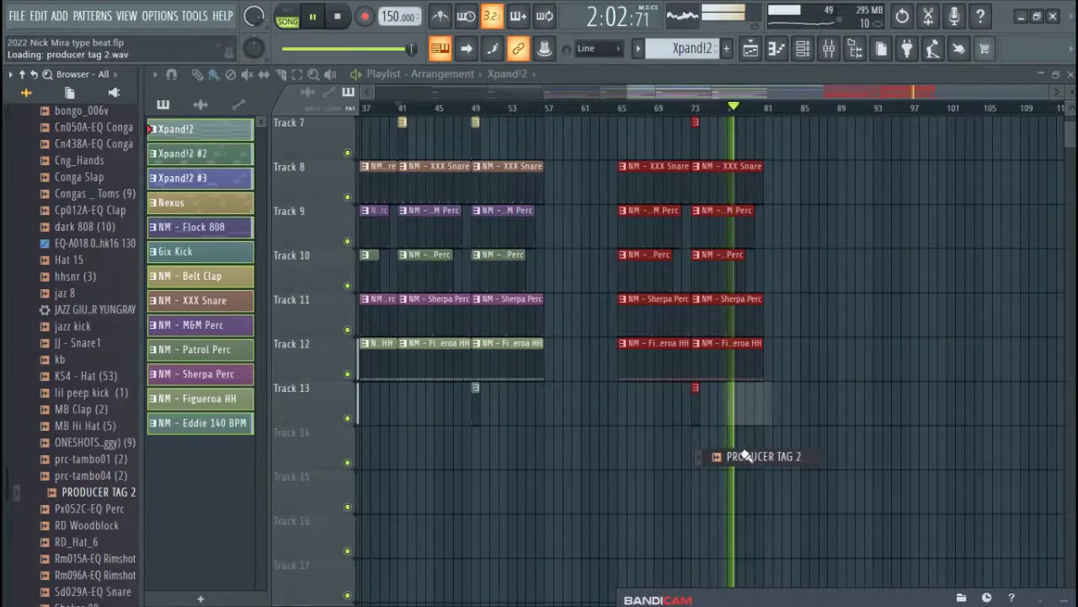
Step: Lower the channel volume of the PRODUCER TAG 2 clip to 59%
double_click(741, 403)
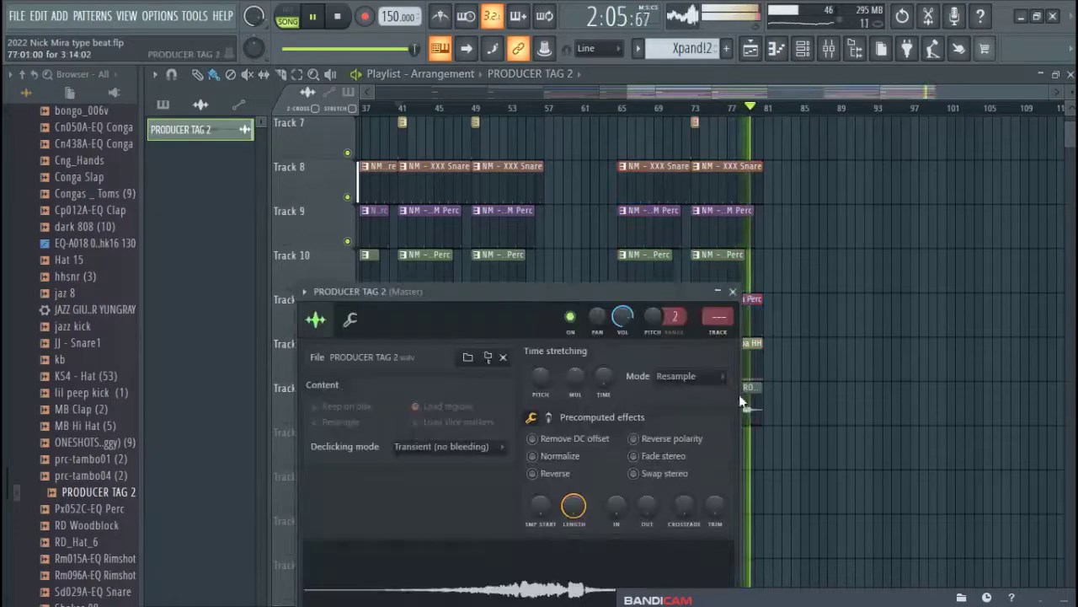
left_click_drag(625, 316, 622, 318)
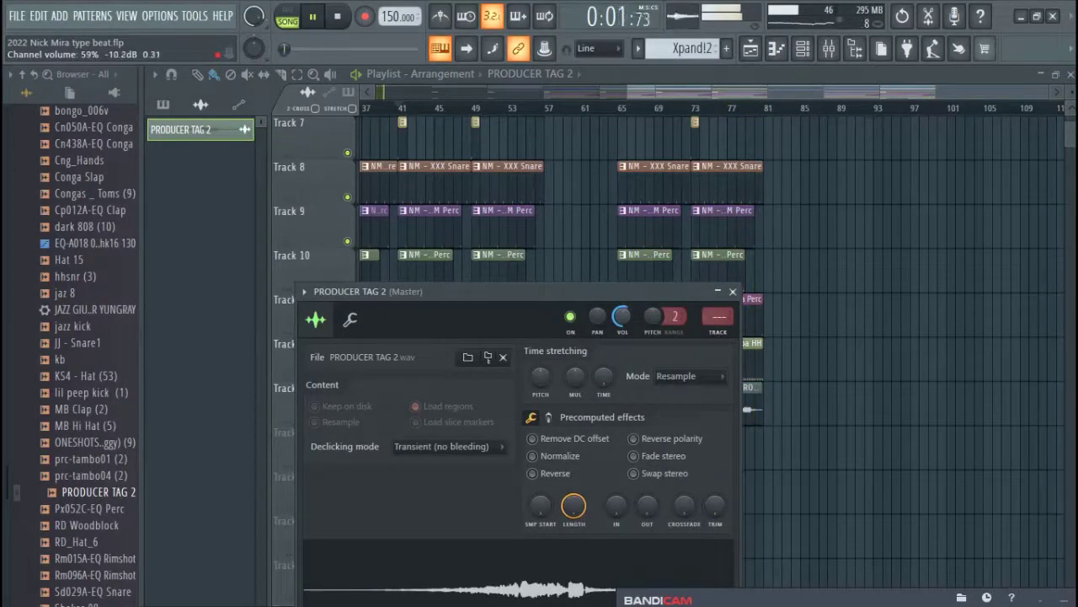
left_click(731, 291)
Step: Restart playback of the song from bar 1 with the start of the arrangement in view
left_click_drag(657, 95, 387, 95)
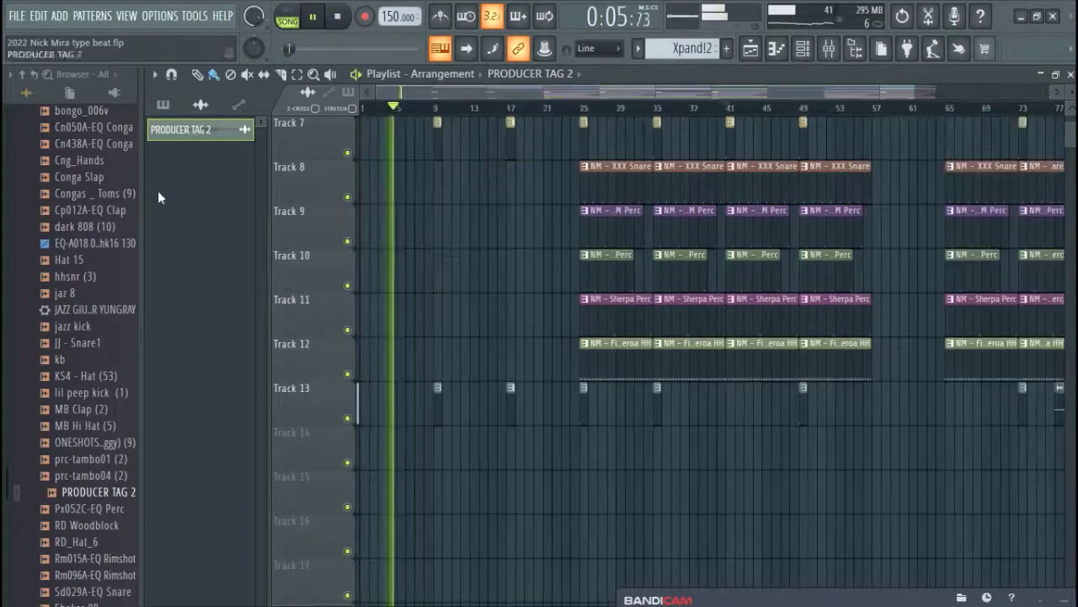
scroll(33, 272, "up", 8)
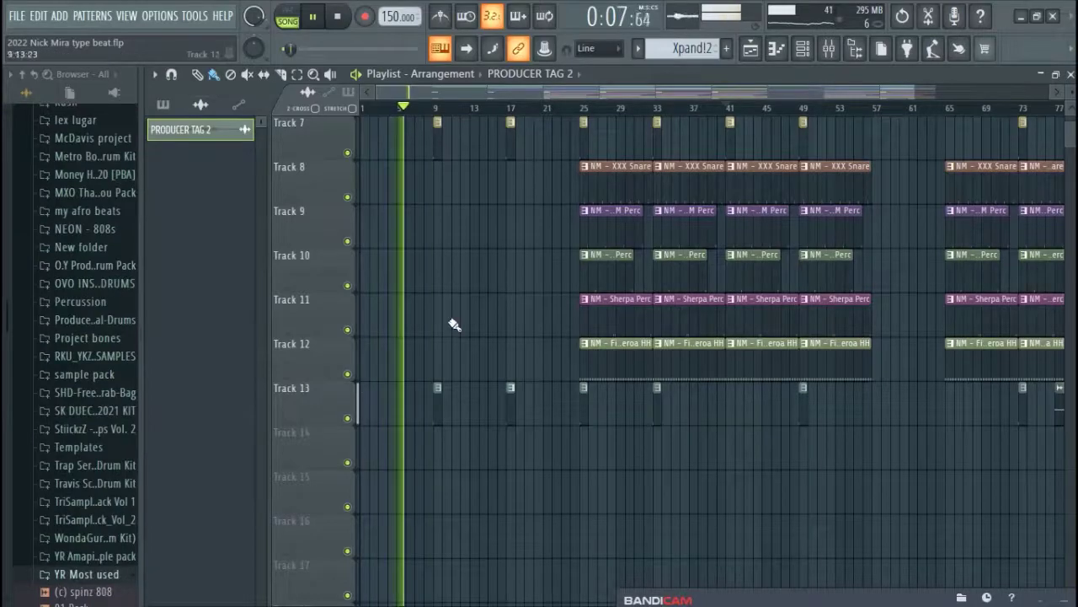
scroll(452, 320, "up", 6)
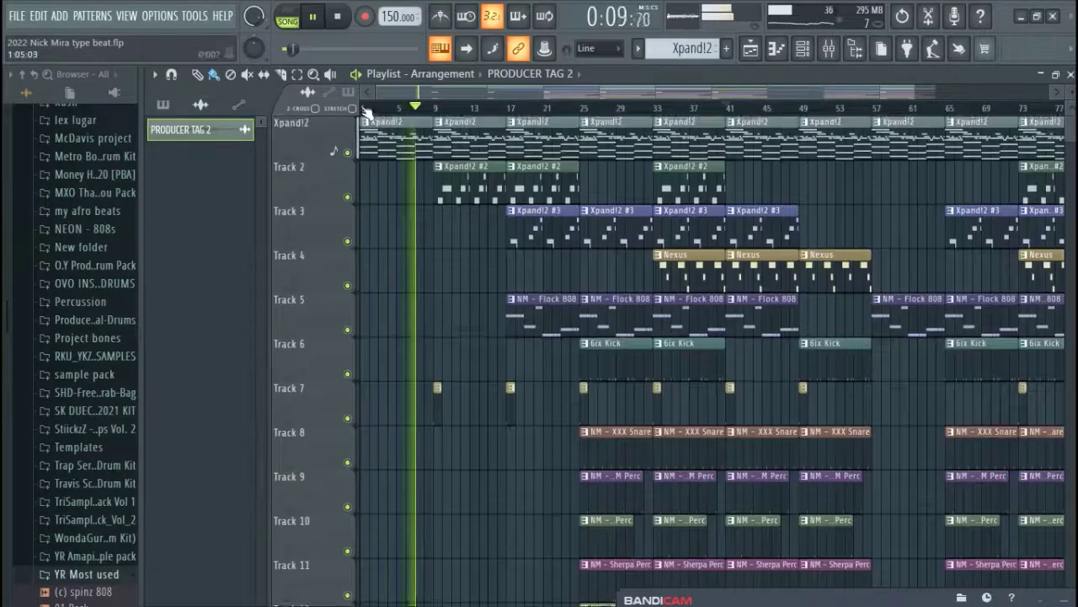
key("space")
key("space")
Step: Find the FX 5 sample in the FX folder of the Travis Scott Drum Kit and place it on Track 14 at bar 23
left_click(98, 303)
scroll(99, 312, "down", 10)
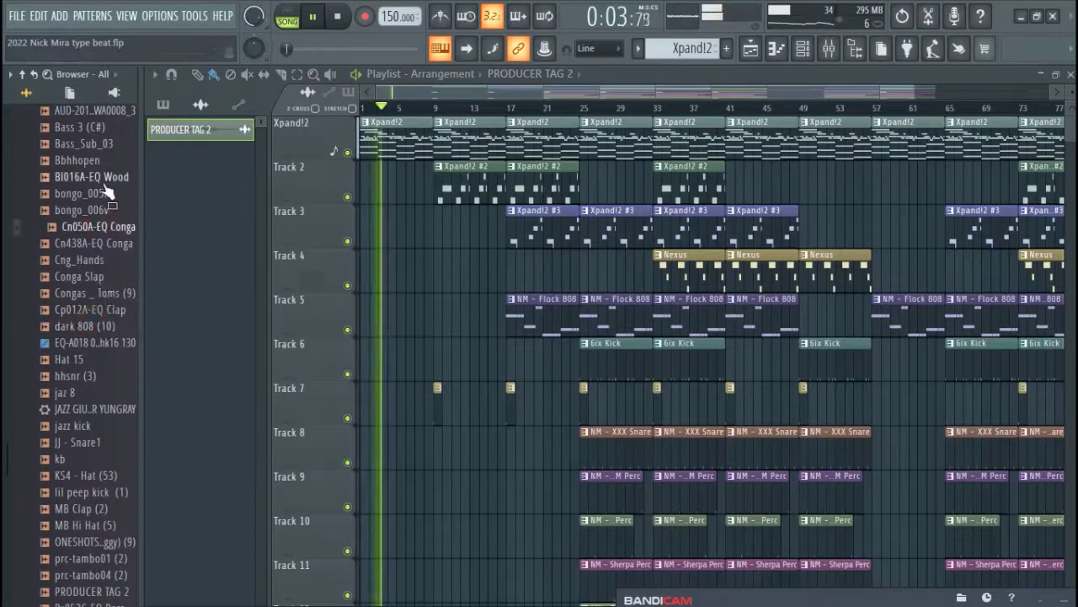
scroll(105, 269, "up", 6)
left_click(103, 278)
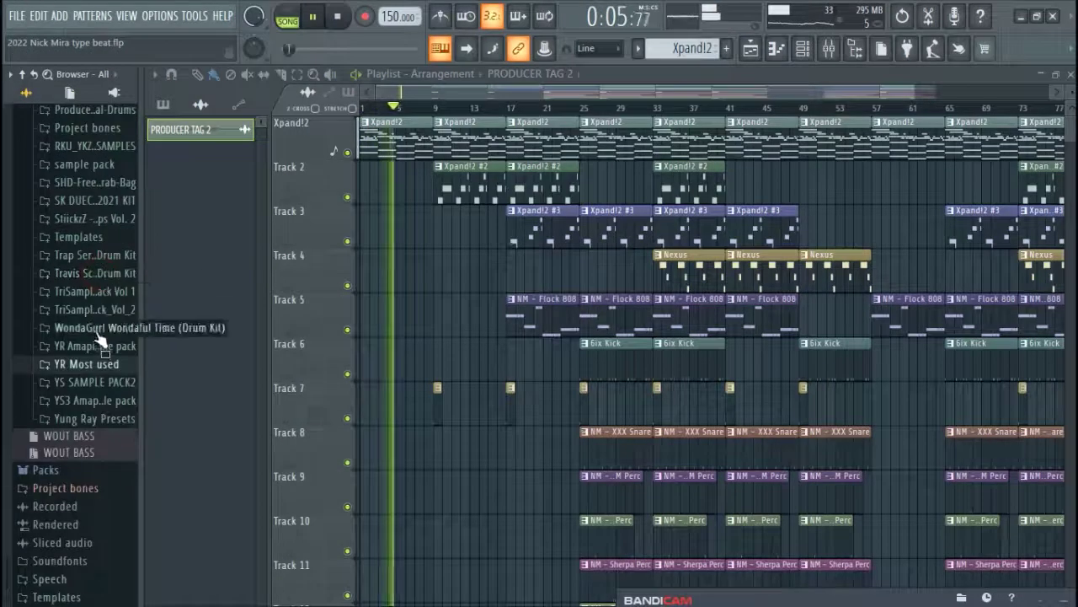
left_click(97, 278)
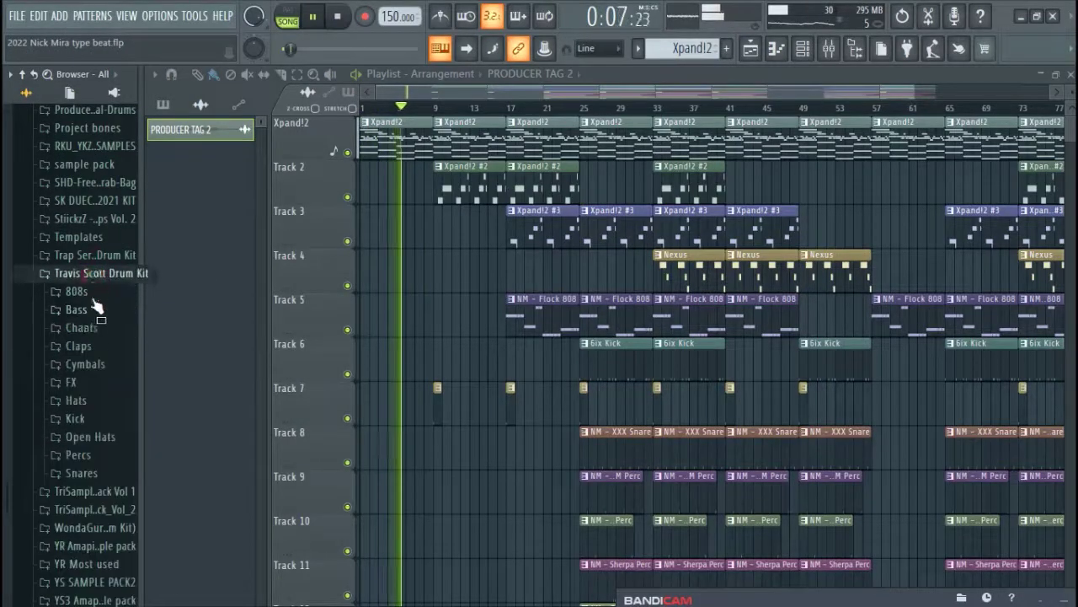
left_click(74, 384)
left_click(91, 466)
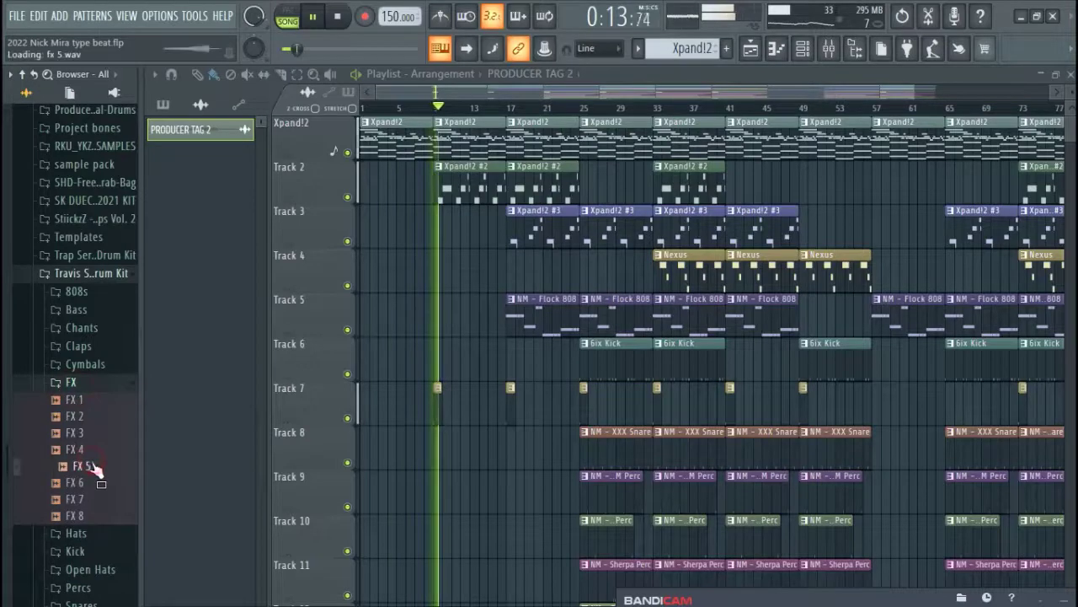
left_click_drag(95, 473, 564, 497)
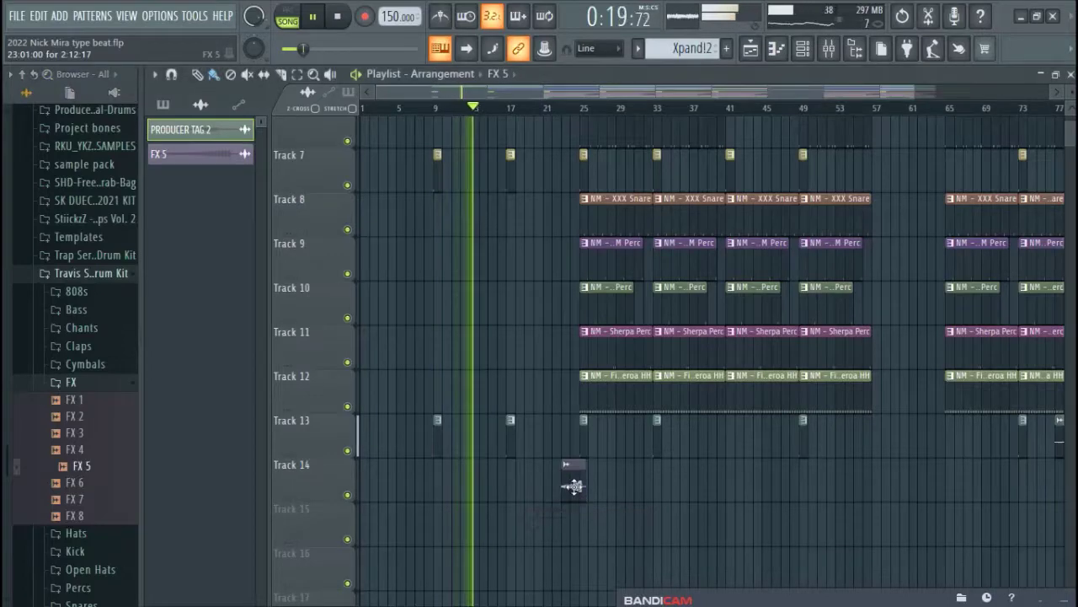
Step: Lower the FX 5 channel volume and shift its Track 14 clip earlier so the audible riser ends at bar 25
double_click(573, 478)
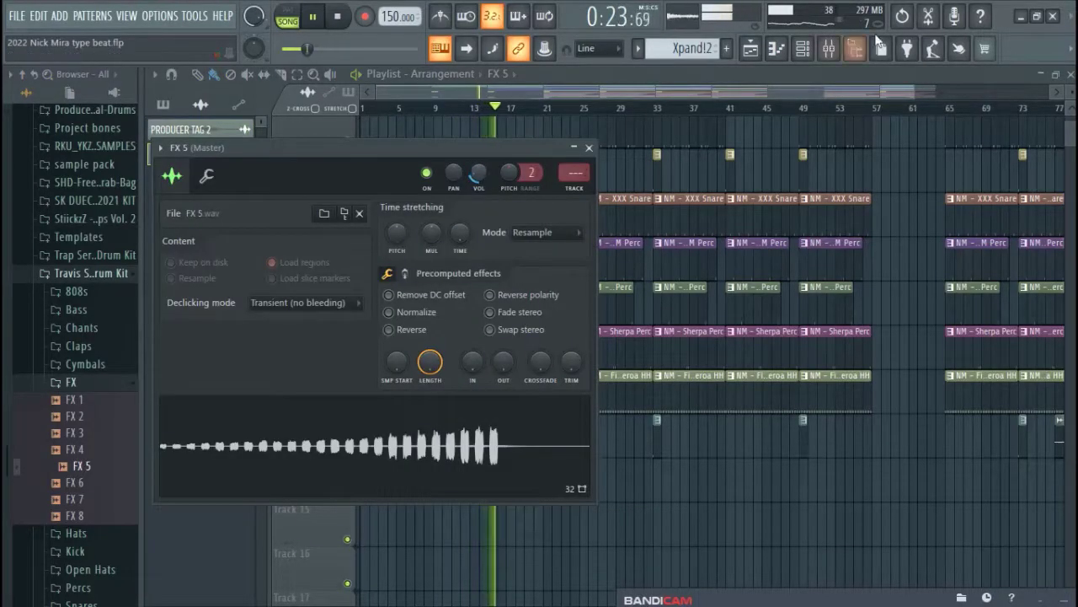
key("Escape")
left_click_drag(917, 87, 623, 86)
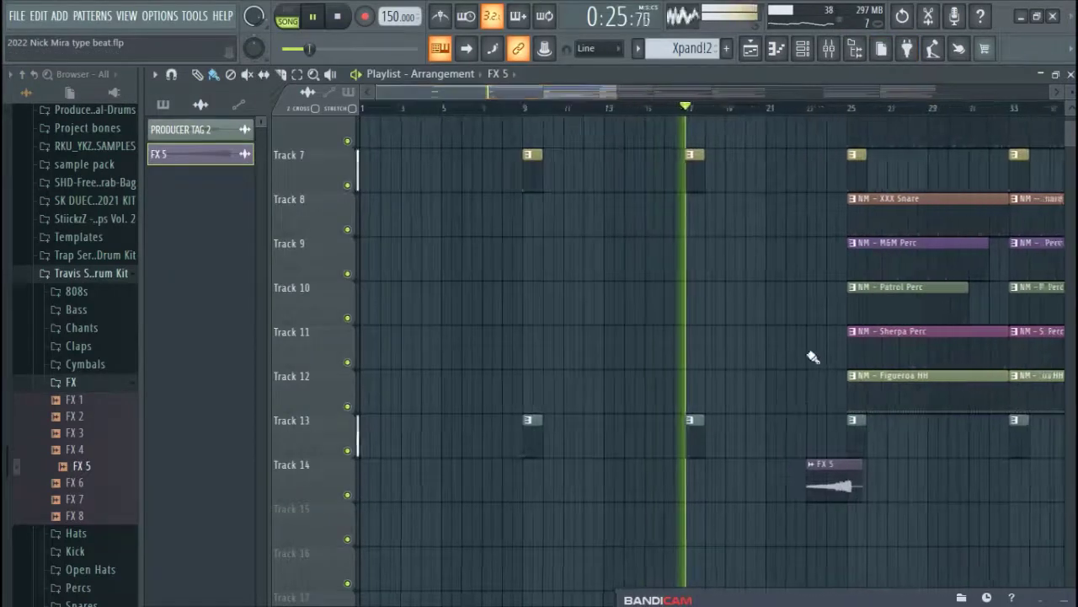
left_click_drag(852, 466, 842, 466)
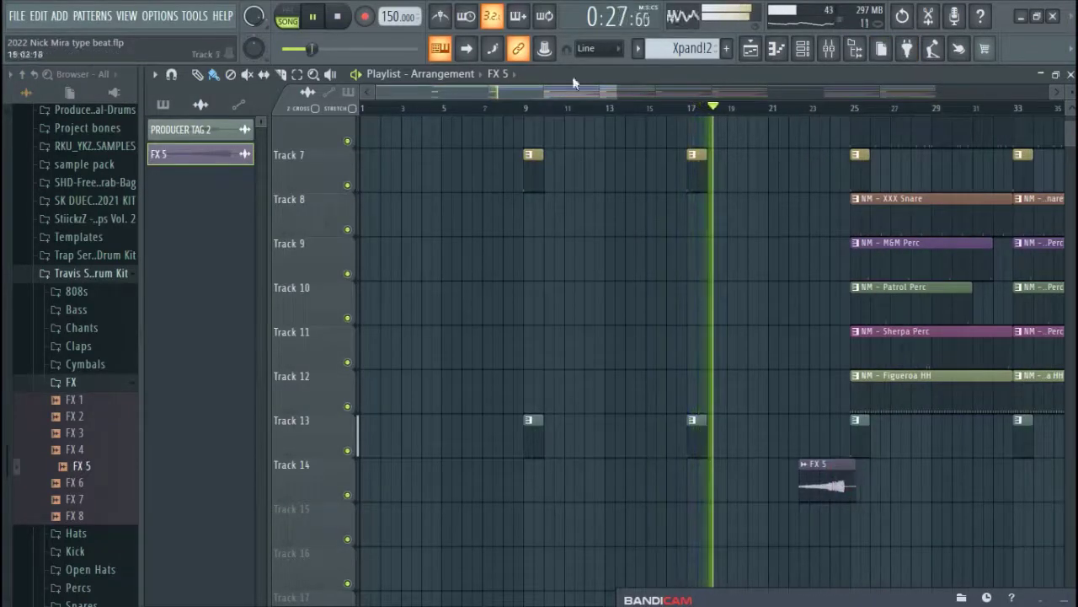
left_click_drag(390, 94, 524, 92)
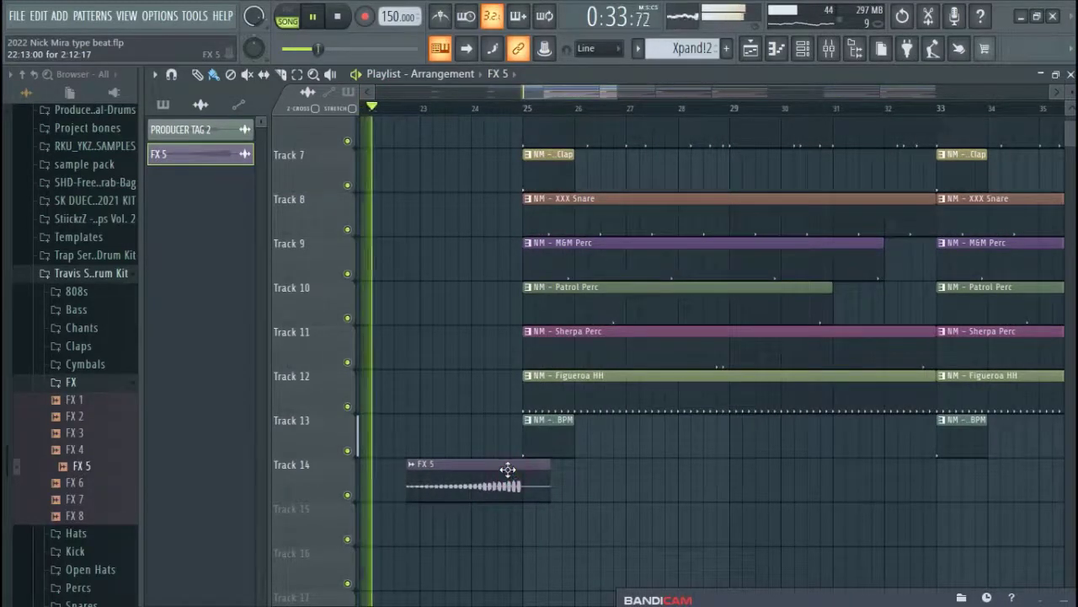
Step: Set the FX 5 channel volume to 34%
double_click(505, 487)
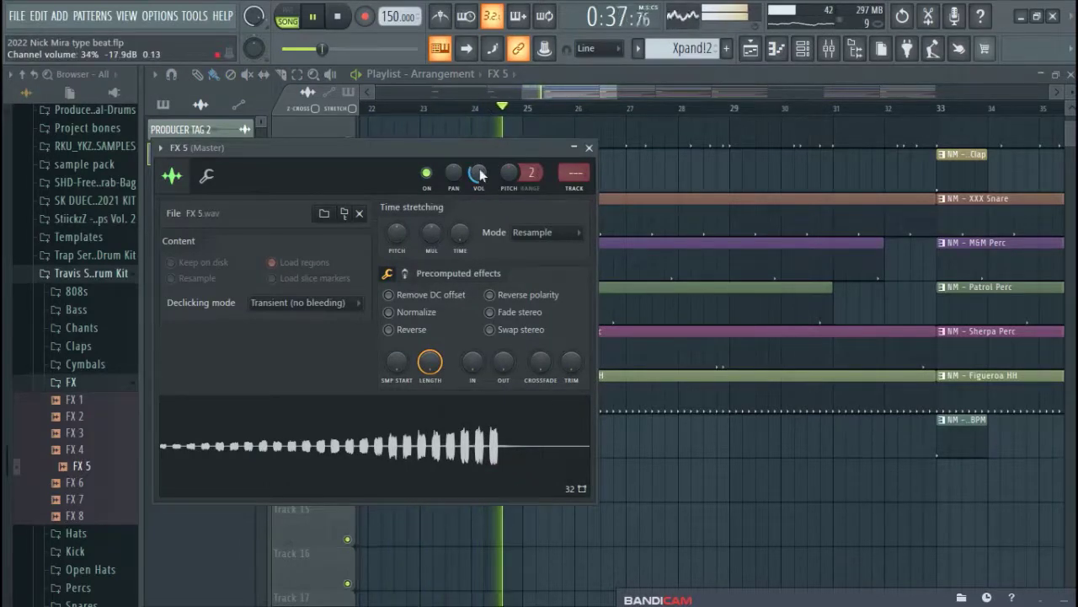
left_click(589, 148)
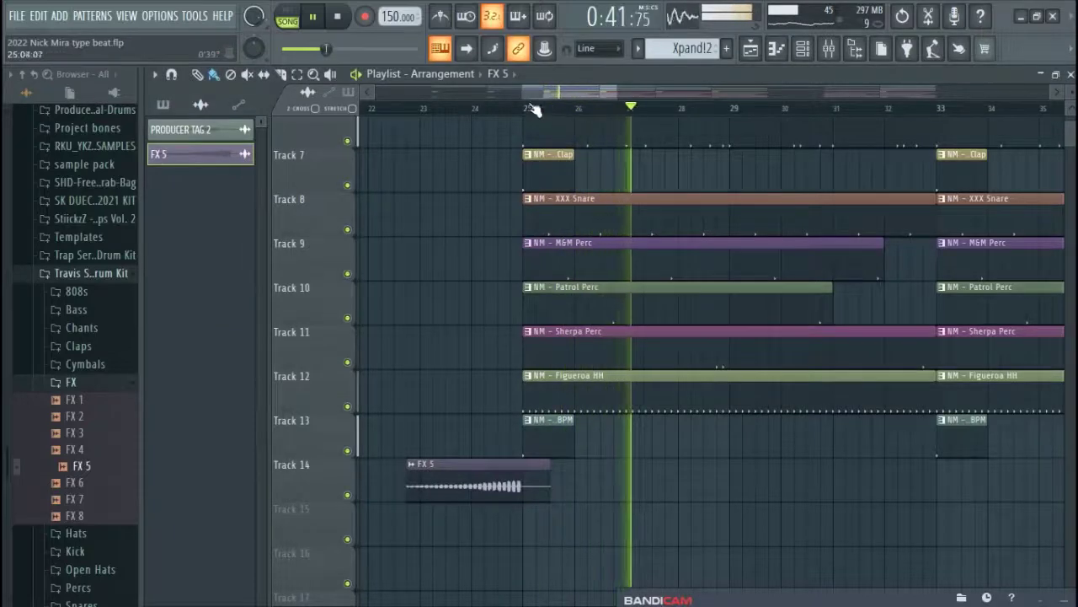
Step: Trim the end of the Track 5 Flock 808 clip to about a quarter bar before bar 25
scroll(531, 101, "down", 3)
scroll(688, 254, "up", 5)
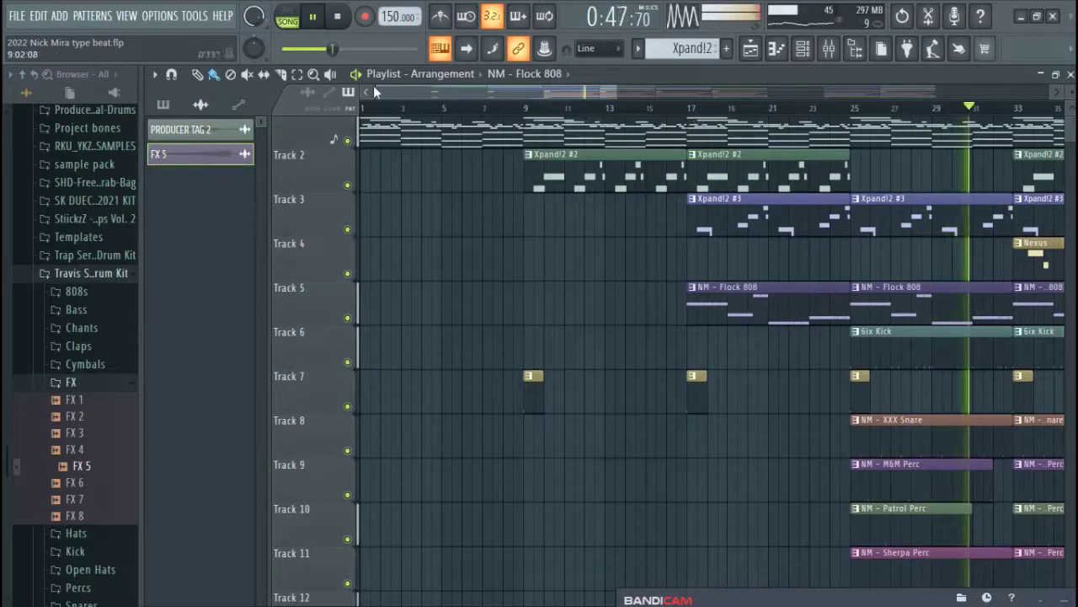
left_click_drag(373, 91, 559, 92)
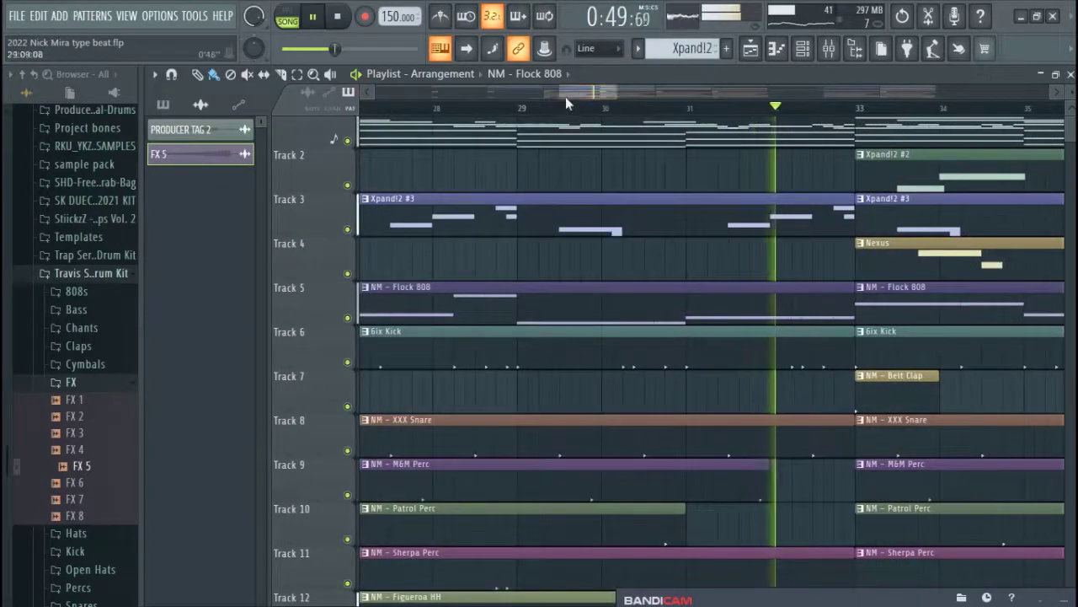
left_click(547, 94)
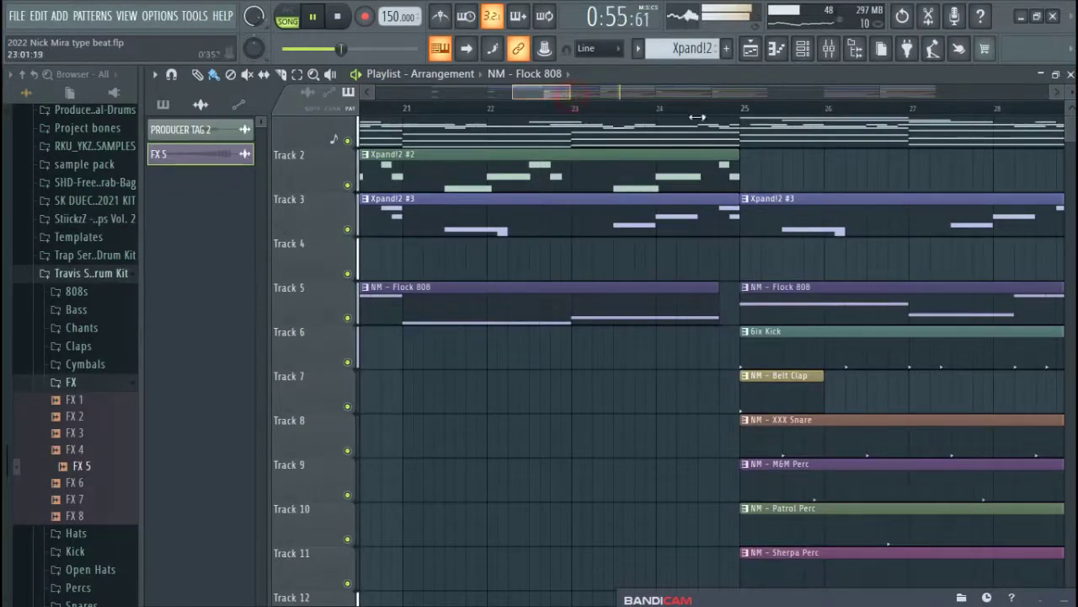
Step: Copy the FX 5 clip along Track 14 so the riser leads into bar 65
scroll(698, 117, "down", 4)
scroll(589, 270, "down", 6)
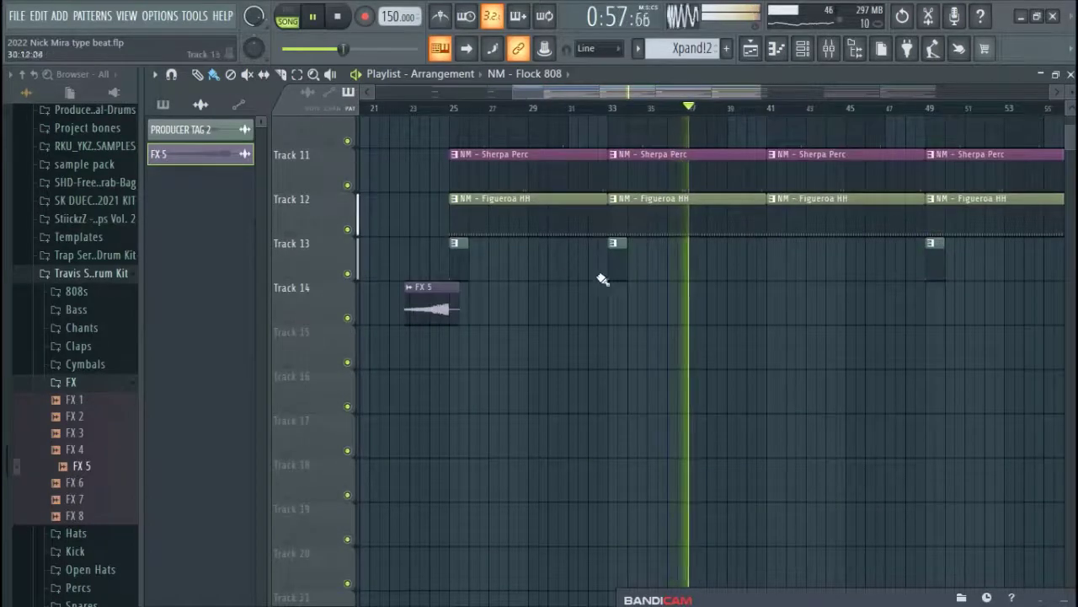
scroll(548, 312, "up", 1)
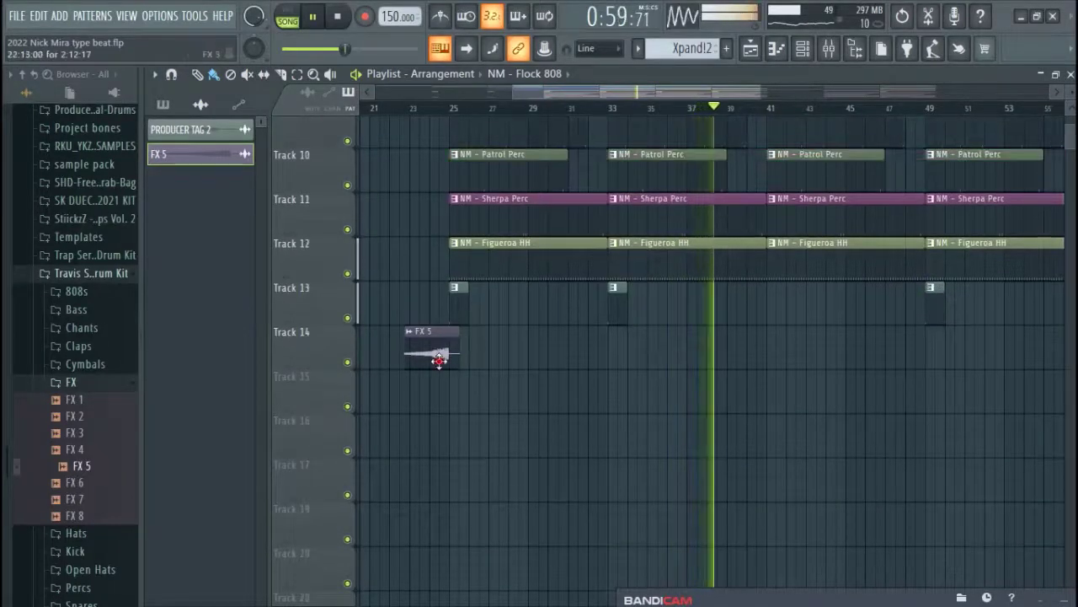
left_click(439, 360)
left_click(752, 92)
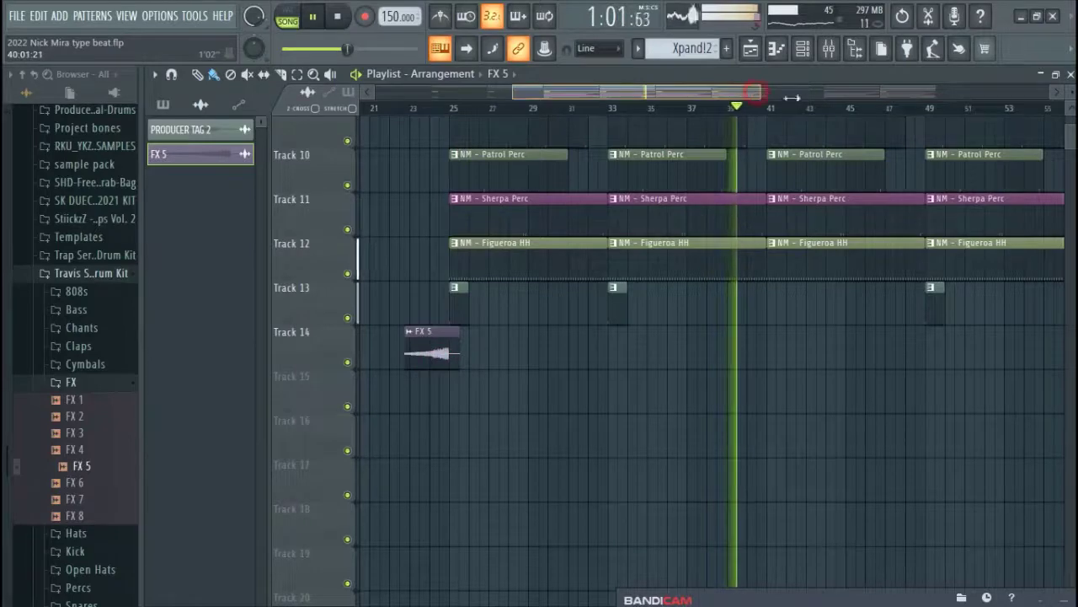
left_click_drag(792, 98, 972, 121)
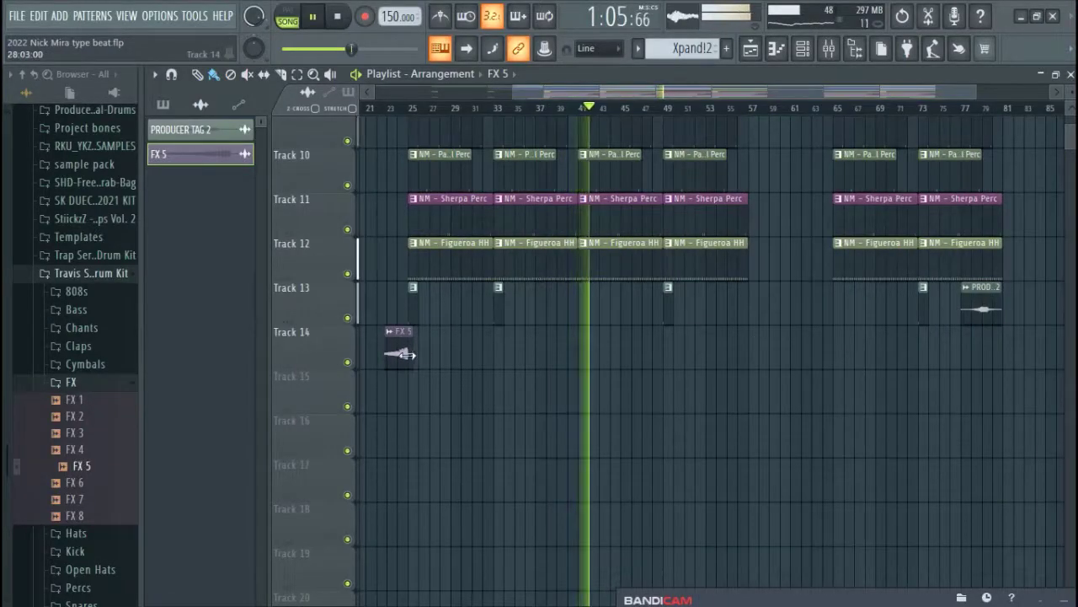
left_click_drag(403, 354, 822, 339)
Step: Stop playback, return to bar 1 and shrink the track heights to review the whole arrangement
scroll(647, 139, "up", 5)
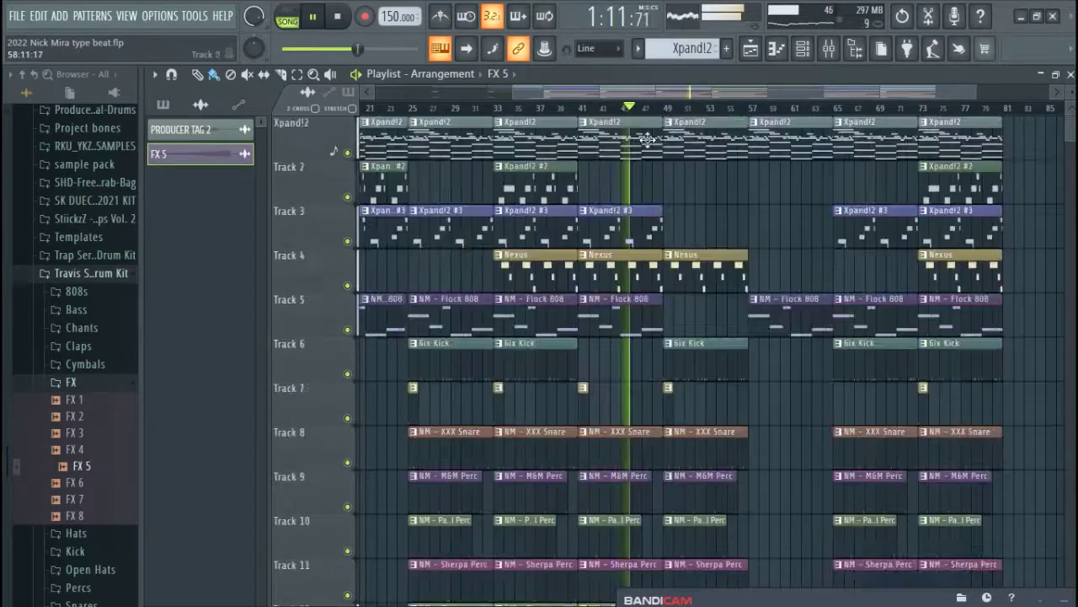
left_click_drag(514, 91, 377, 91)
scroll(439, 110, "down", 5)
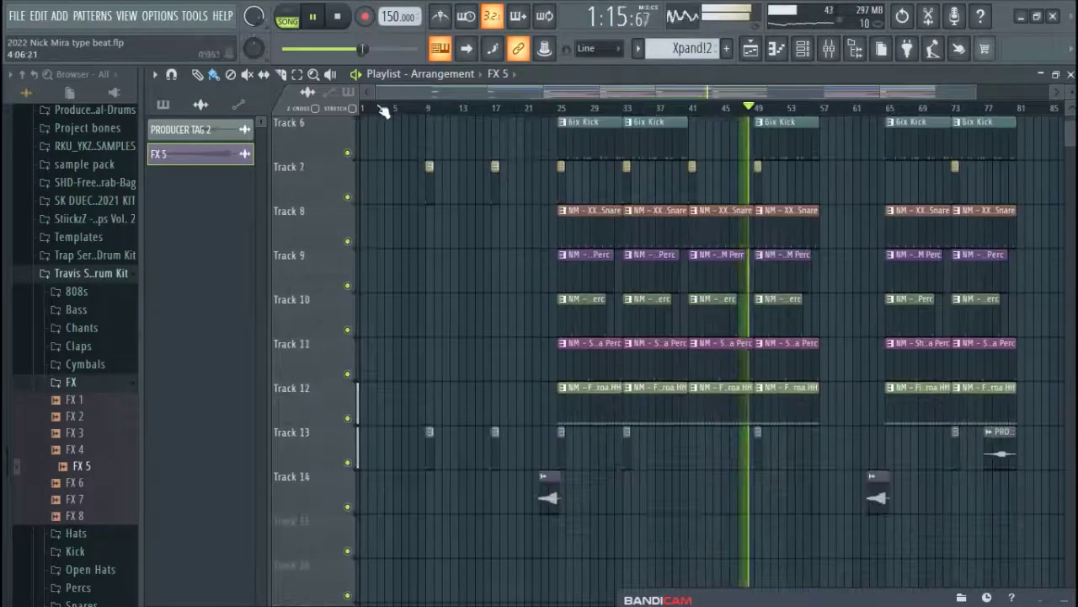
left_click(362, 104)
left_click(341, 15)
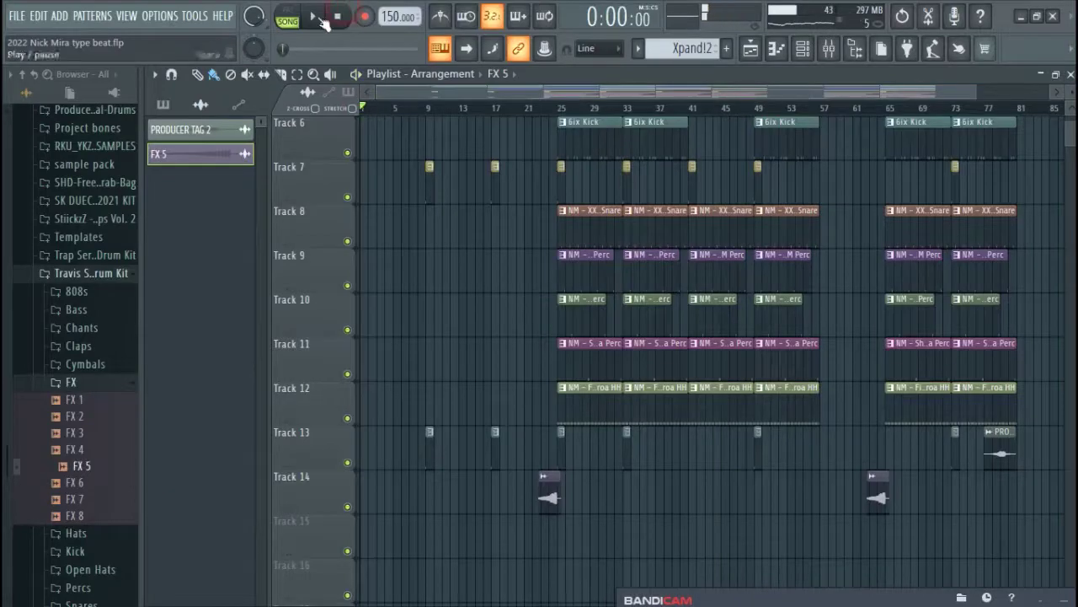
scroll(733, 143, "up", 5)
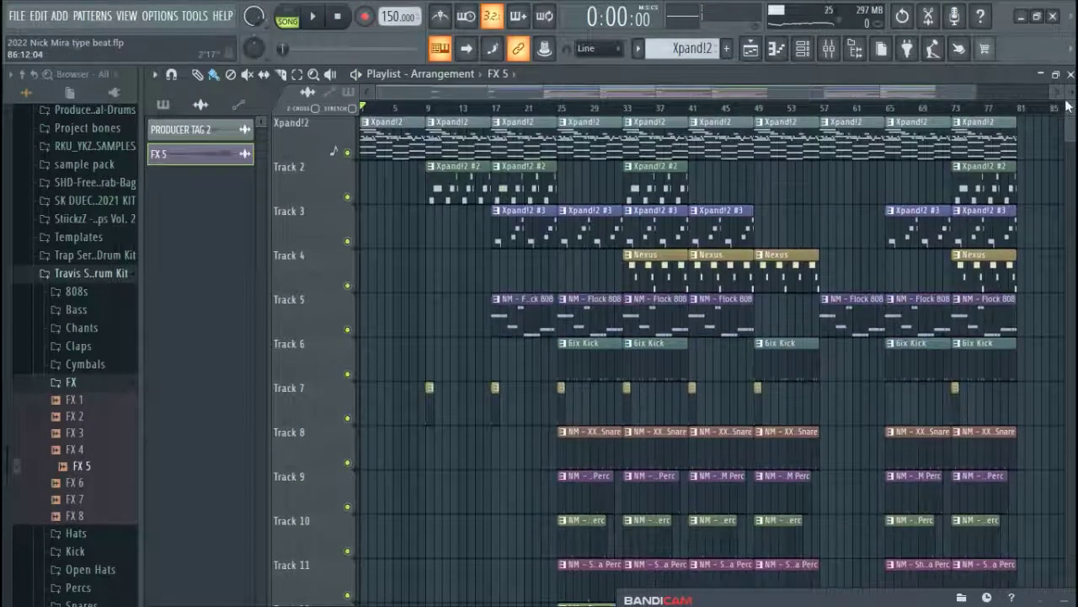
scroll(712, 337, "down", 3)
scroll(712, 337, "up", 3)
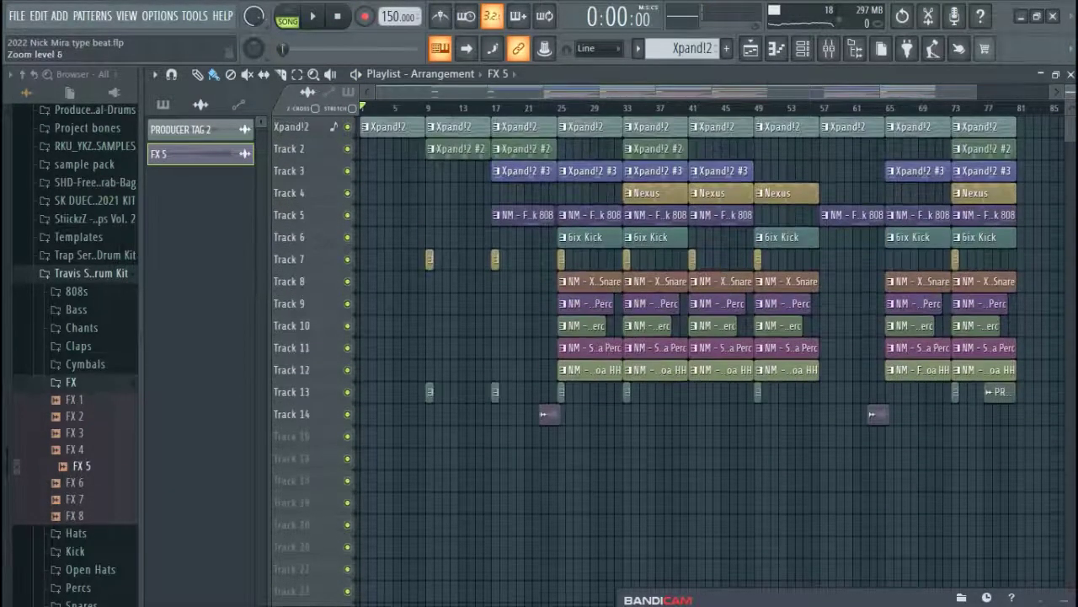
Step: Create an automation clip for the Master channel's volume in the arrangement
left_click(834, 49)
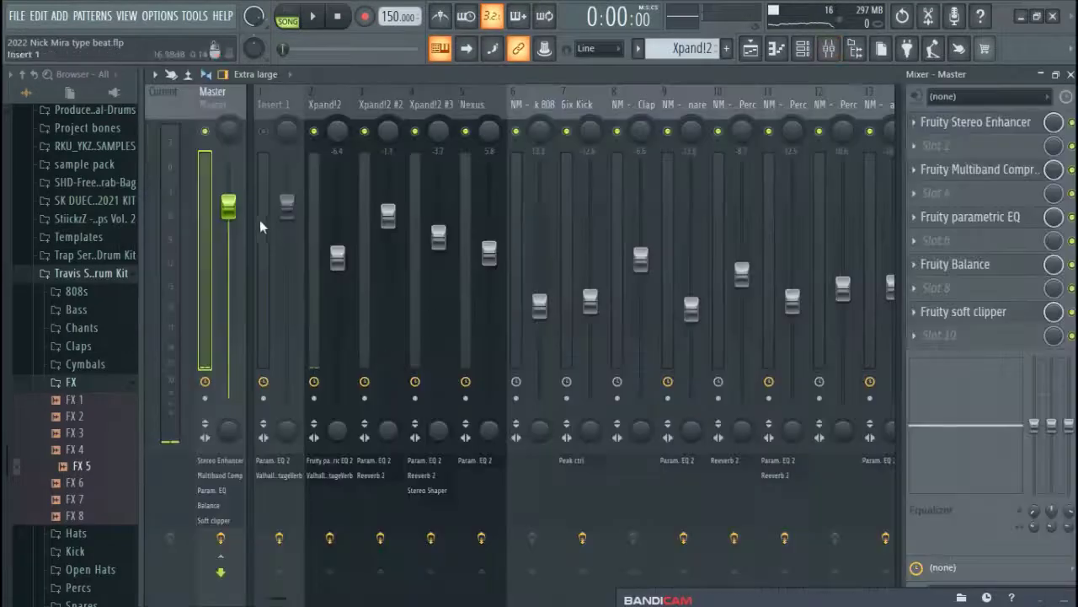
right_click(233, 210)
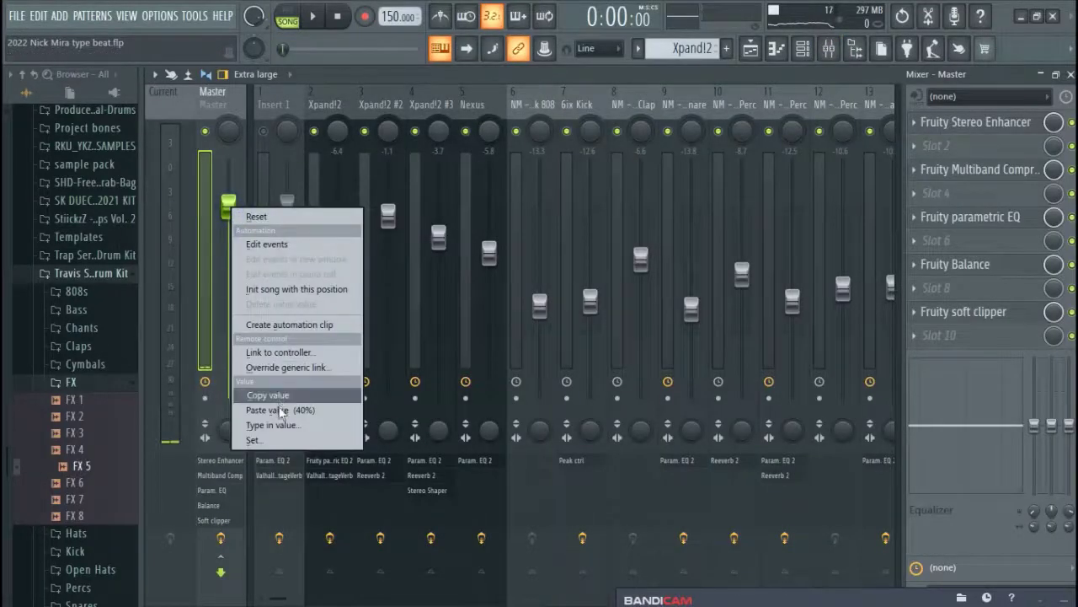
left_click(291, 327)
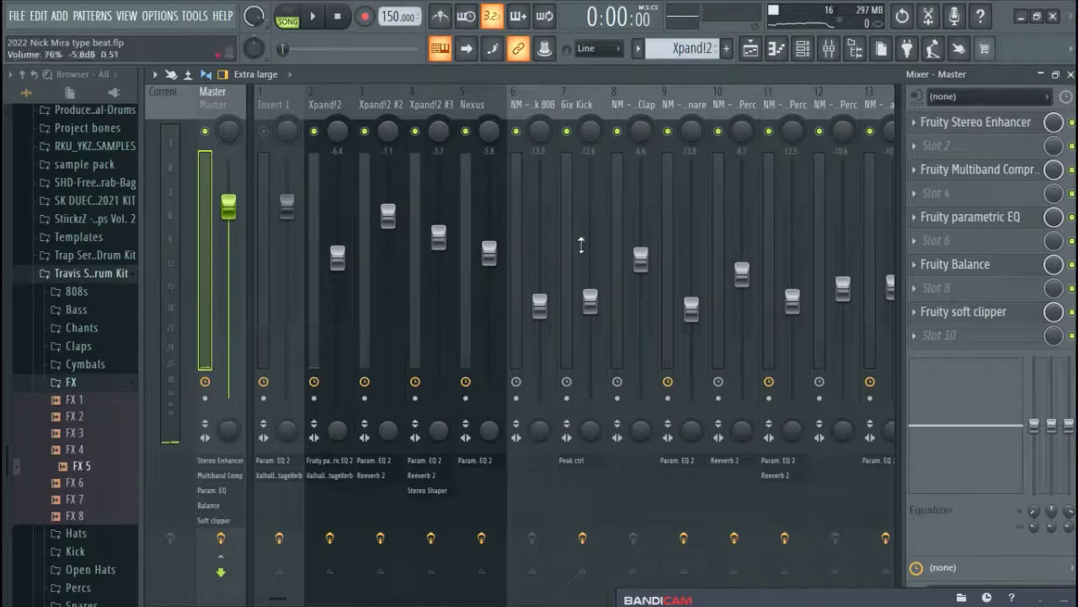
left_click(1070, 76)
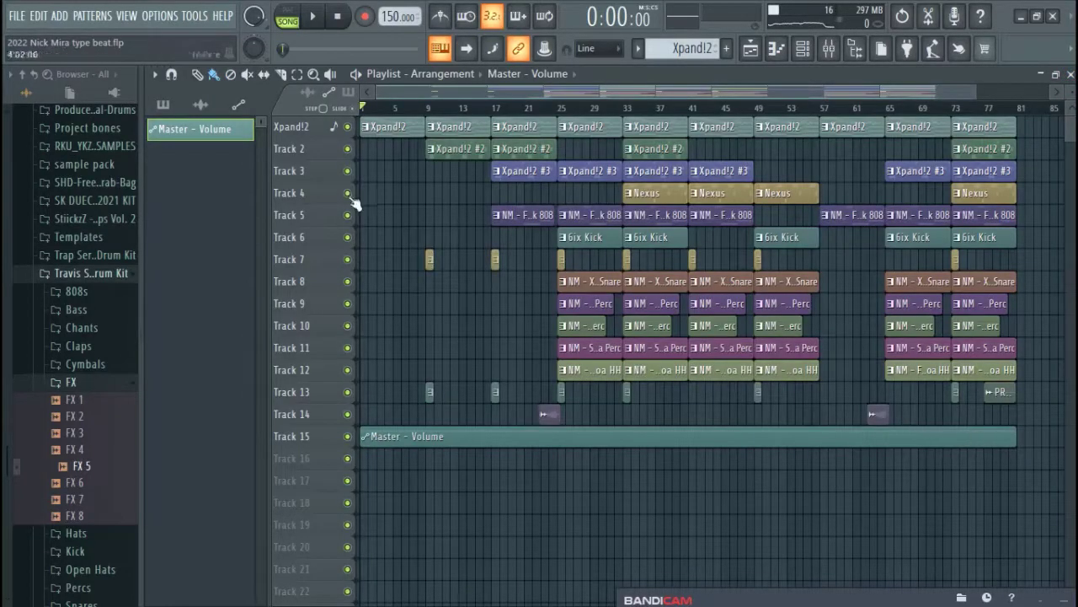
Step: Play the arrangement from bar 1 and save the project during playback
left_click(316, 17)
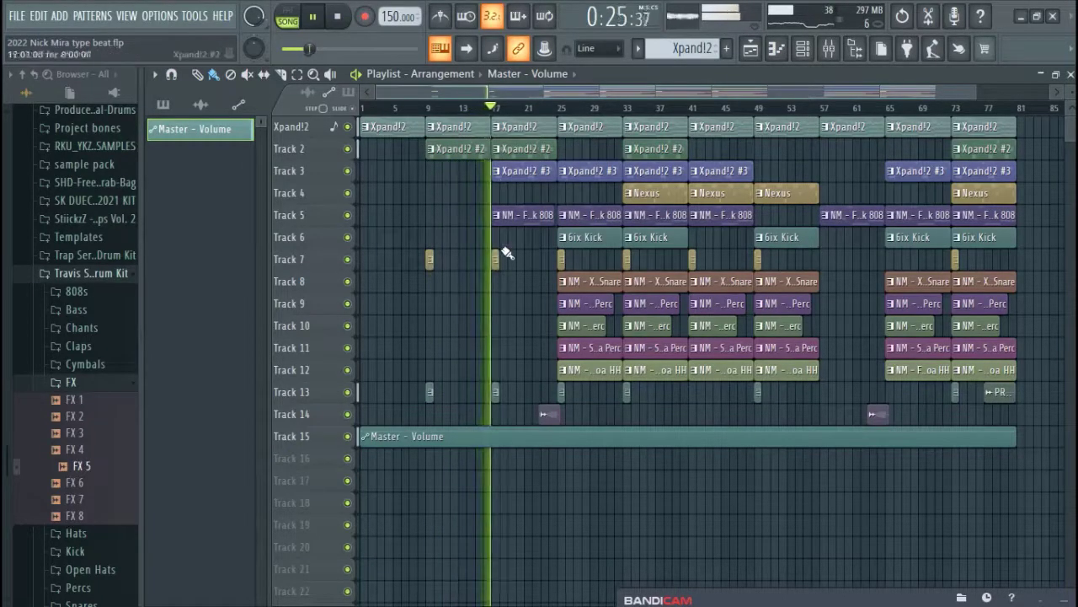
left_click(17, 16)
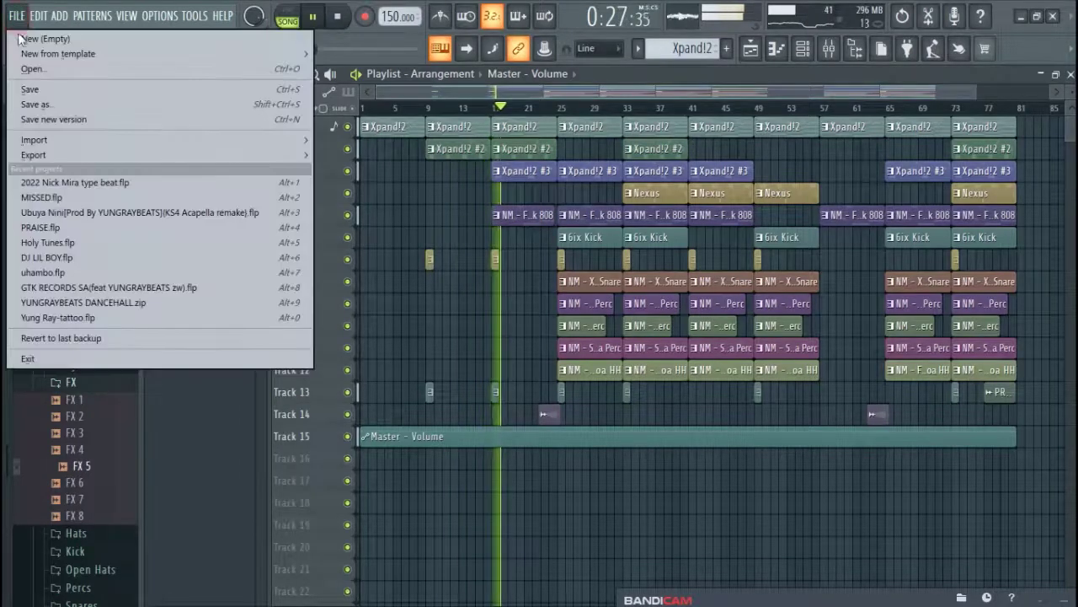
left_click(34, 88)
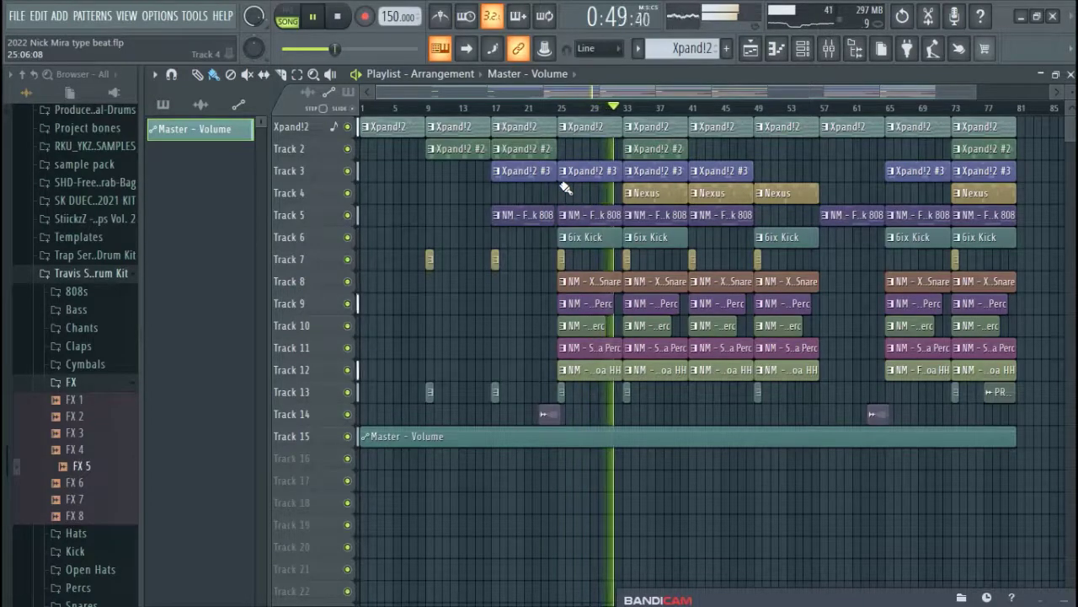
Step: Check the Master and channel levels in the mixer while the song plays
left_click(845, 48)
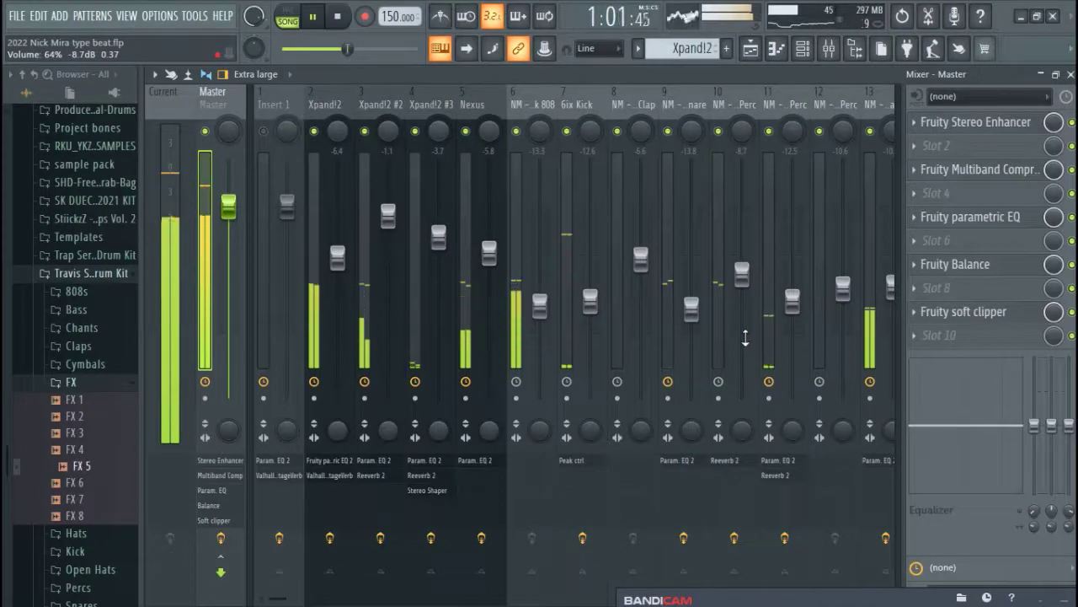
left_click(1070, 75)
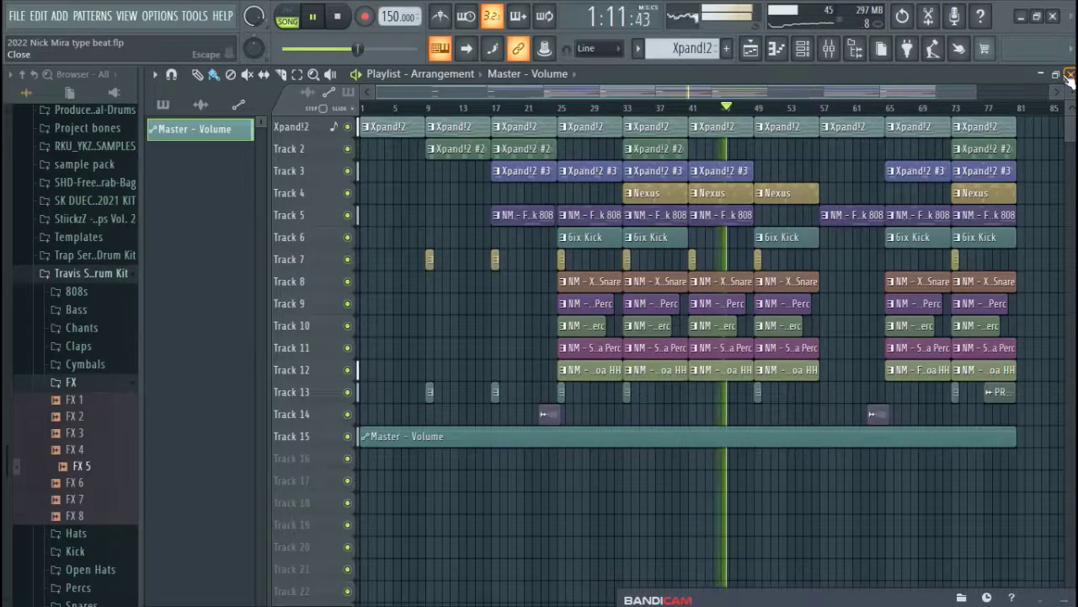
Step: Add an Xpand!2 #2 pattern clip on Track 2 from bar 57 to bar 65
left_click(651, 150)
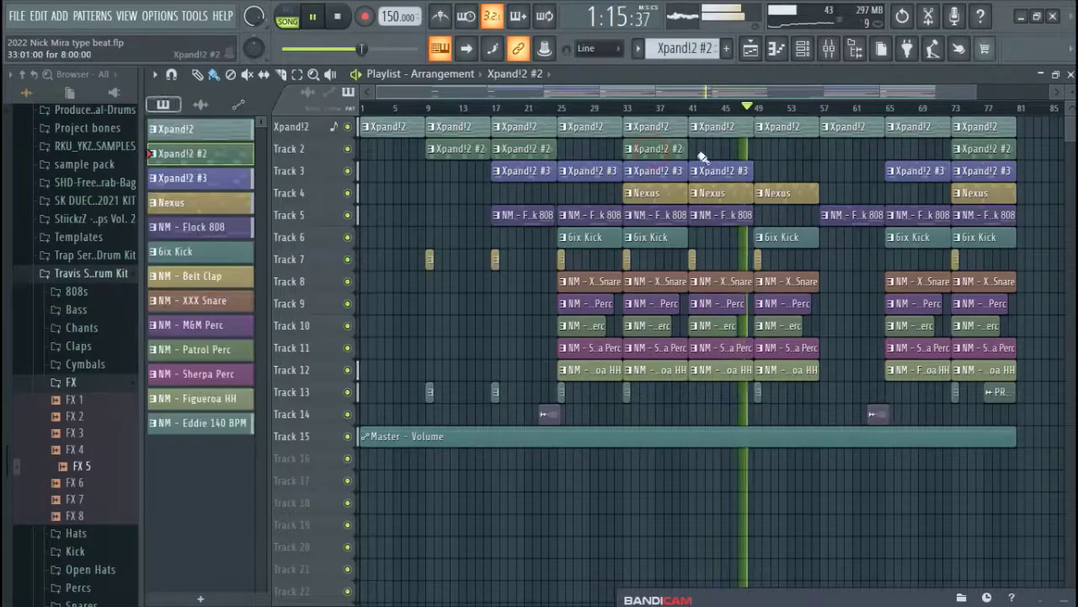
right_click(824, 152)
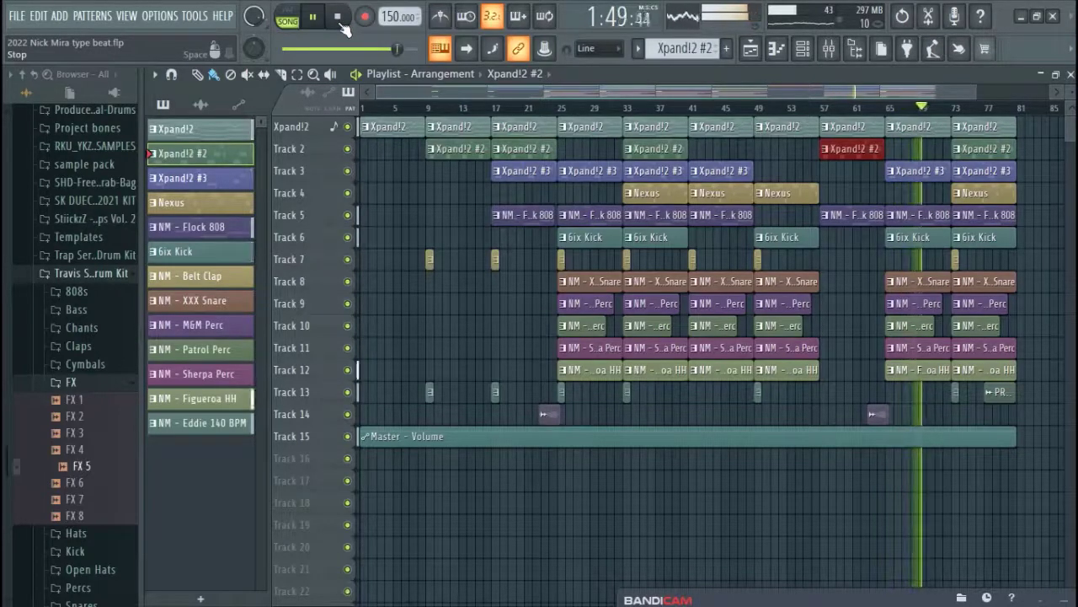
left_click(834, 600)
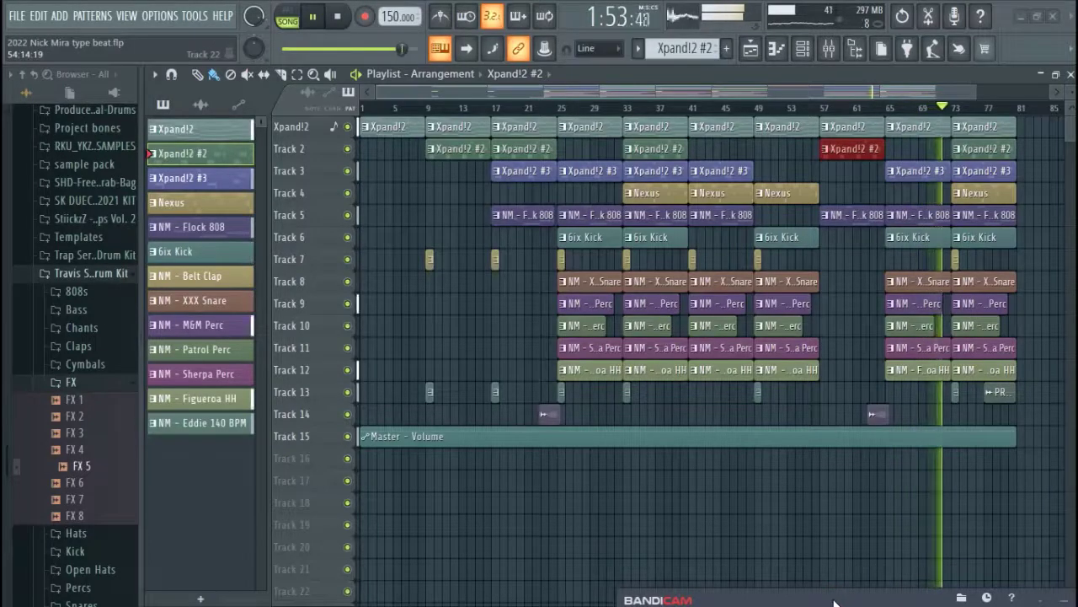